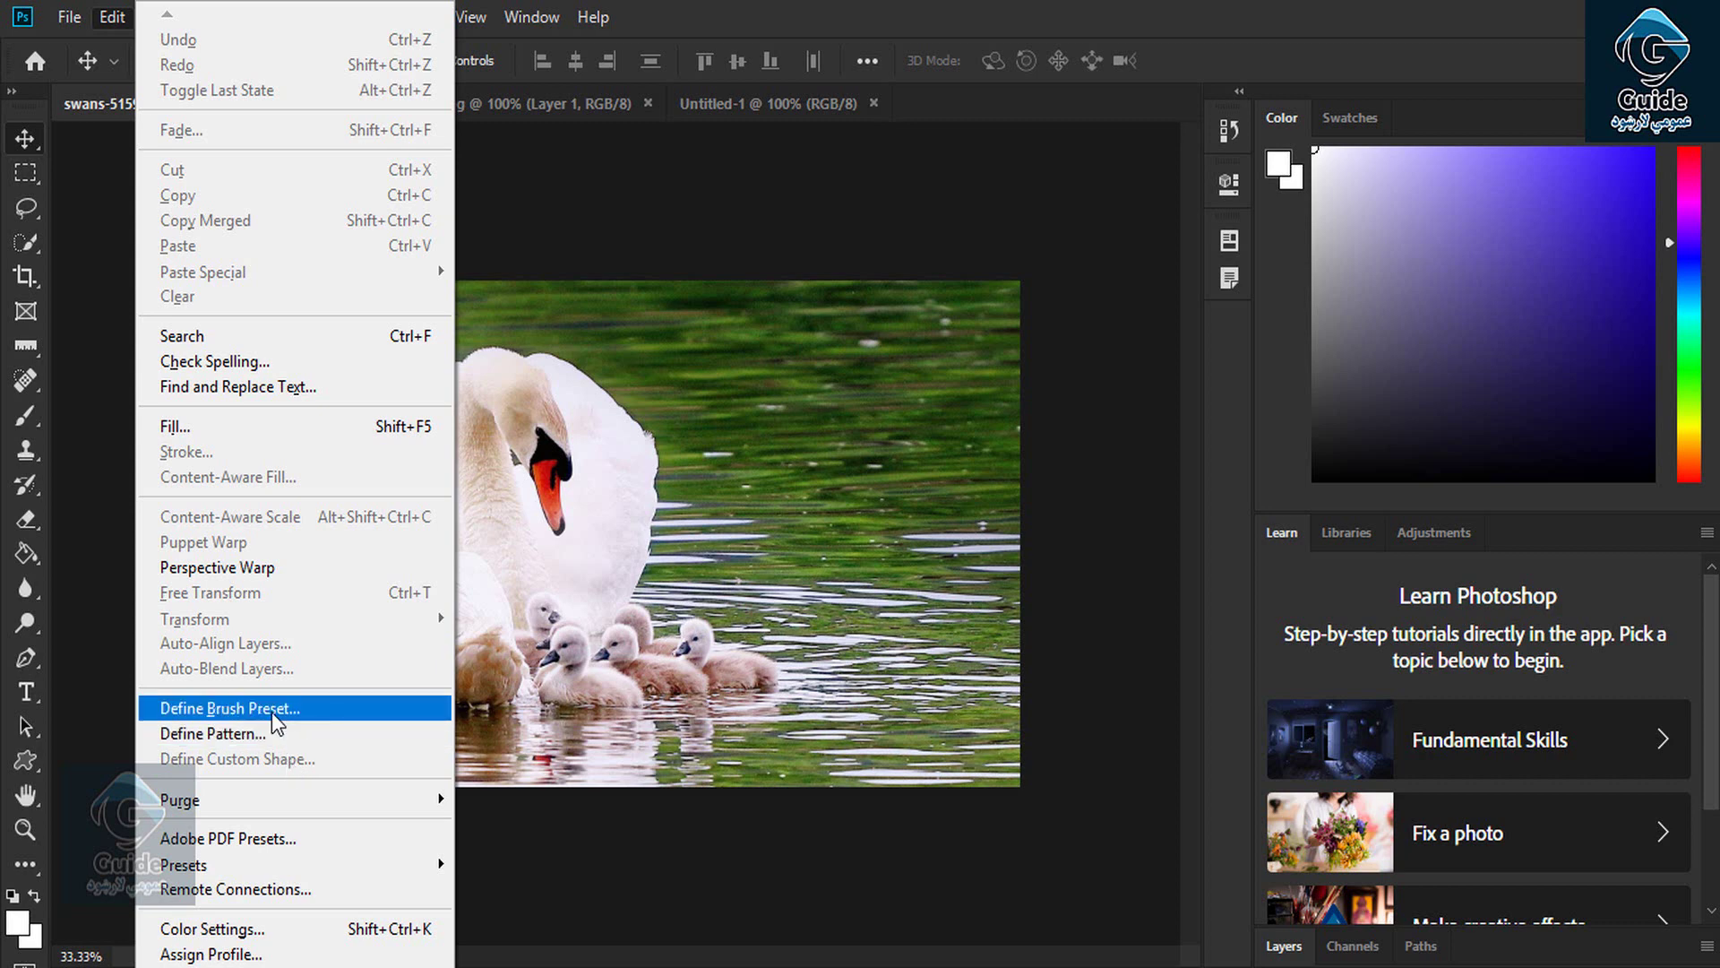
Step: Activate the Brush tool in 09999.png, set the bb brush's size to 25 px and look through the brush presets
click(745, 100)
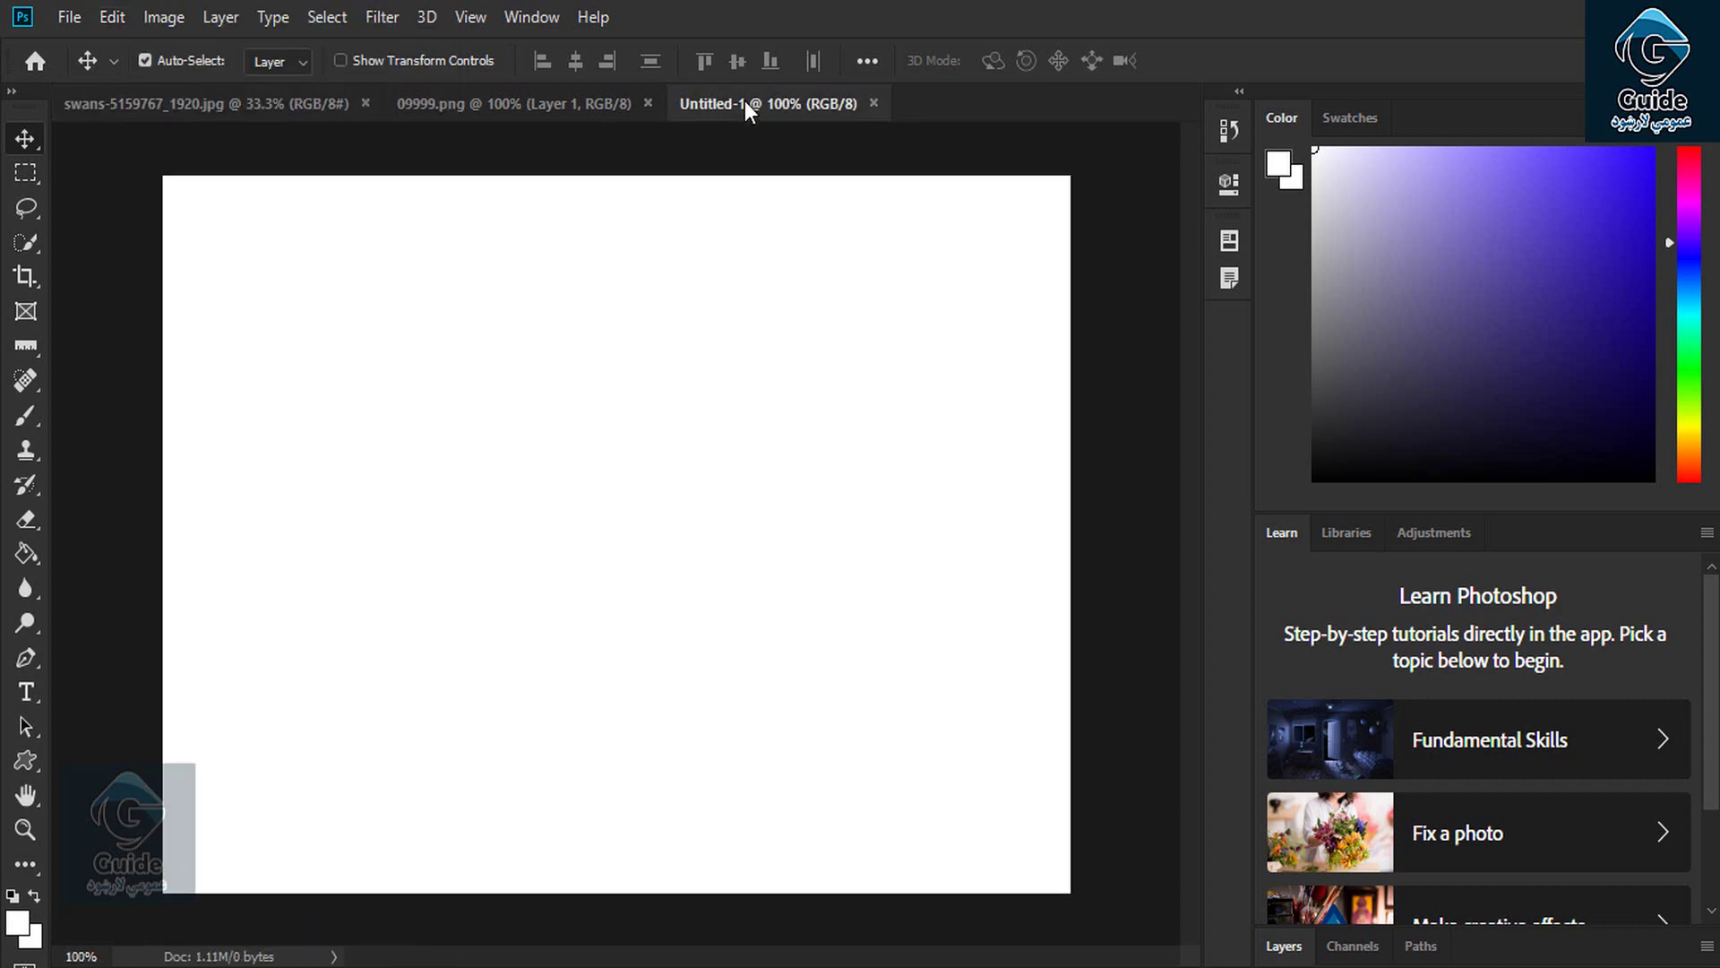
click(597, 111)
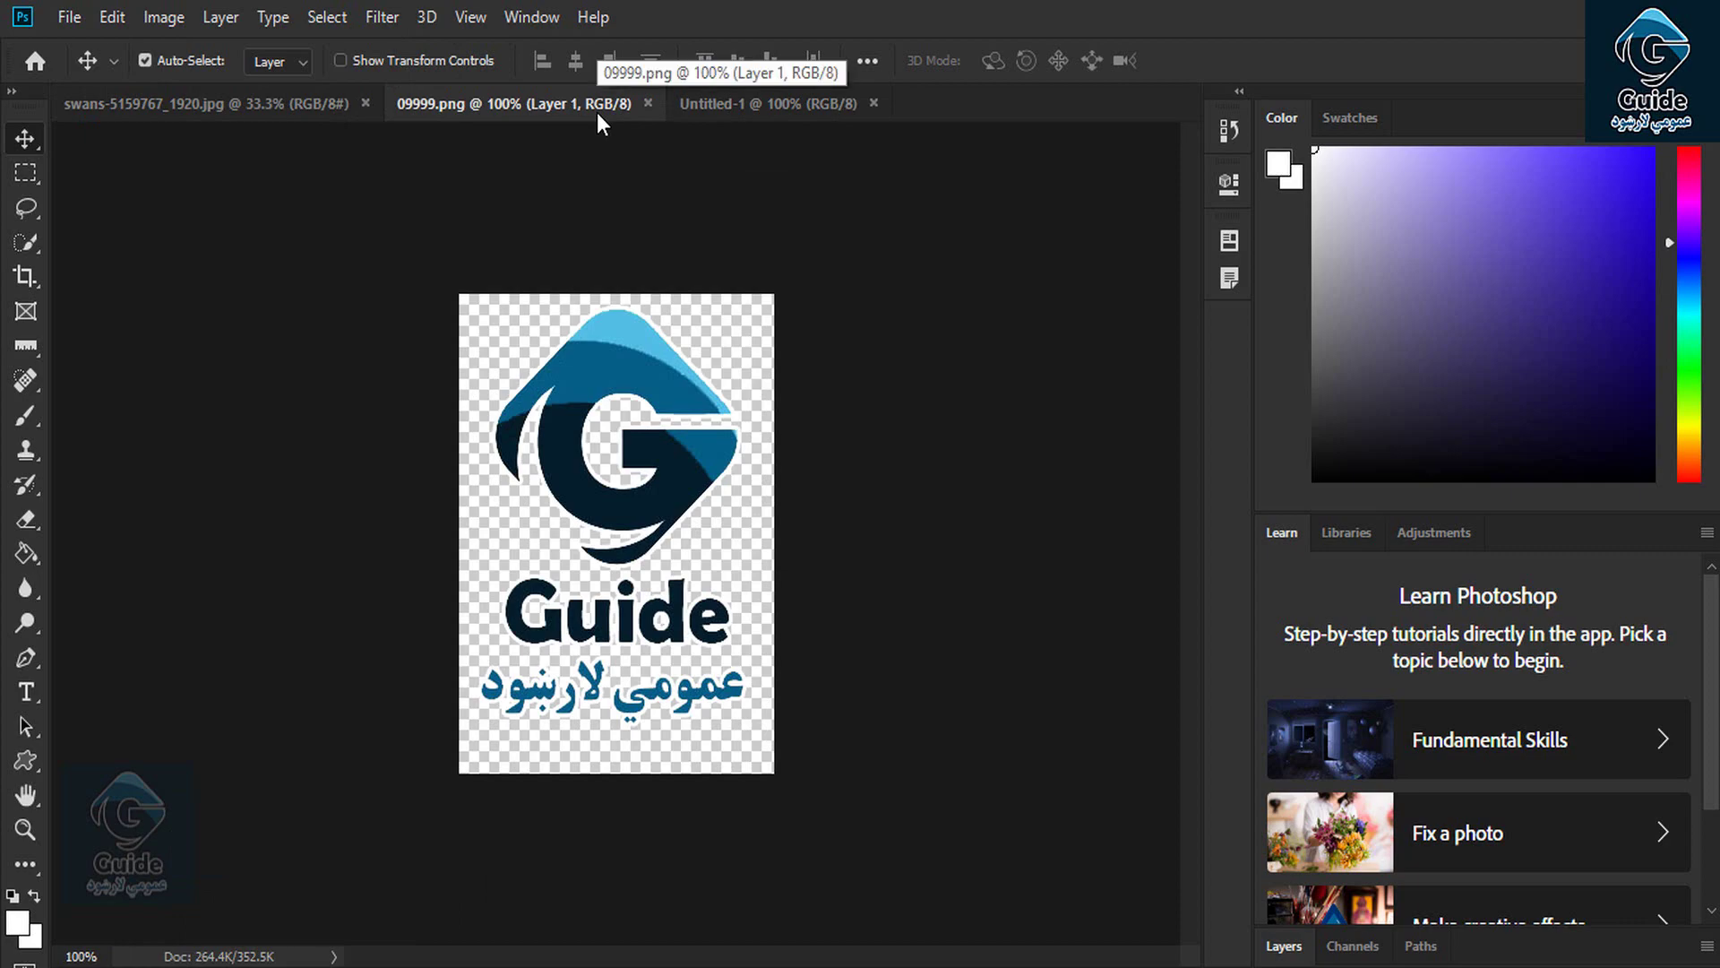
right_click(26, 421)
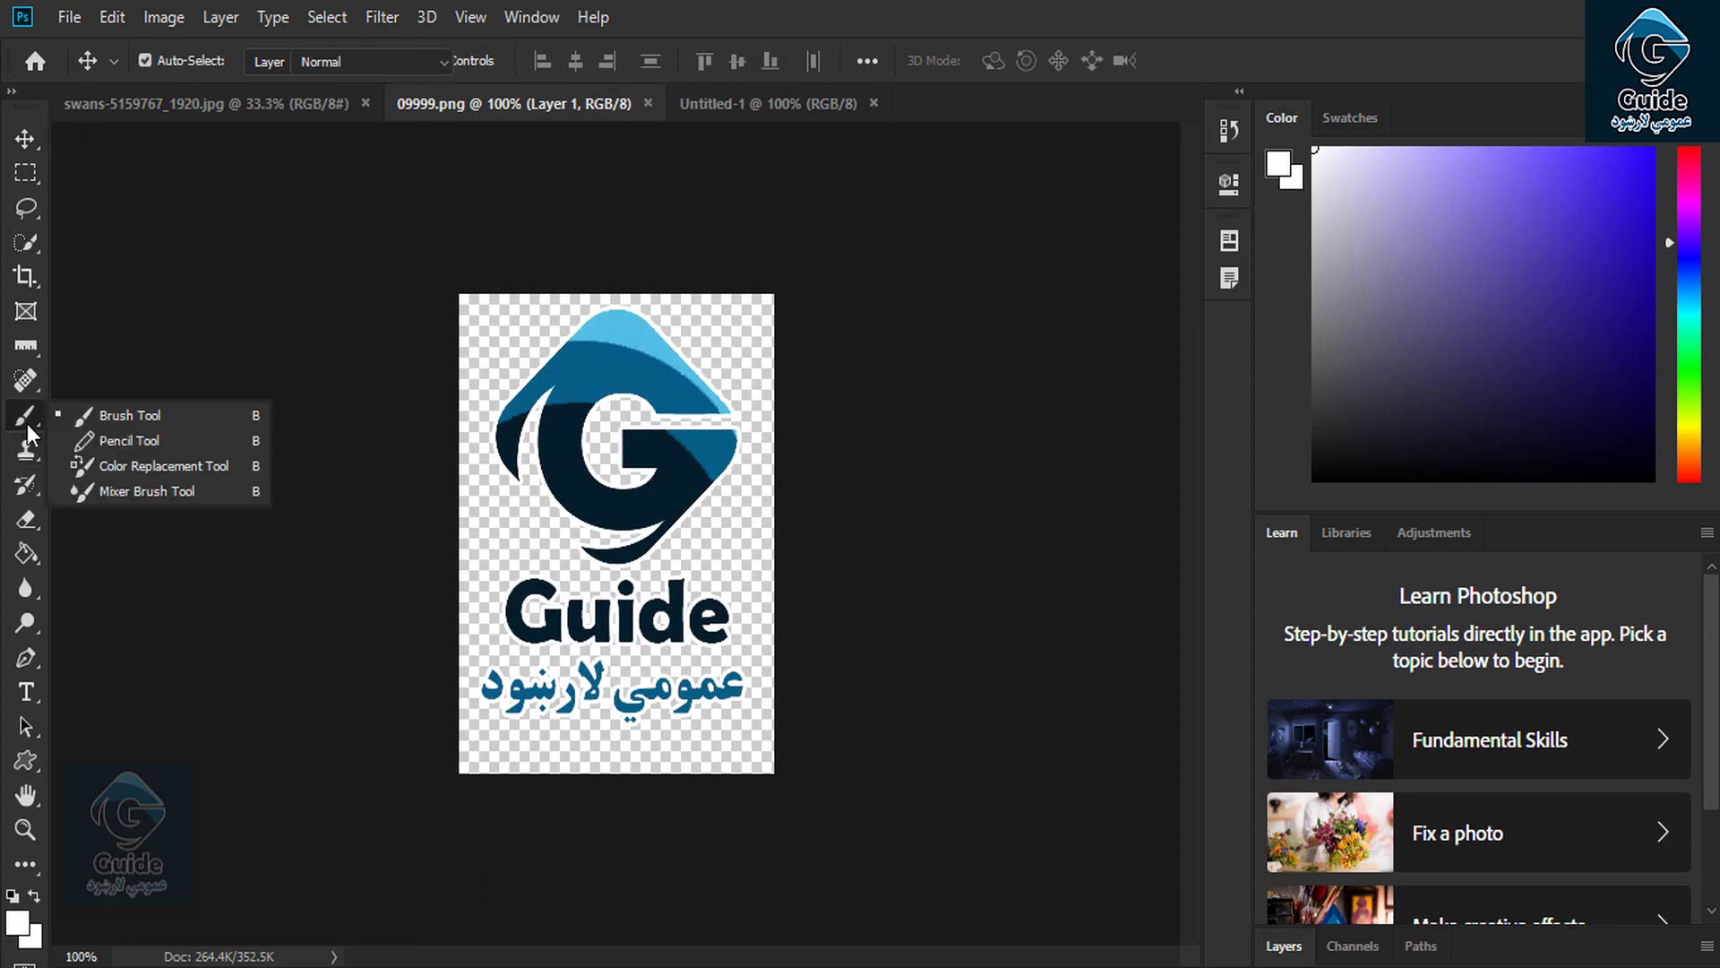
click(111, 417)
right_click(738, 491)
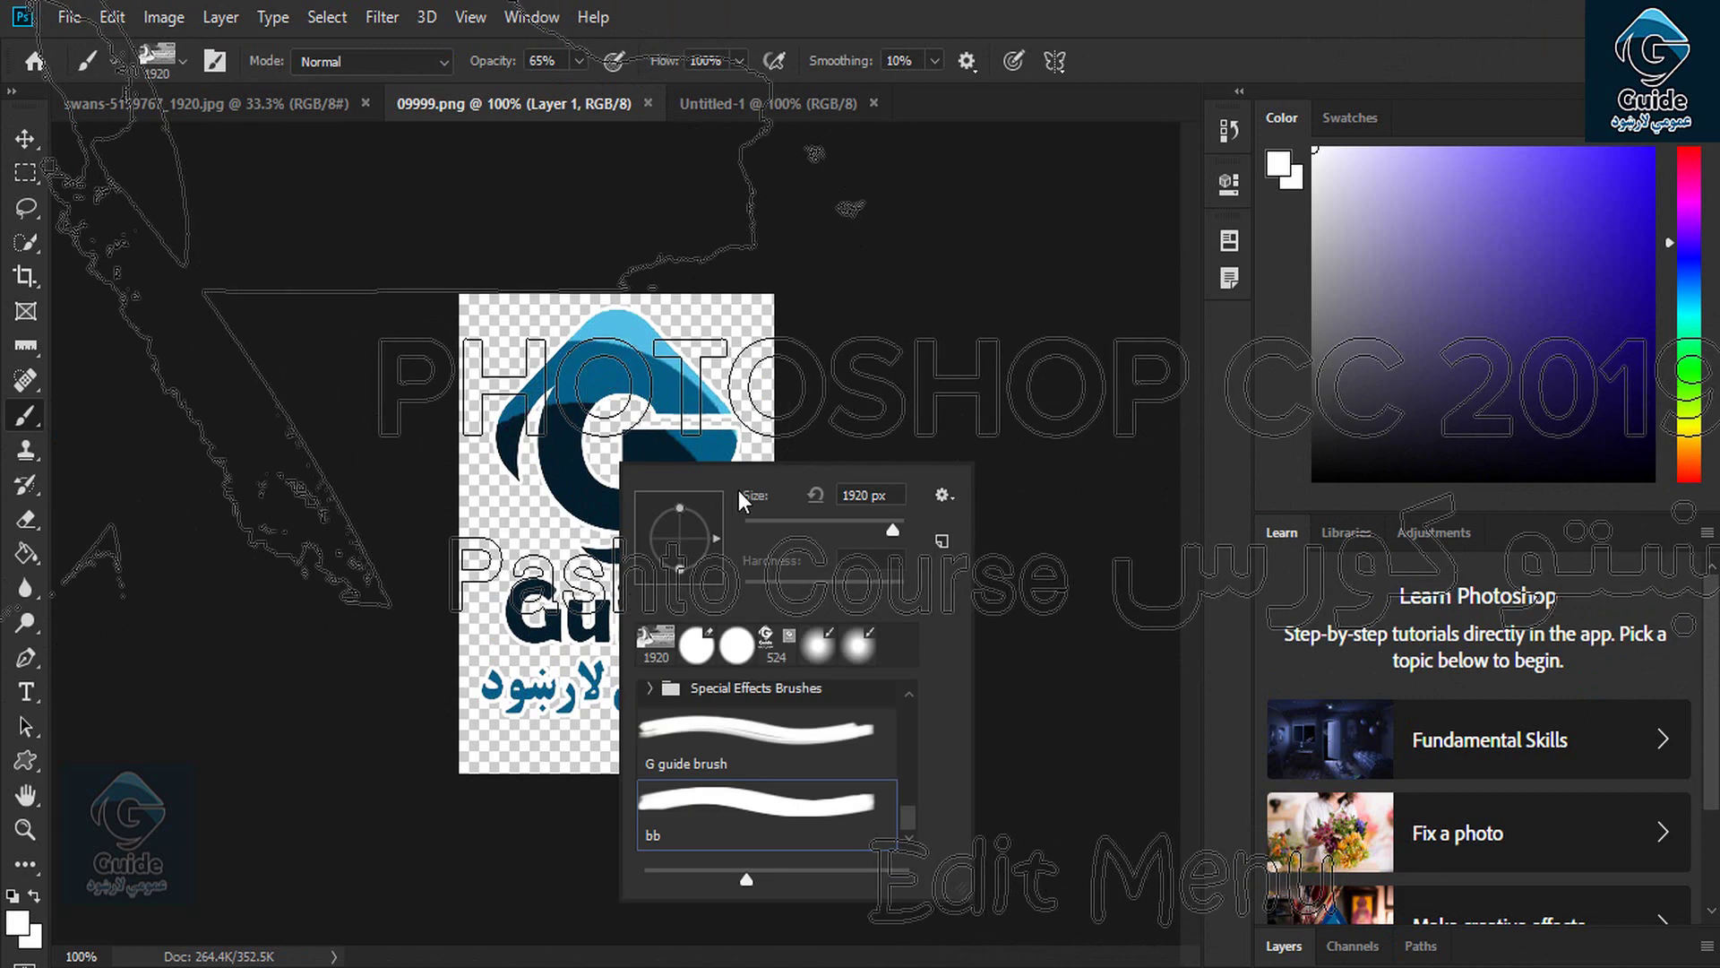
drag(804, 521, 766, 524)
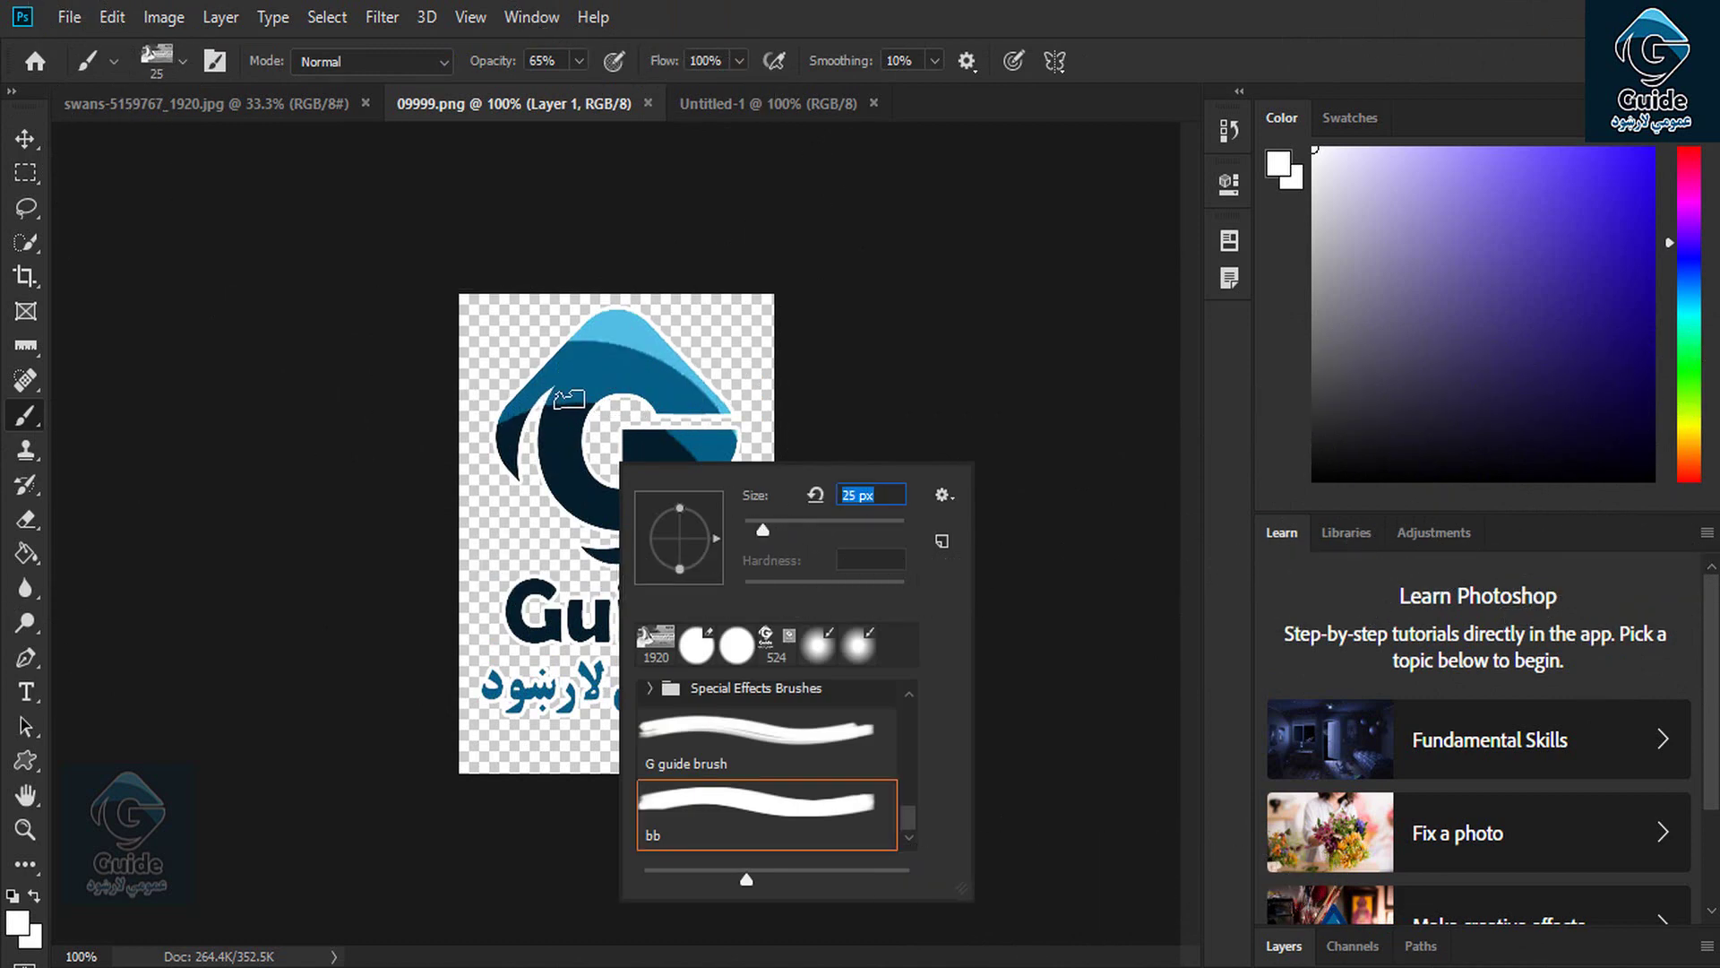
scroll(907, 793, up, 2)
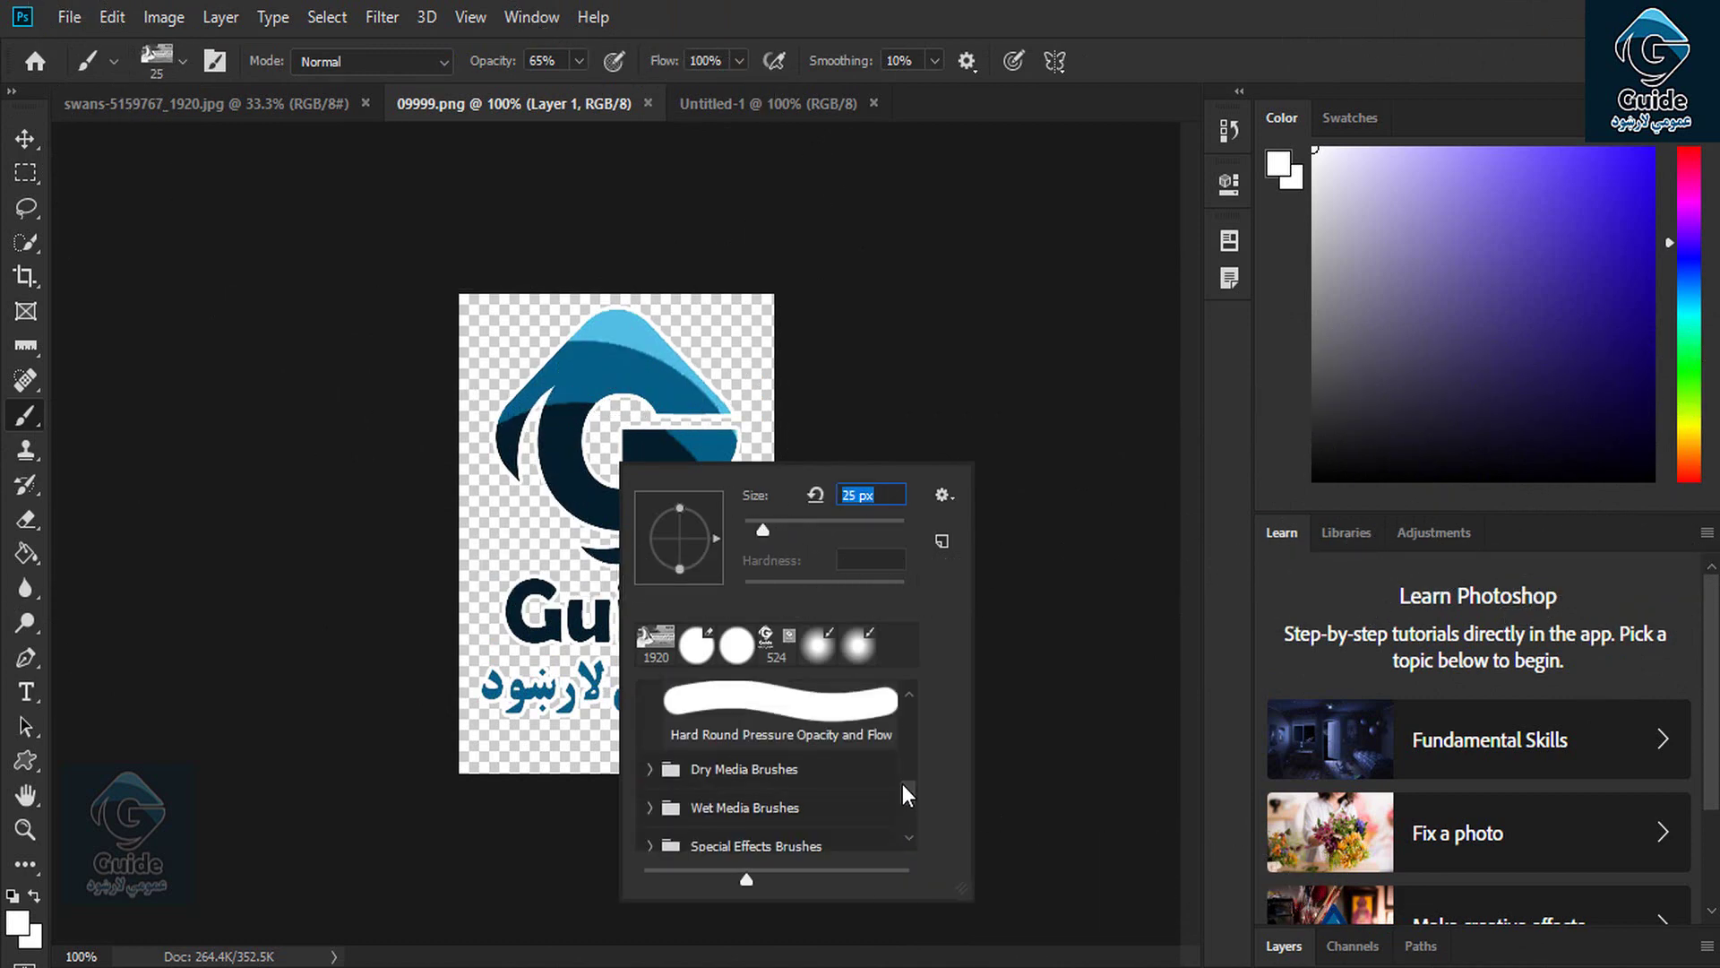
drag(902, 783, 900, 706)
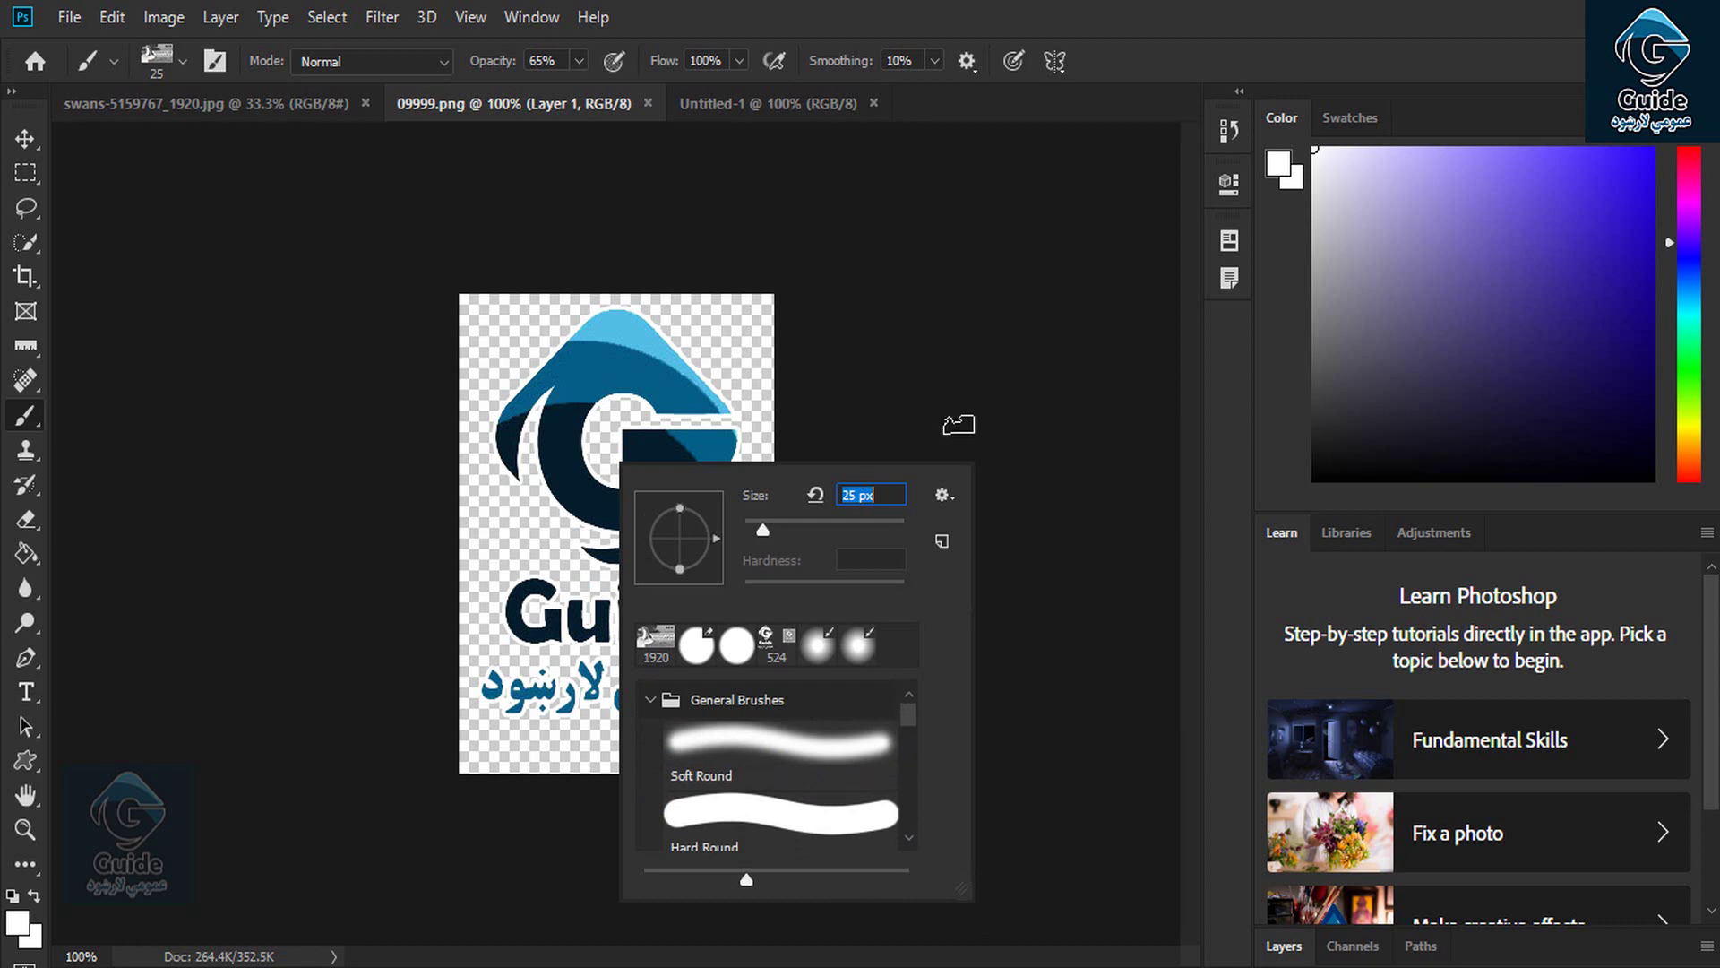
Step: Copy the Guide logo from 09999.png into Untitled-1 with the Move tool and place it near the middle of the canvas
click(750, 97)
click(25, 139)
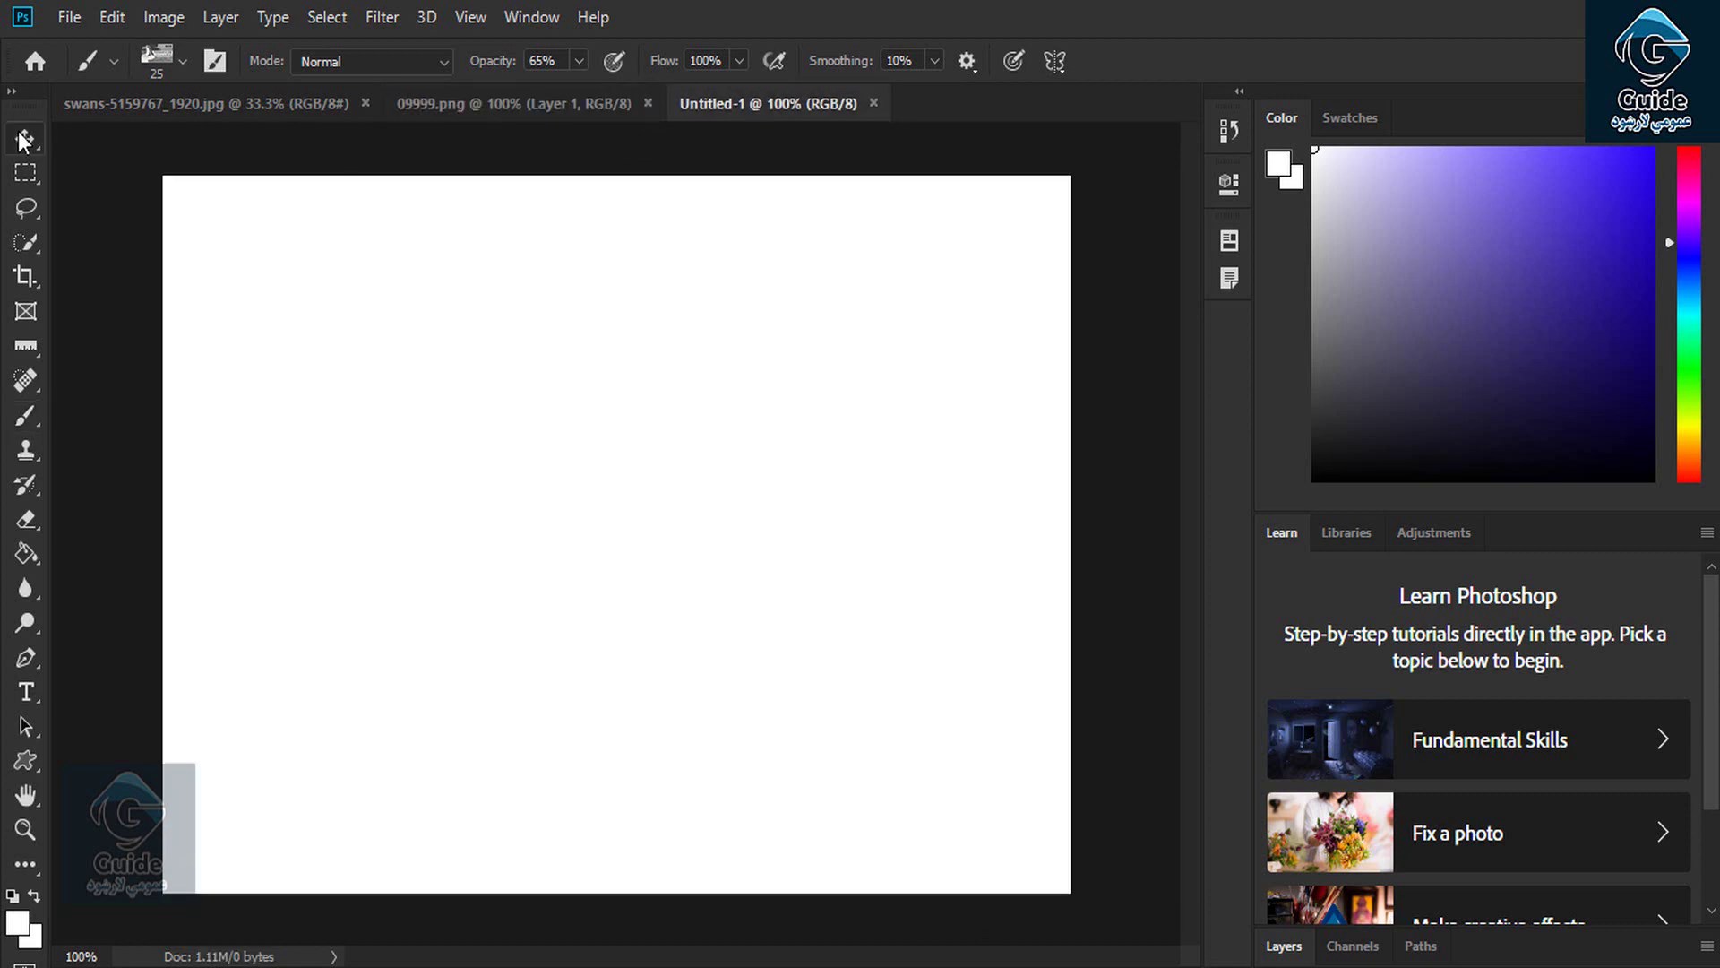
click(605, 105)
drag(655, 355, 695, 465)
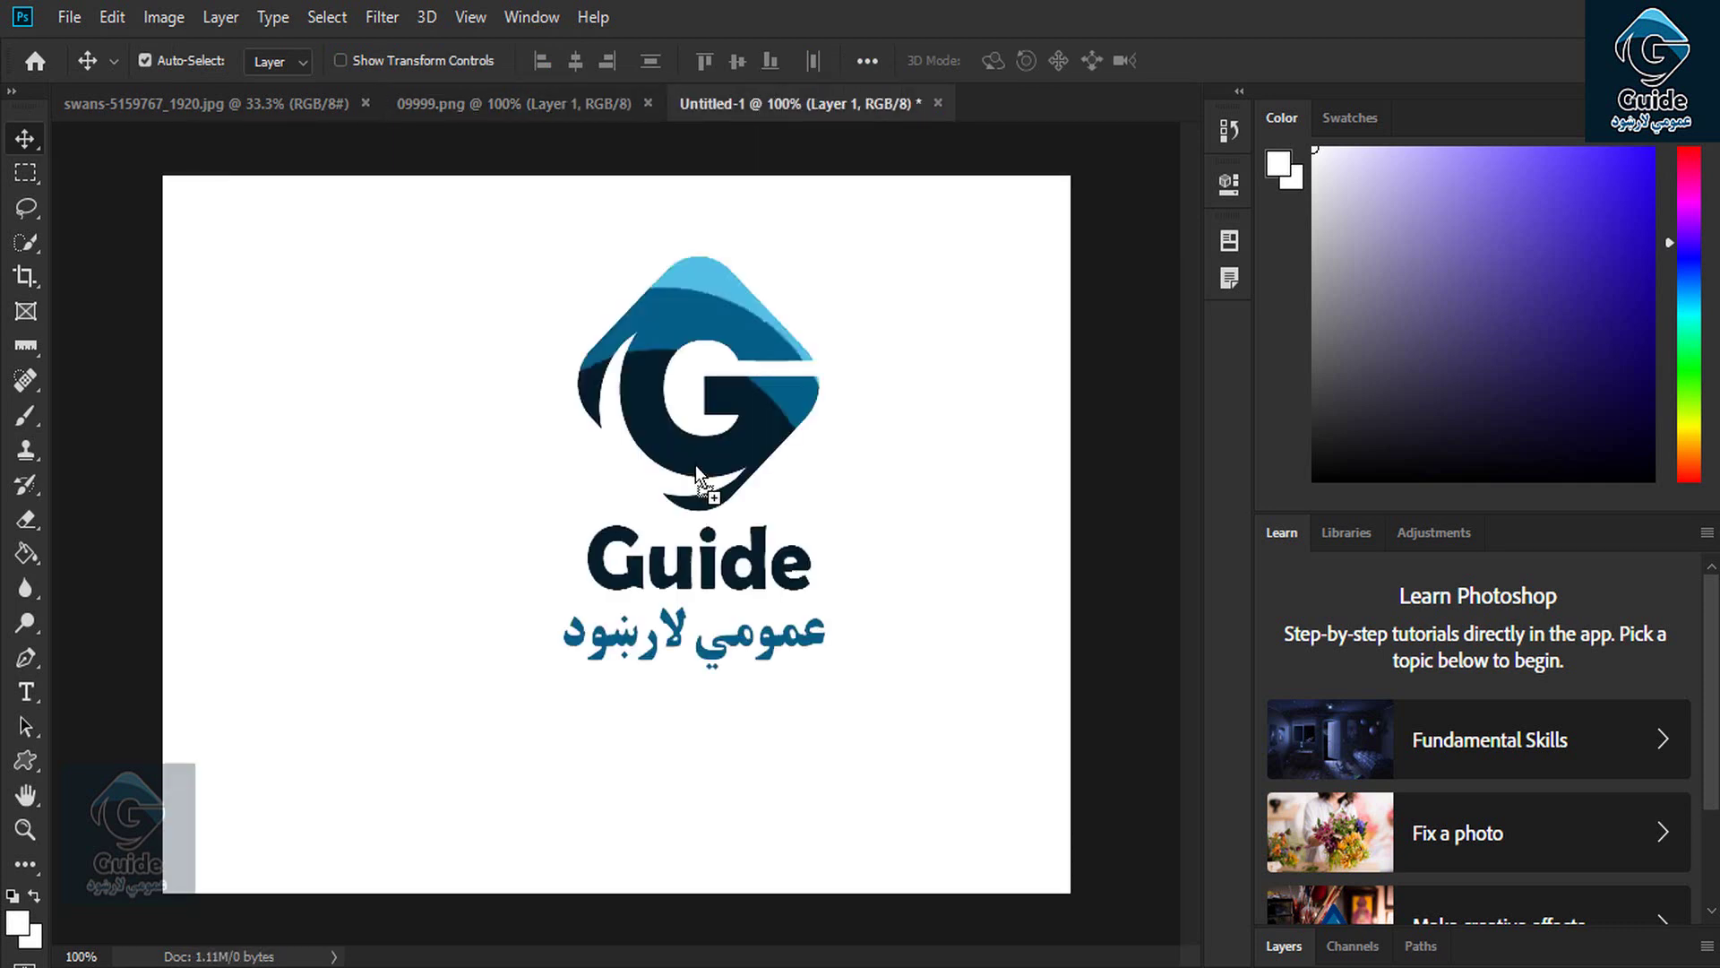
drag(739, 318, 649, 338)
Step: Define the logo artwork as a brush preset named 786 and activate the Brush tool
click(109, 18)
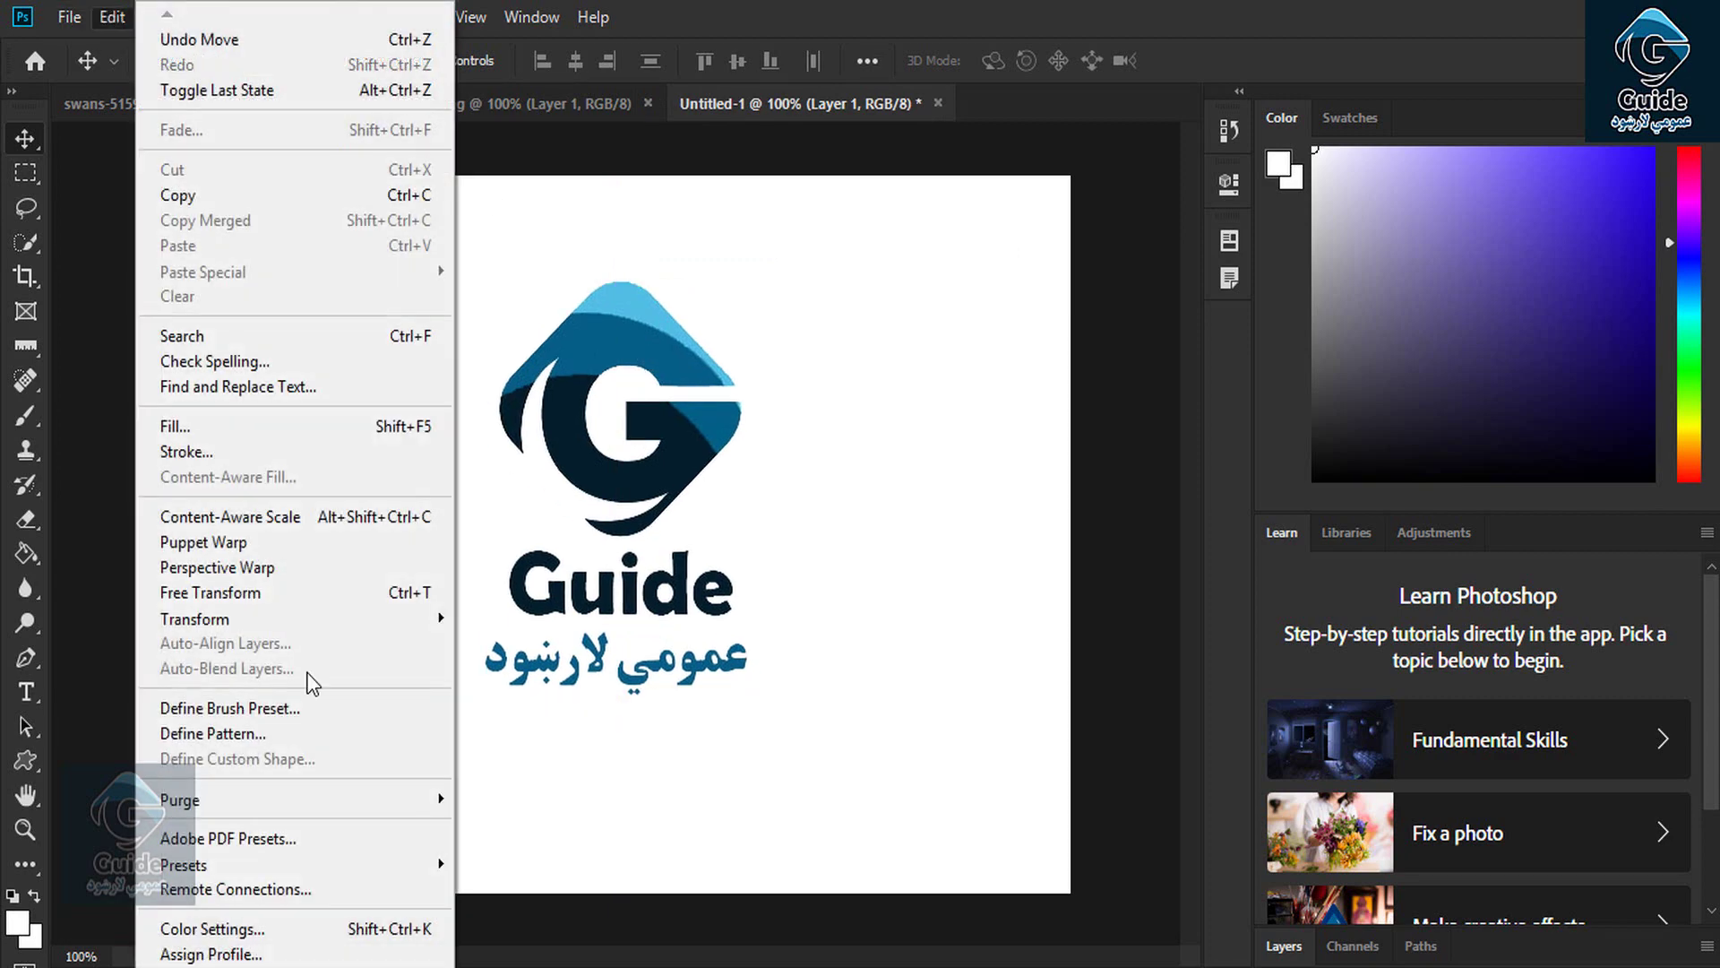
click(296, 713)
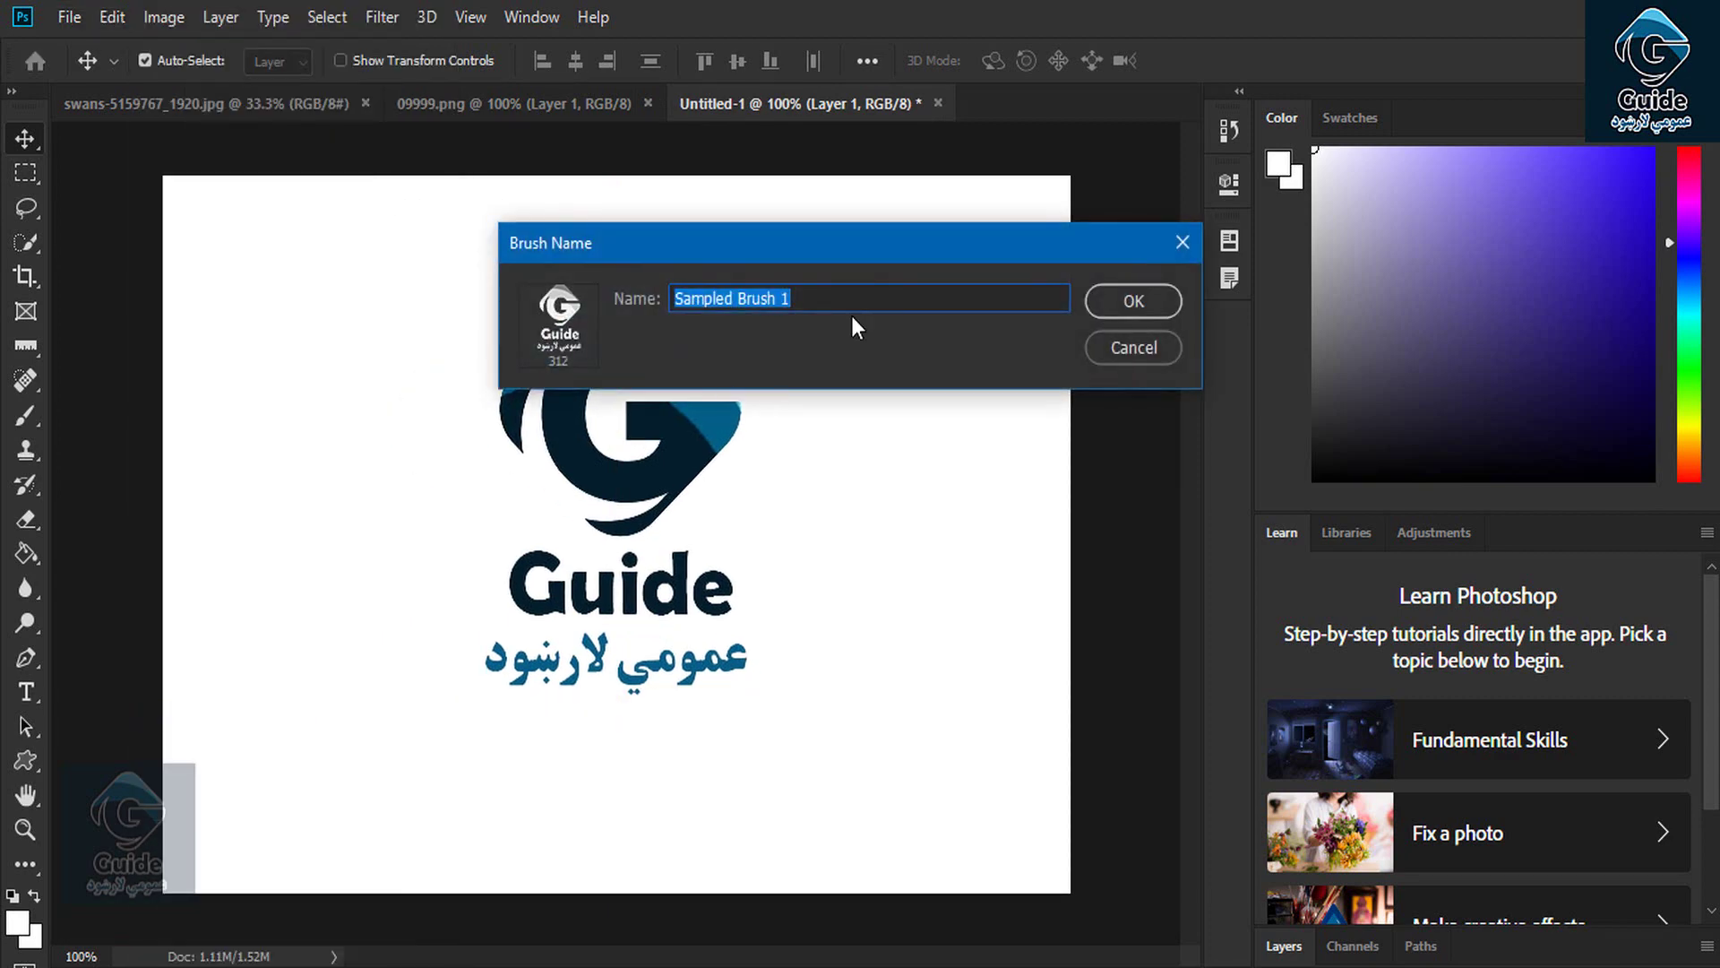
text(786)
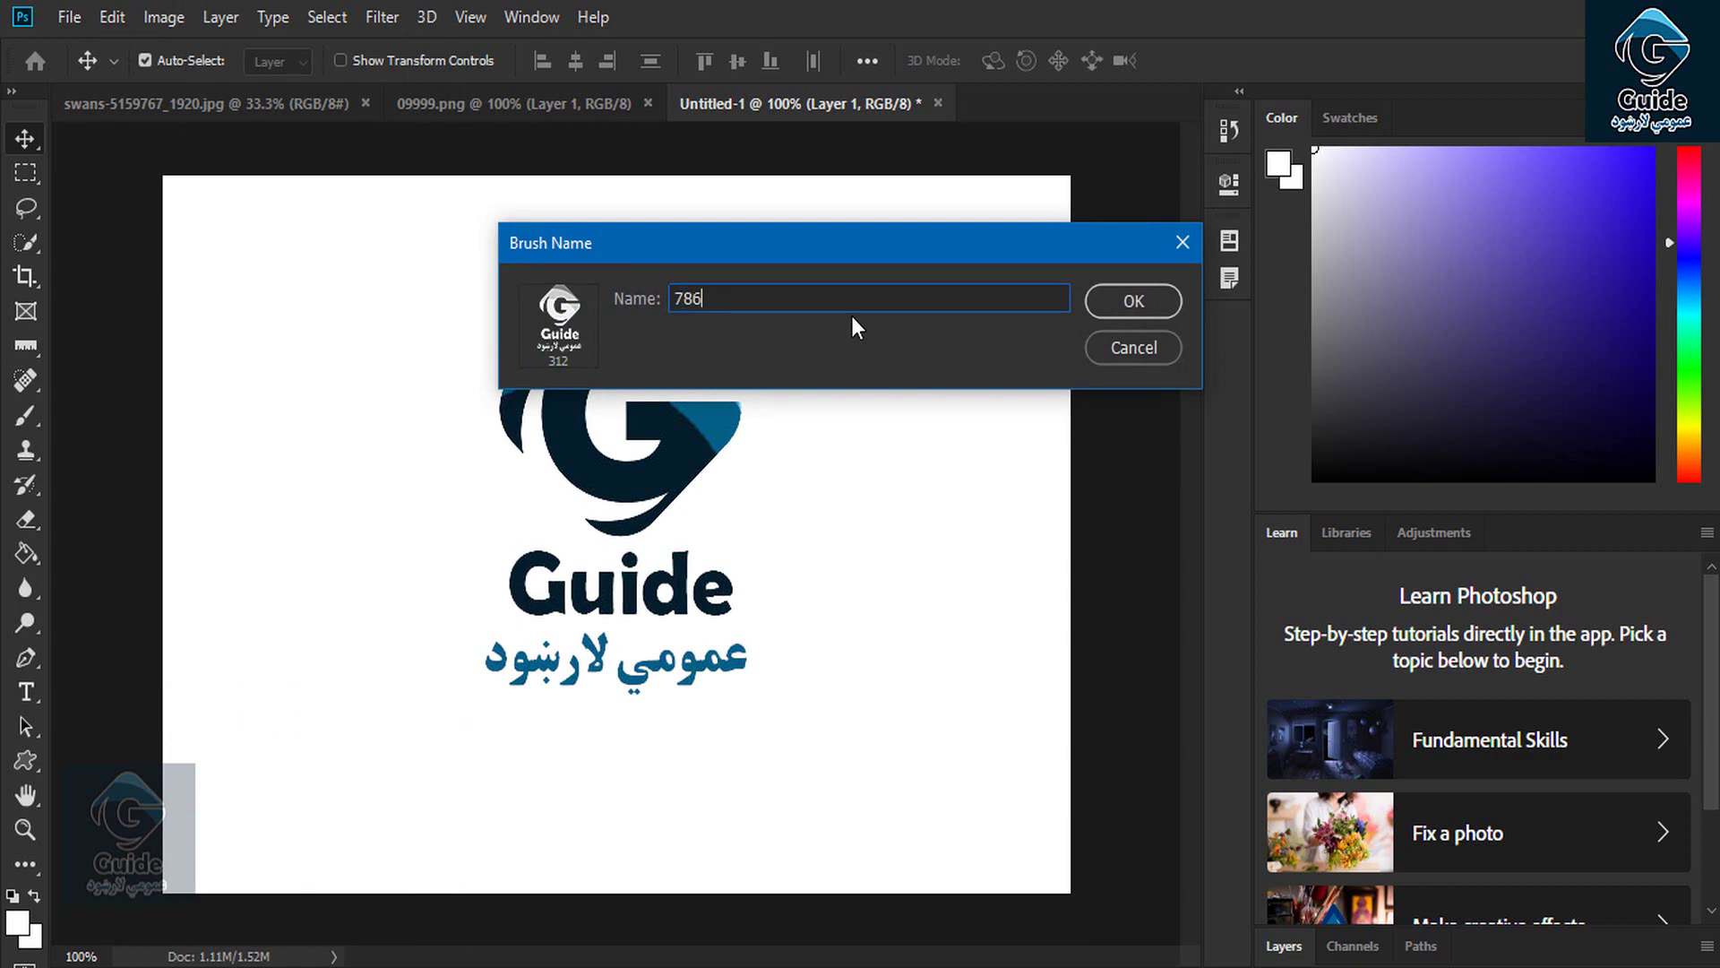
click(1134, 306)
key(b)
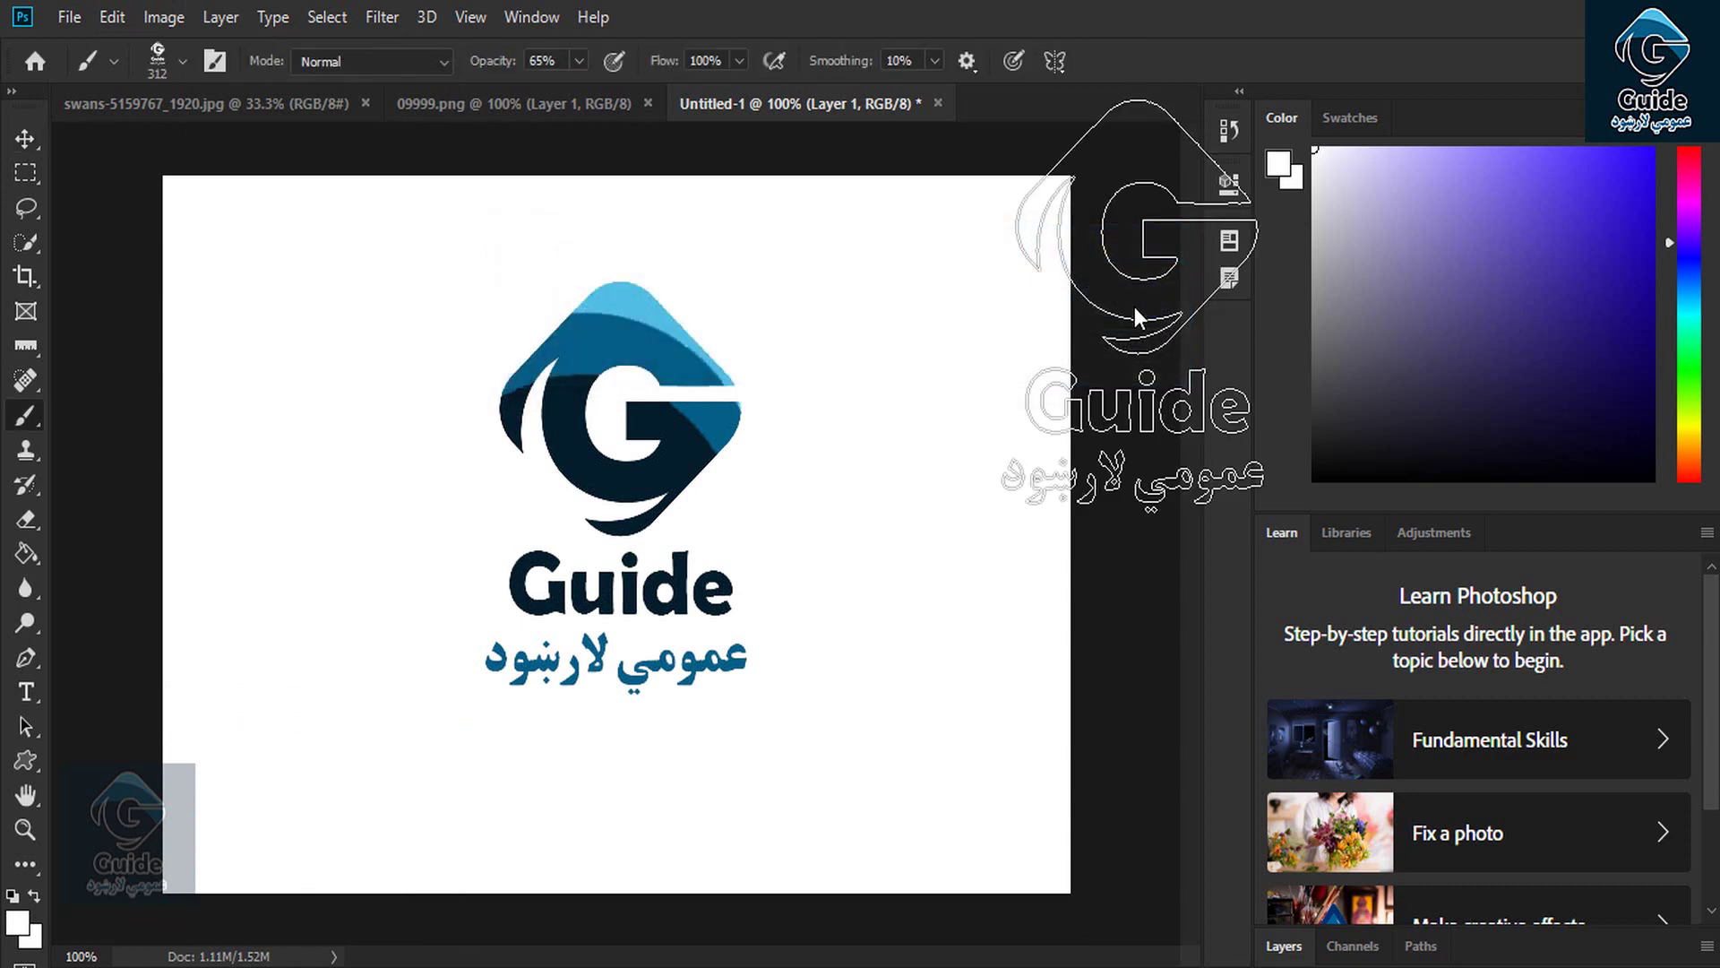
Step: Stamp the 786 brush in white twice, overlapping the logo's edge in Untitled-1
right_click(896, 396)
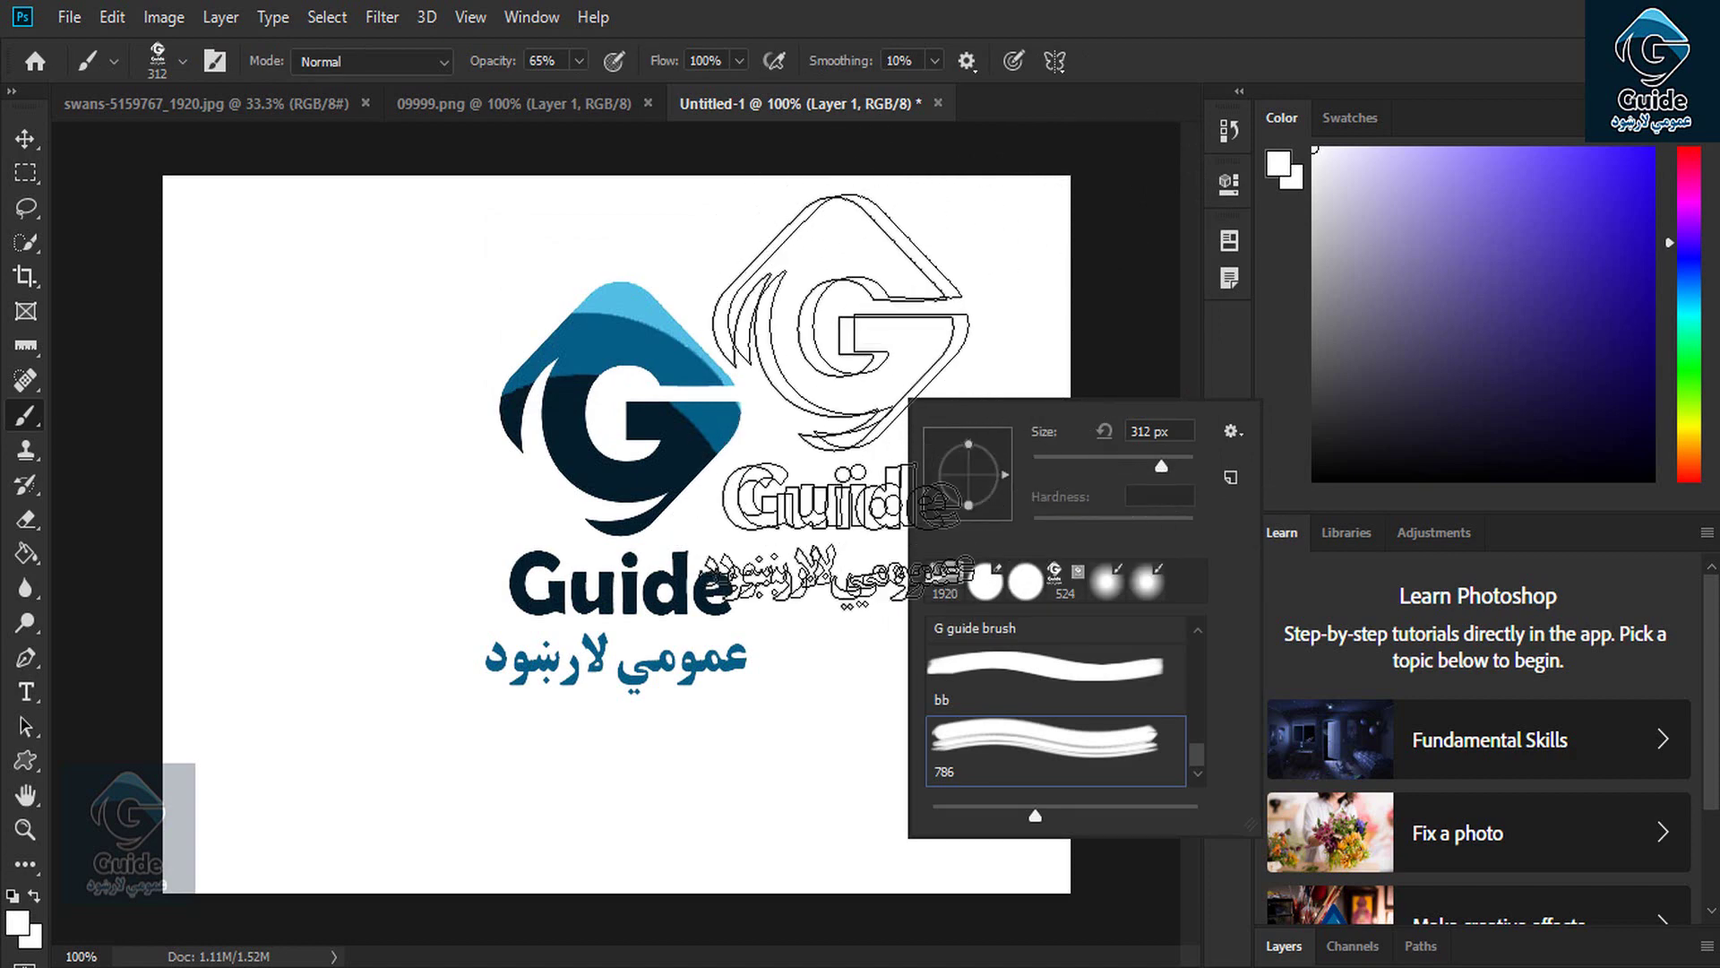
click(842, 401)
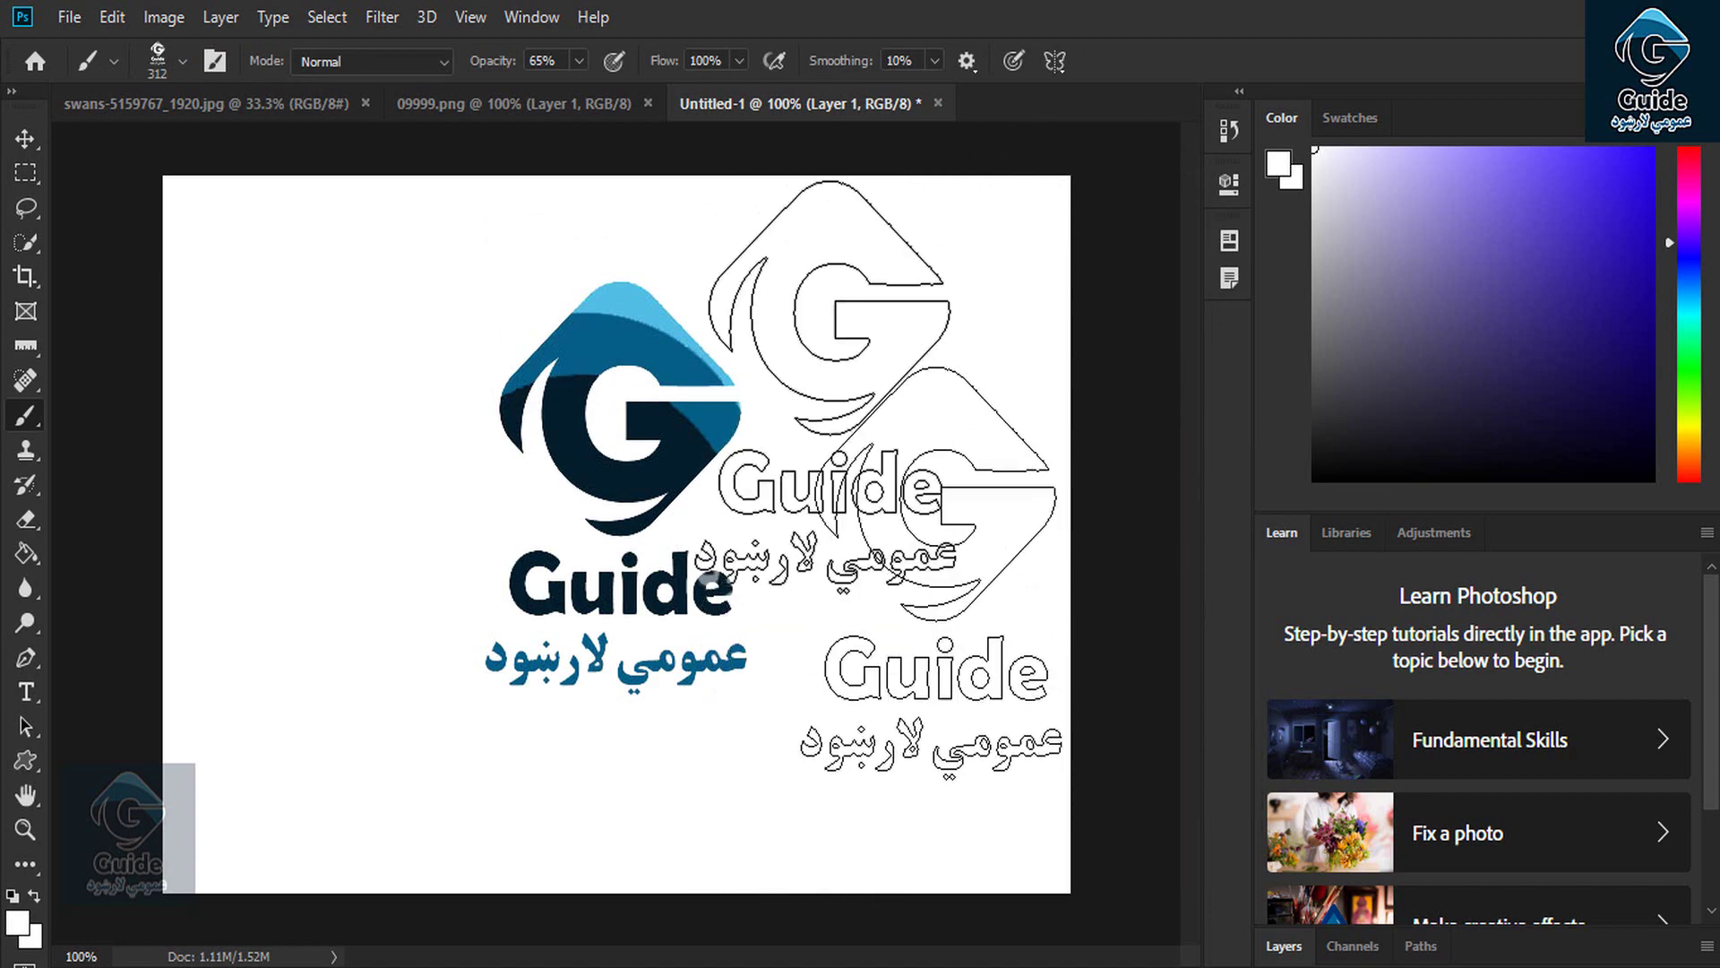
click(800, 332)
click(311, 65)
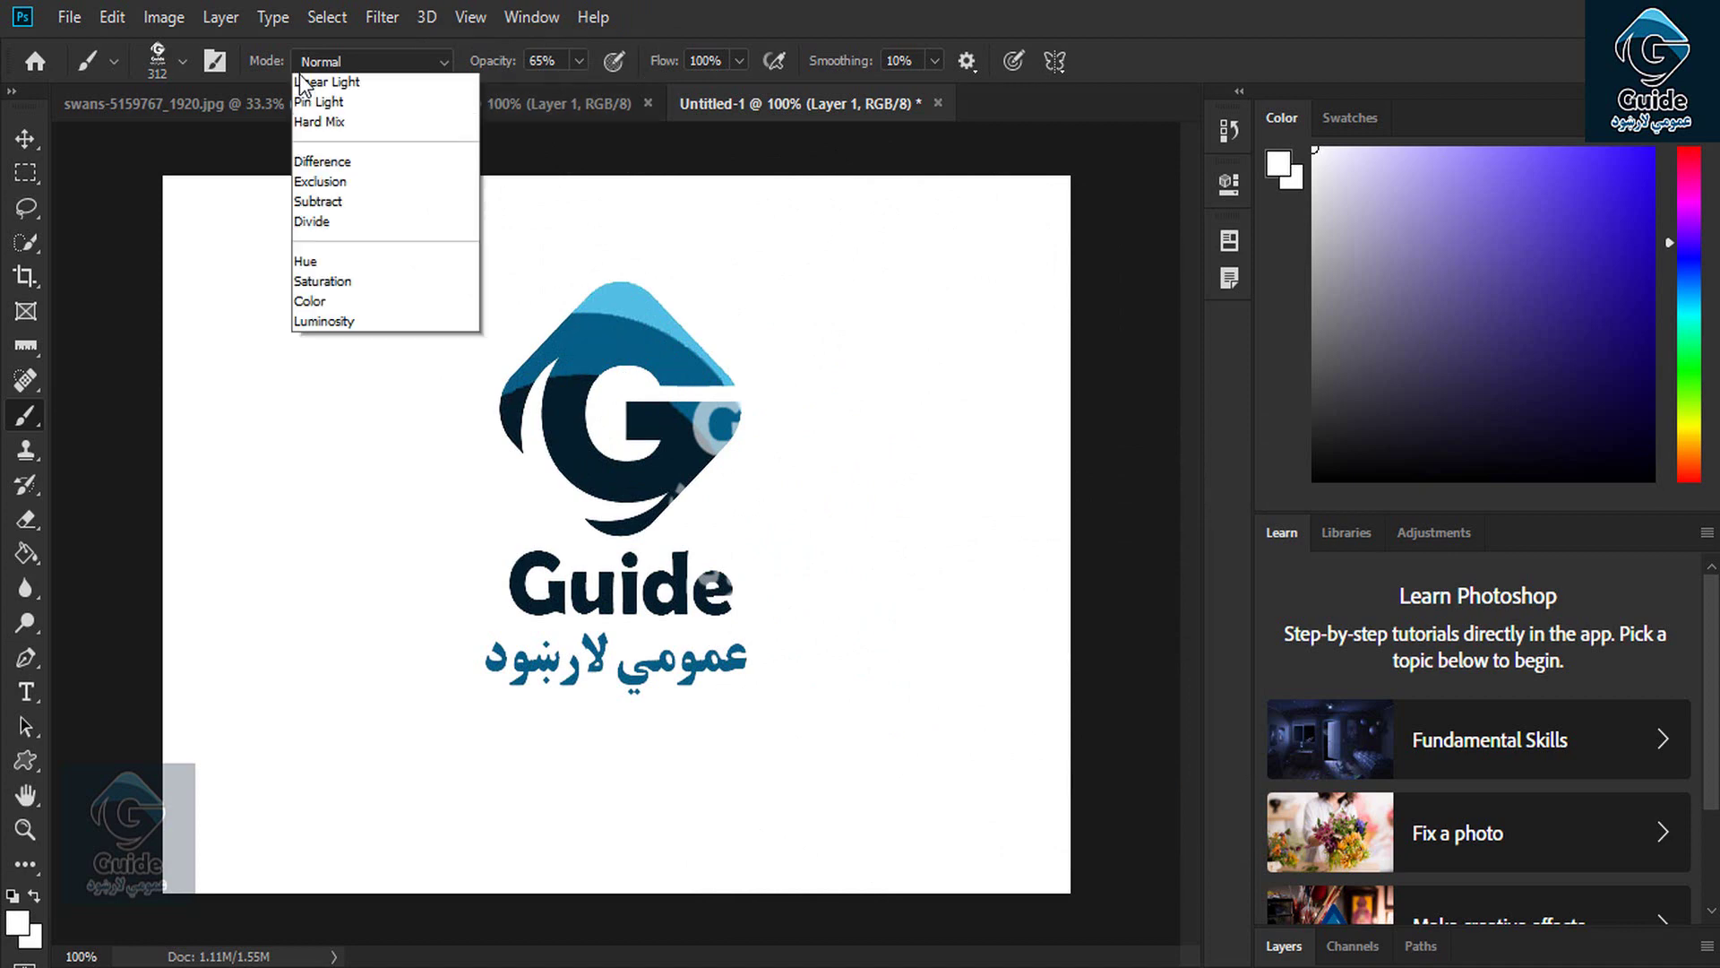
Step: In swans-5159767_1920.jpg, set the foreground colour to 2a00ff and stamp the logo brush on the water beside the swans
click(258, 104)
right_click(817, 483)
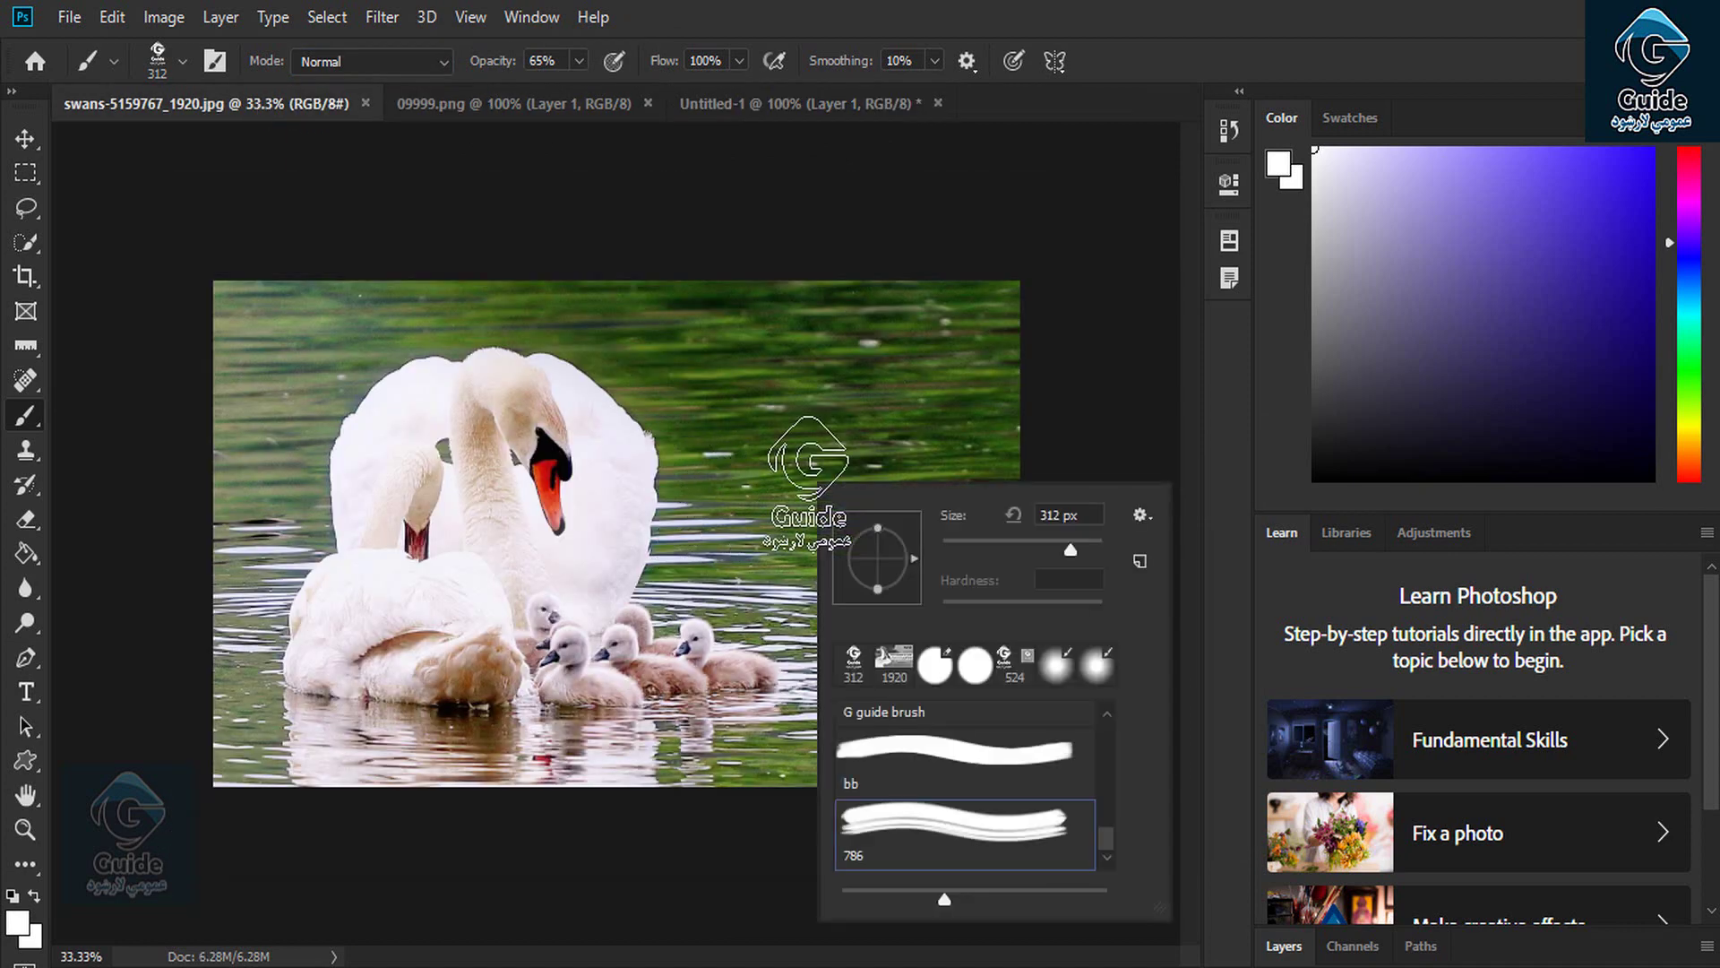
click(20, 923)
text(2a00ff)
click(1101, 172)
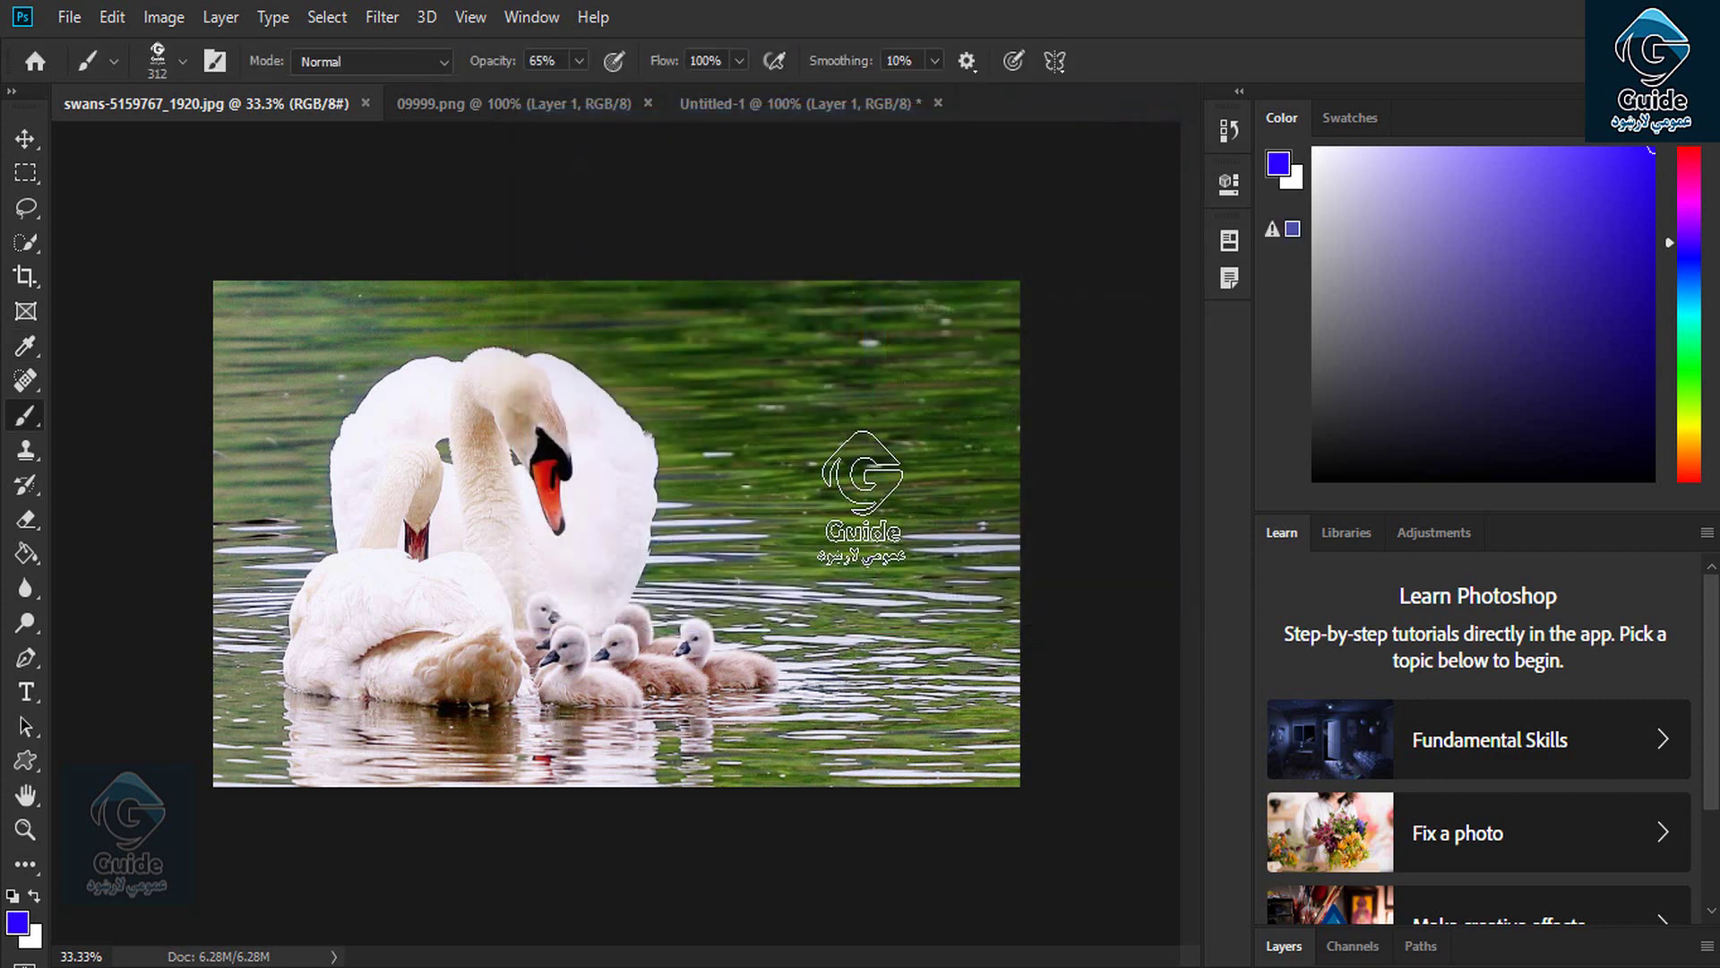
click(860, 497)
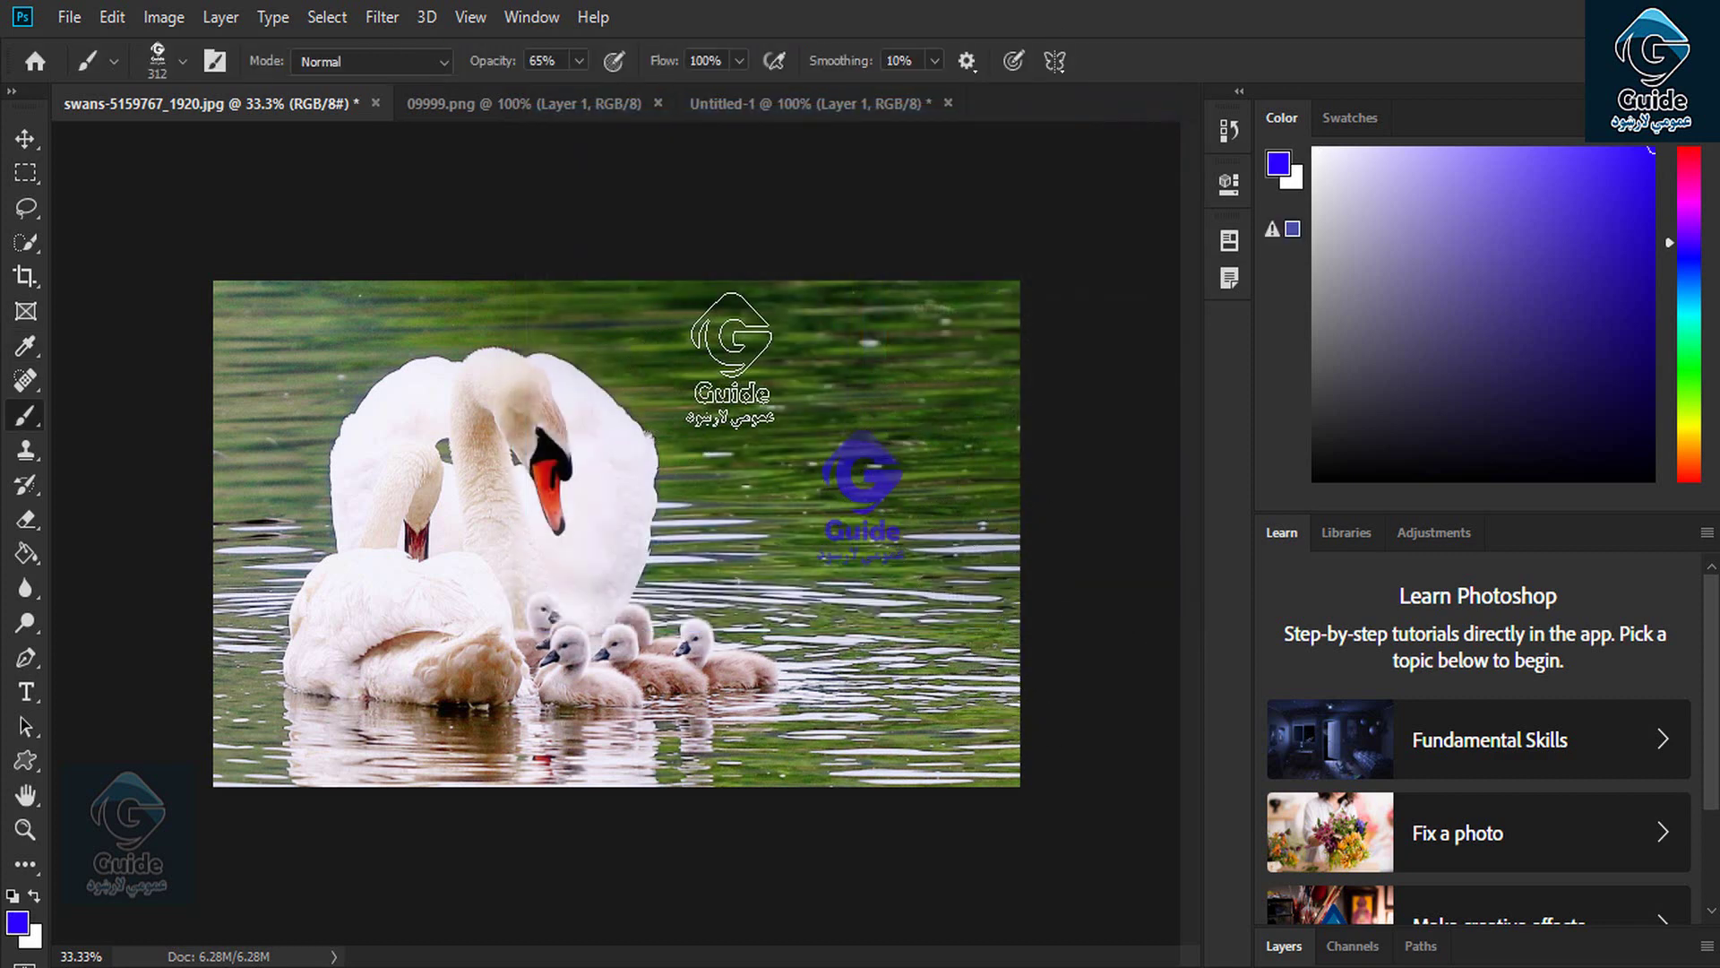
Step: Set the foreground colour to red ff0000 and stamp the logo in the photo's upper-left corner and beside the large swan's head
right_click(775, 421)
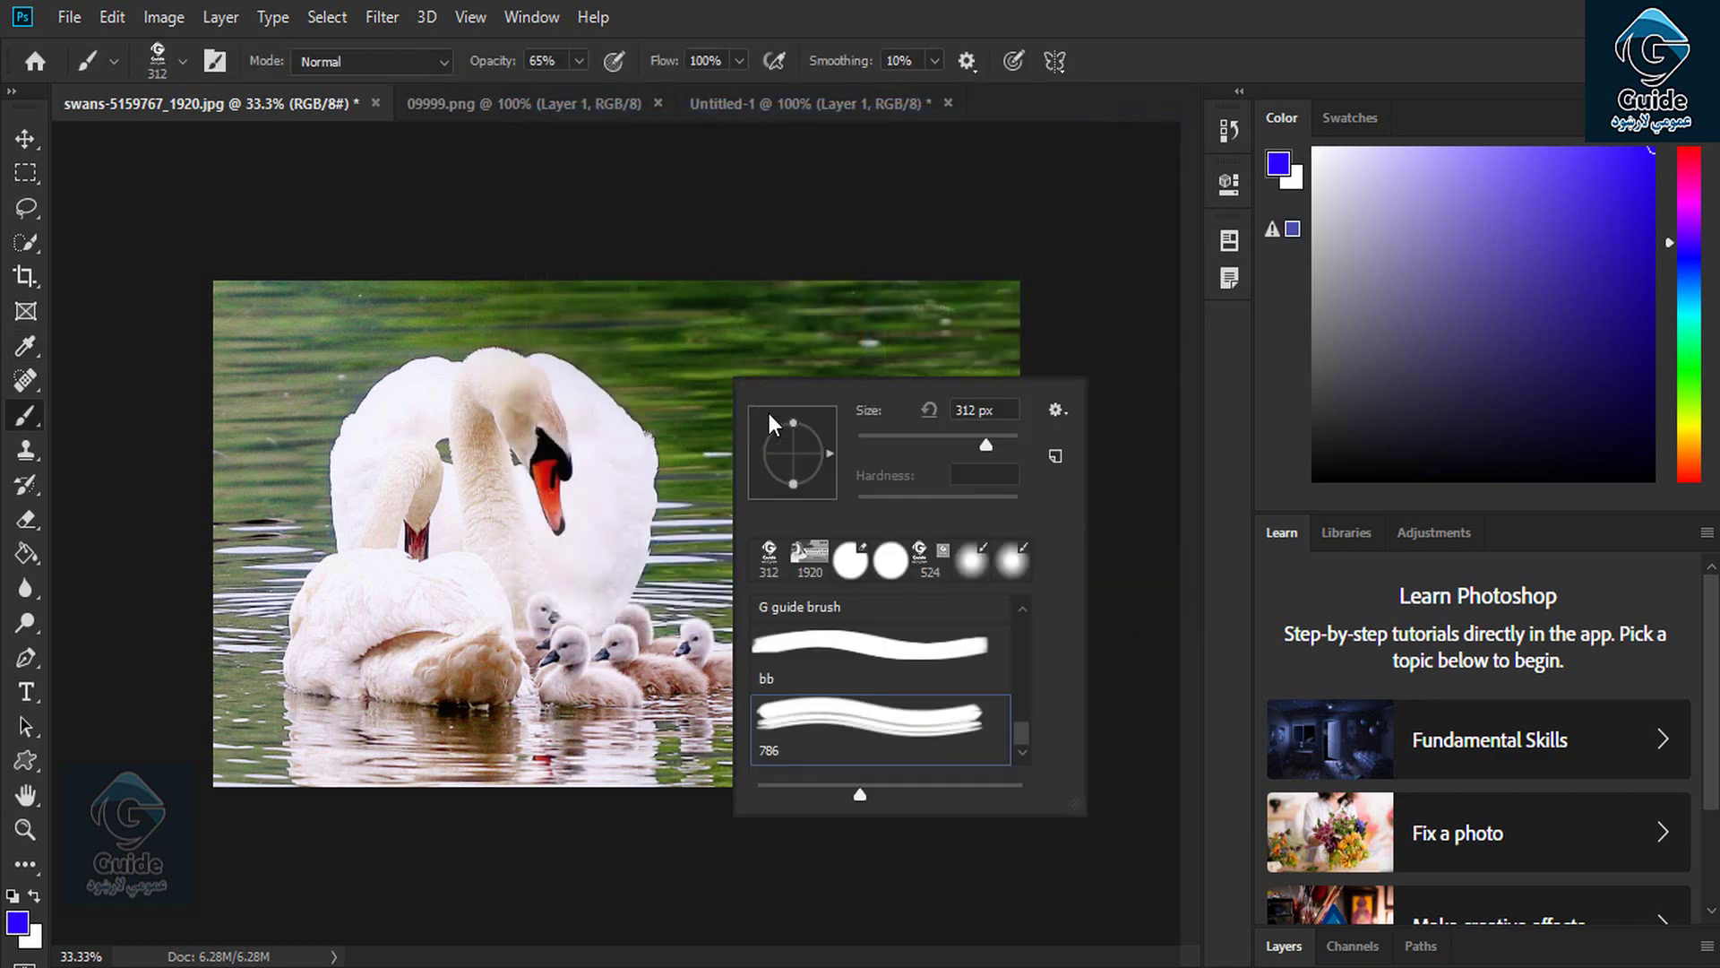
click(18, 923)
click(876, 203)
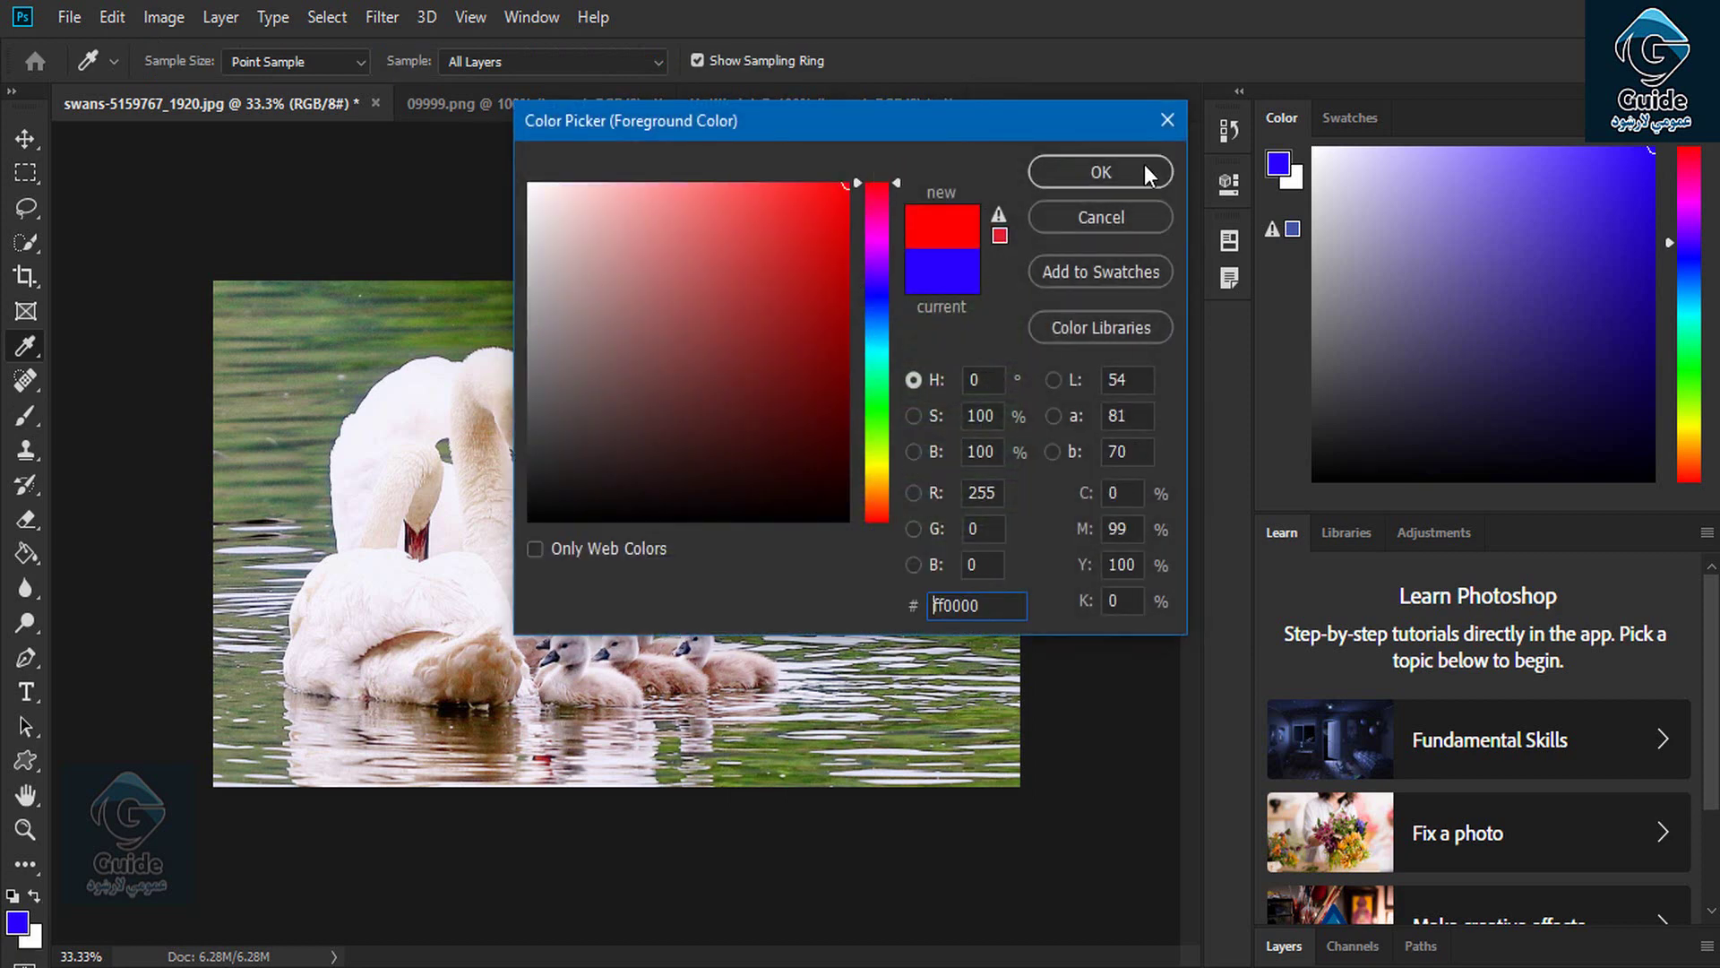
click(1158, 178)
click(272, 355)
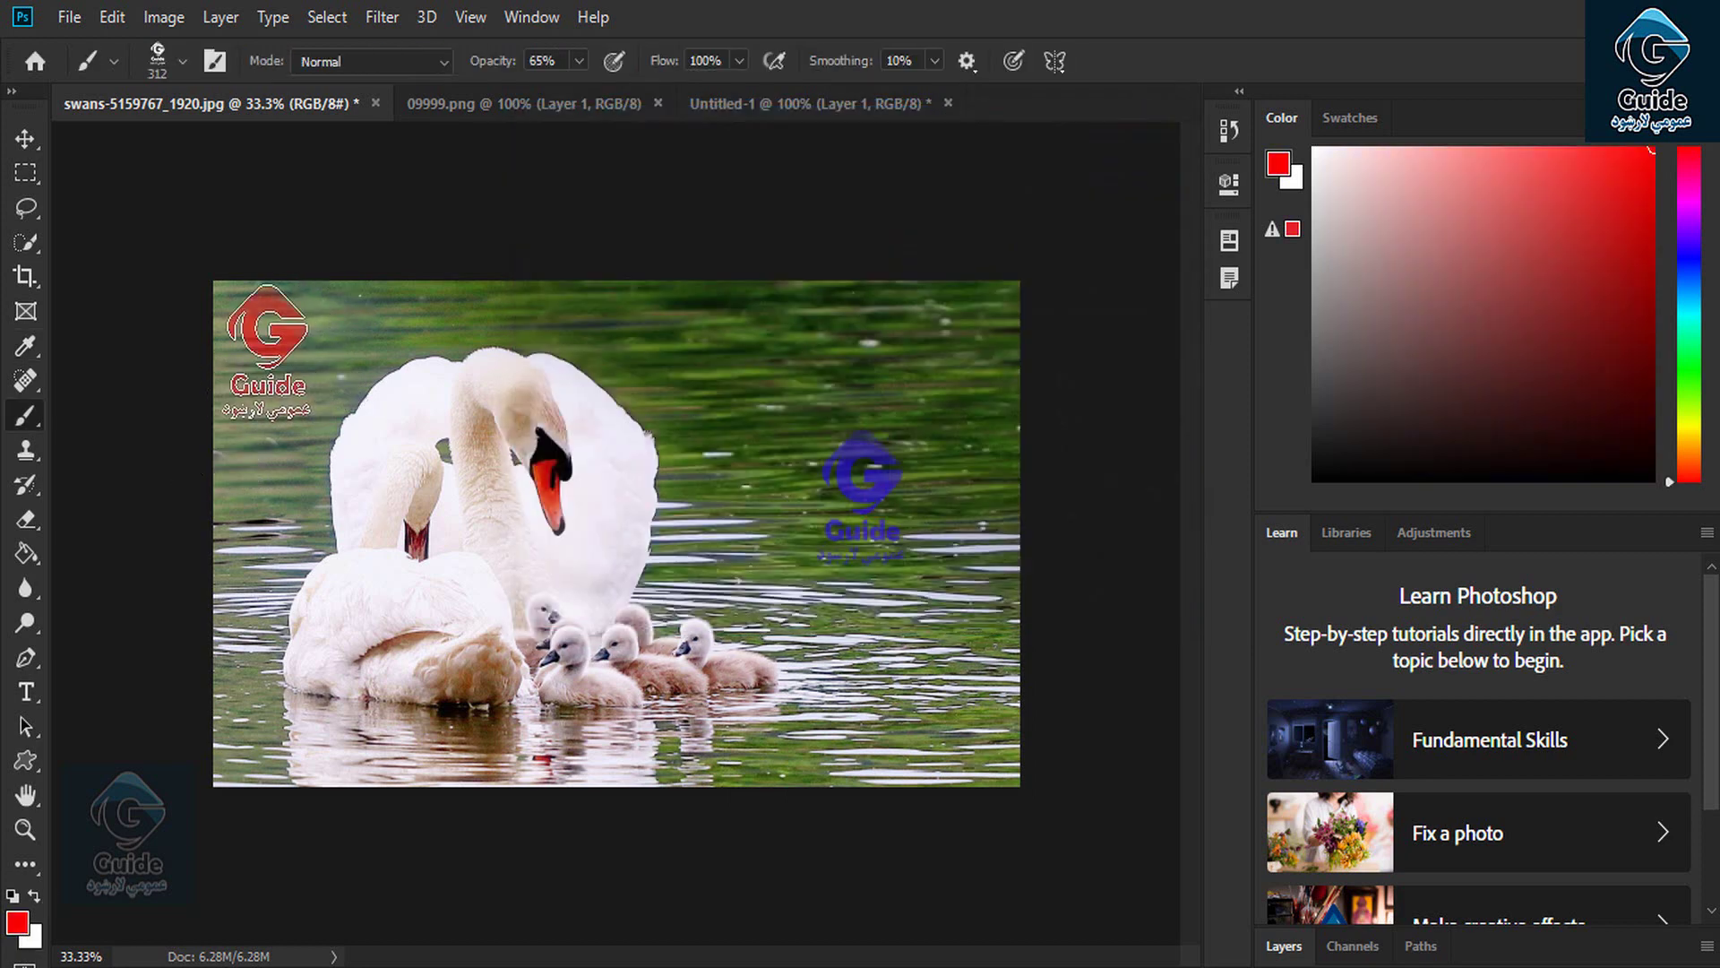
click(702, 384)
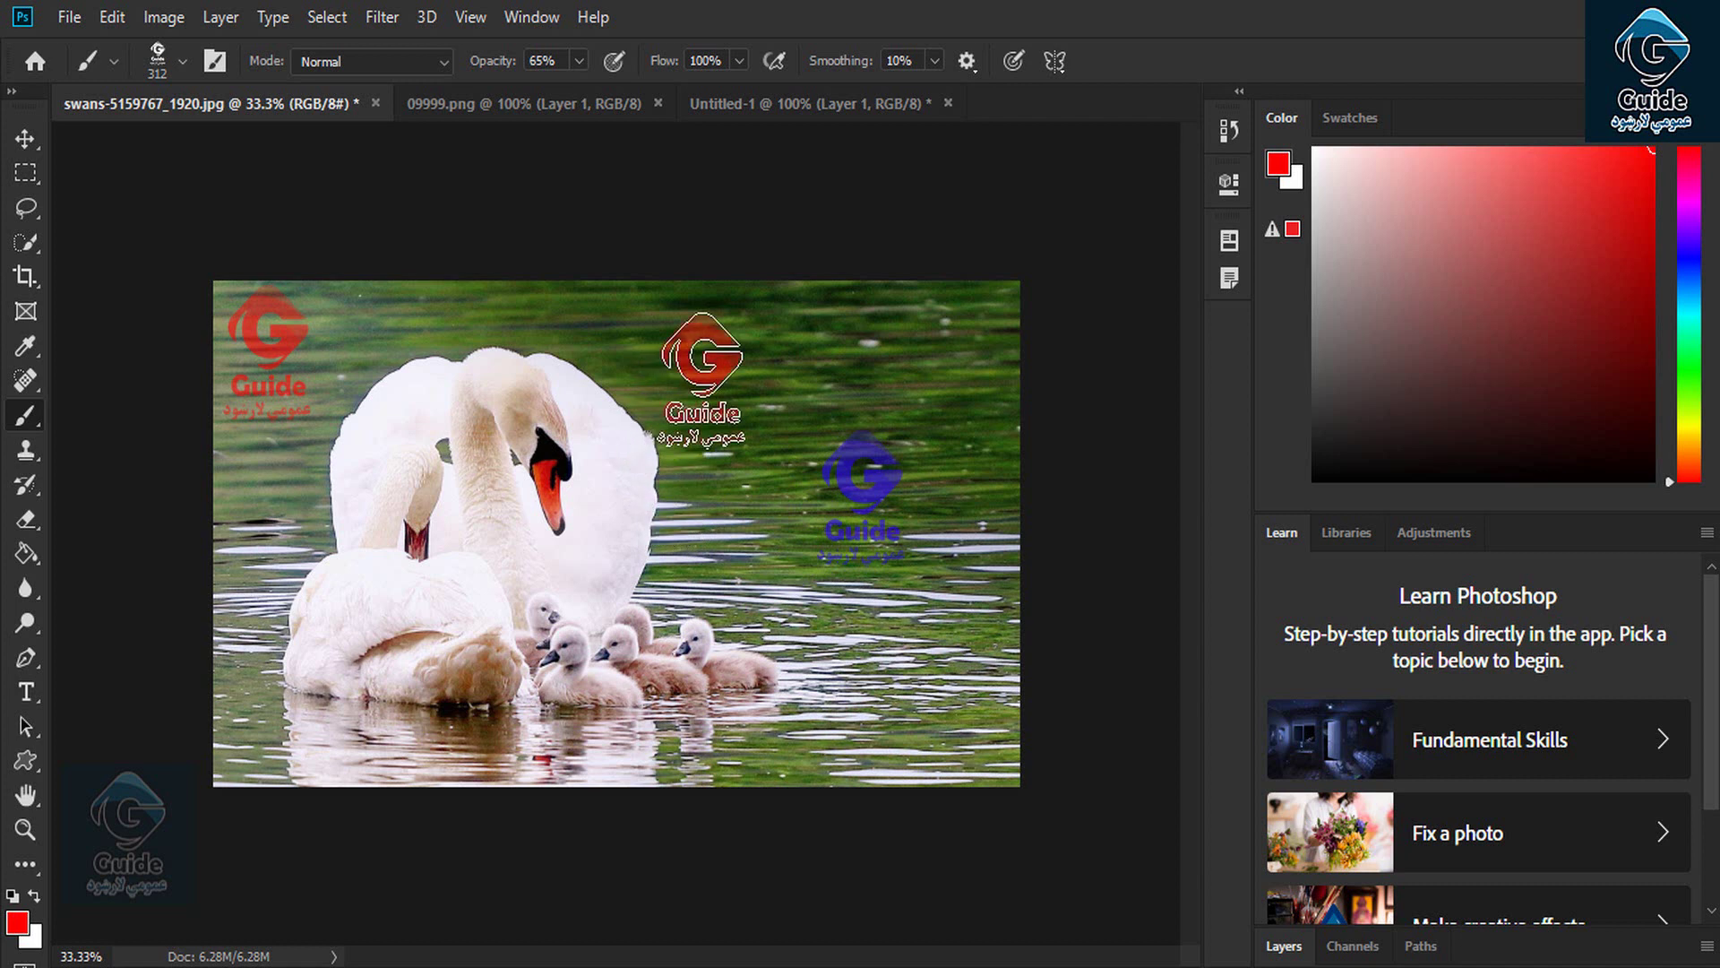
Step: Paint red strokes and stamps with the logo brush across the swans and the water
drag(703, 383, 721, 379)
drag(656, 545, 566, 553)
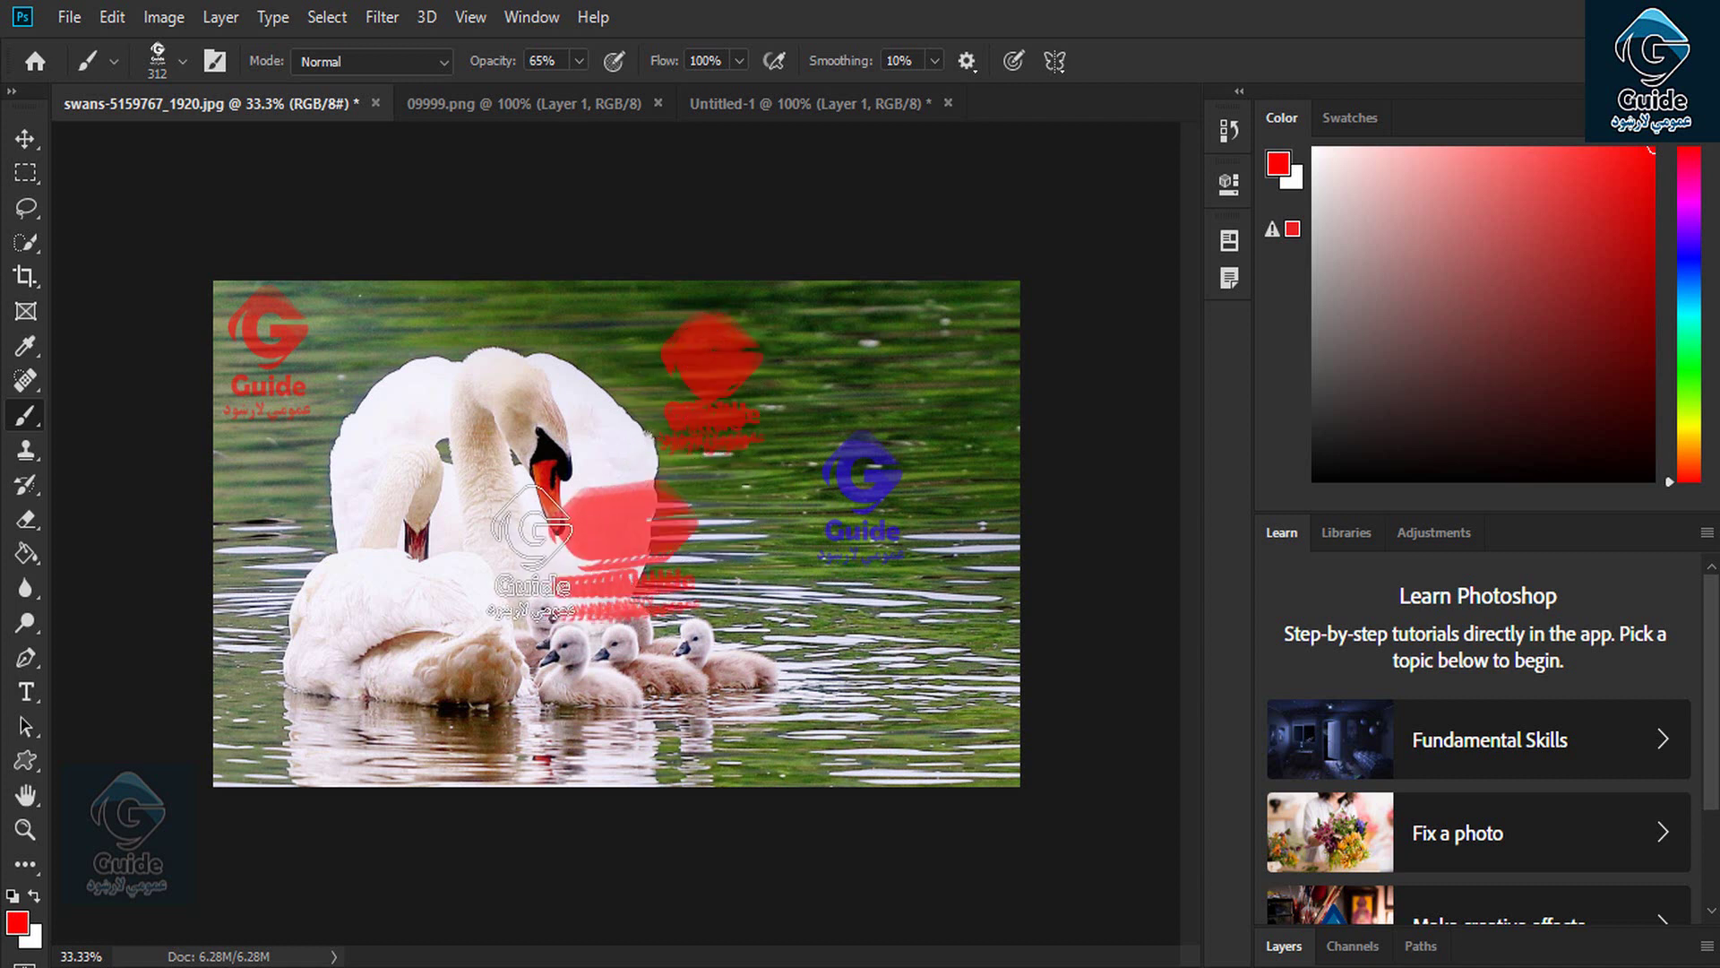
click(410, 580)
drag(773, 743, 766, 746)
Step: Undo the white brush stamps over the logo in Untitled-1 and move the logo slightly to the left
click(751, 102)
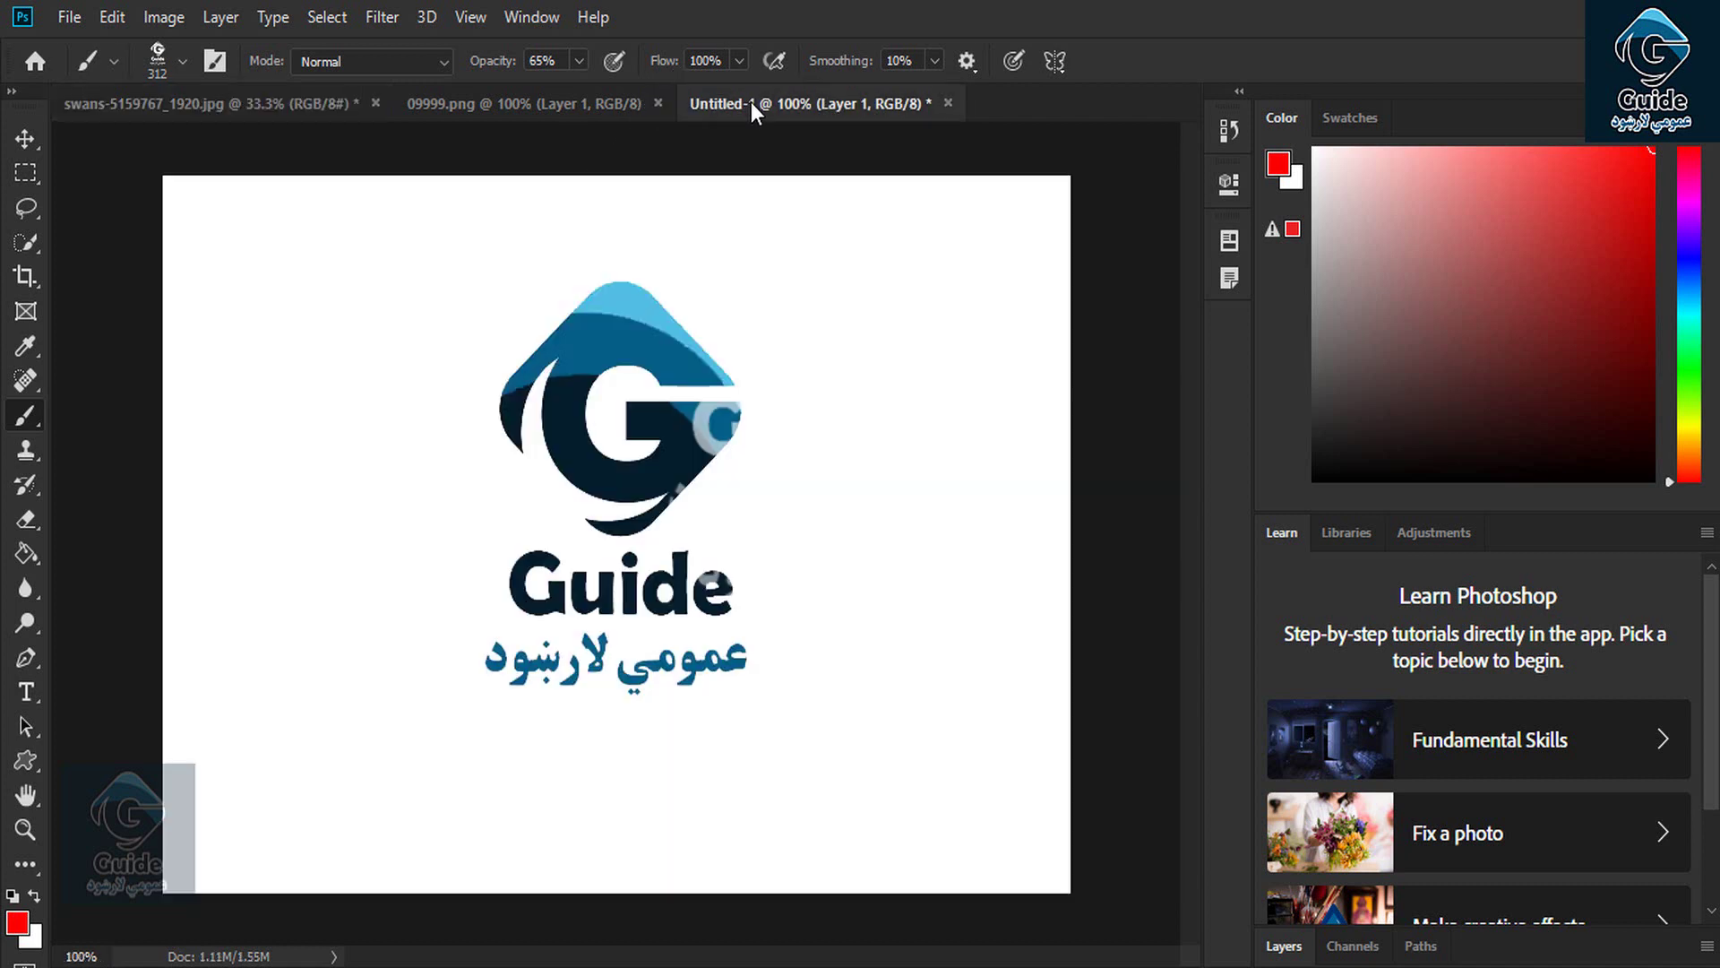
click(114, 14)
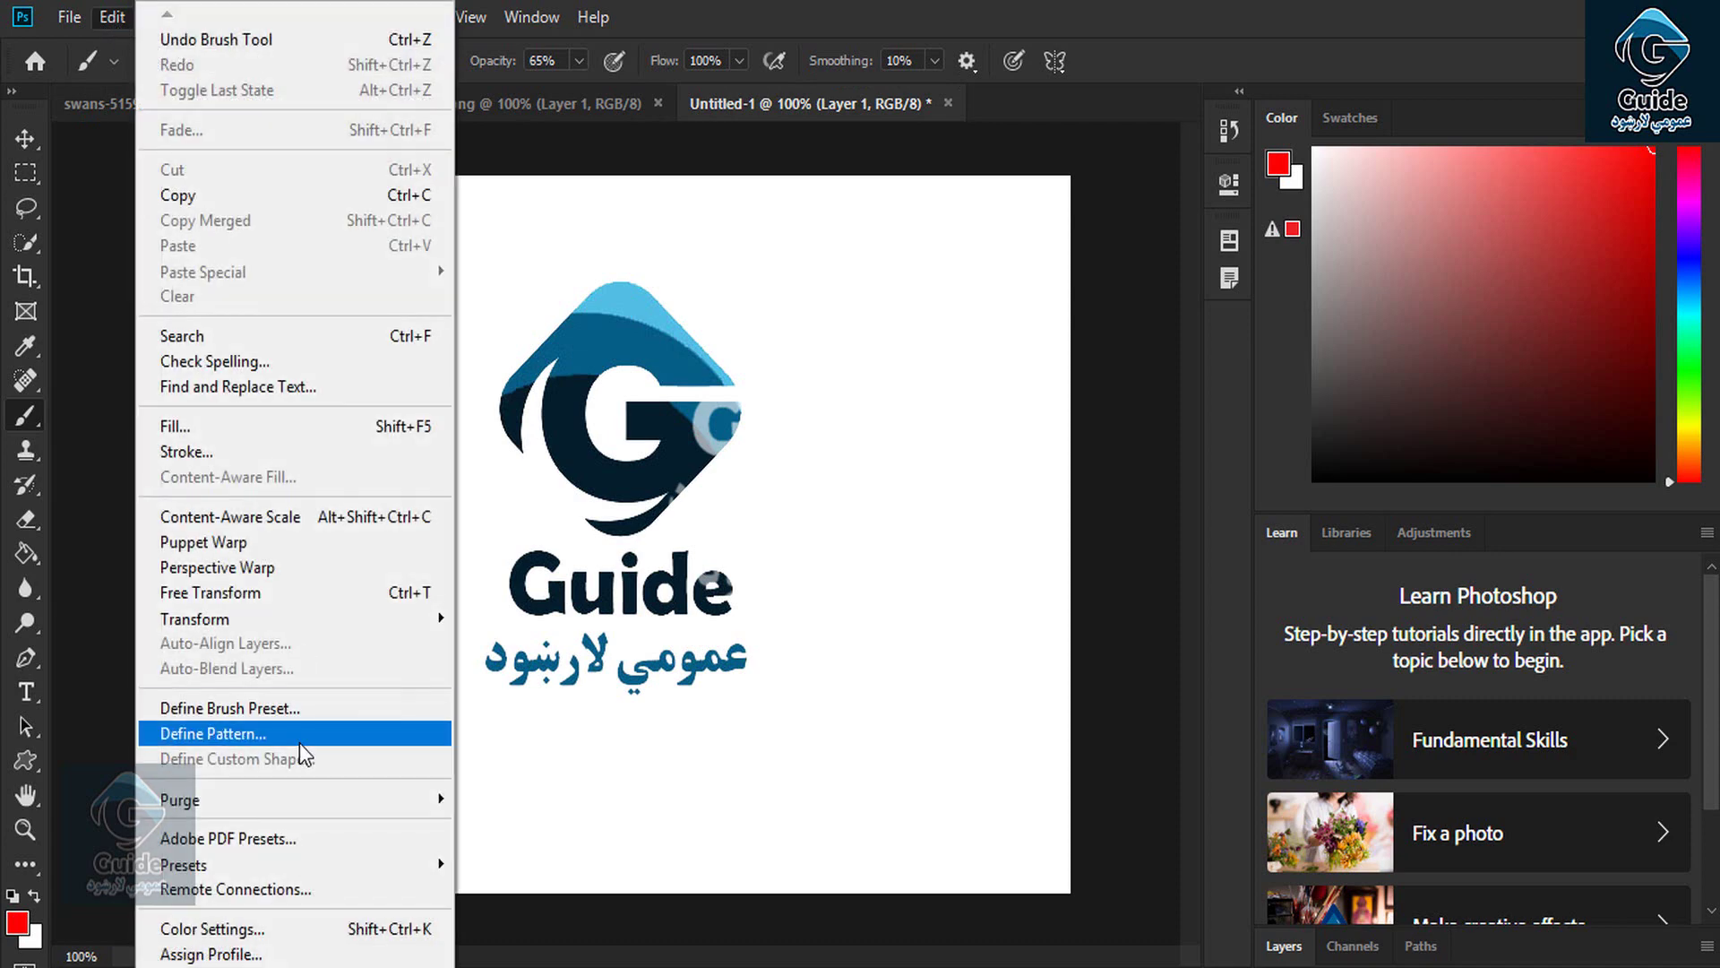
click(27, 138)
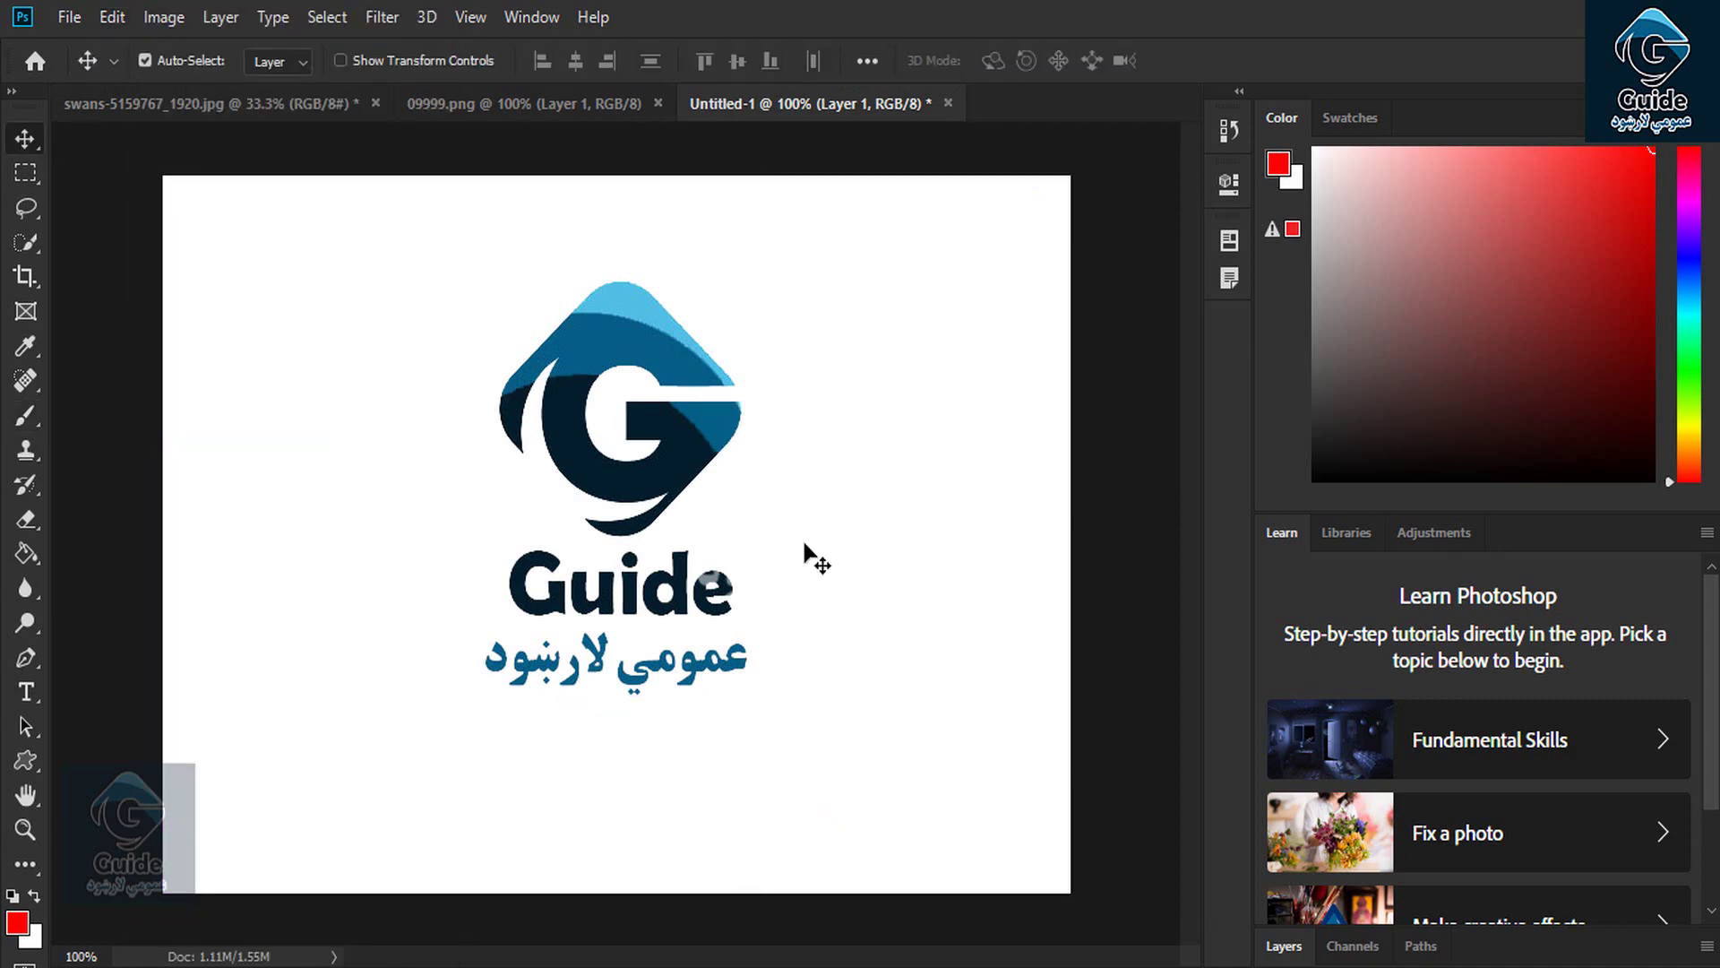
key(ctrl)
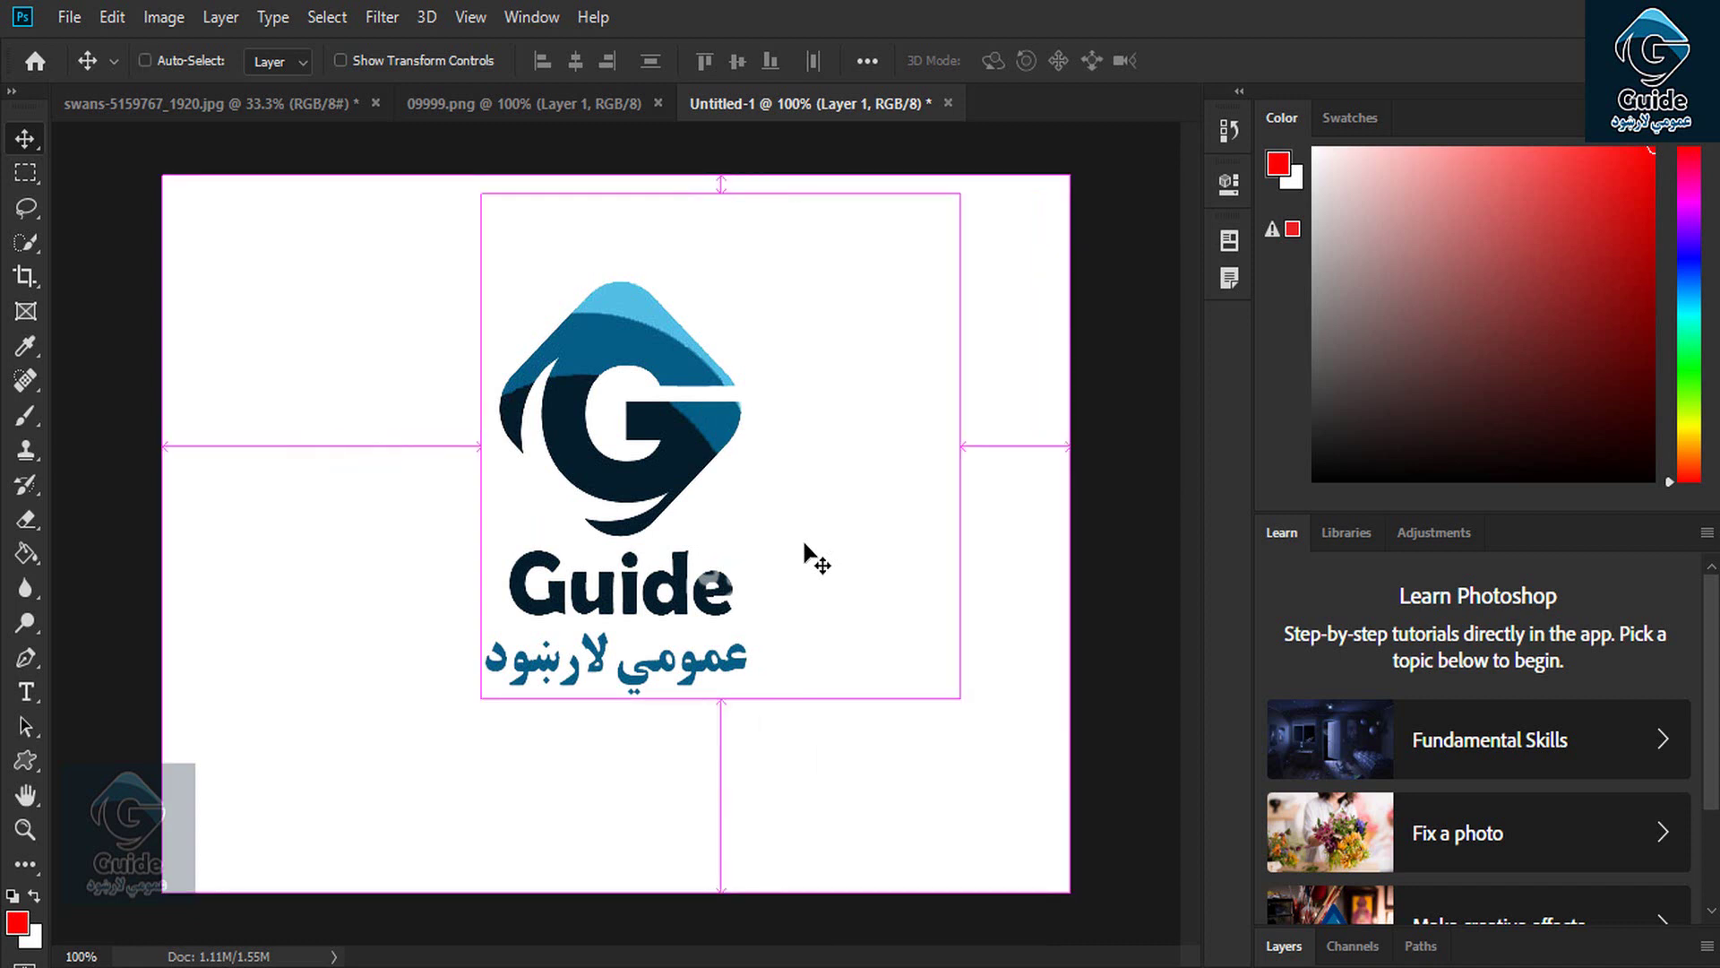
drag(670, 318, 610, 318)
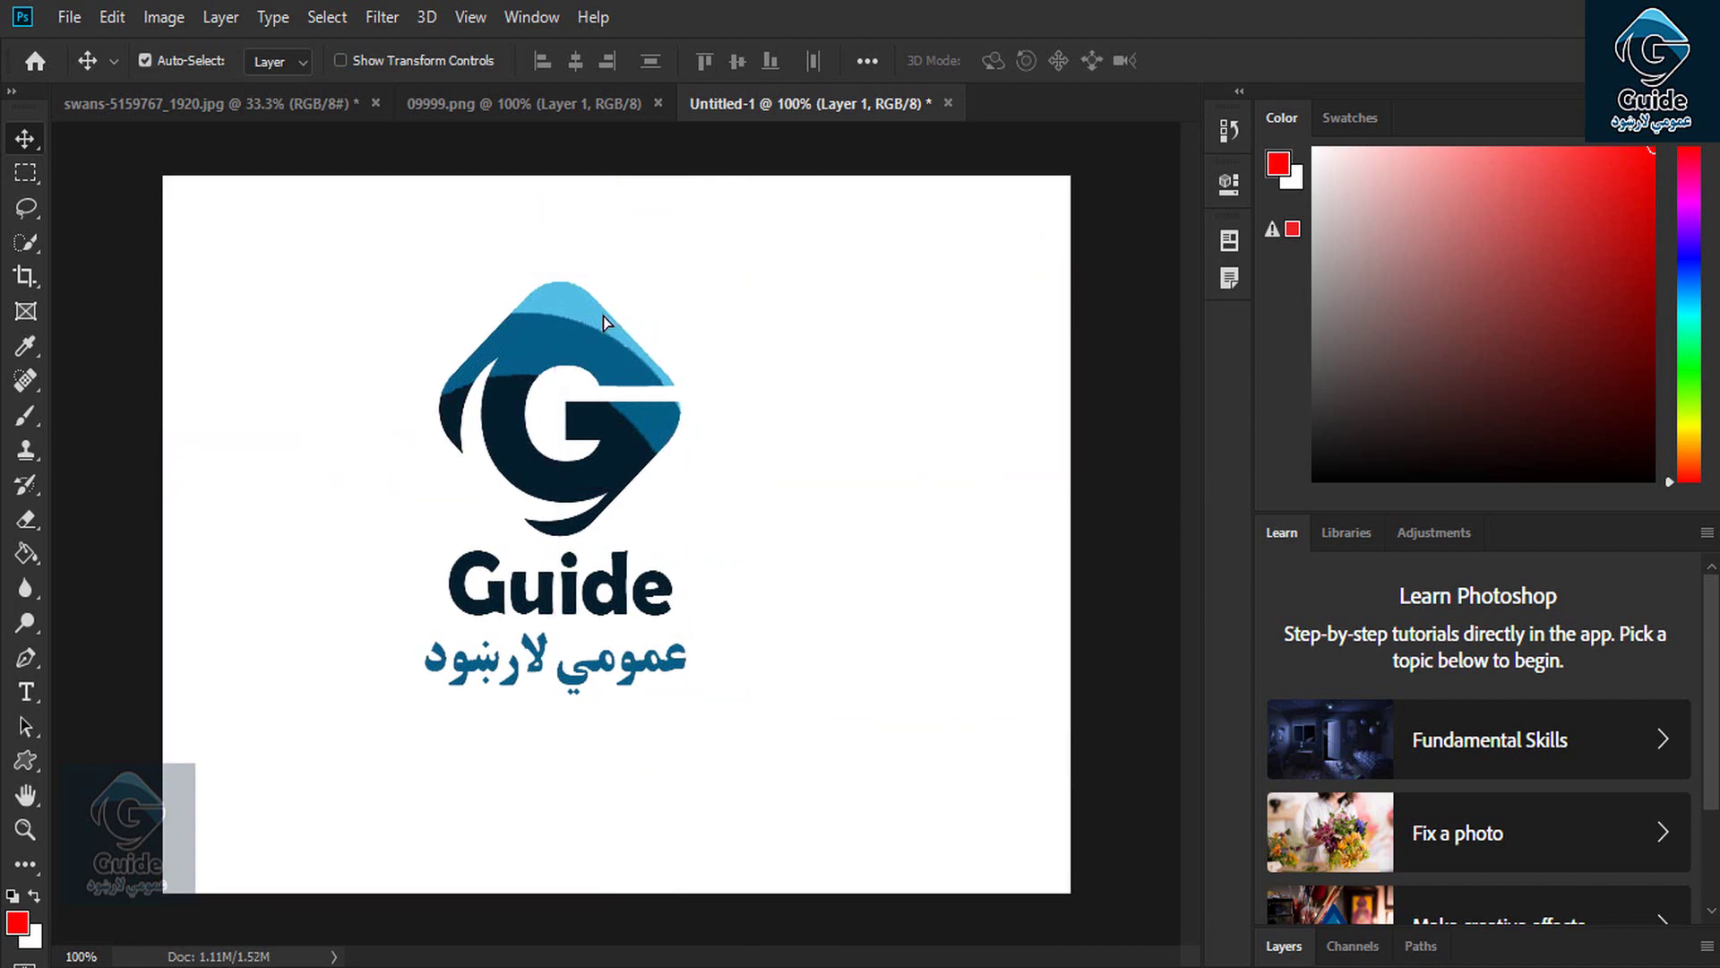
click(1295, 947)
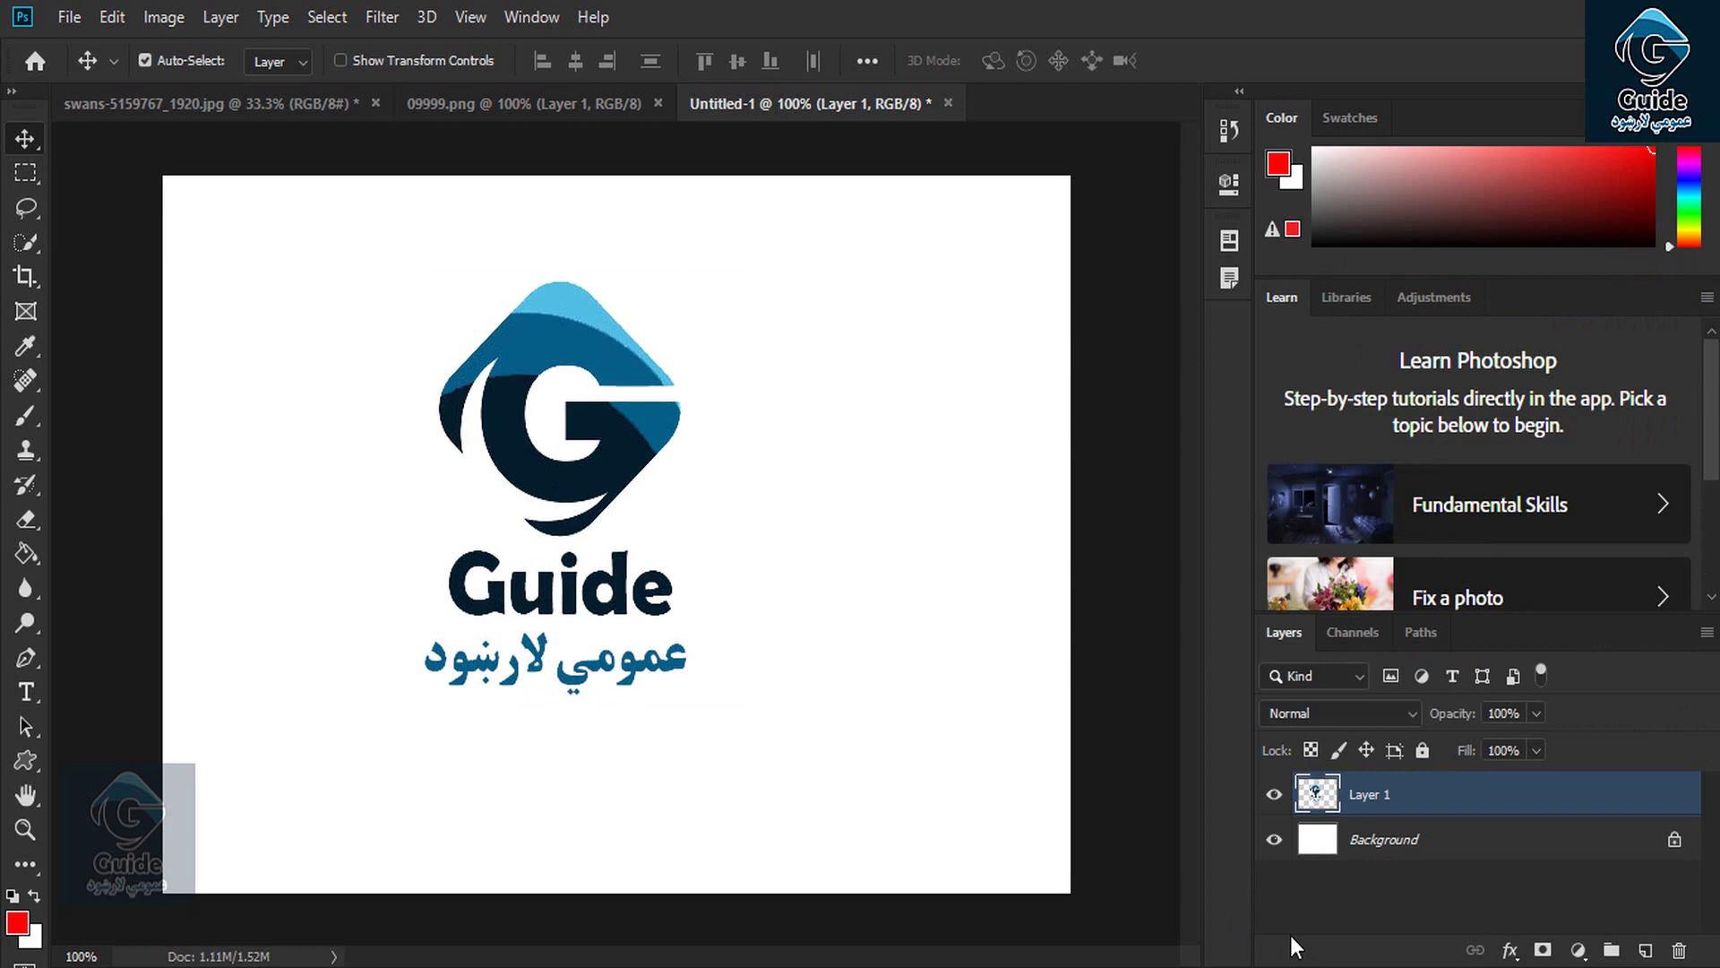
right_click(1436, 806)
click(1155, 37)
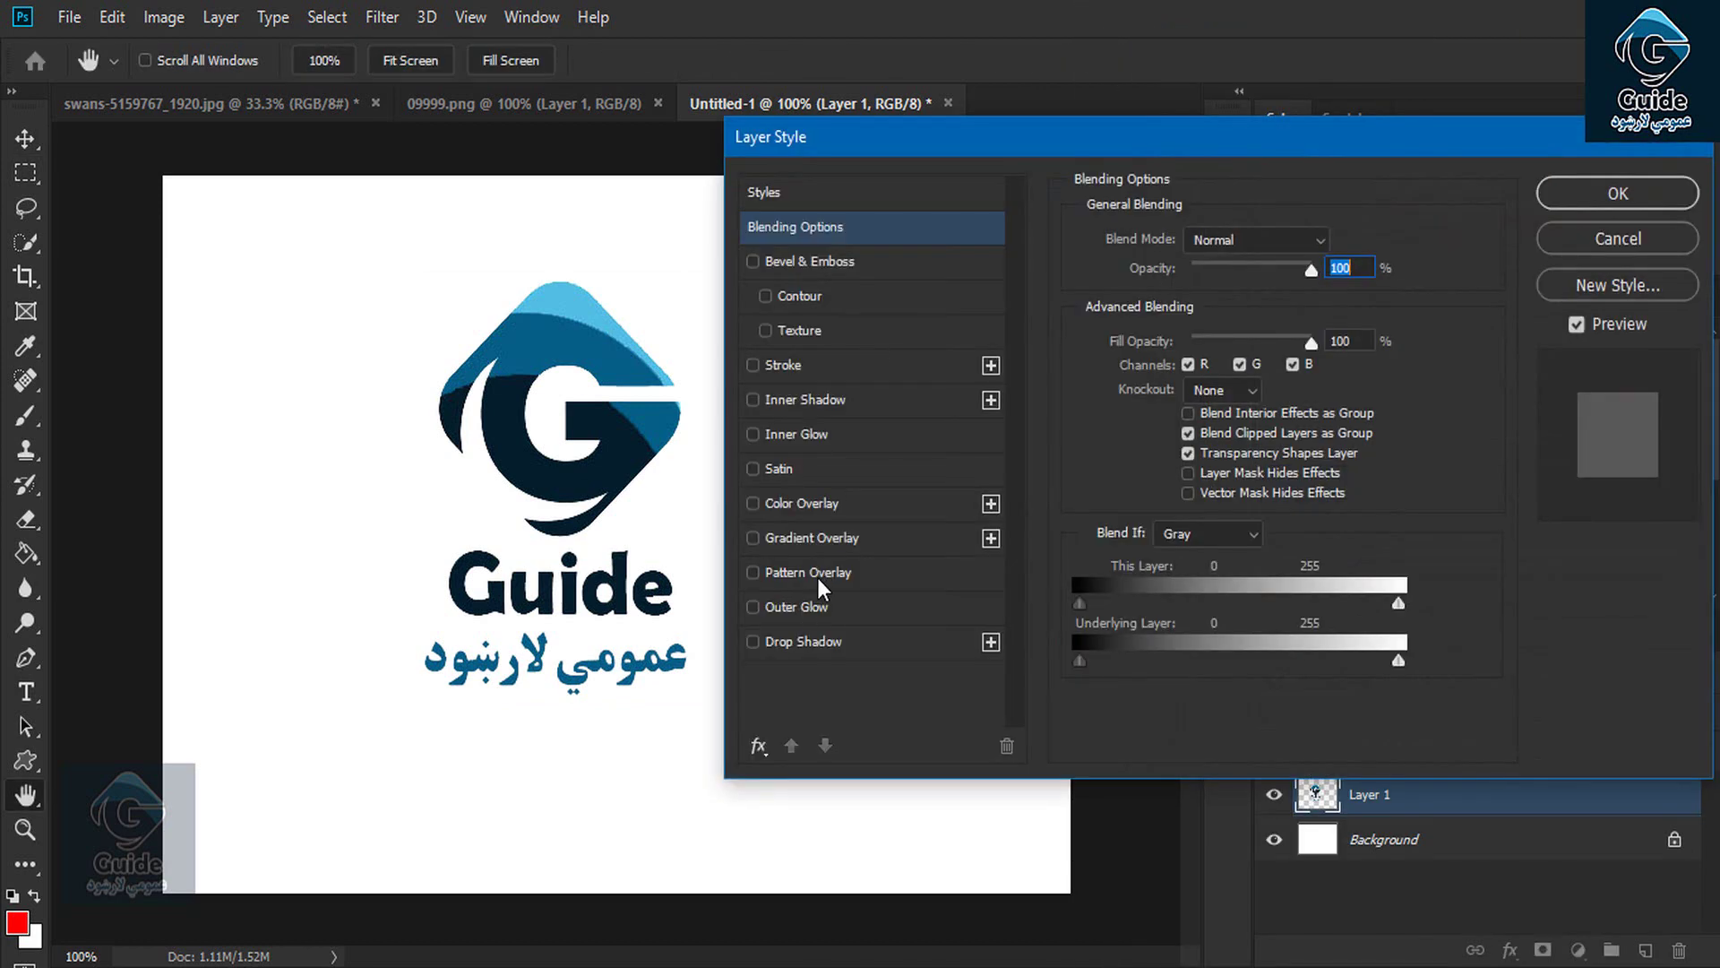
click(818, 577)
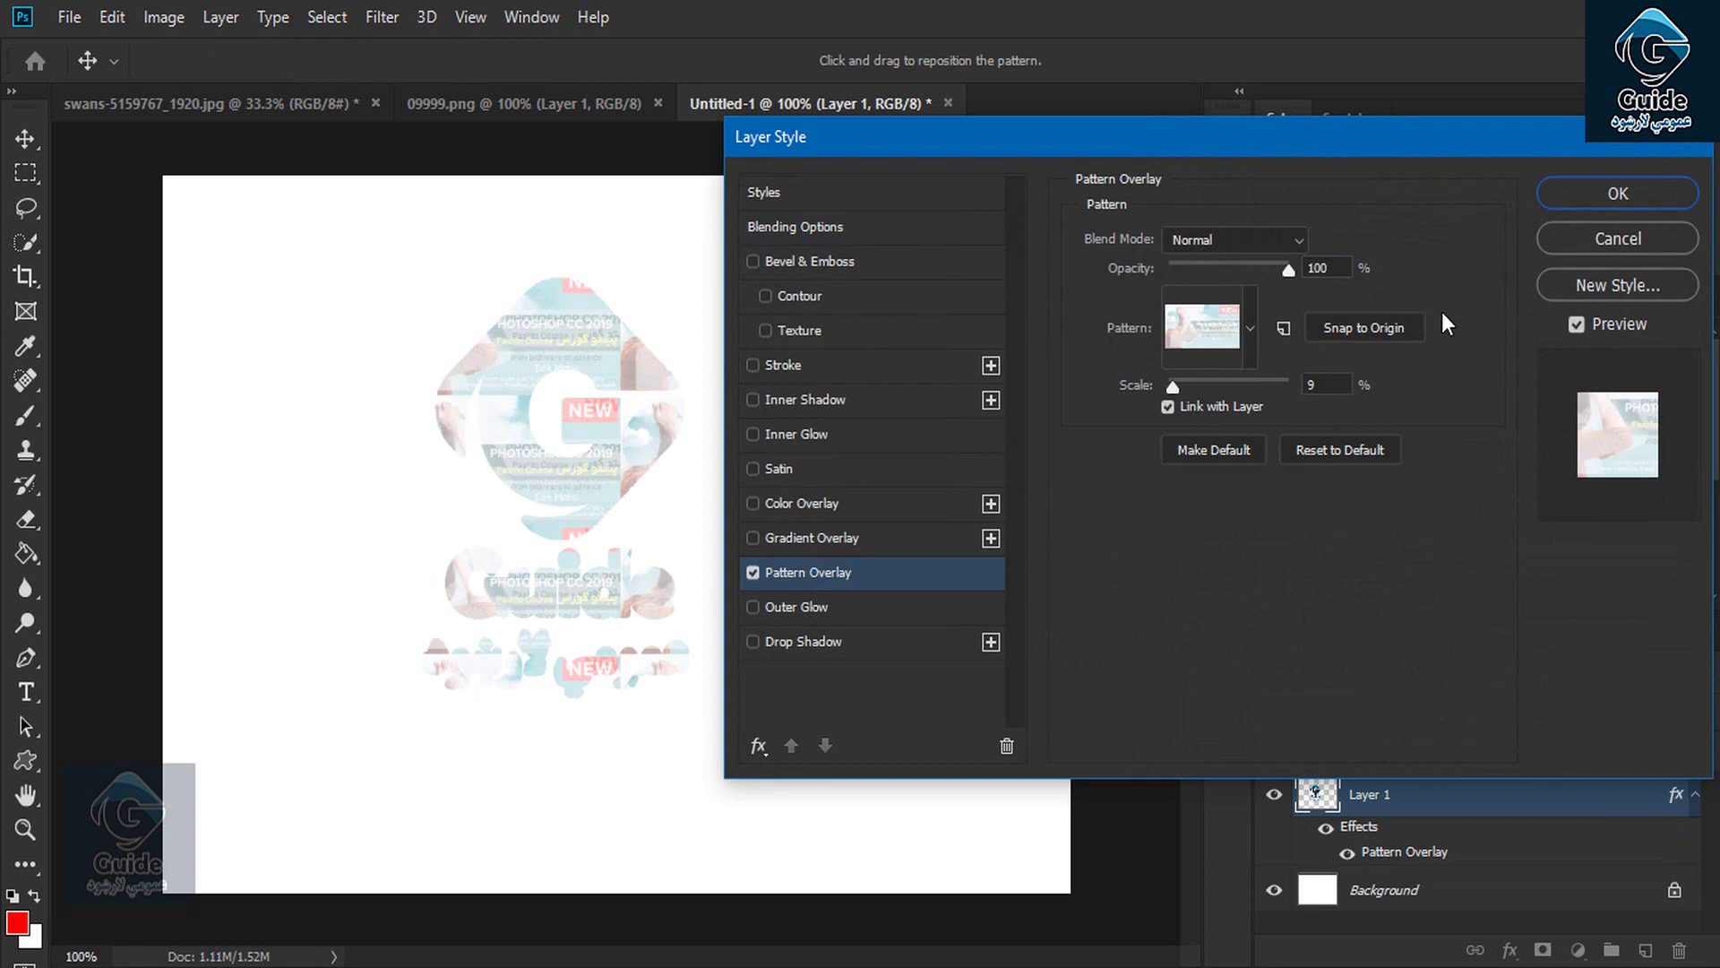
click(1652, 251)
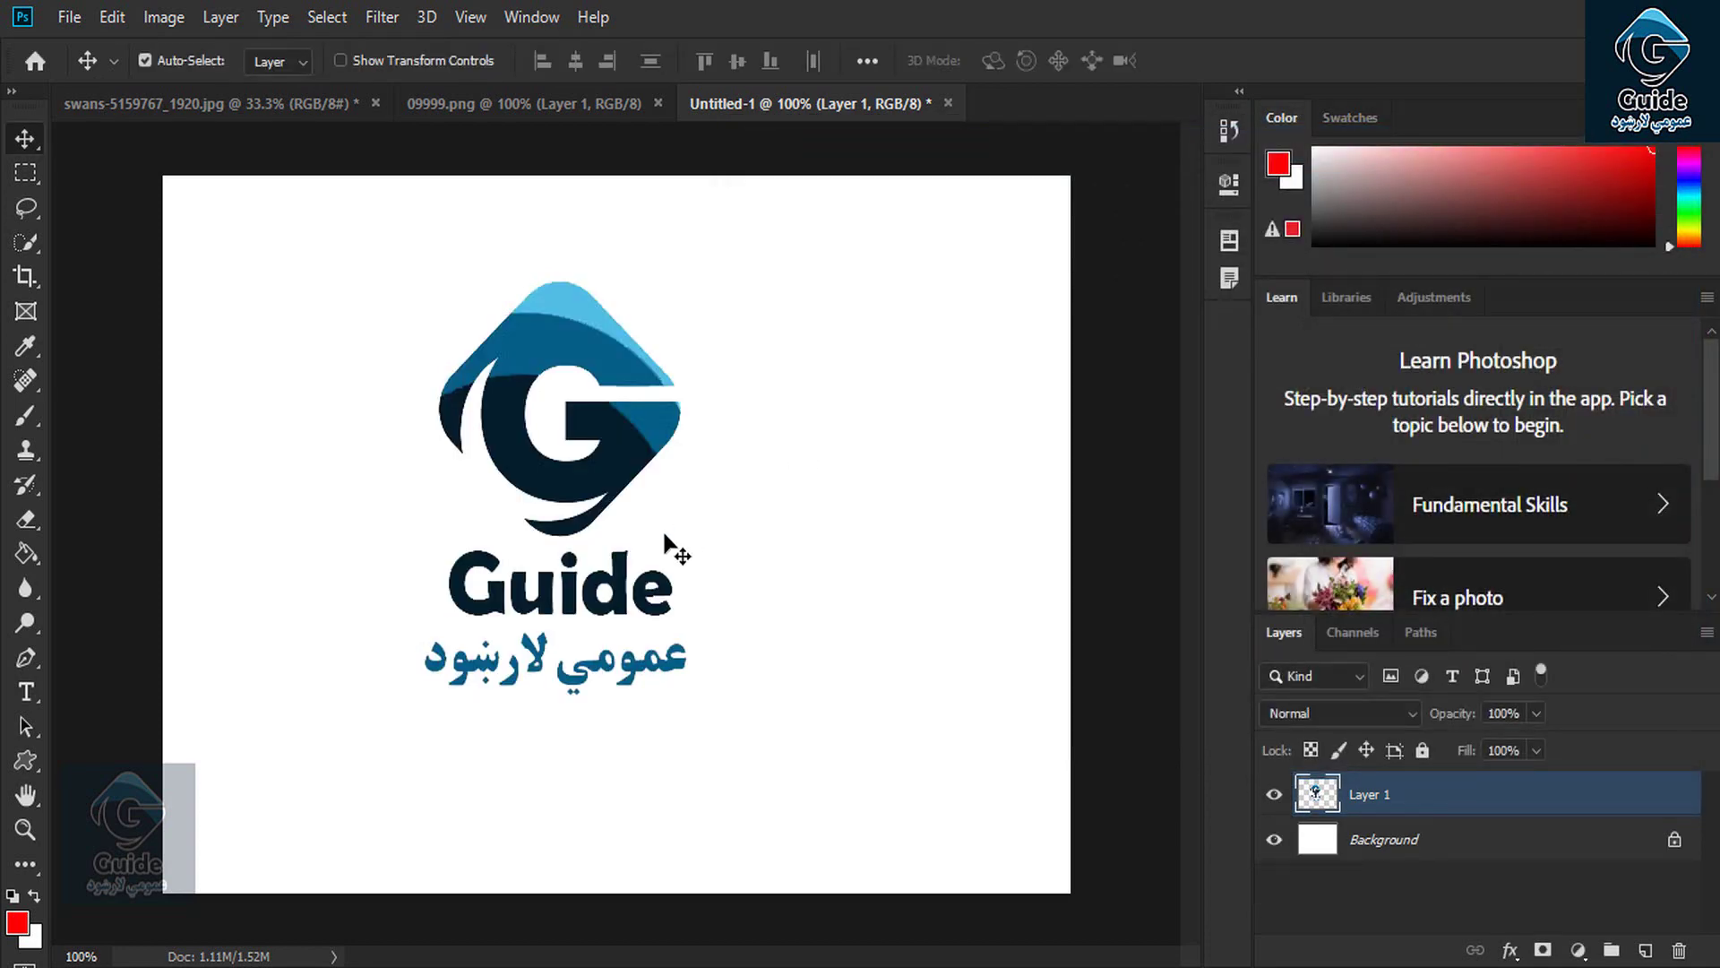
Step: Move the logo to the canvas's upper-left area and define the artwork as a pattern named 000
click(430, 271)
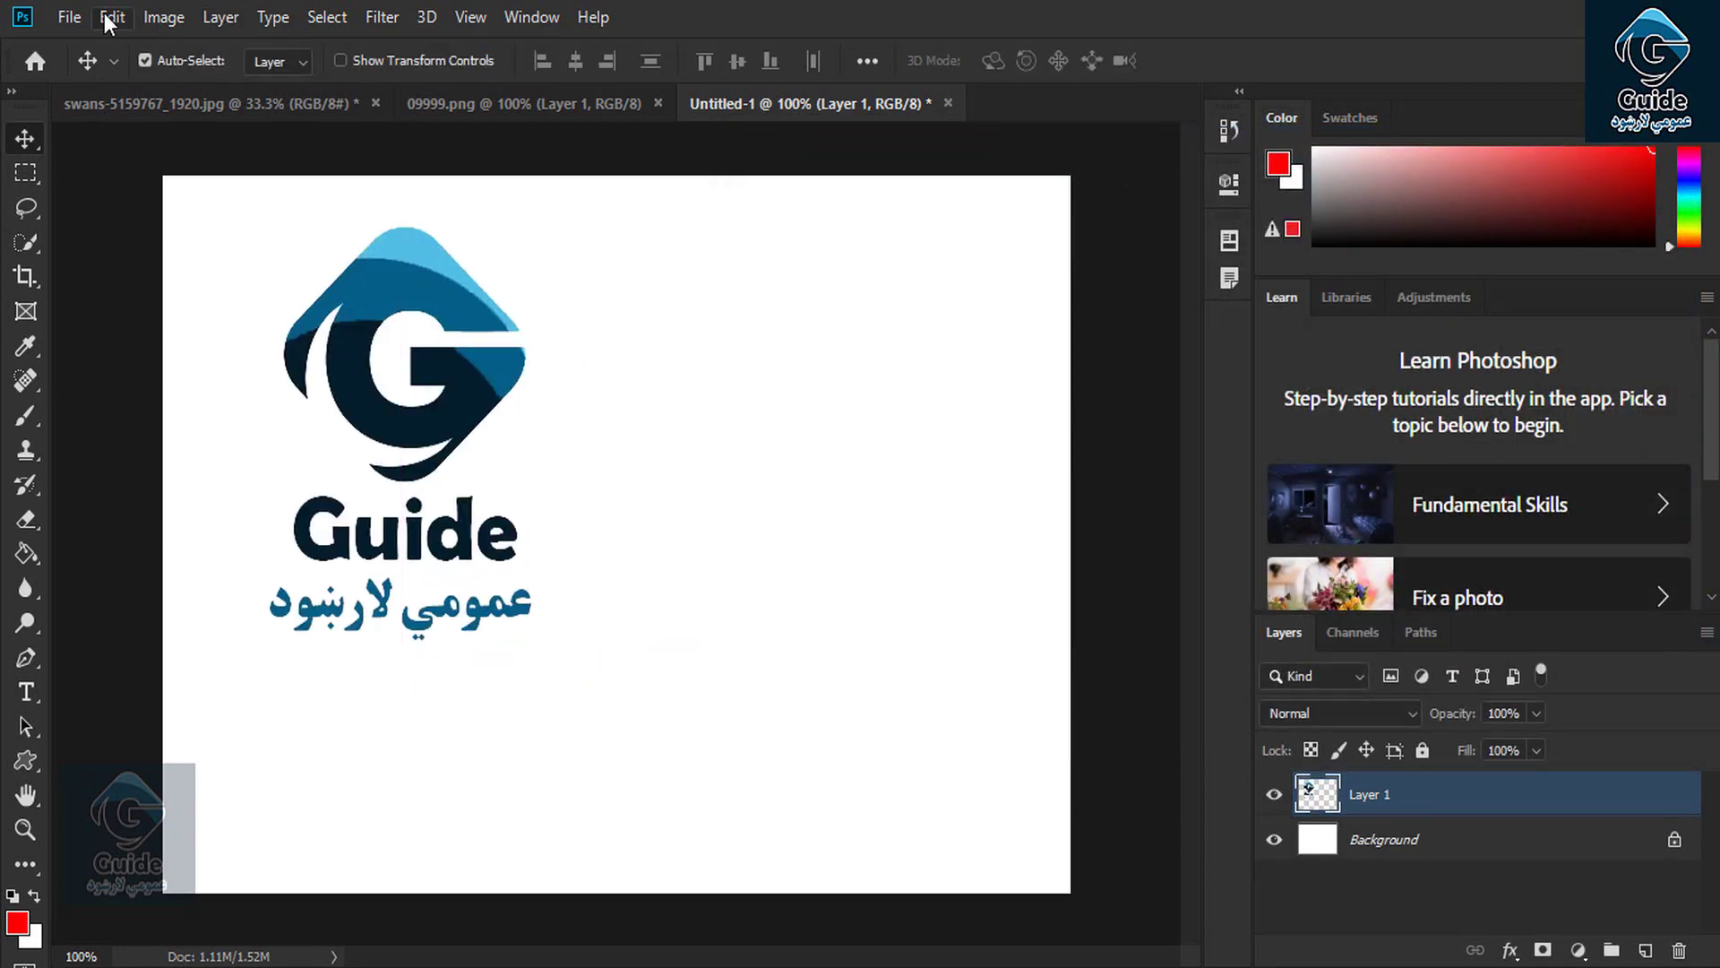
click(112, 17)
click(267, 733)
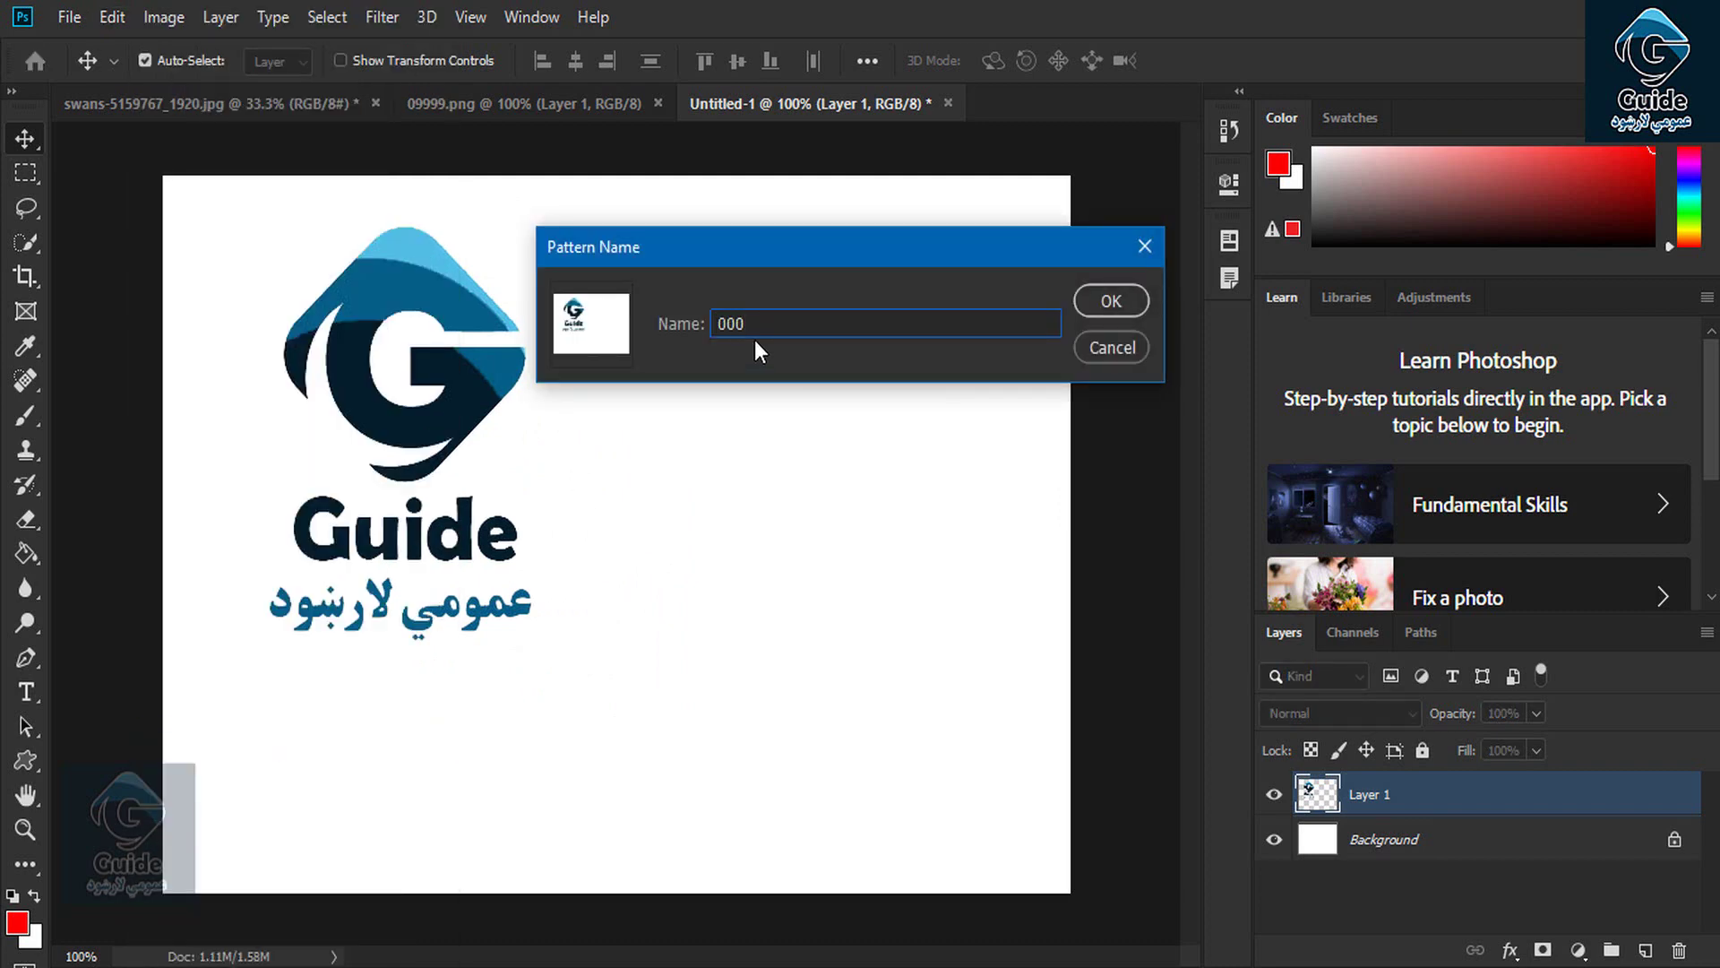
click(1115, 301)
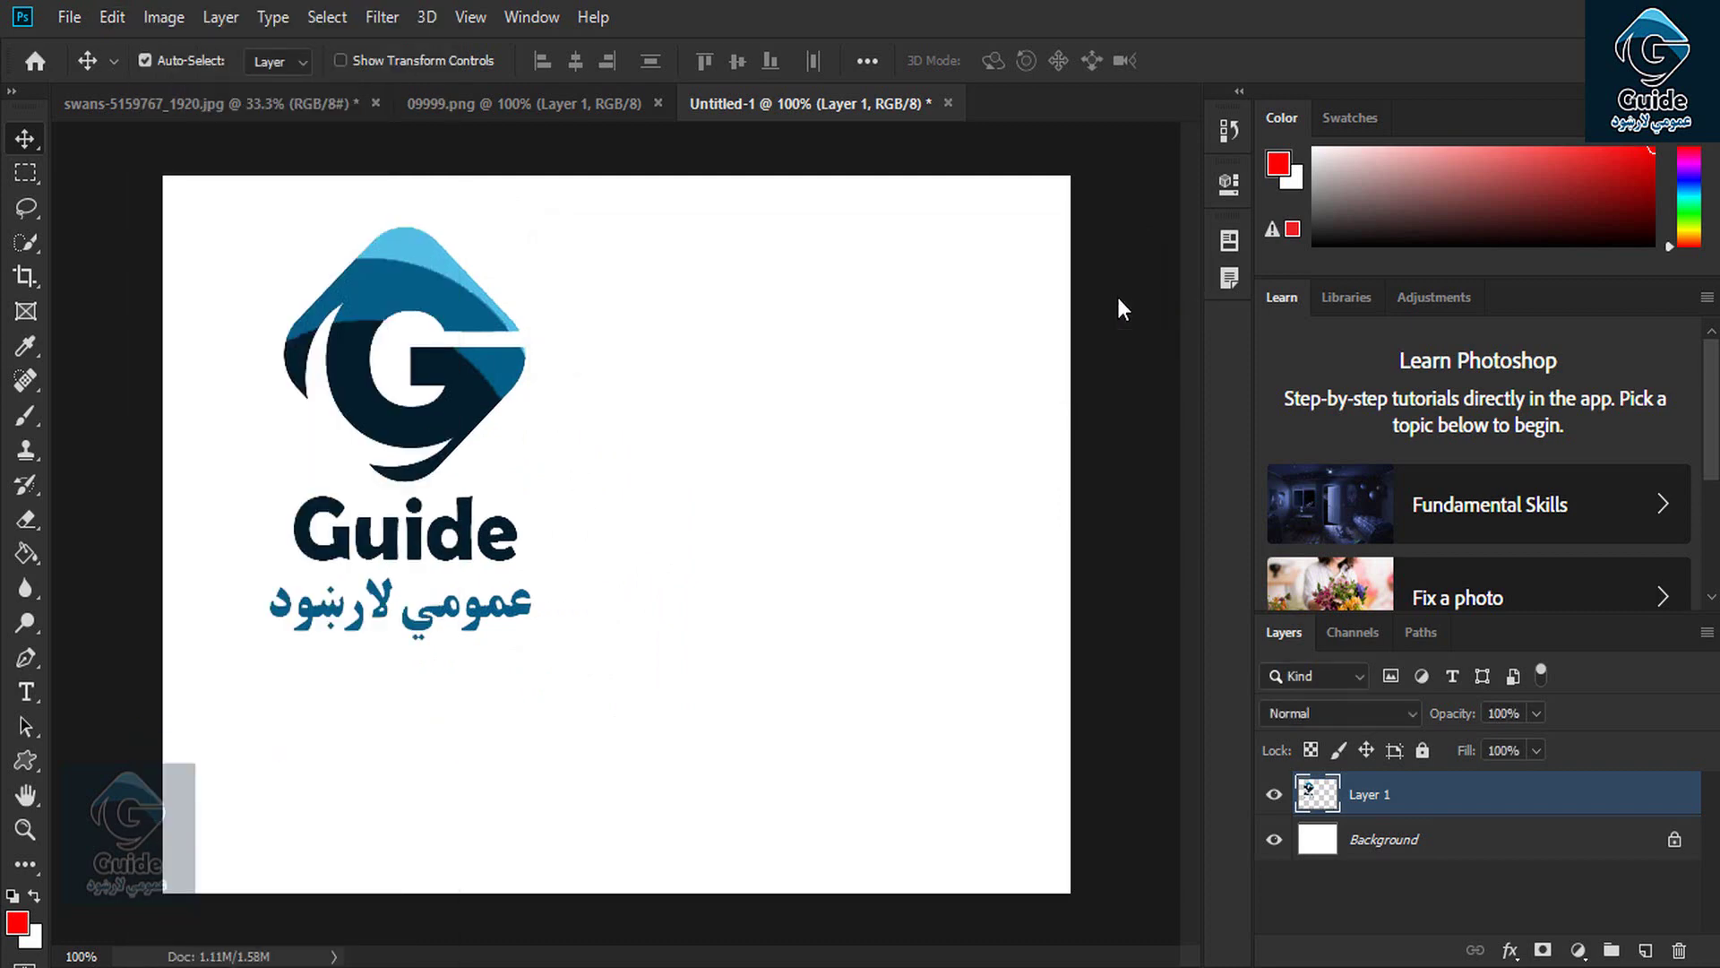
Step: Add a Pattern Overlay effect to Layer 1 and lower the overlay's opacity to 13%
right_click(1378, 804)
click(1126, 41)
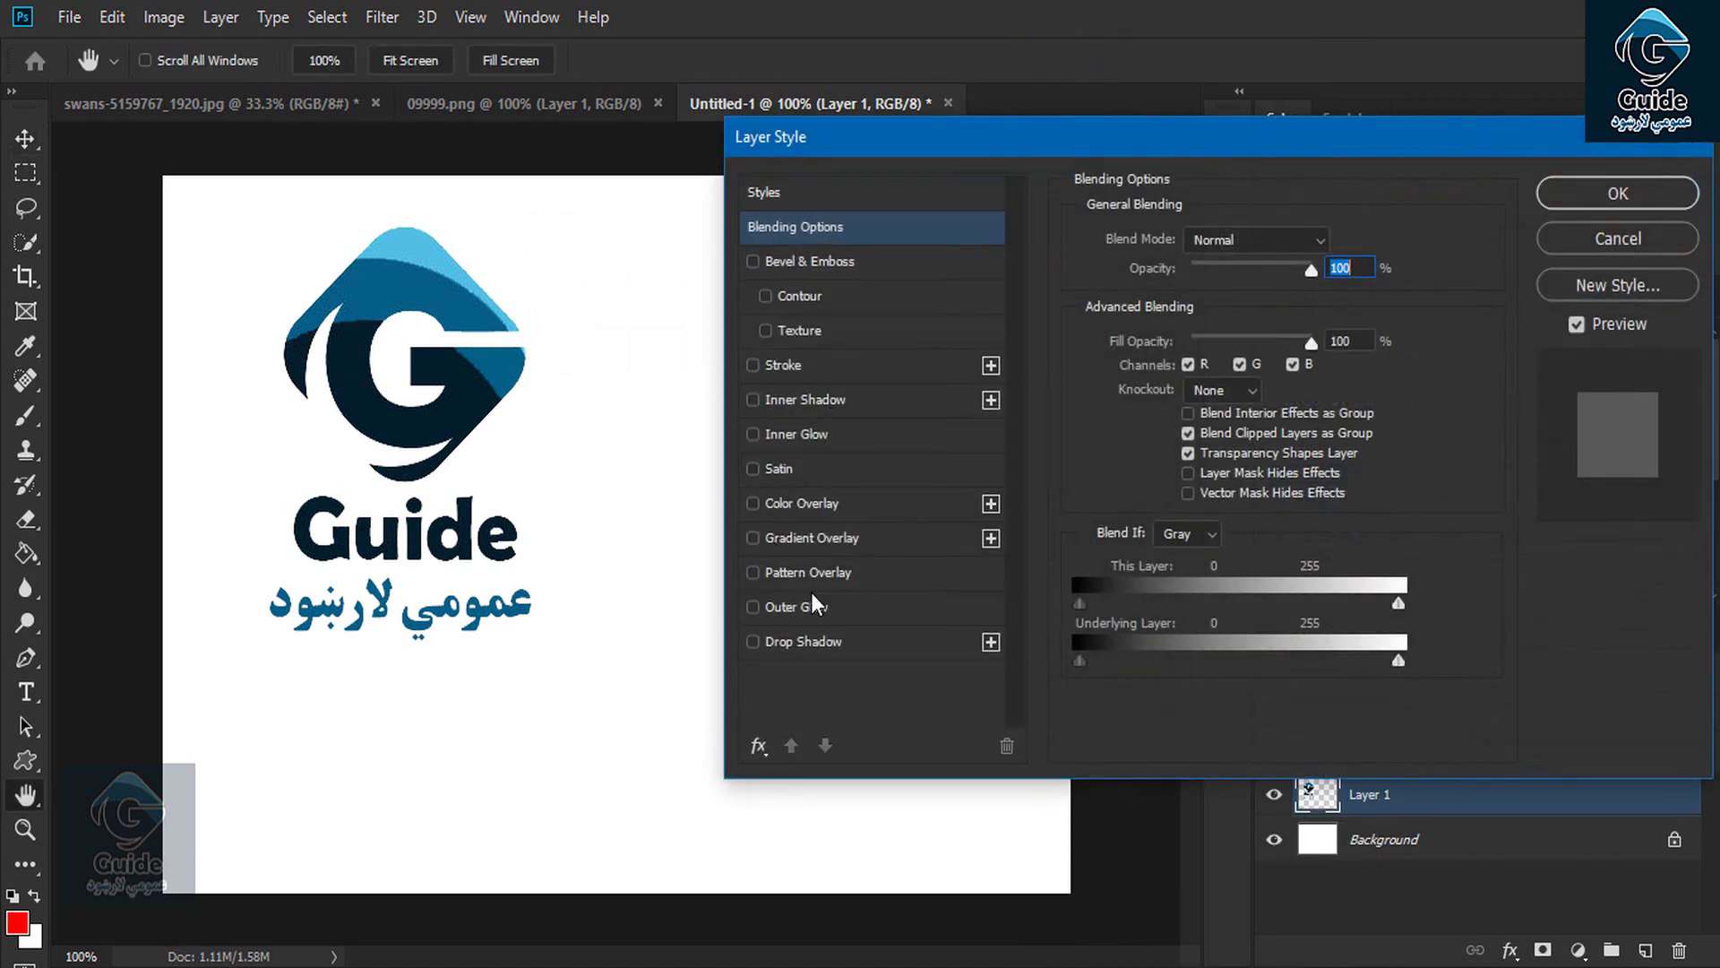
click(810, 577)
click(1237, 314)
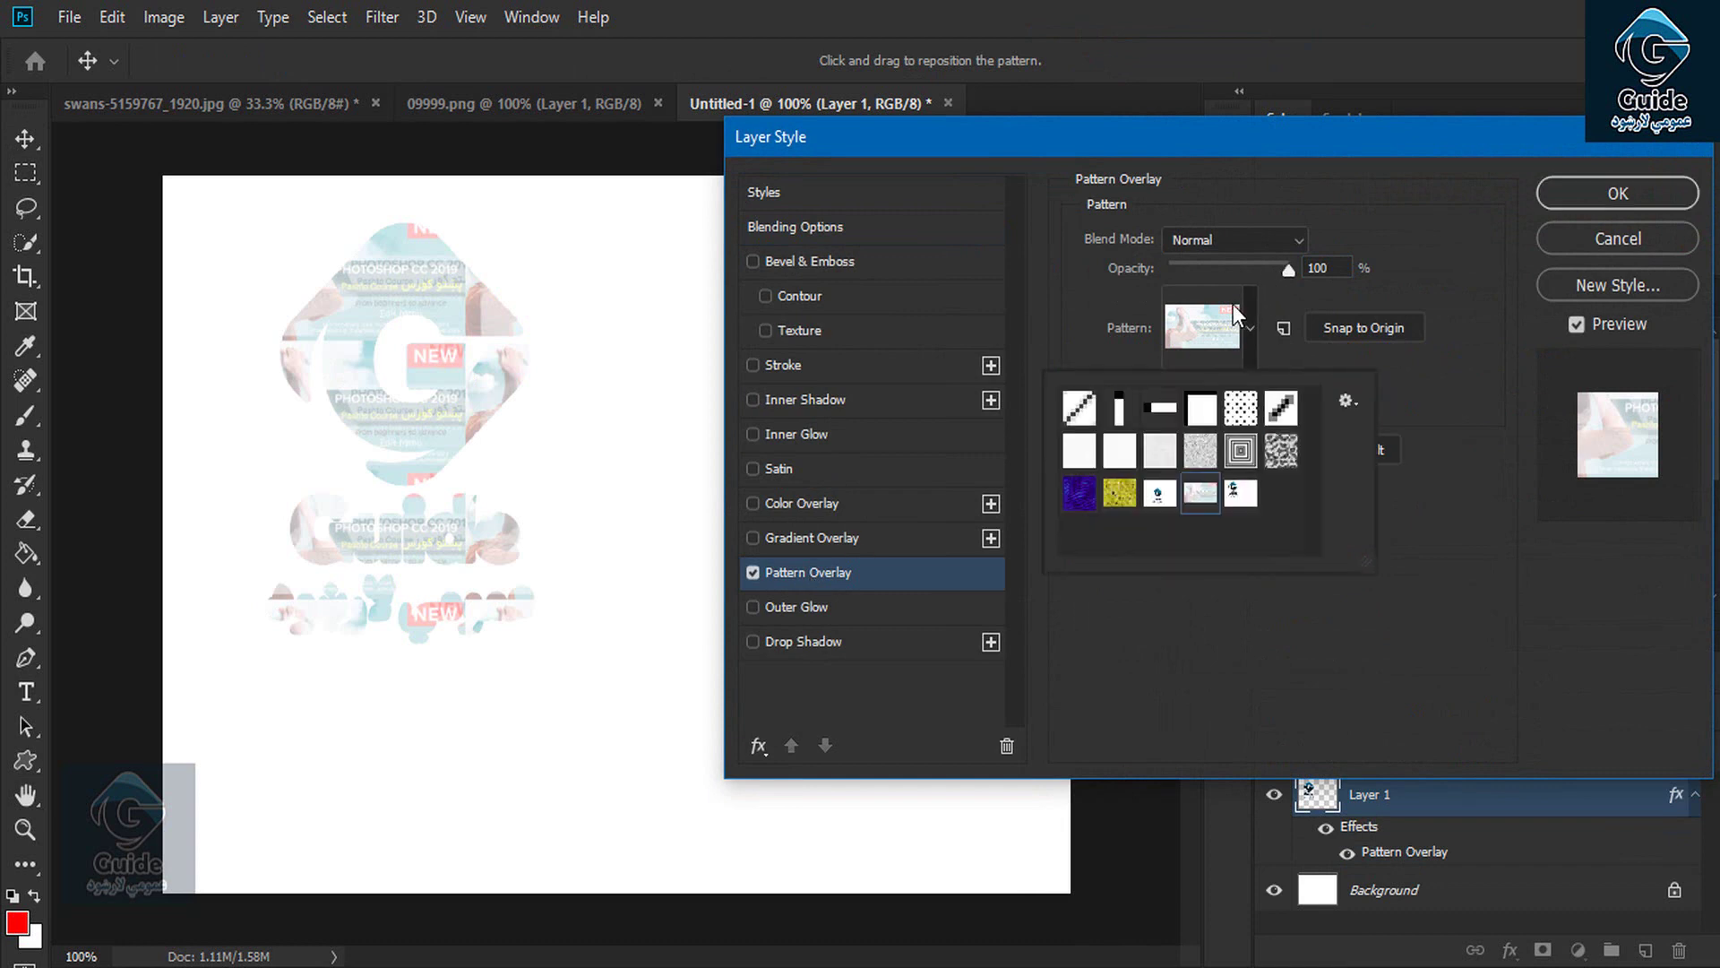
click(1236, 313)
drag(1283, 271, 1184, 273)
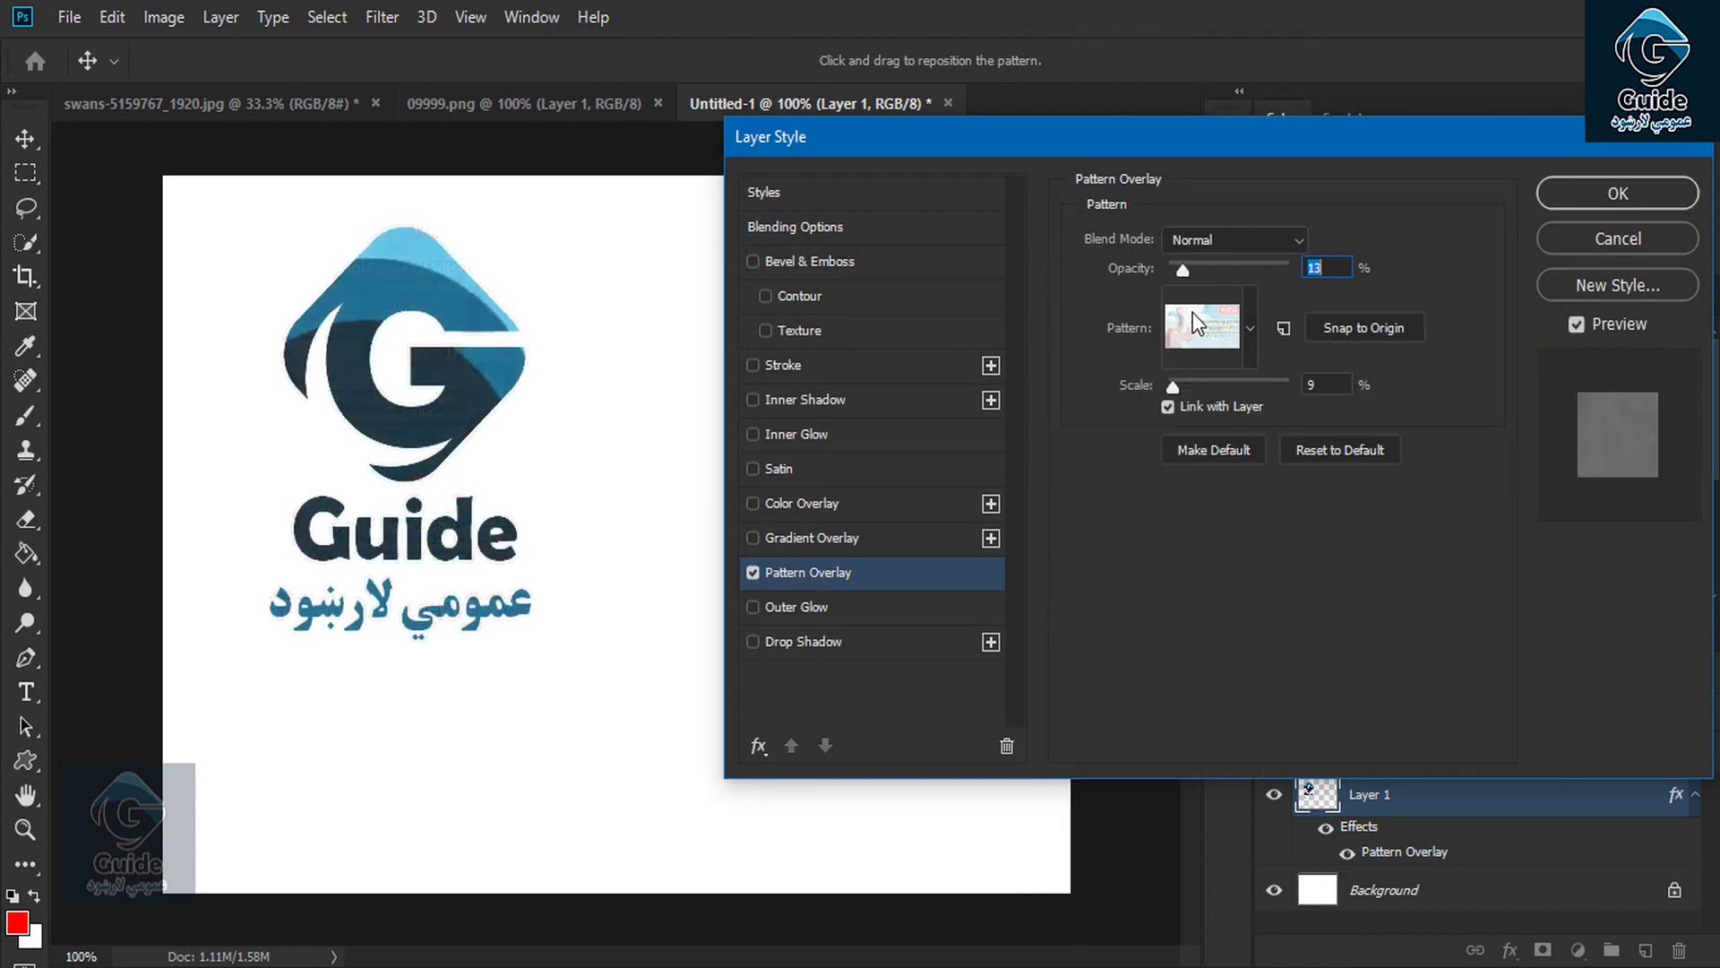
Step: Choose the newly defined logo pattern for the overlay, set its opacity to 100% and apply the layer style
click(1210, 330)
click(1241, 494)
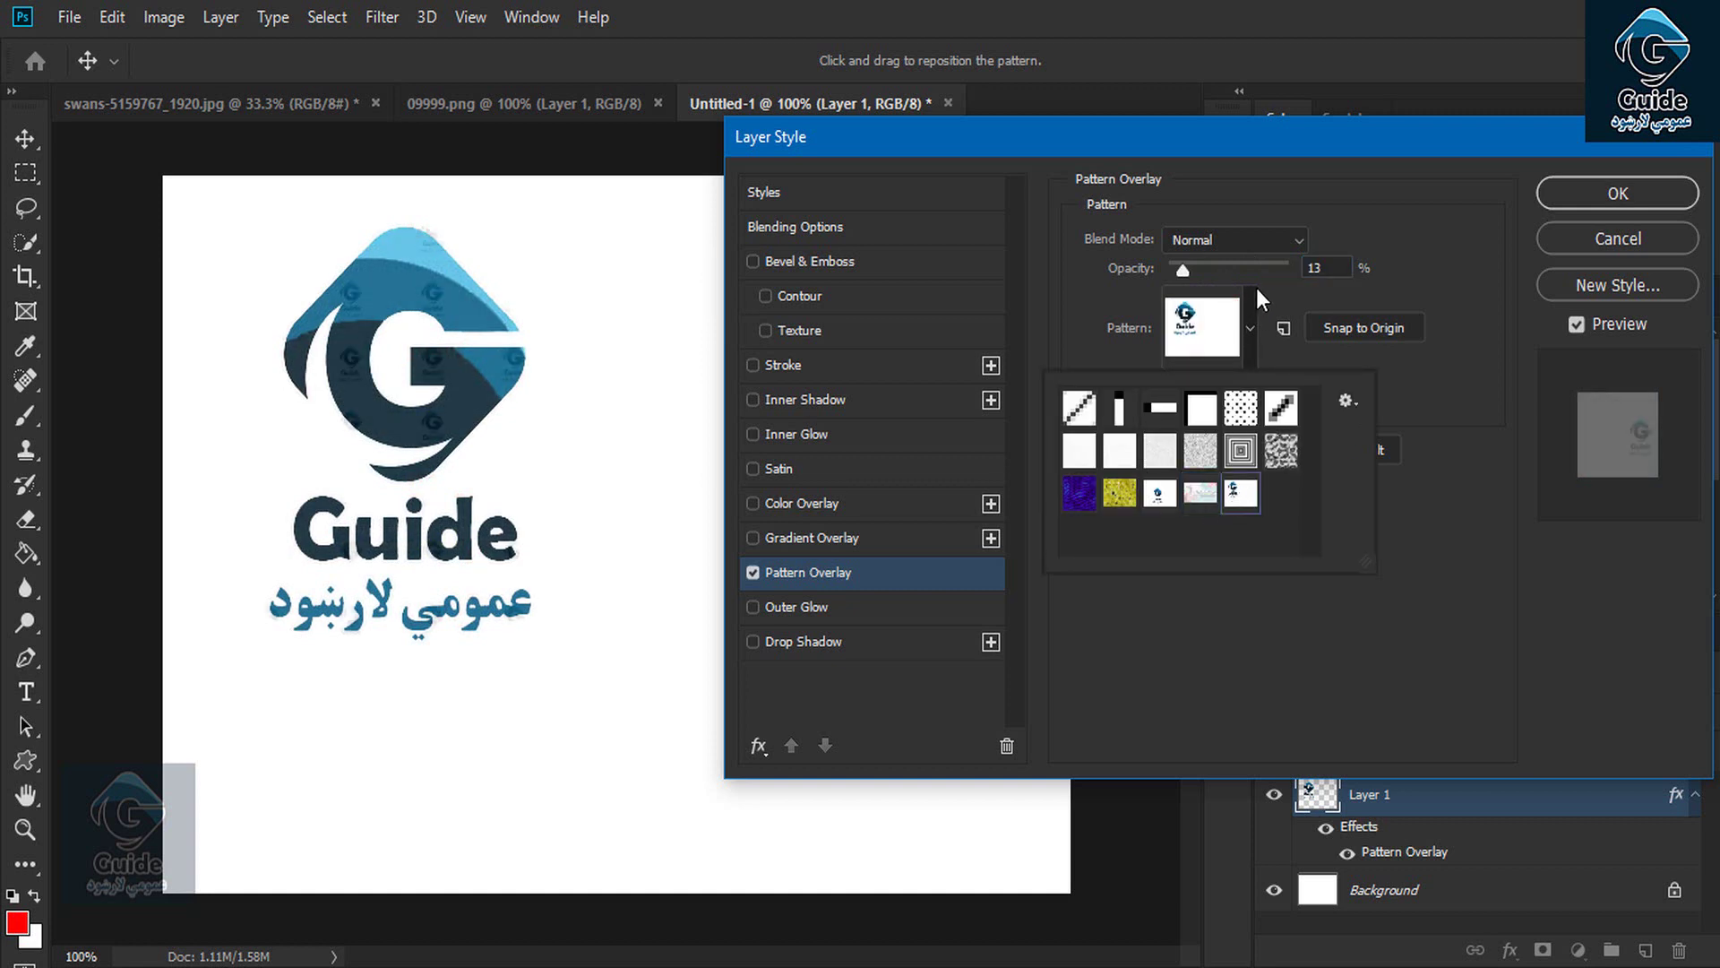
click(1187, 261)
drag(1196, 267, 1313, 265)
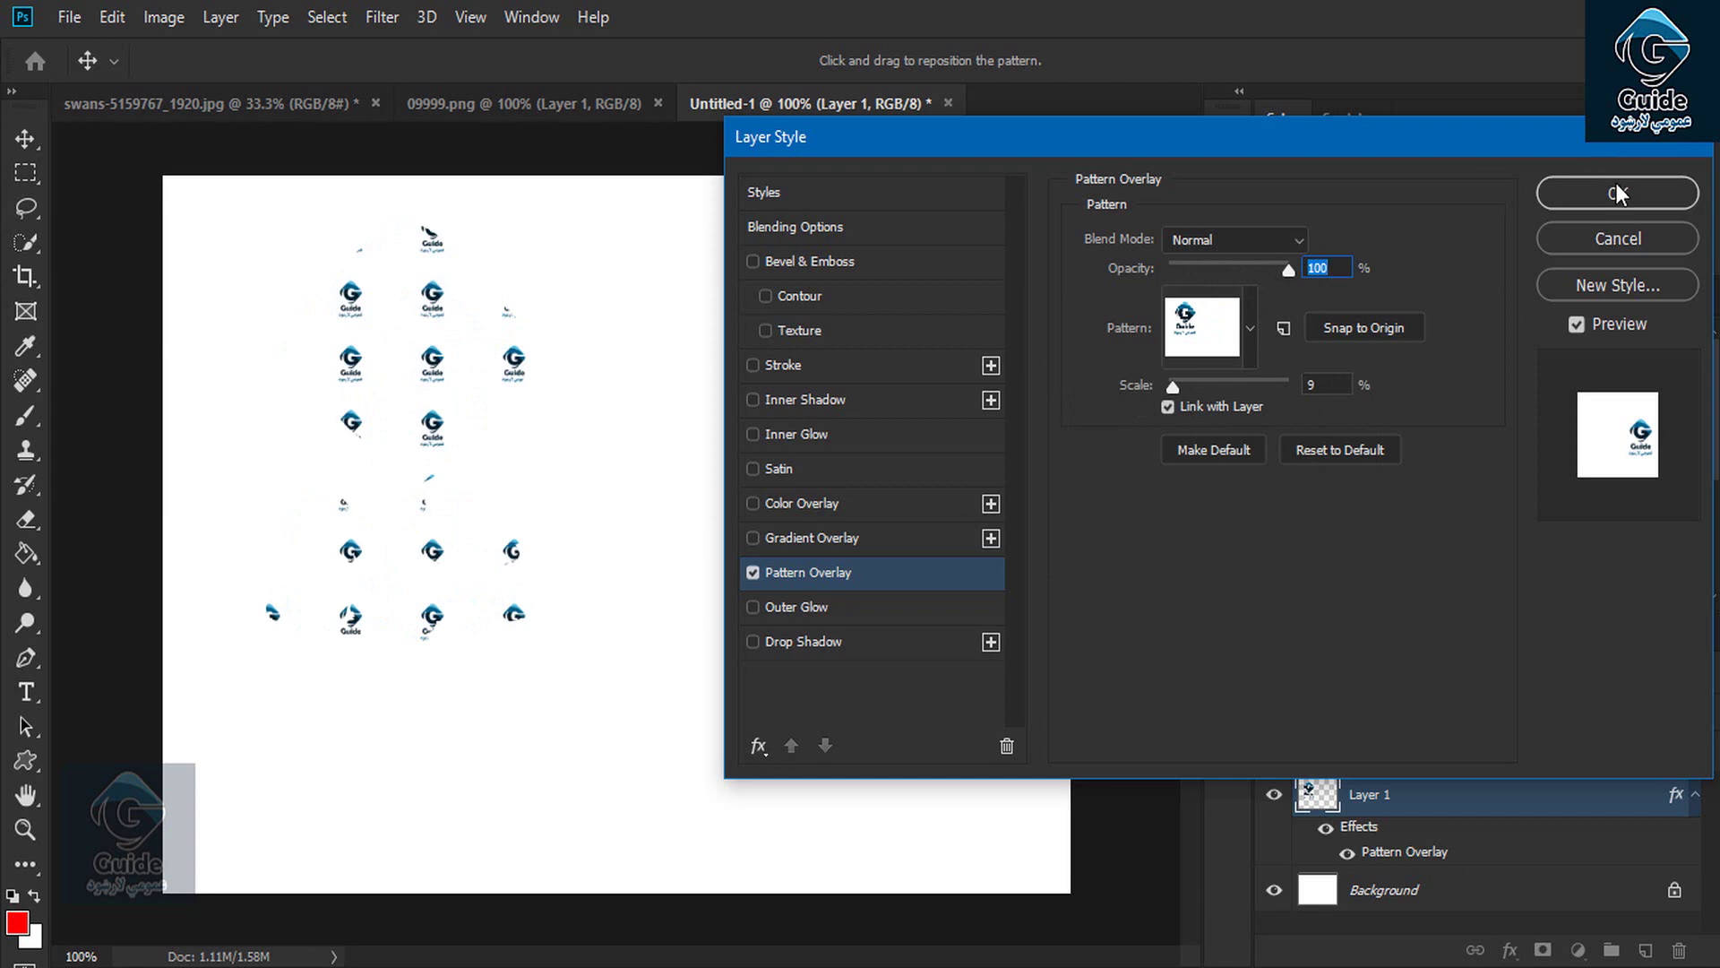
click(1616, 192)
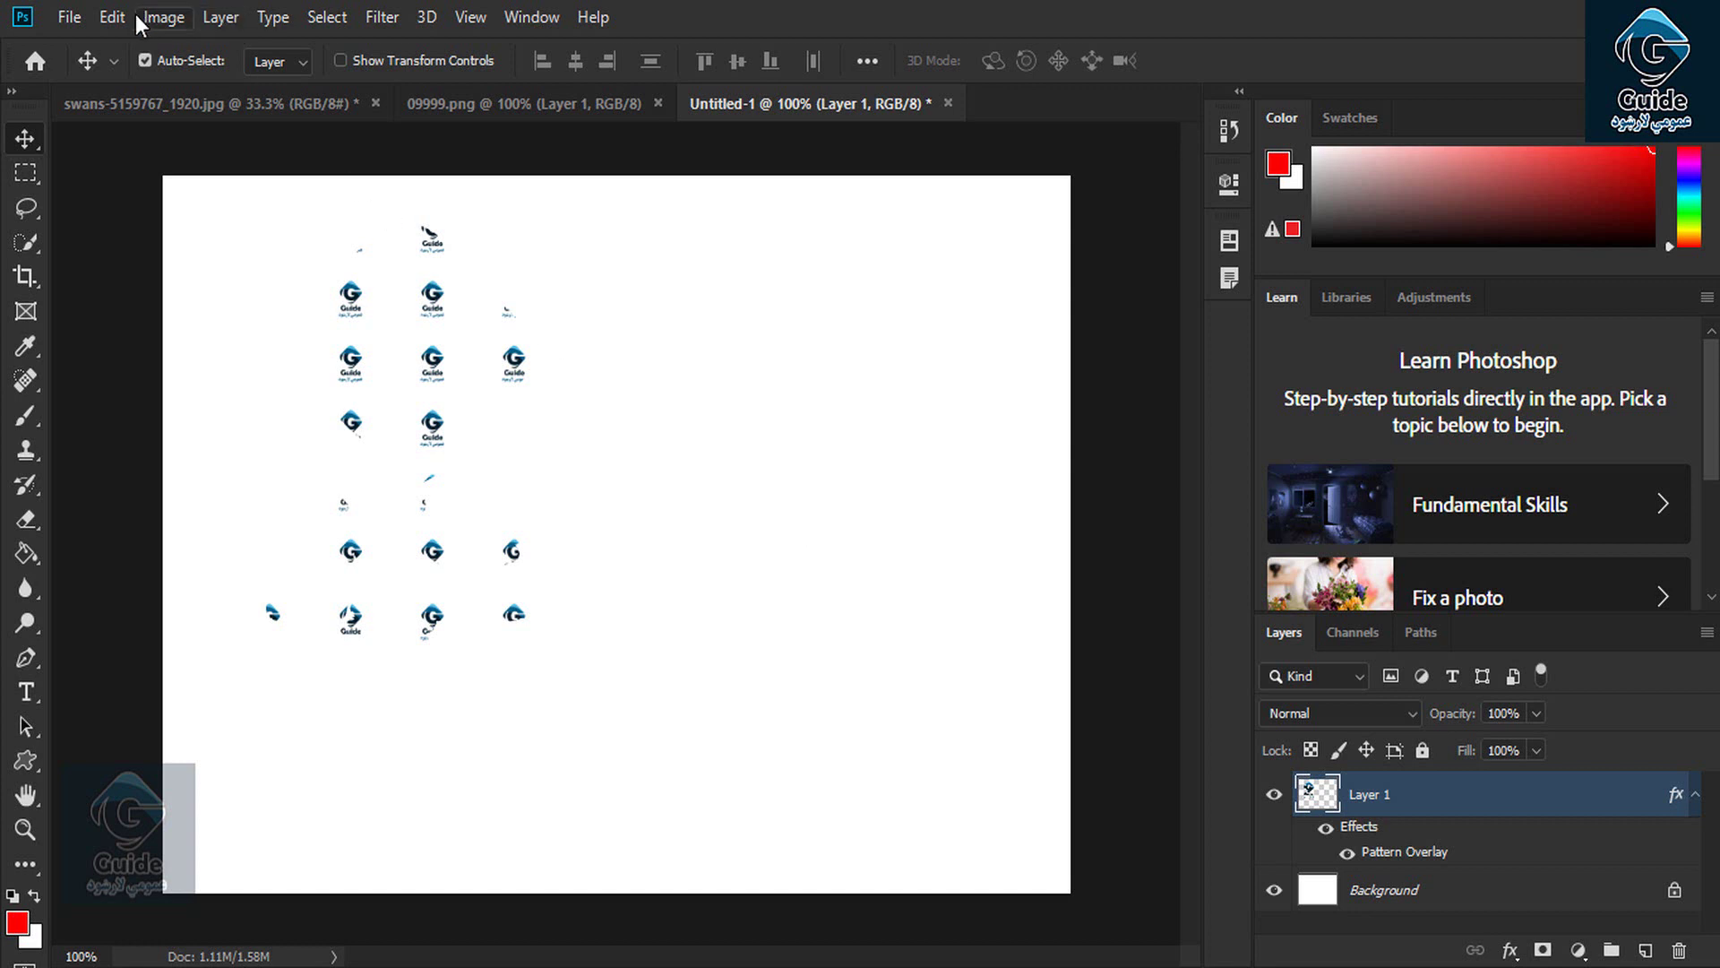
click(109, 18)
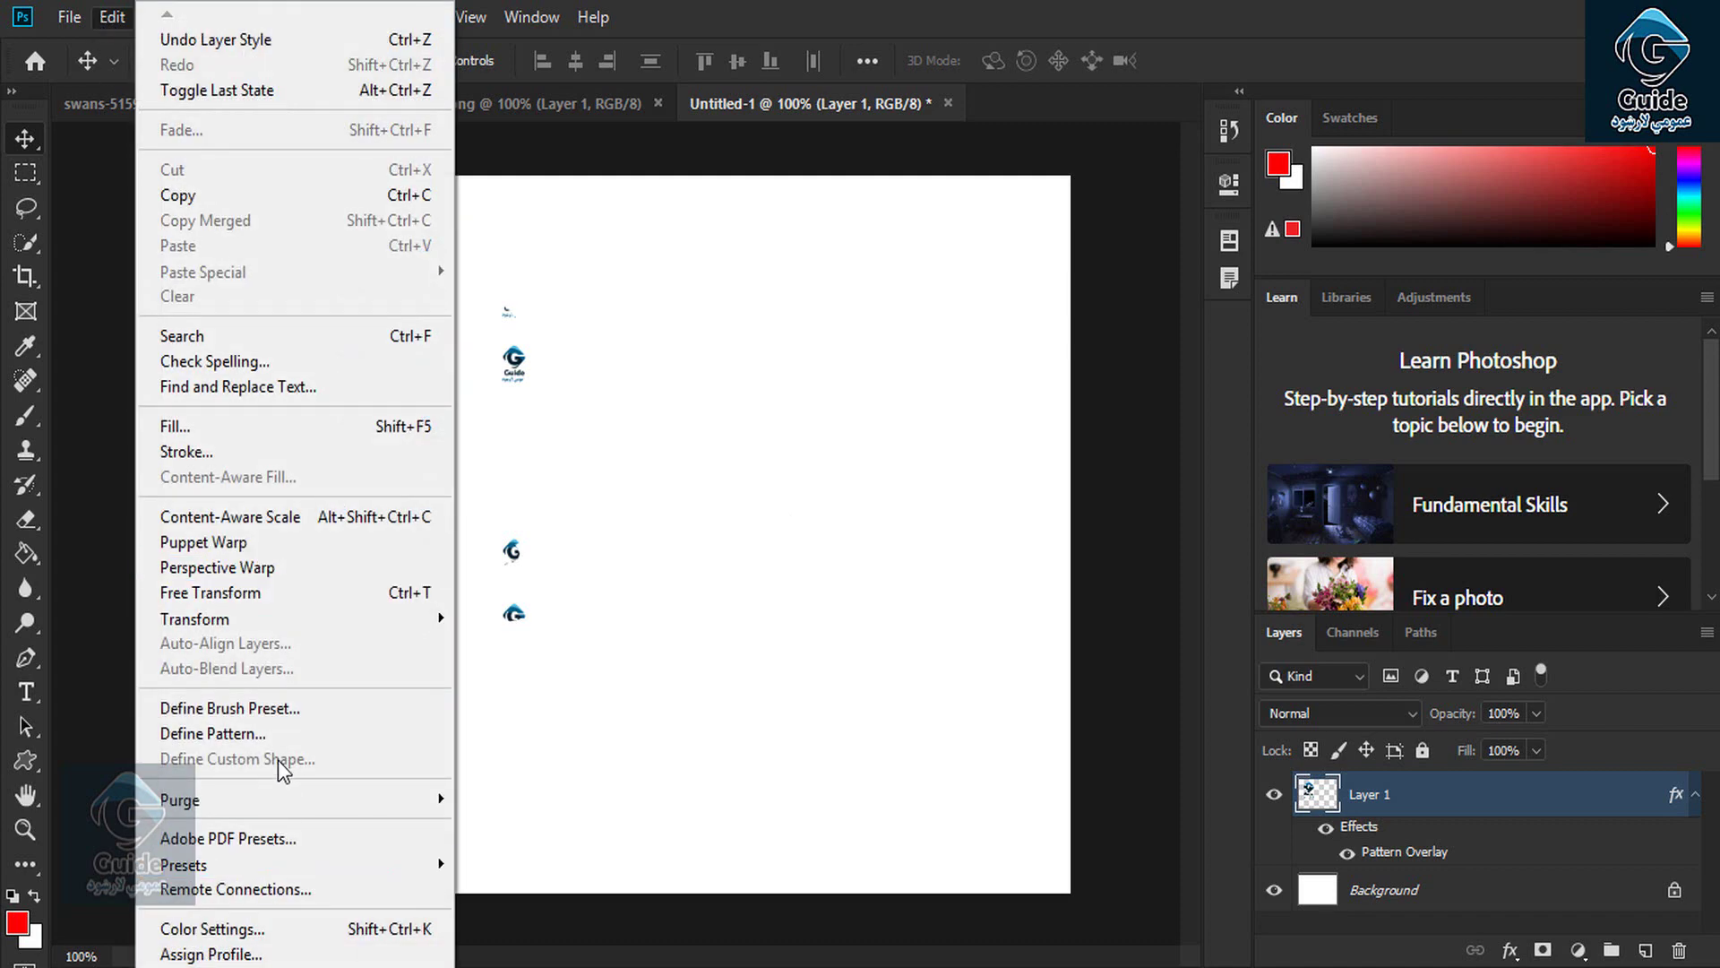
click(726, 411)
click(25, 753)
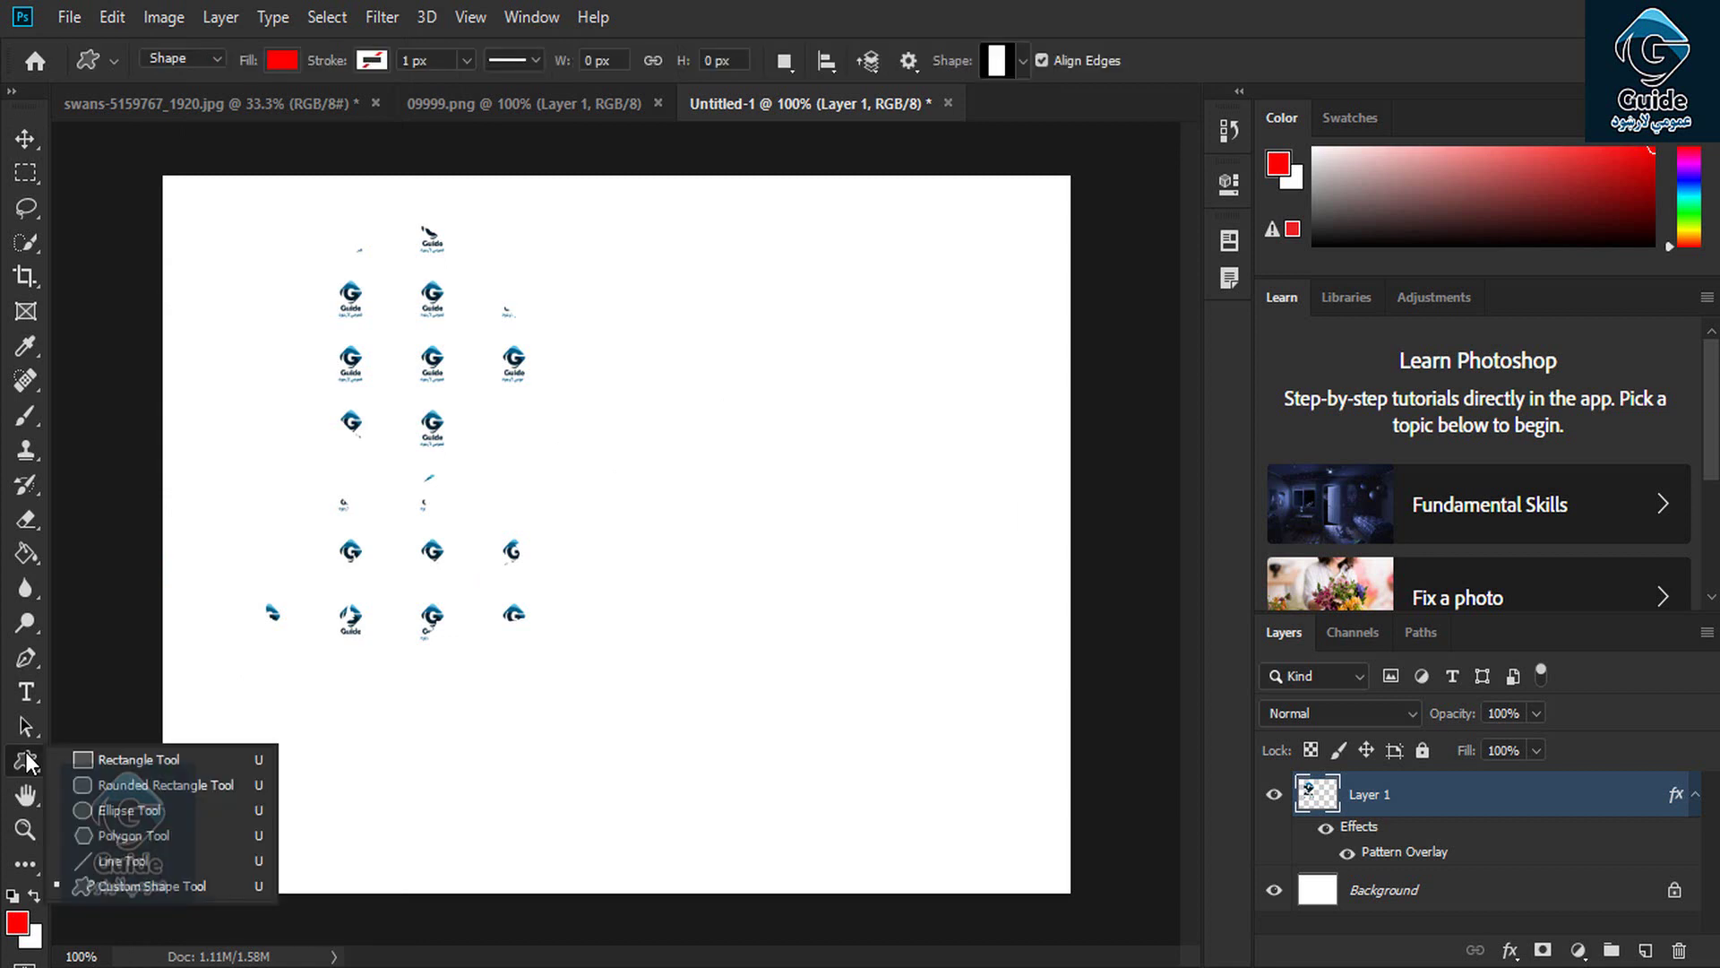
click(126, 880)
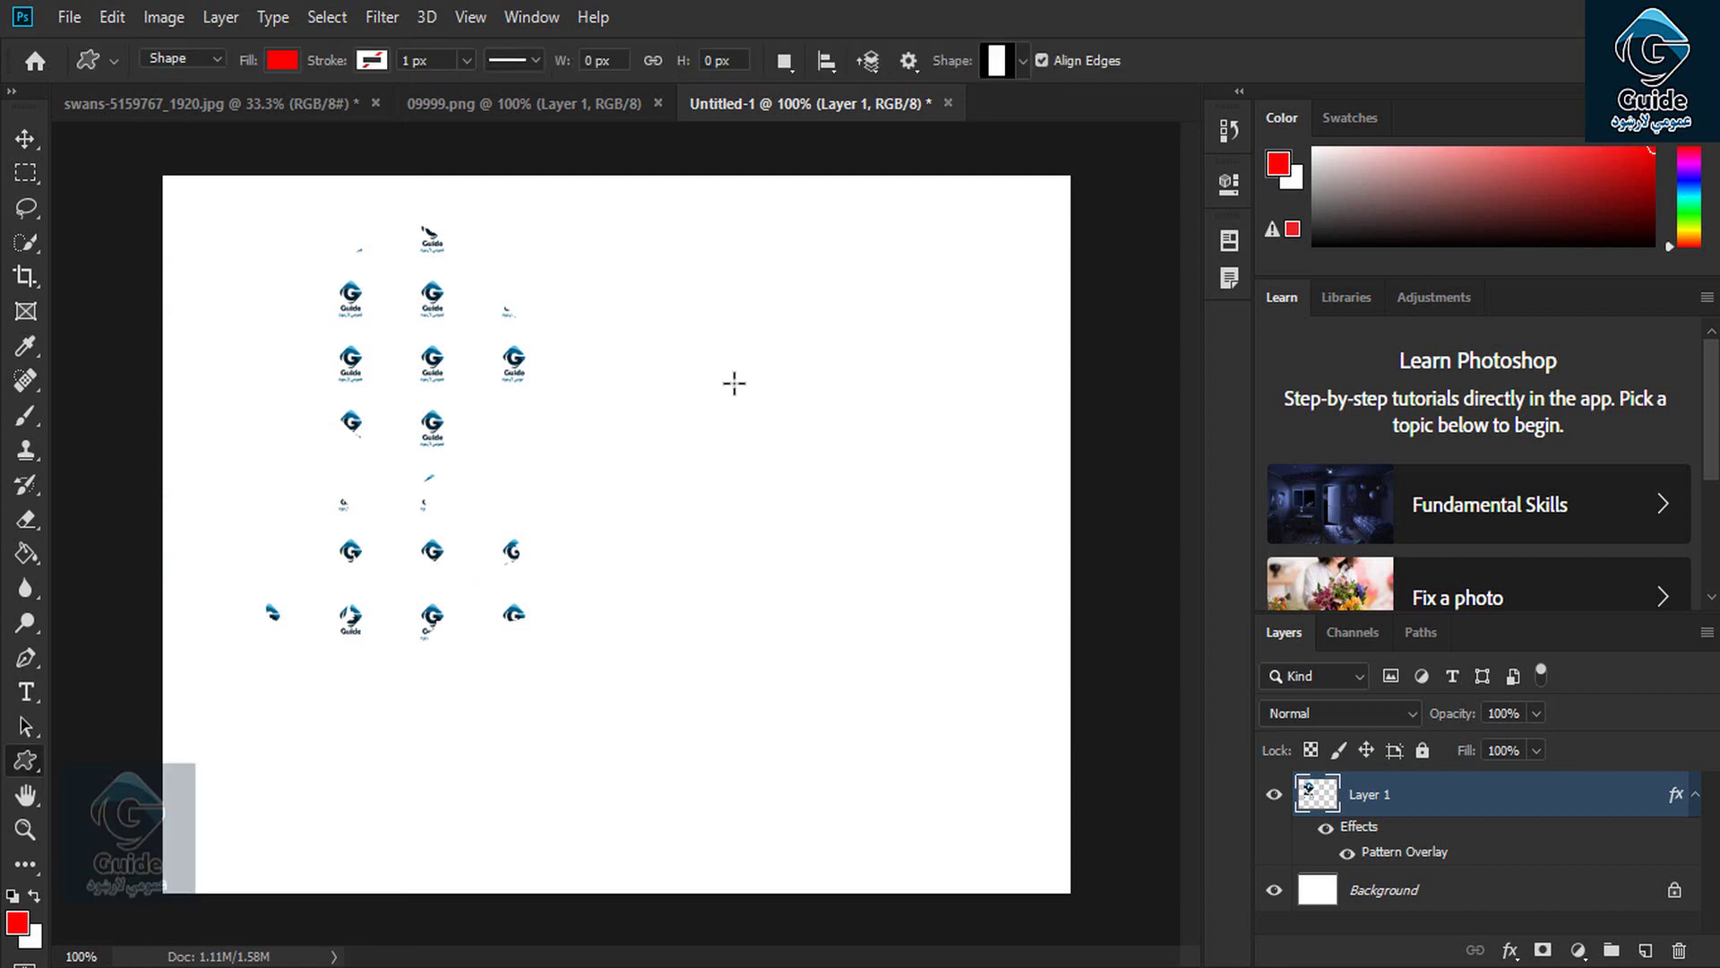
click(1021, 62)
Step: Draw a red rounded rectangle about 233 by 214 px with a 10 px radius in the blank area beside the patterned logo
right_click(31, 762)
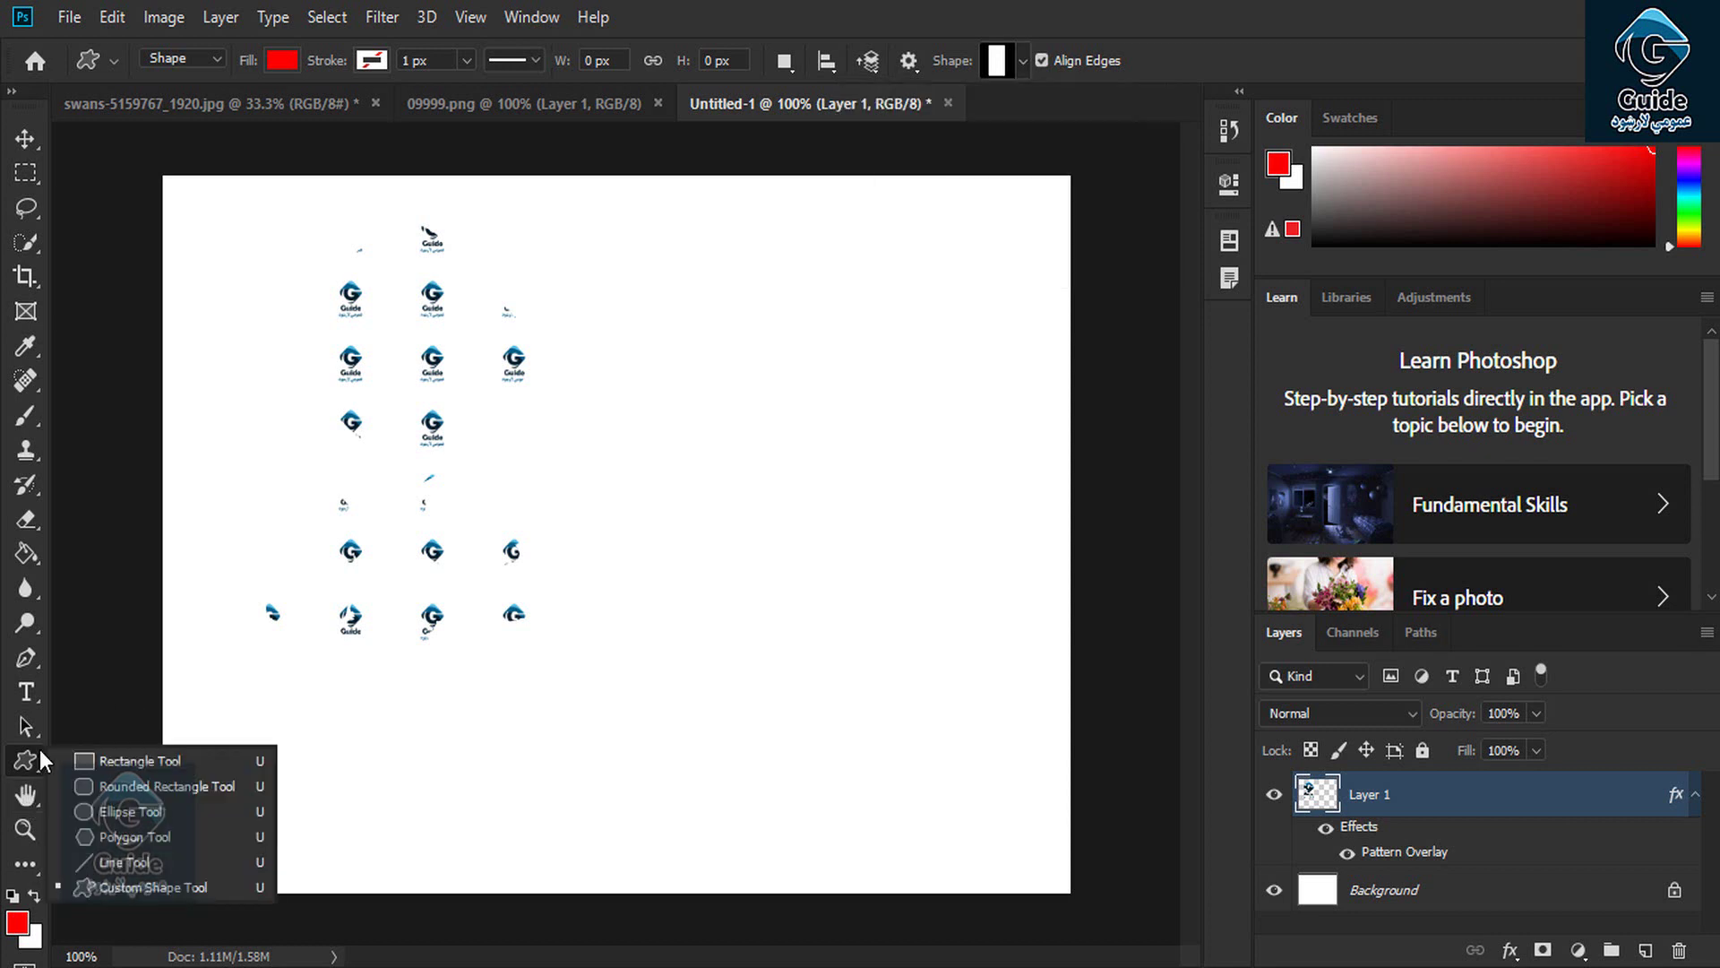
click(135, 782)
drag(929, 281, 633, 561)
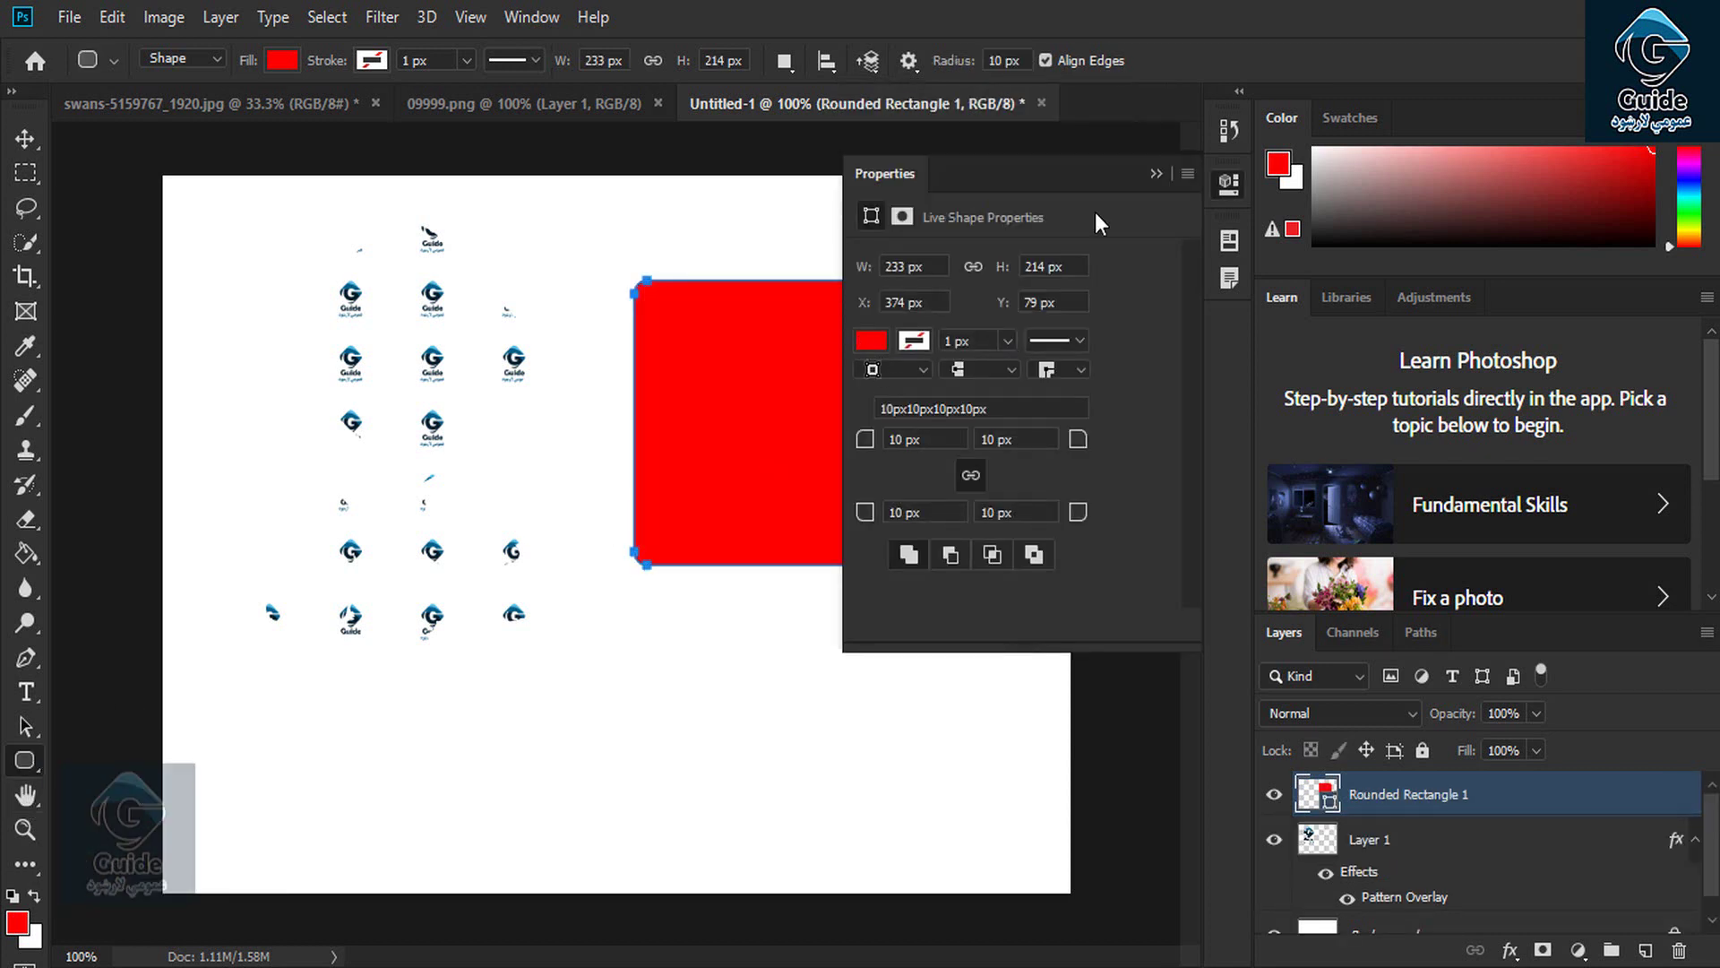
click(1155, 173)
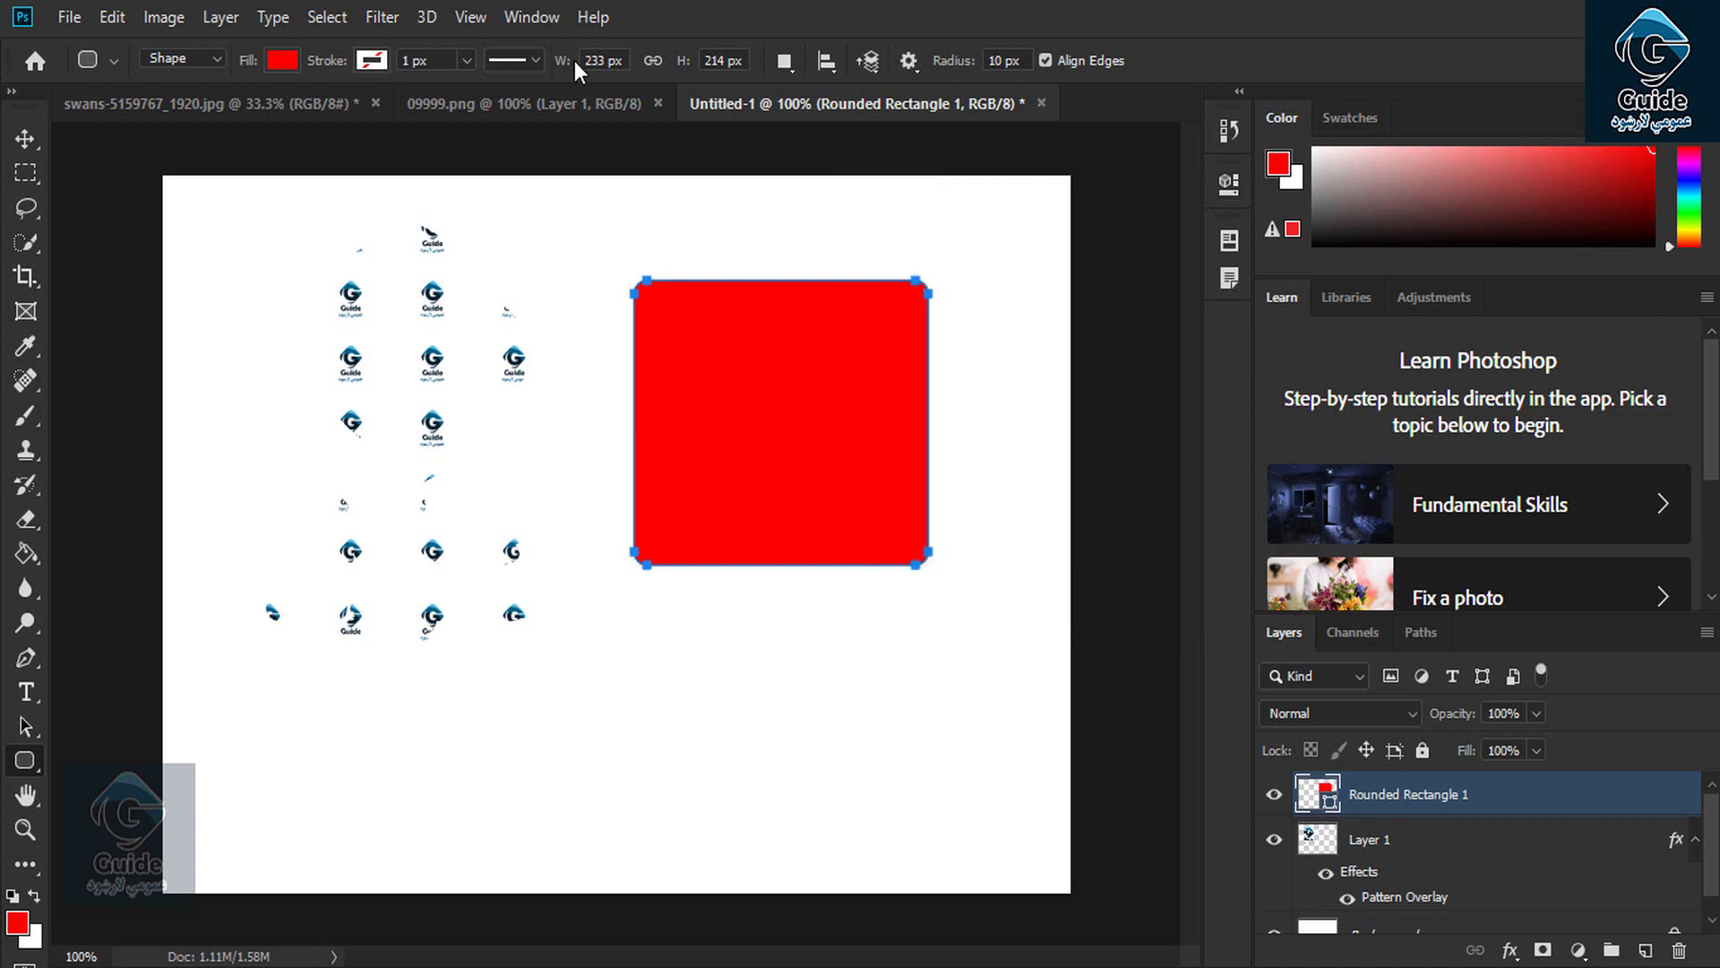
Step: Define the red rounded rectangle as a custom shape named io
click(110, 17)
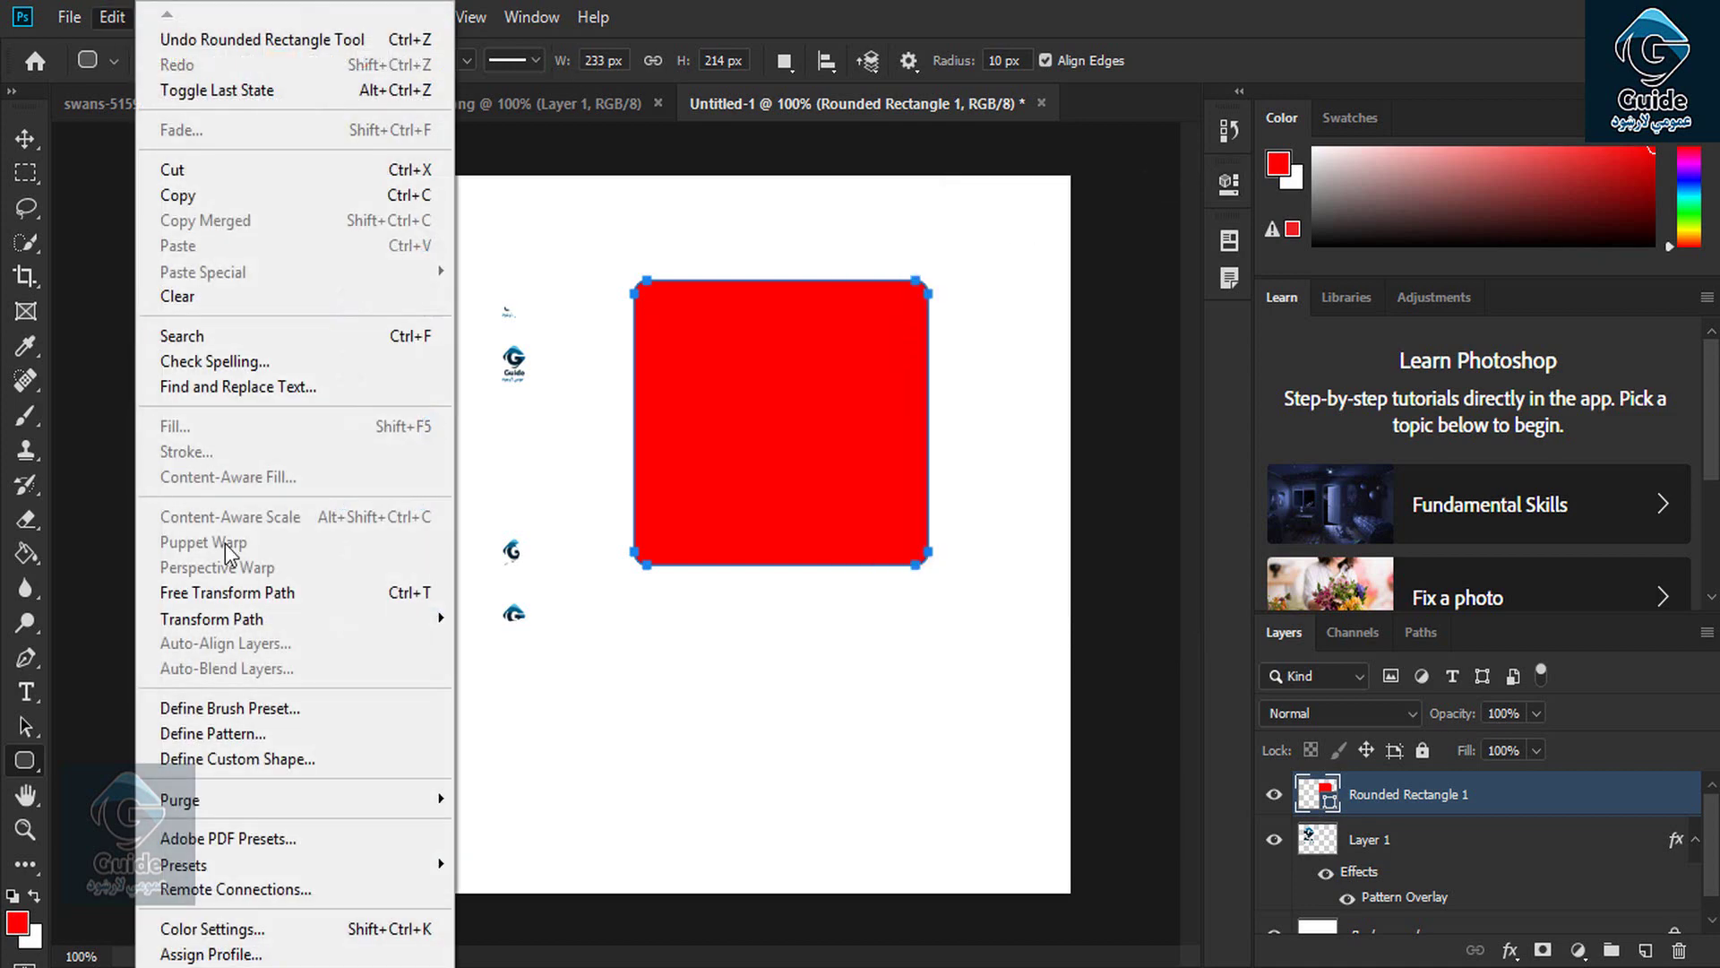
click(251, 760)
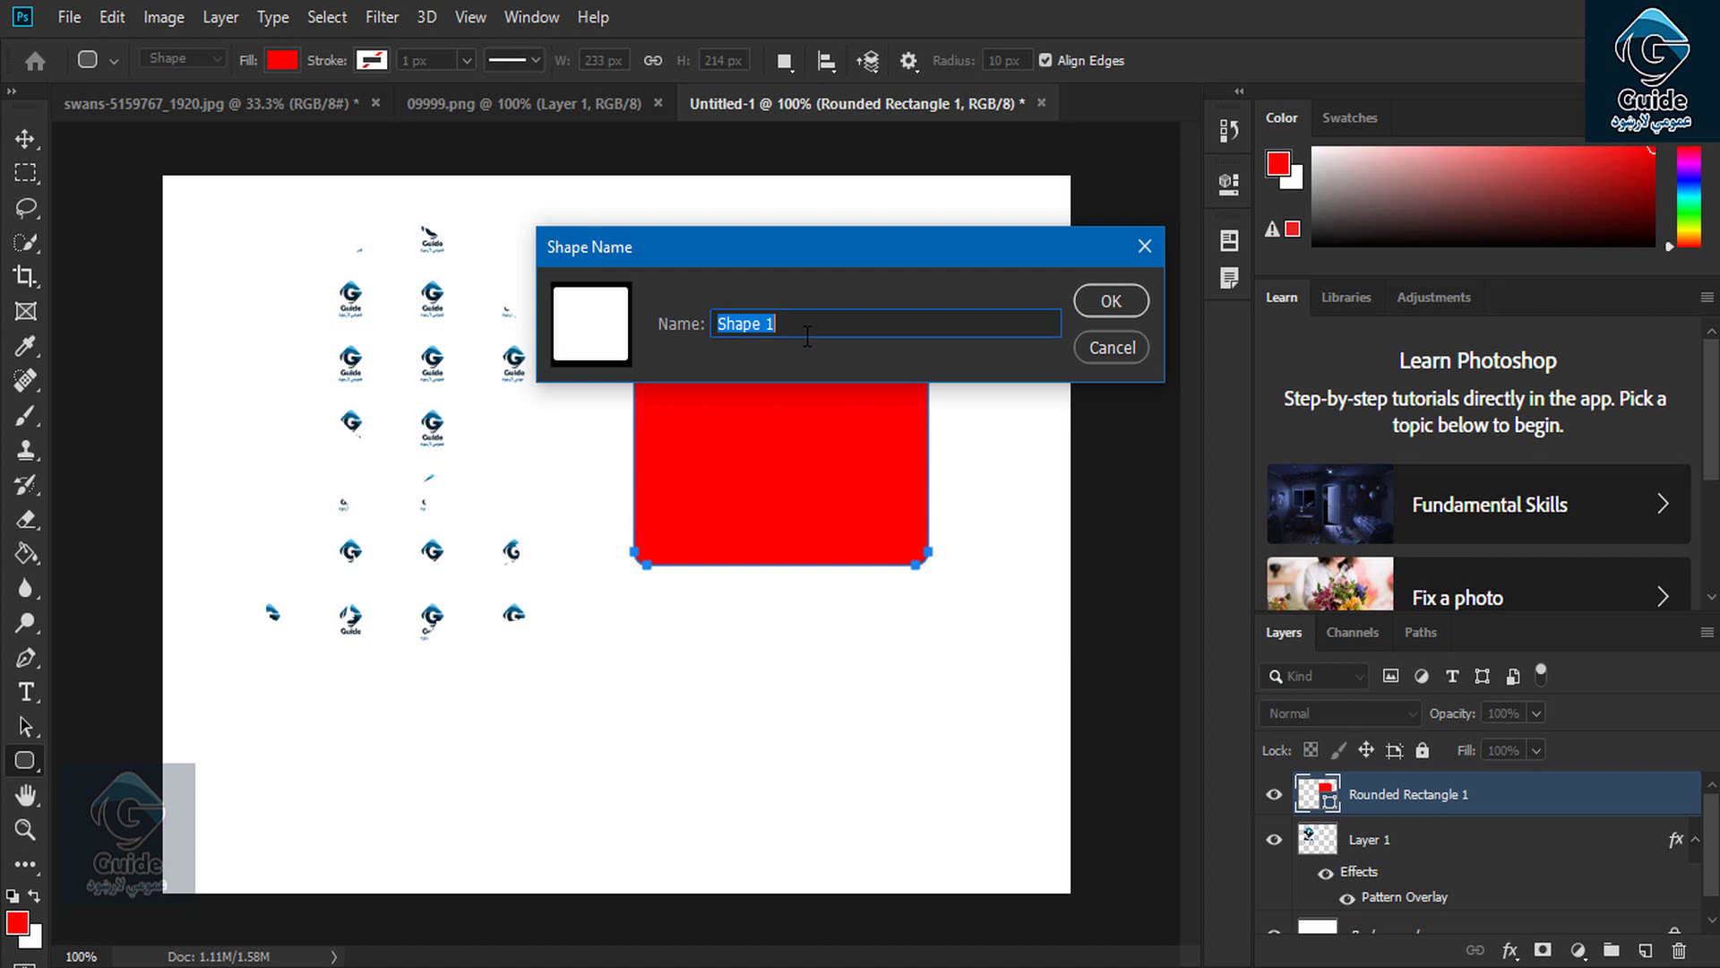
text(io)
click(1133, 303)
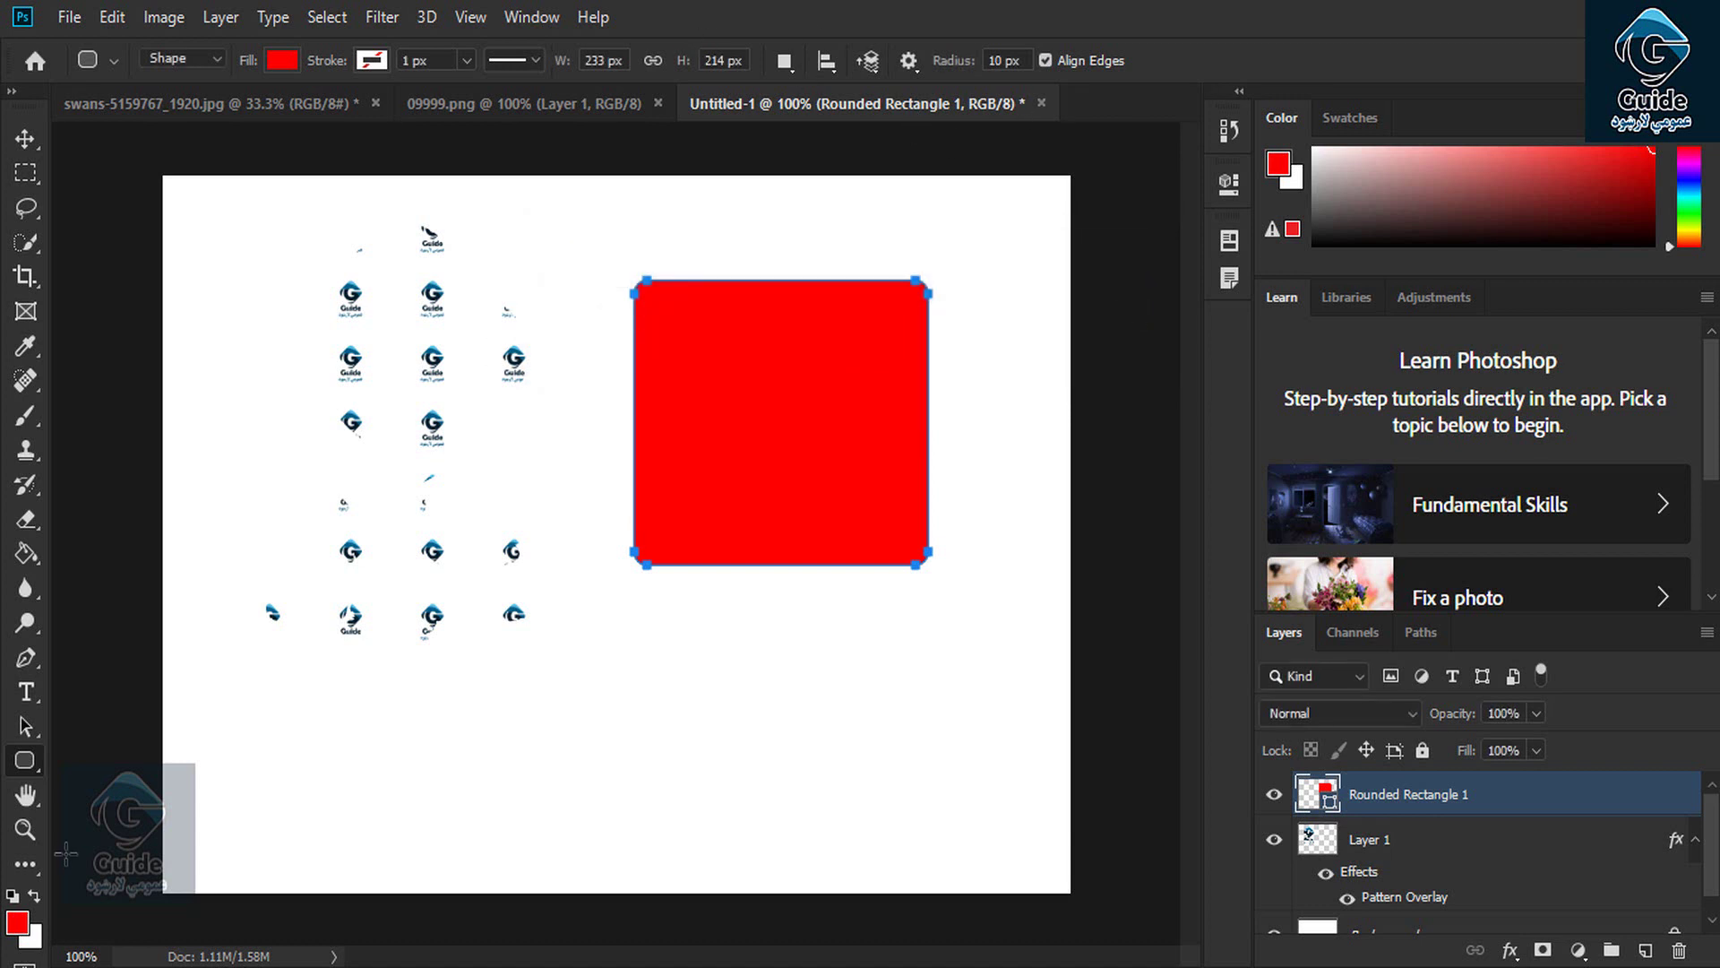
Step: Draw the io custom shape in red, about 201 by 92 px, below the large rounded rectangle
right_click(25, 760)
click(126, 888)
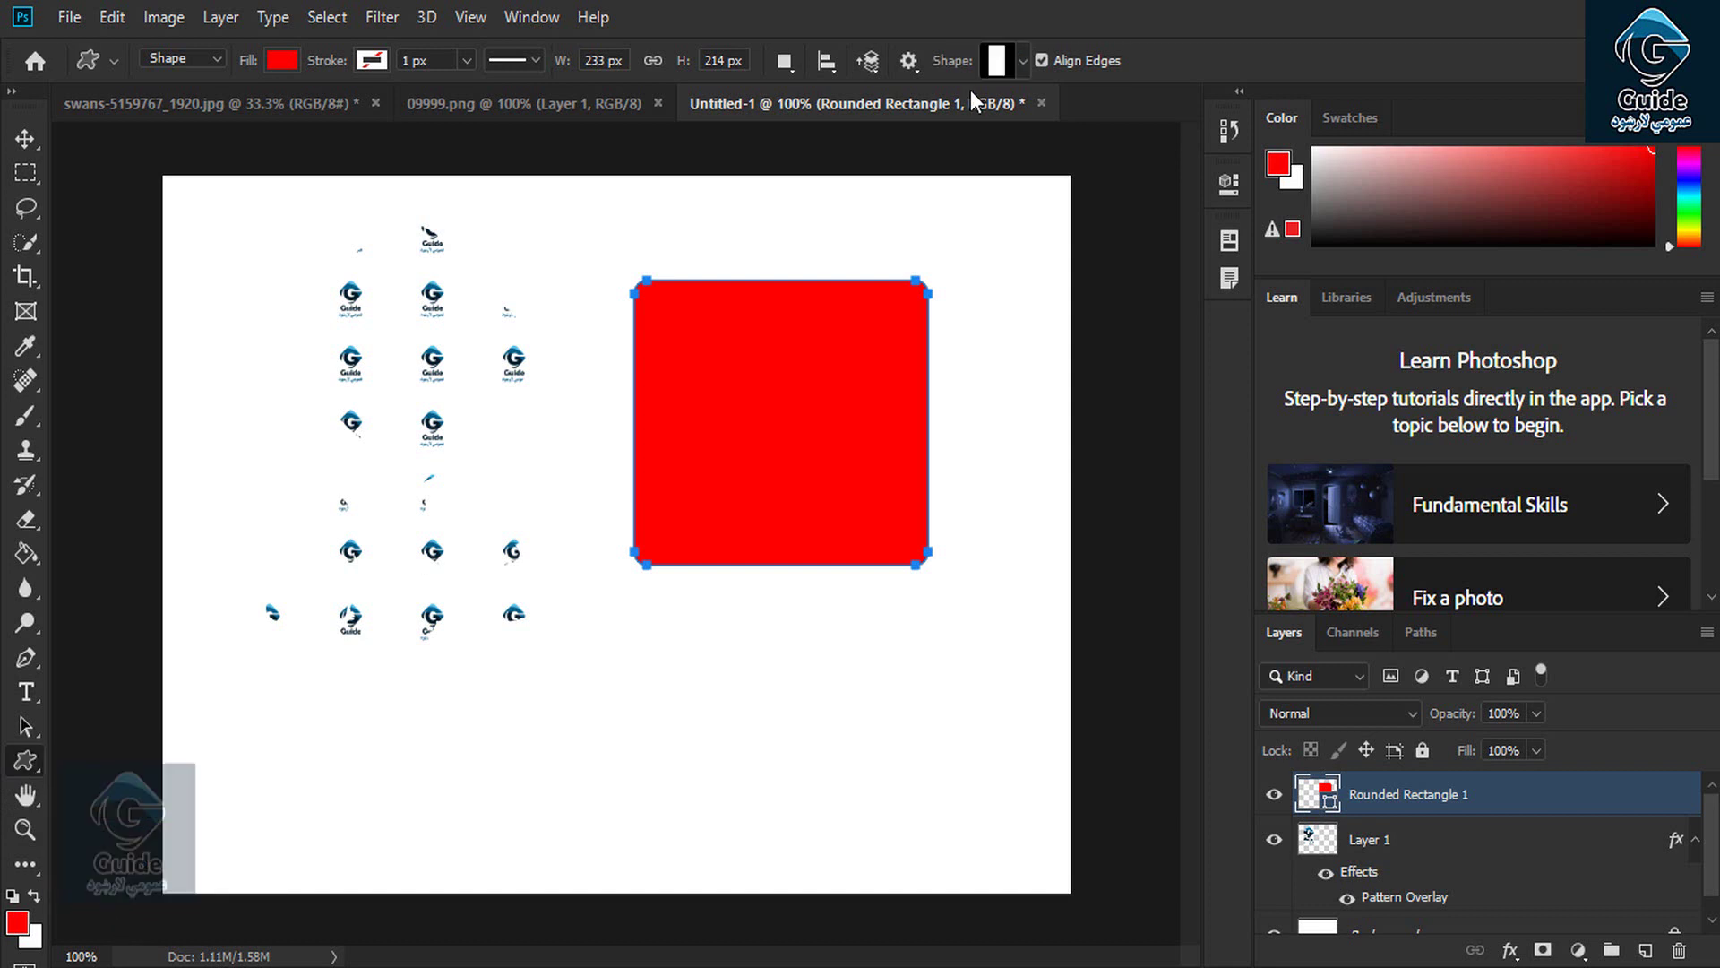
click(1021, 59)
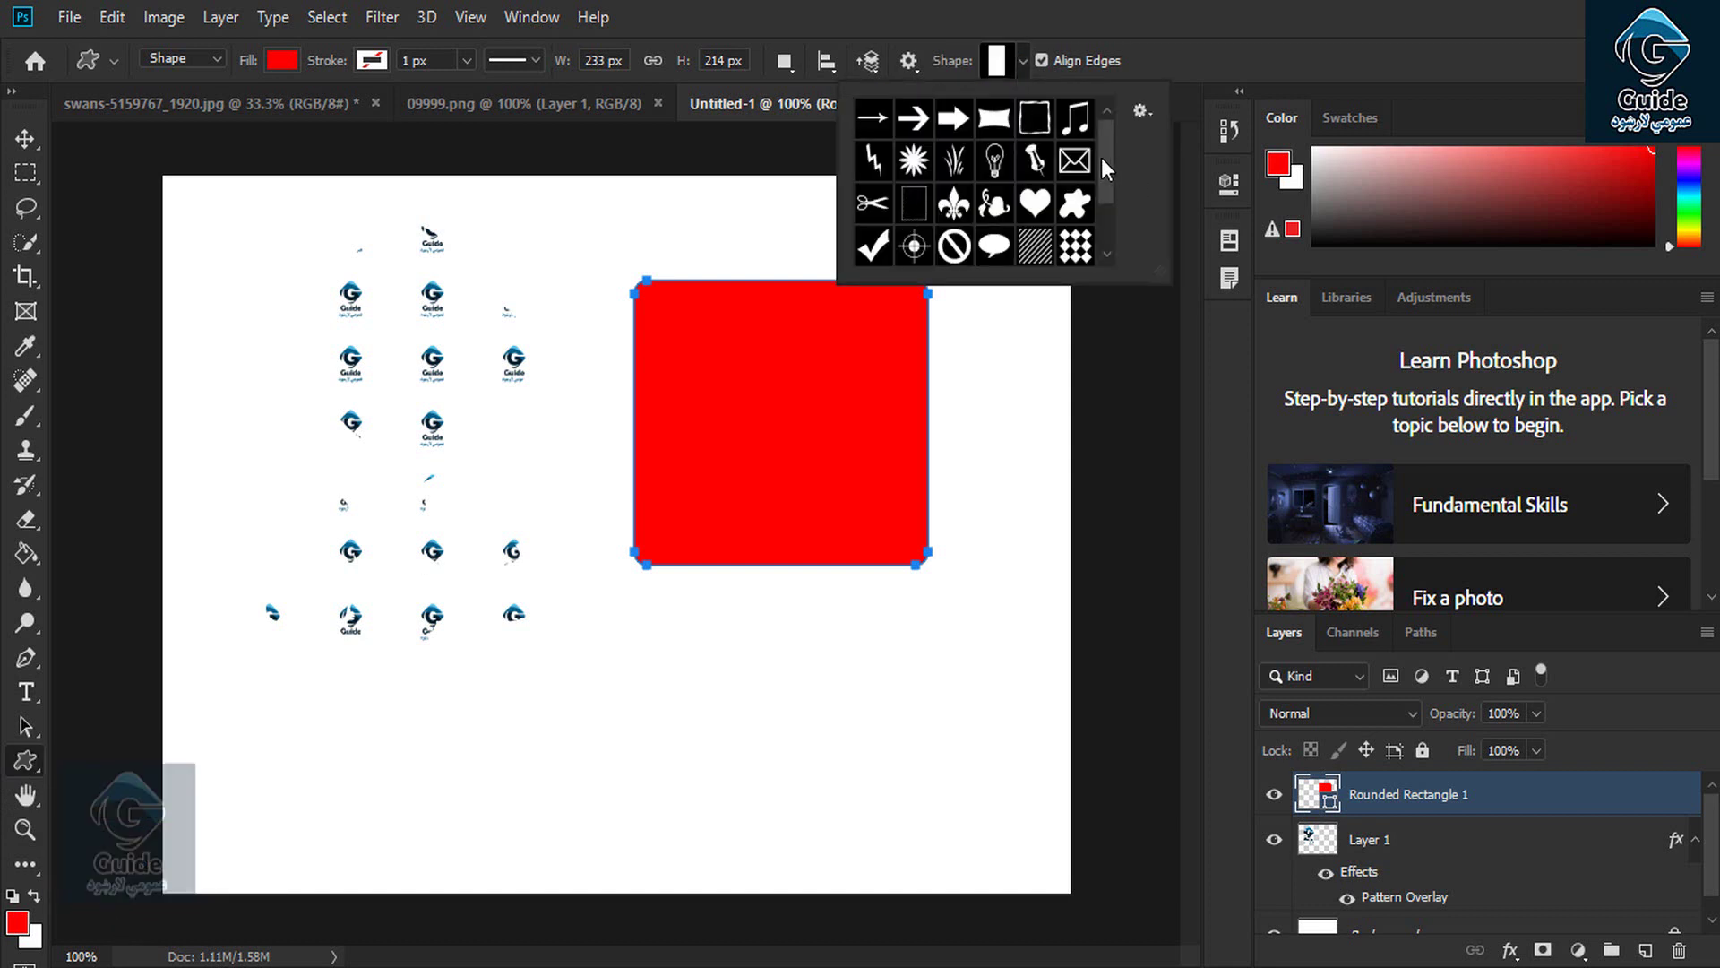
scroll(1110, 242, down, 2)
click(995, 246)
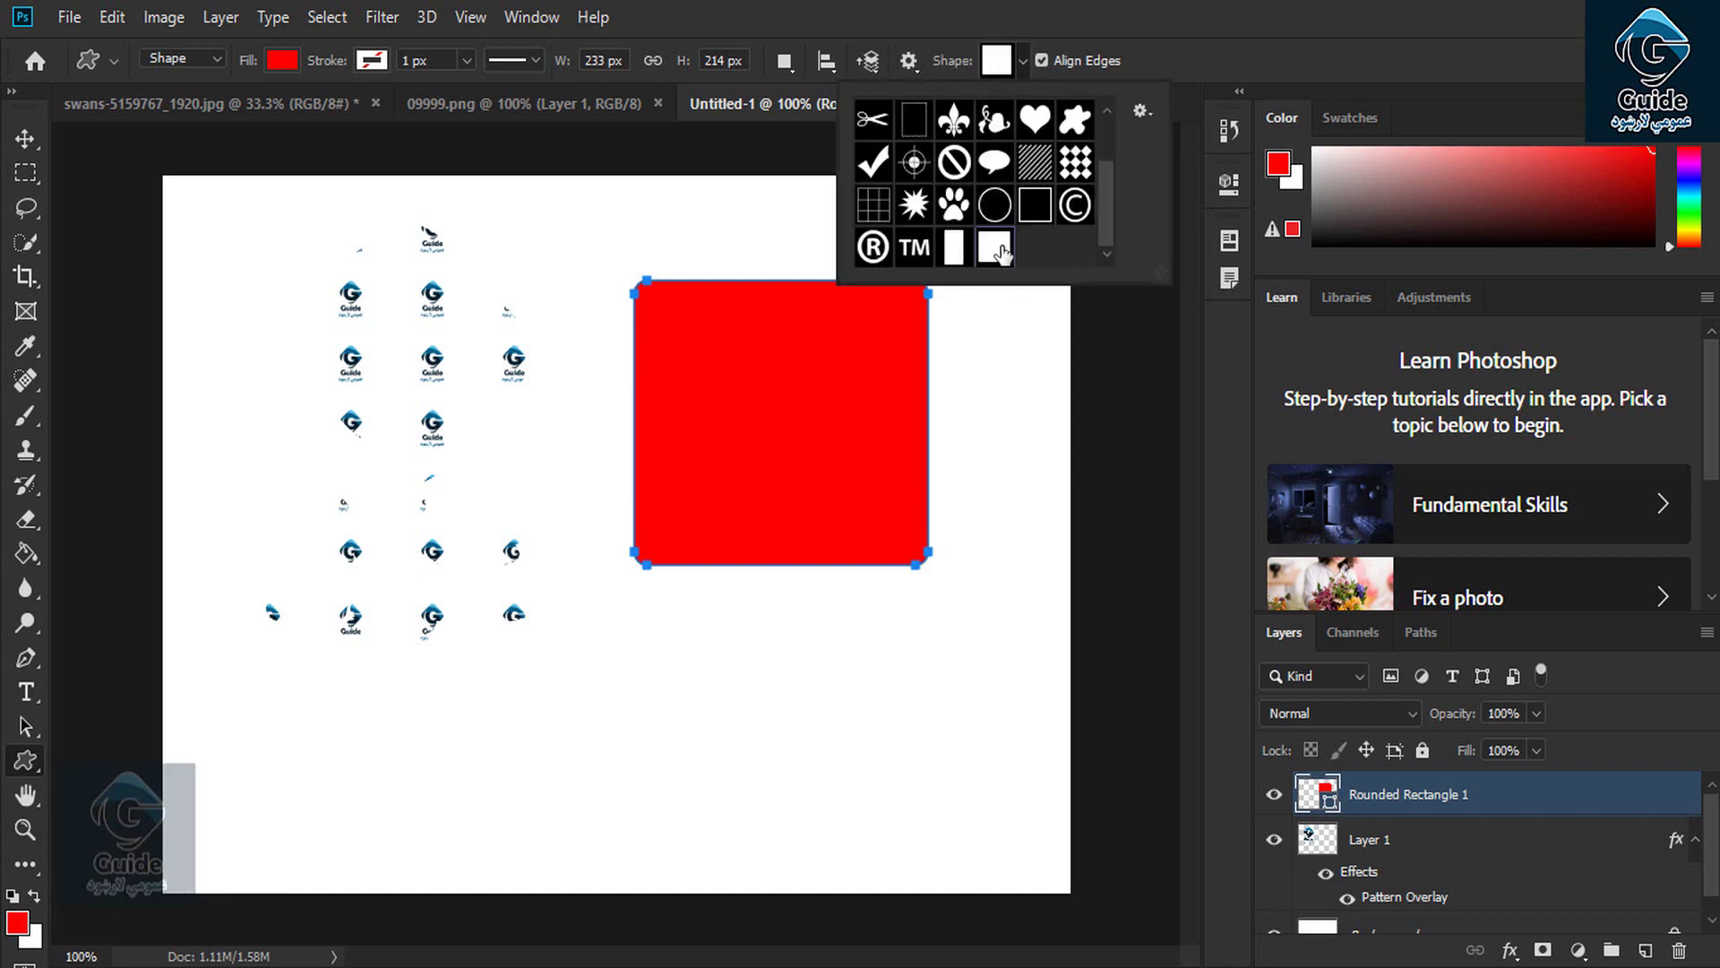
drag(717, 696, 973, 816)
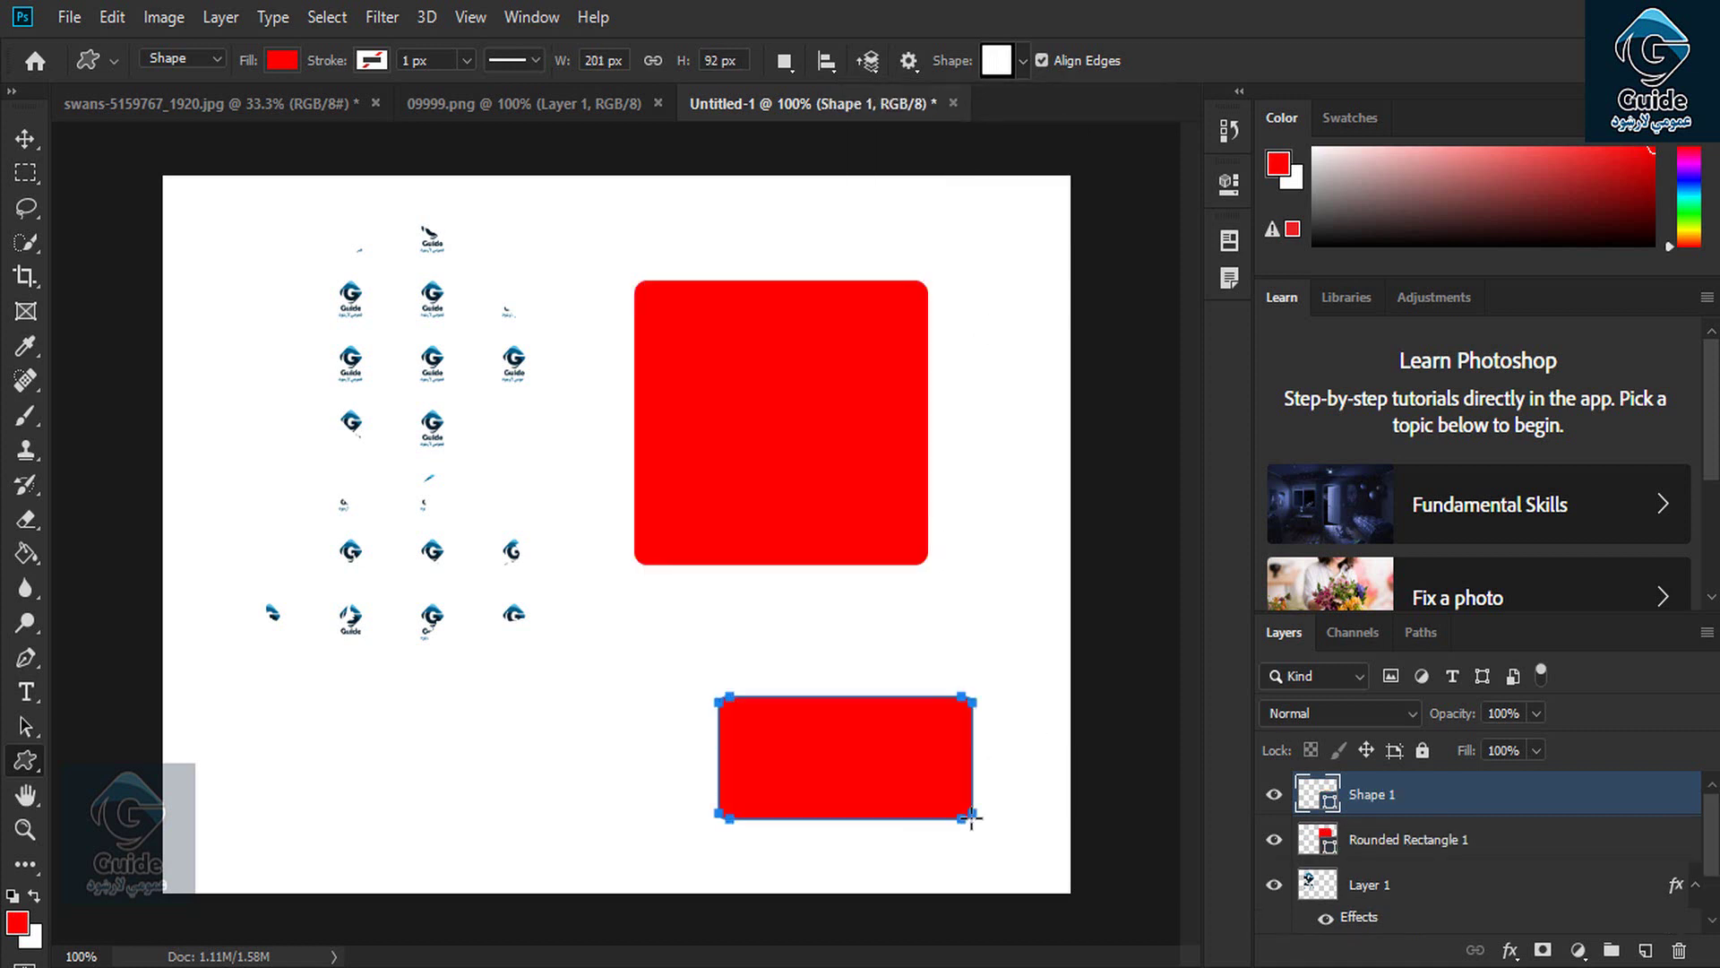
click(1021, 60)
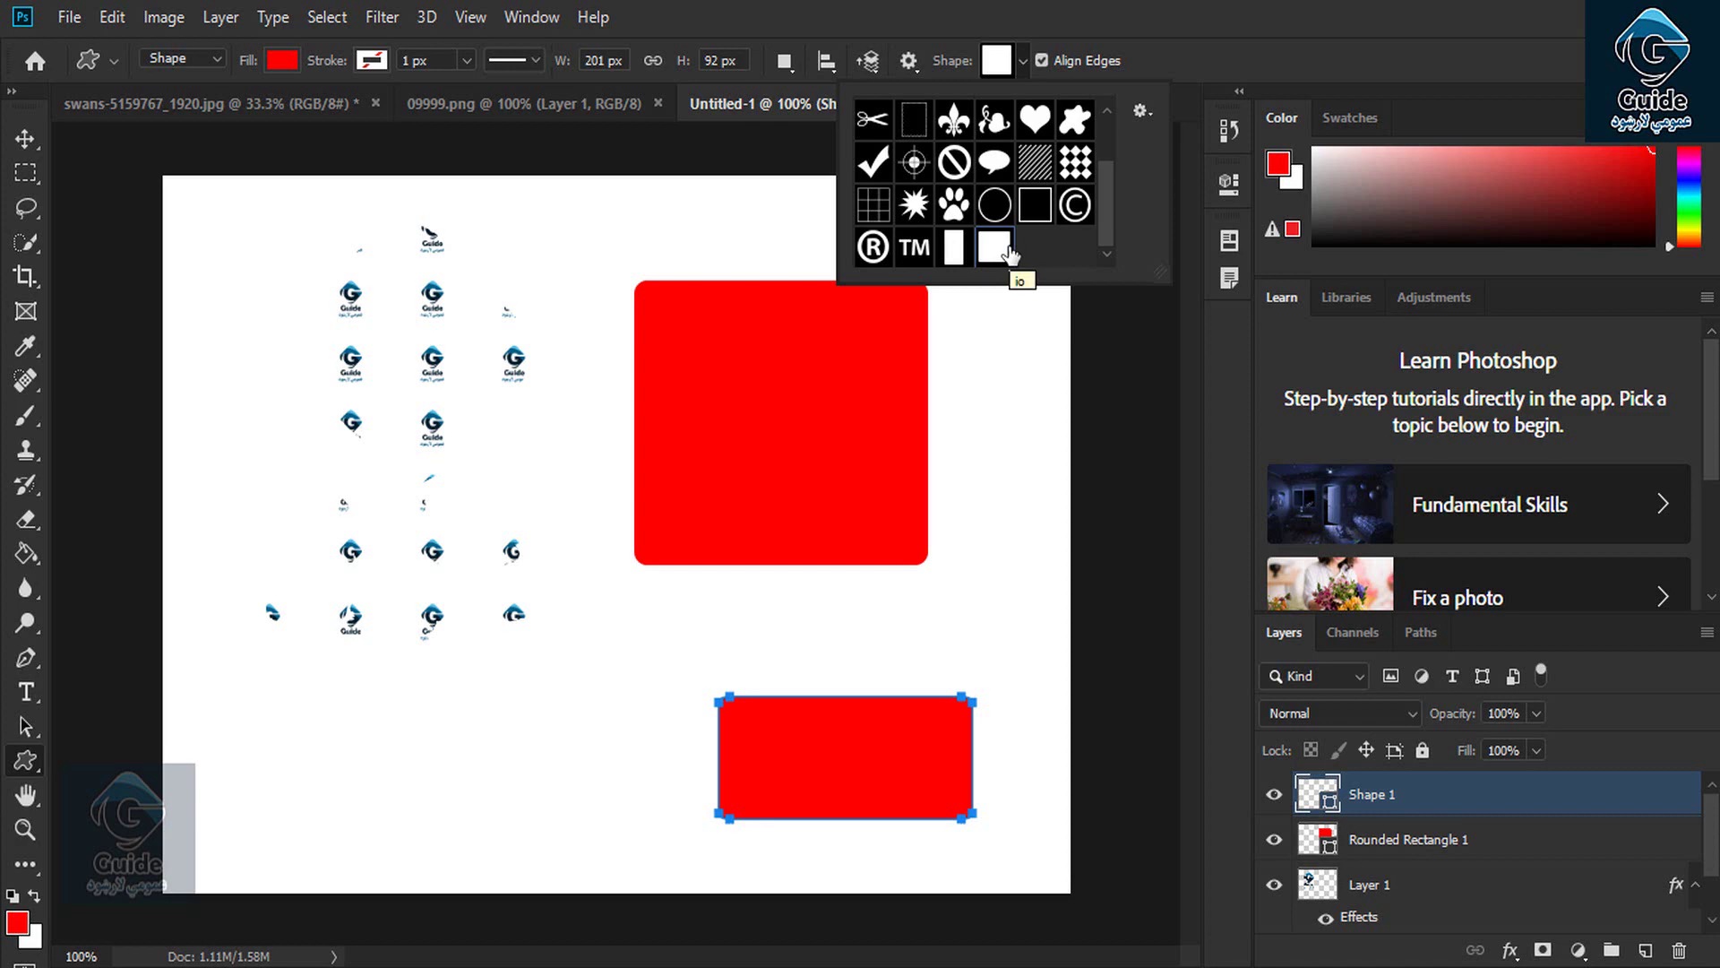
click(112, 17)
click(112, 17)
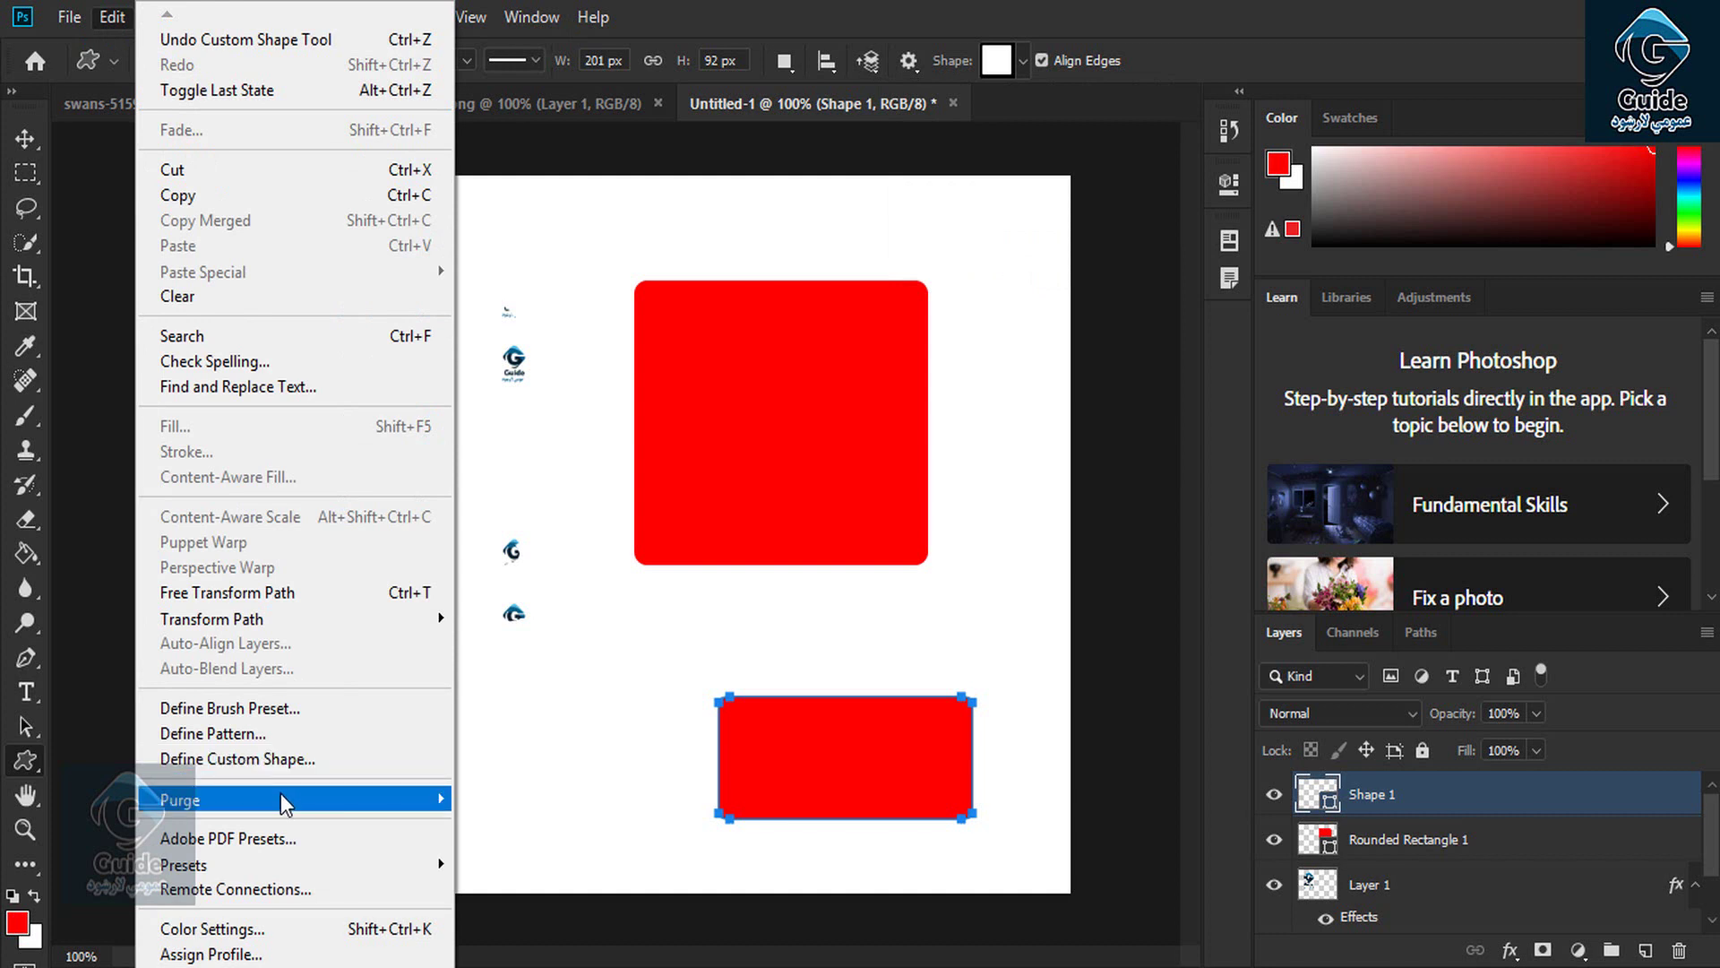
mouse_move(281, 805)
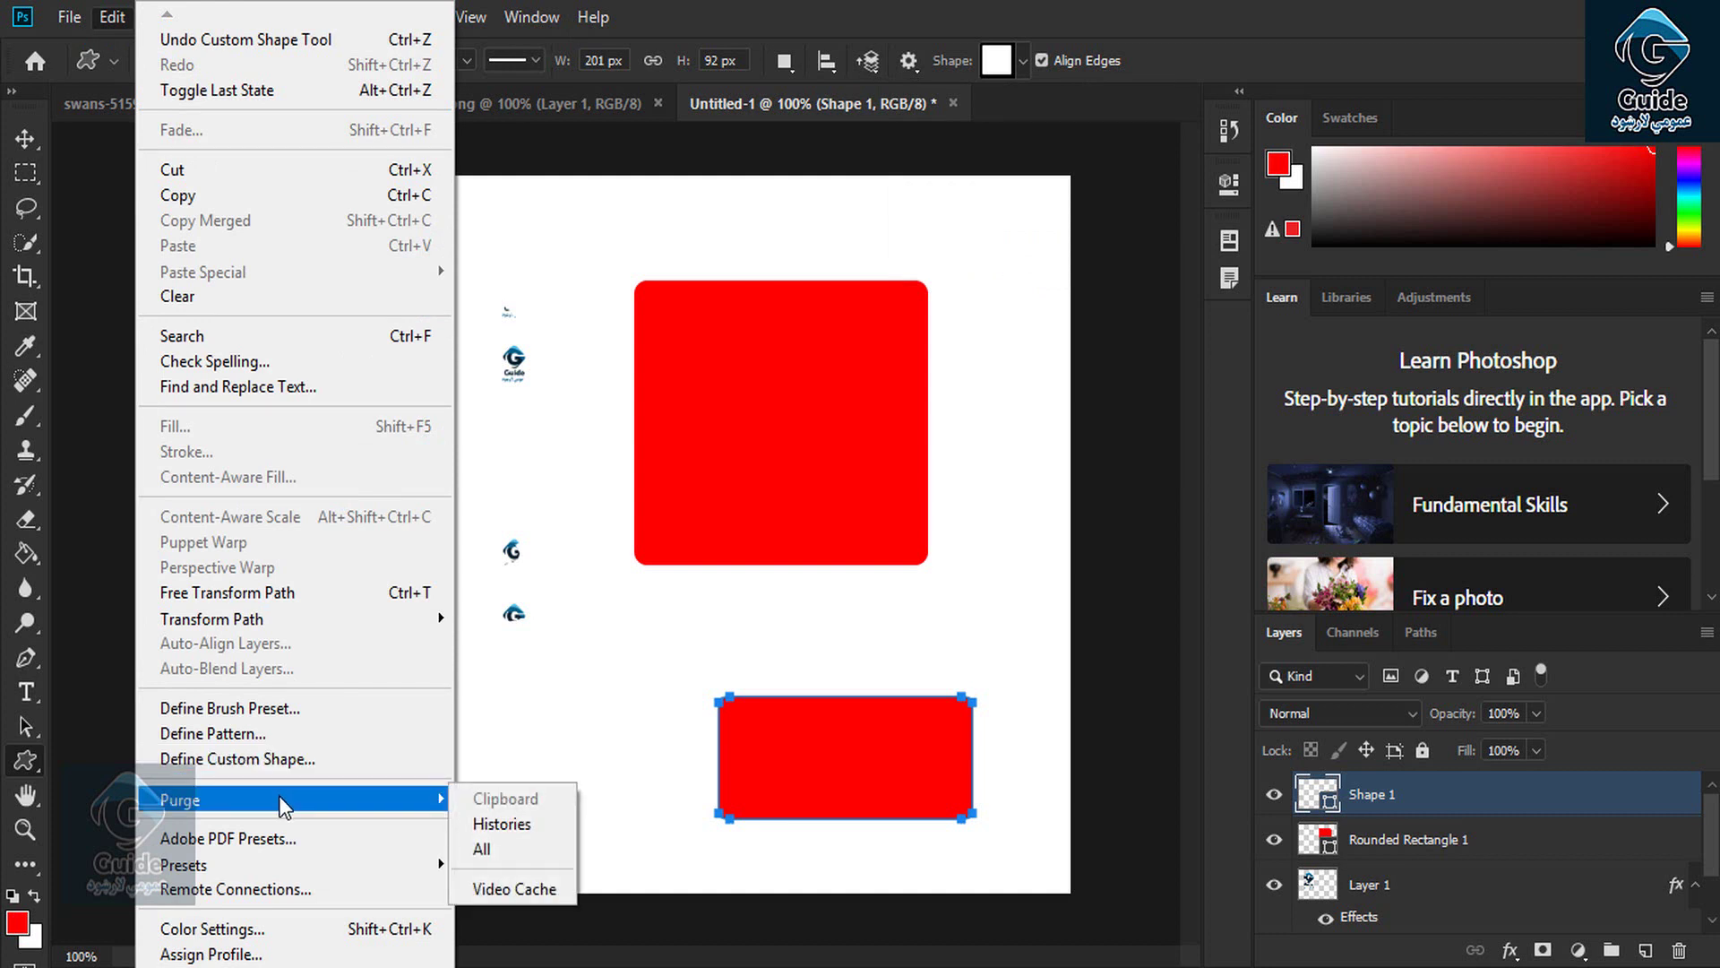
Step: Switch to swans-5159767_1920.jpg and undo all the red and blue logo brush stamps on the photo
click(541, 95)
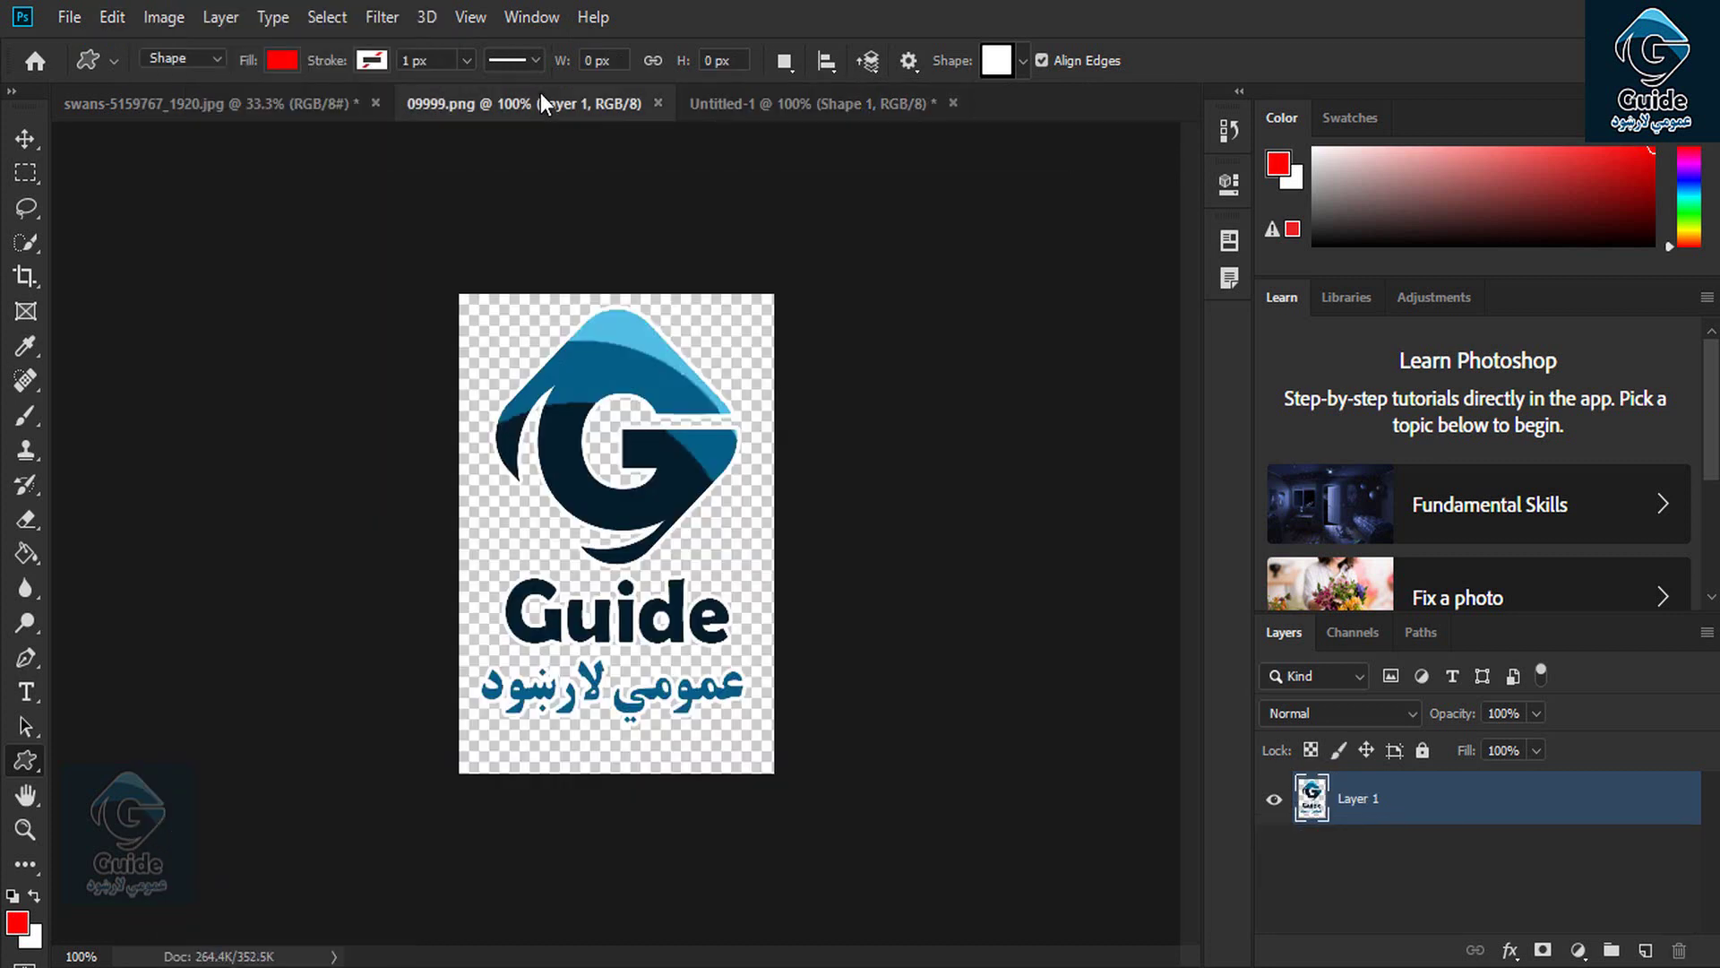
click(289, 100)
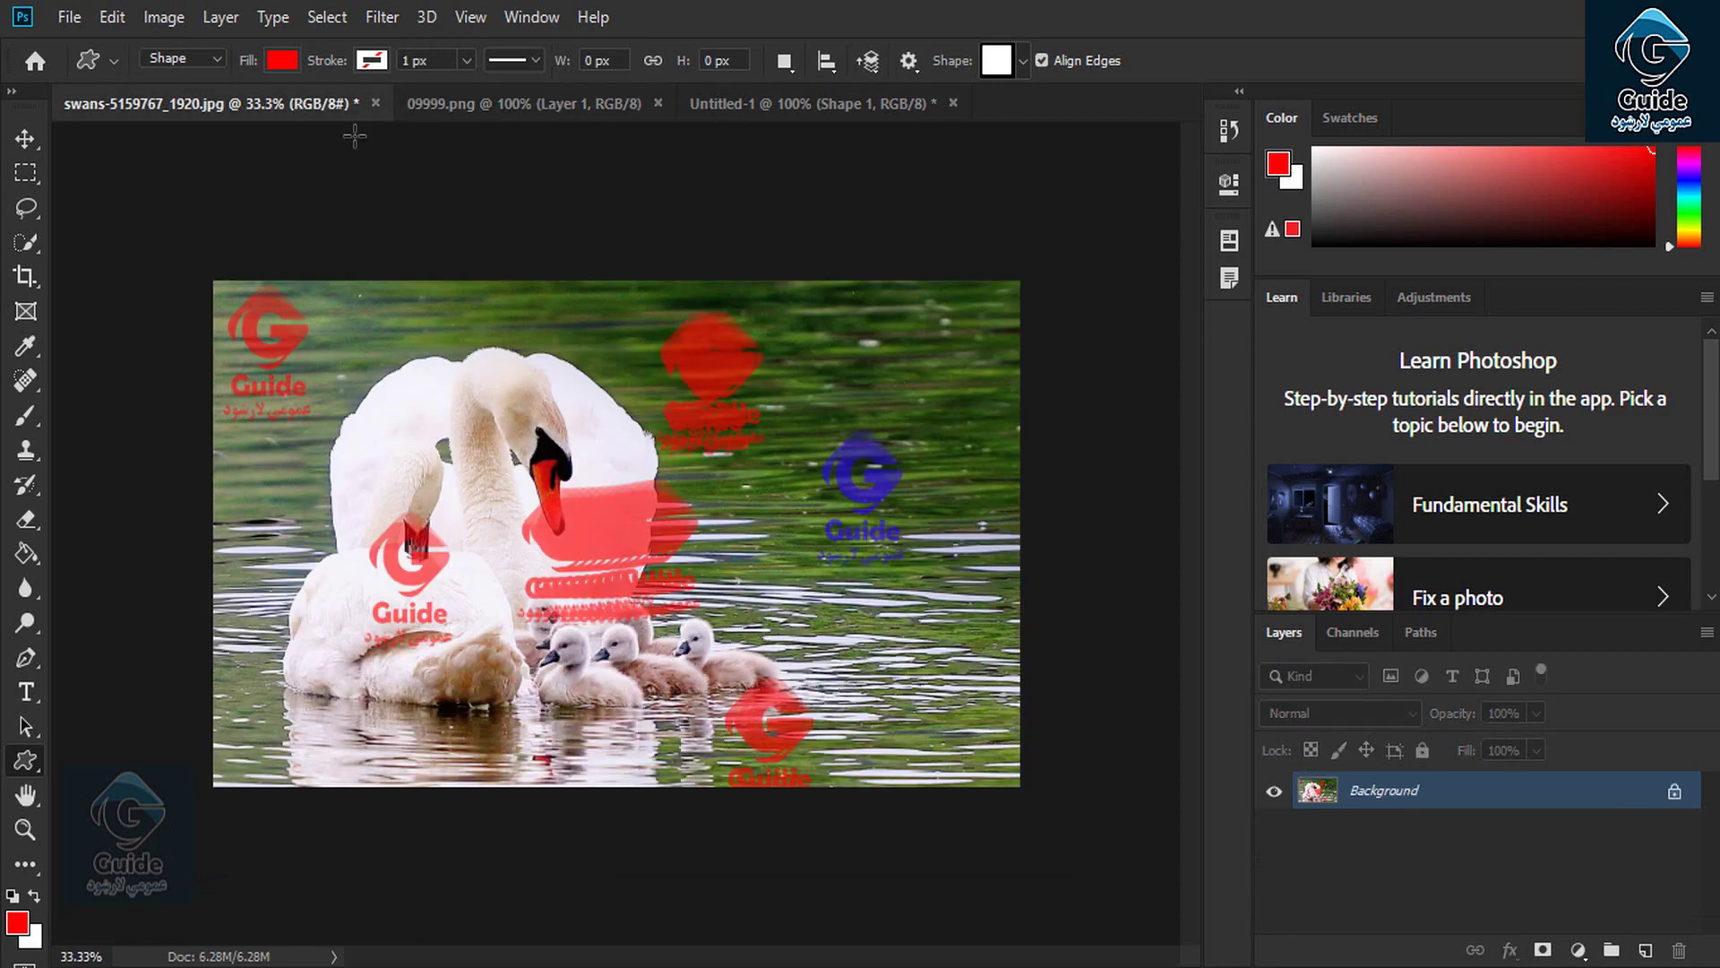
click(24, 141)
key(ctrl+z)
key(ctrl+z)
key(ctrl+z)
key(ctrl+z)
key(ctrl+z)
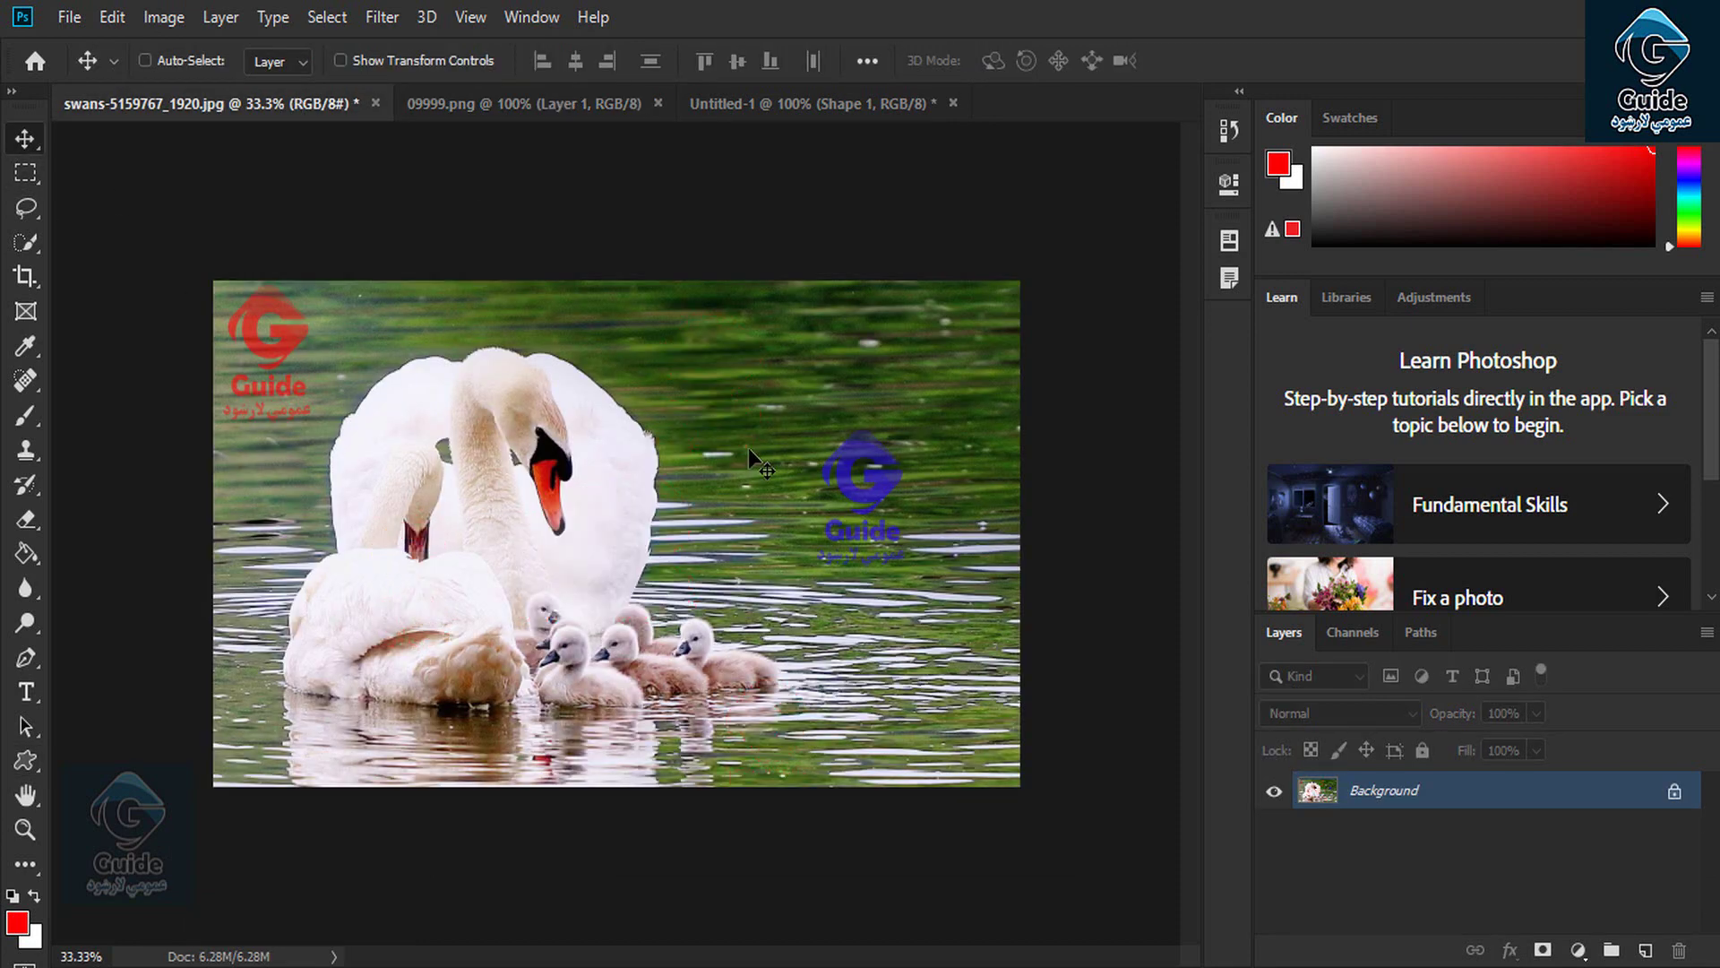
key(ctrl+z)
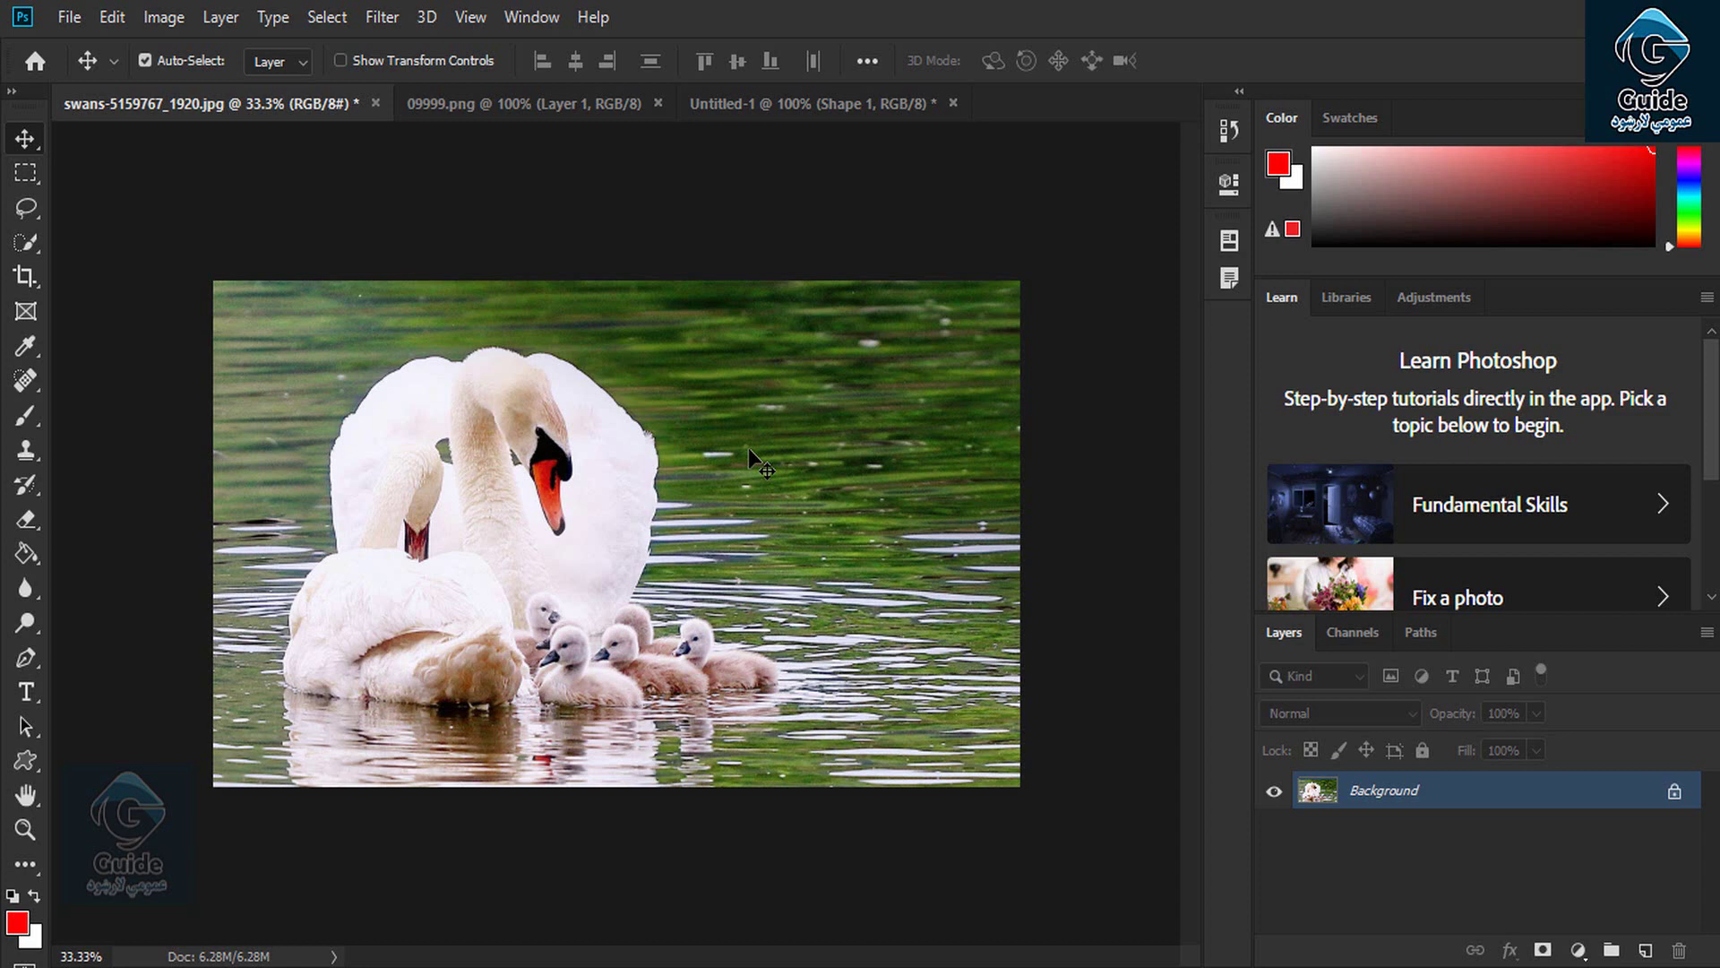
Step: Purge the video cache
click(114, 18)
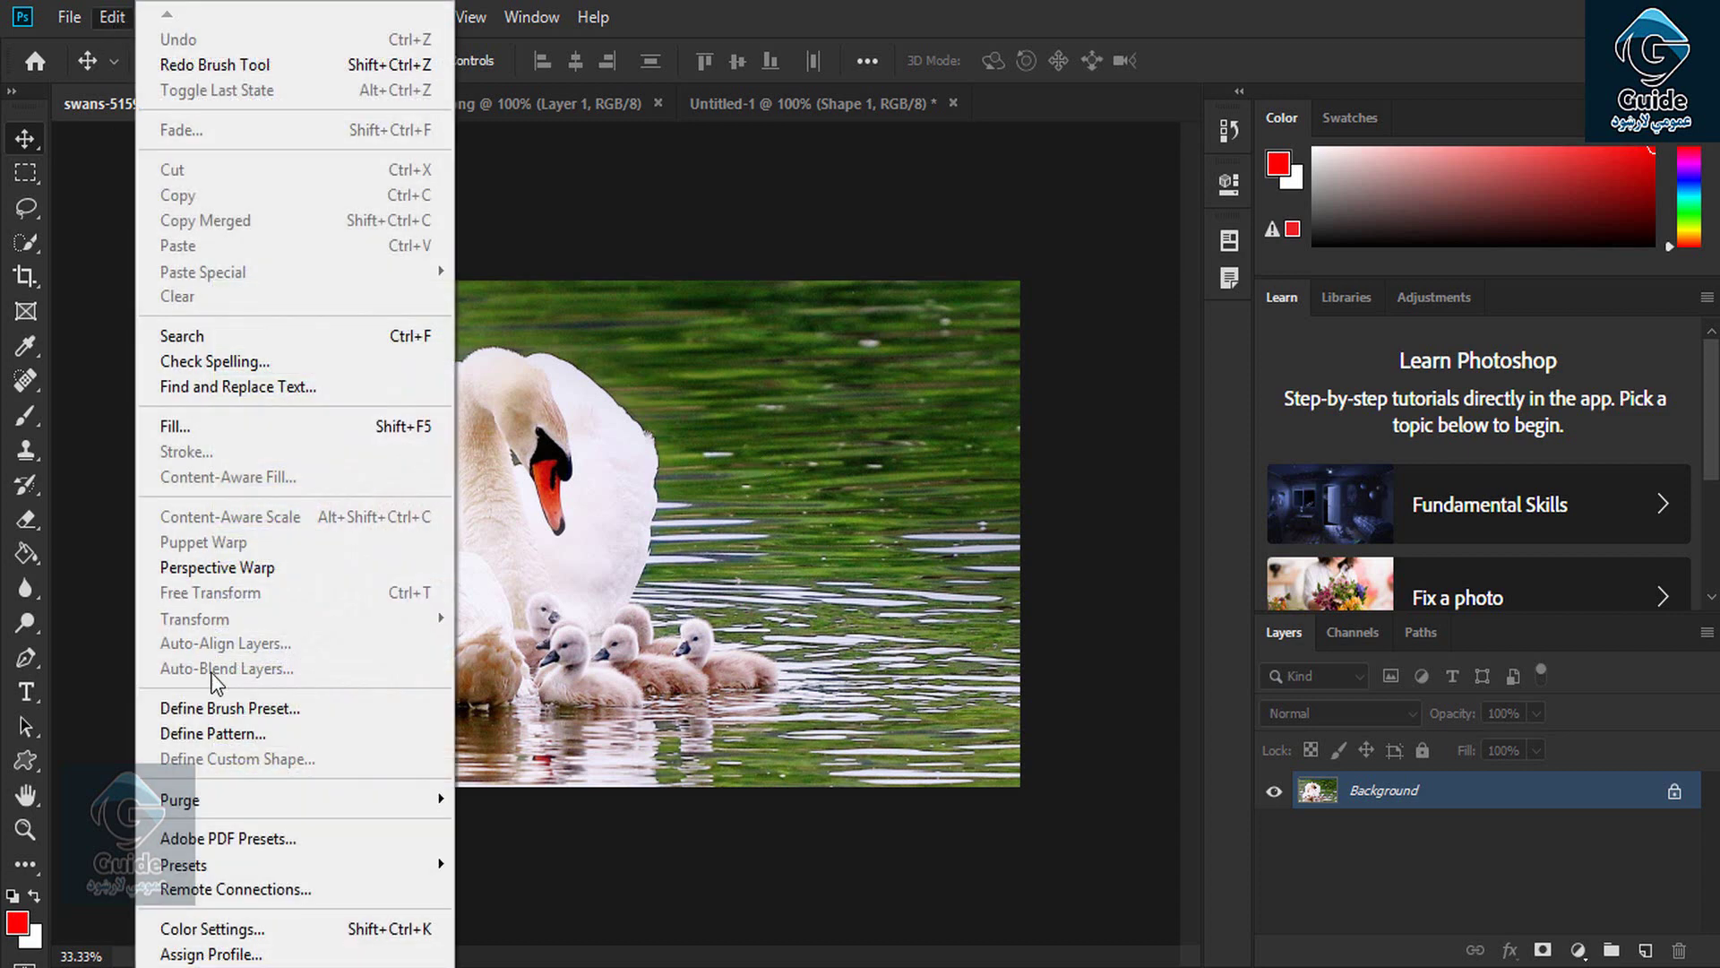
mouse_move(229, 807)
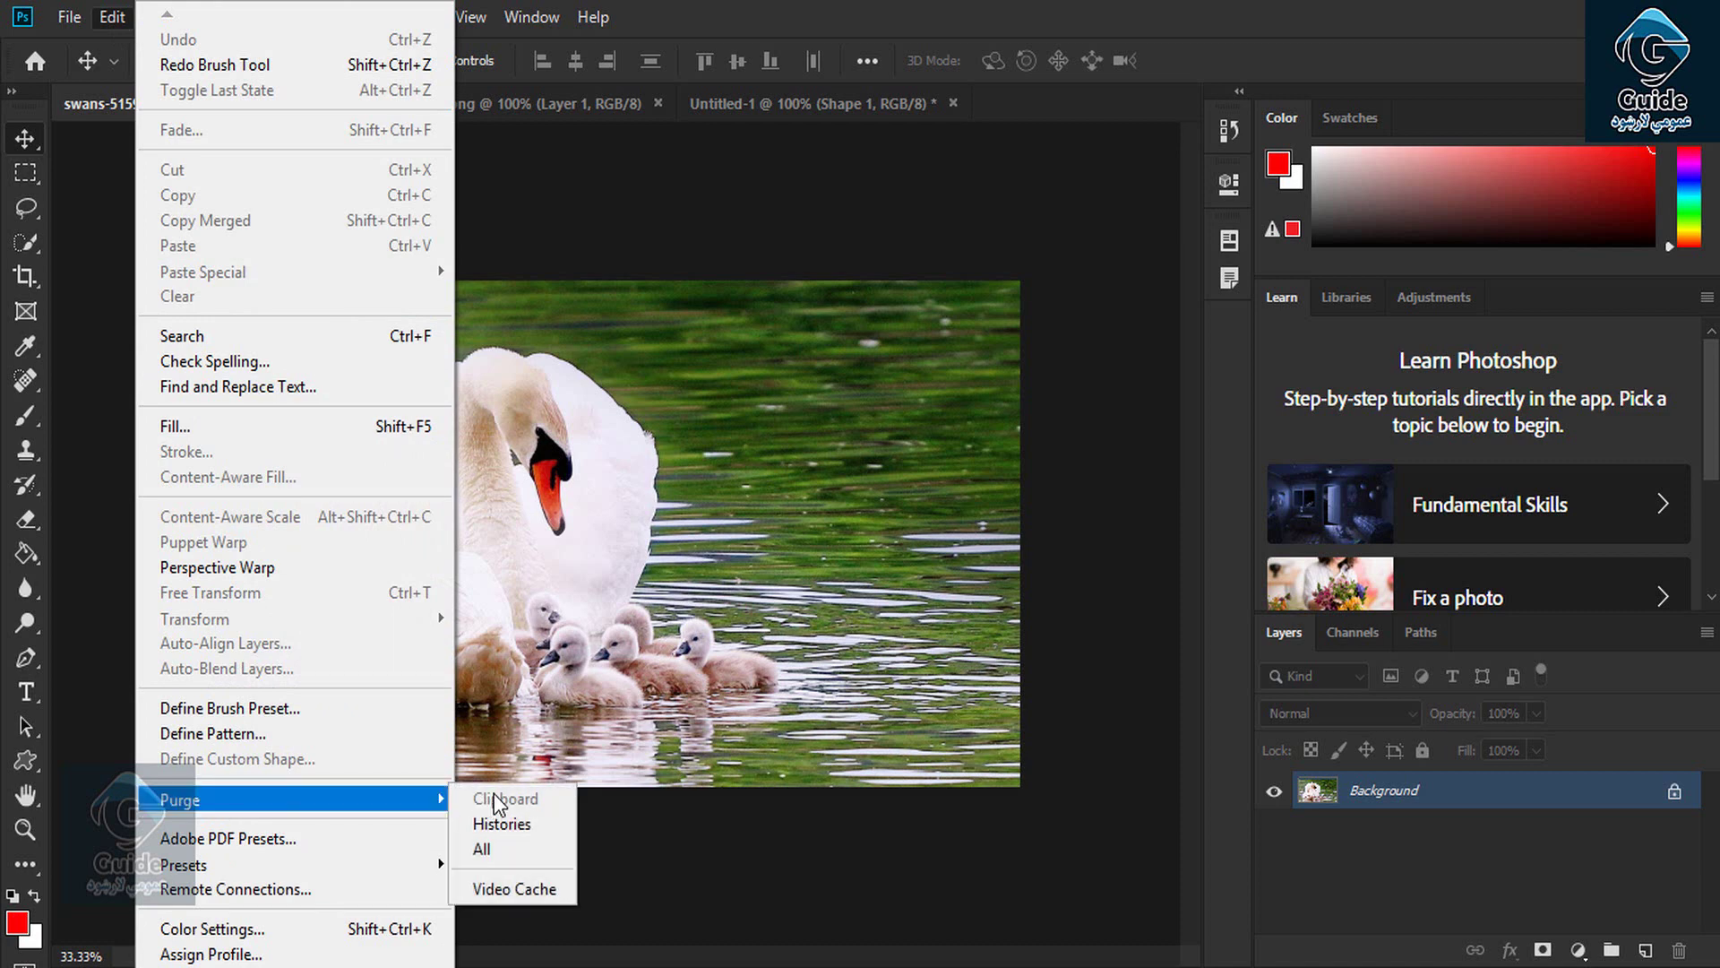
click(527, 887)
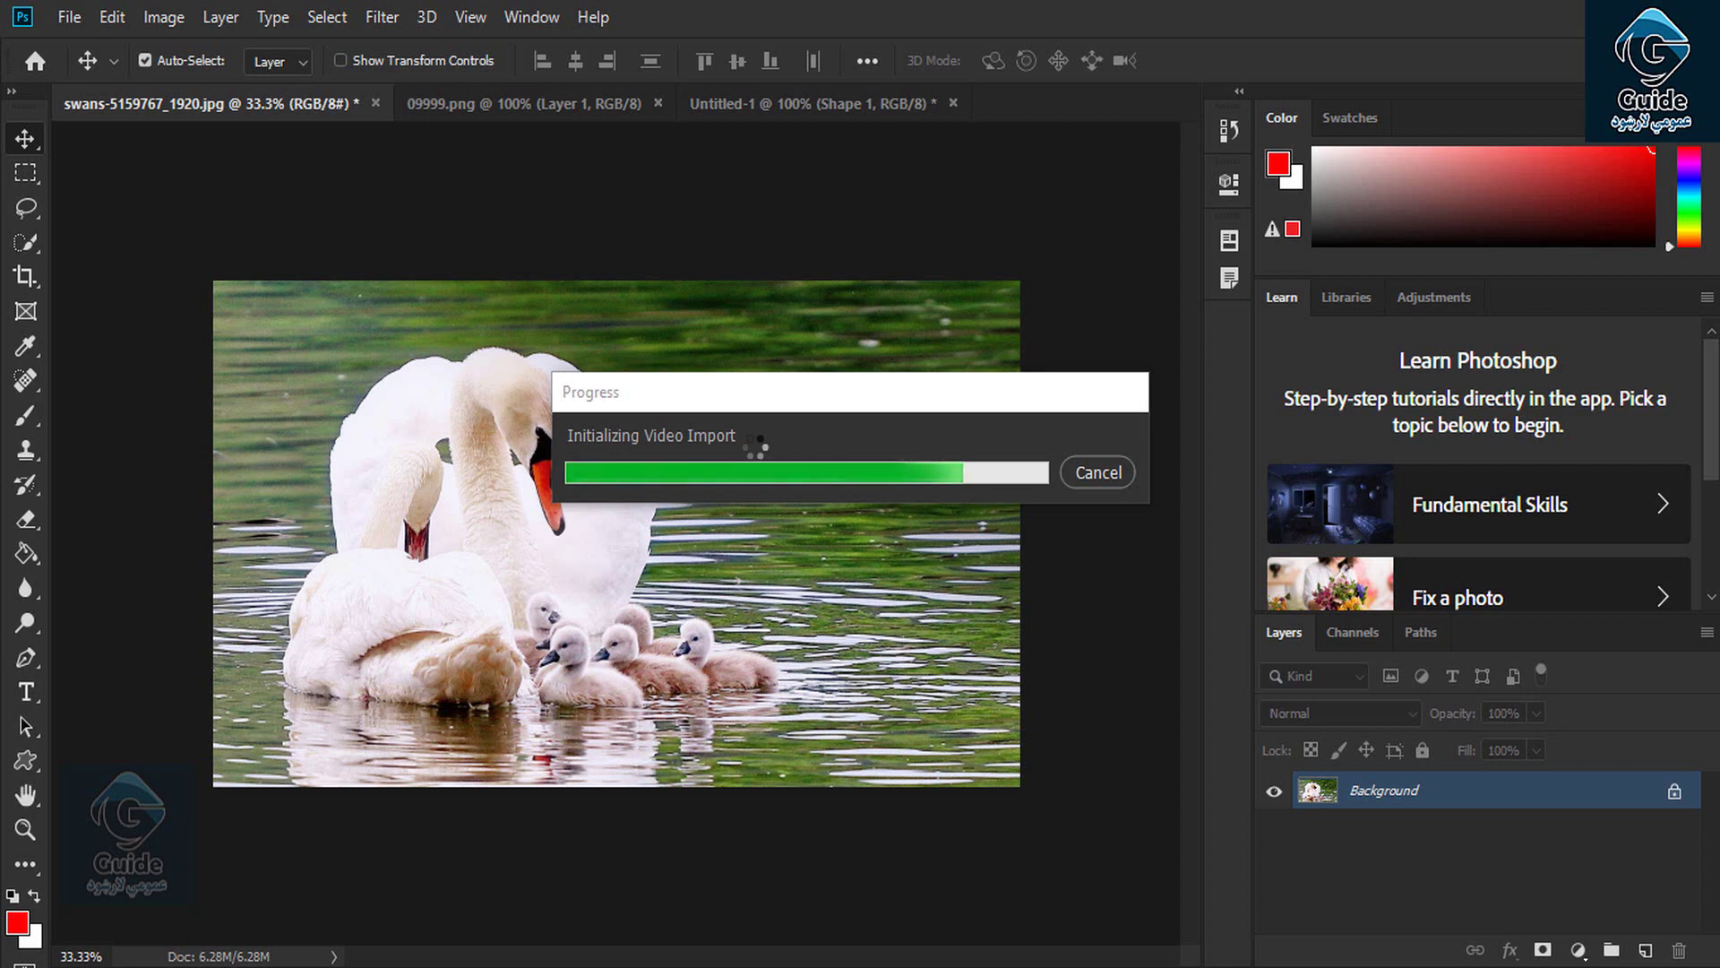
Step: Purge all of the stored histories and clipboard data with the All option and accept the irreversible action
click(112, 17)
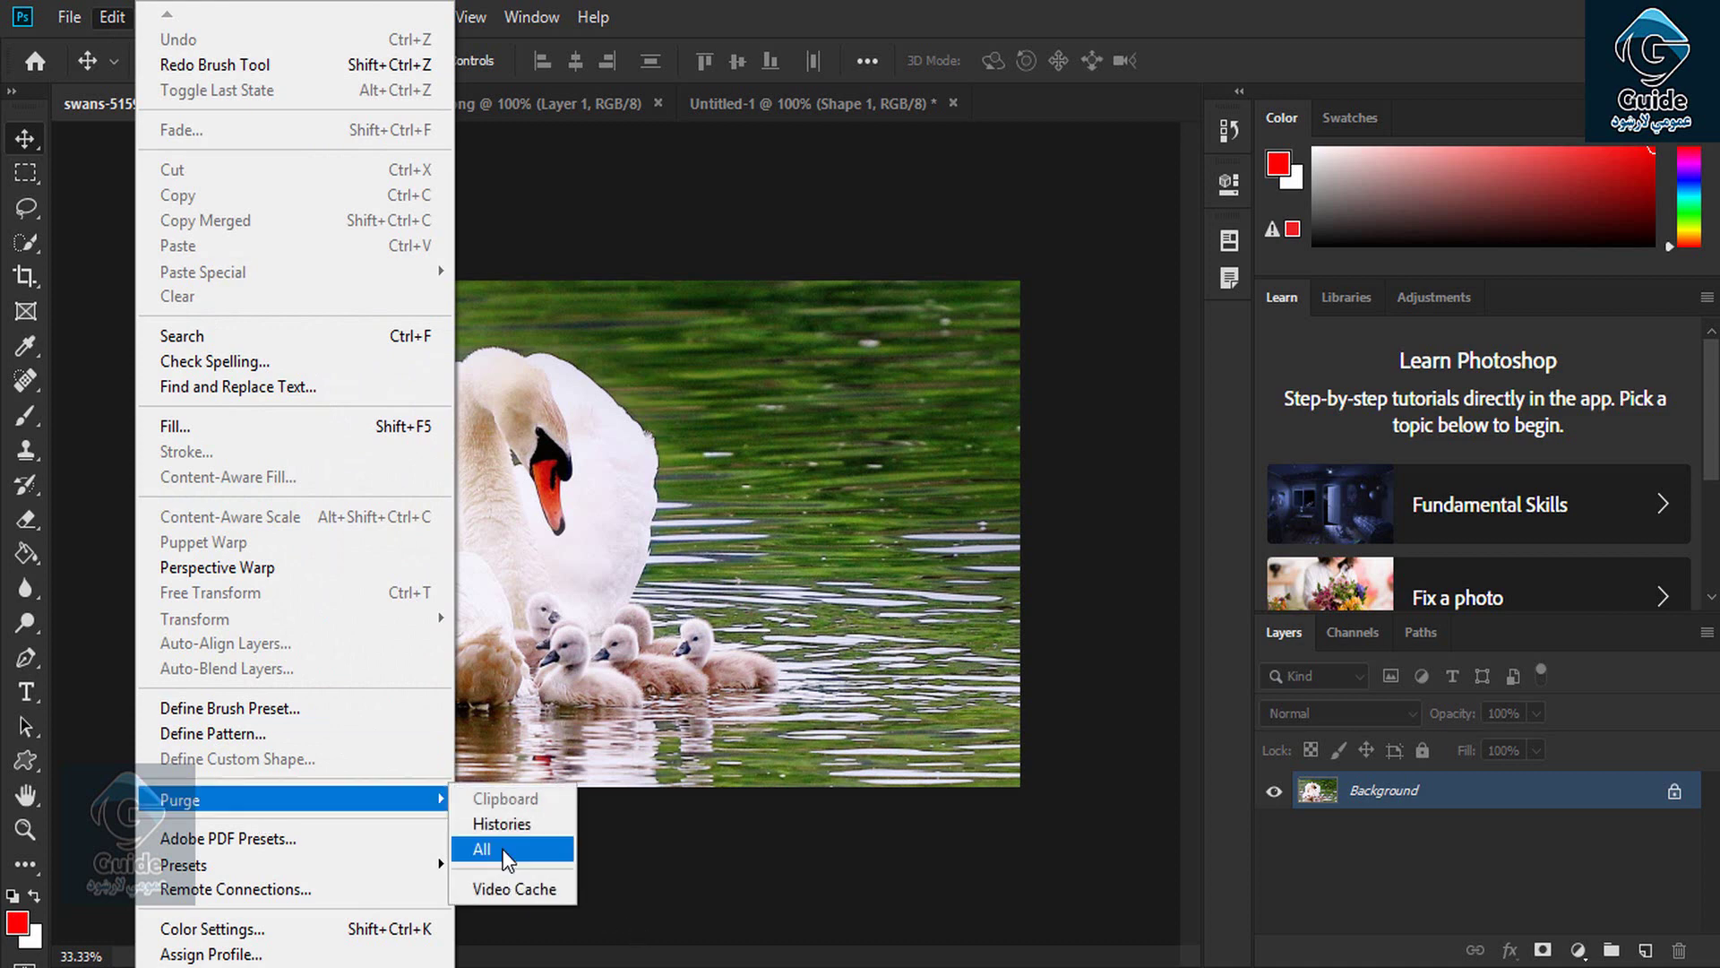
click(502, 848)
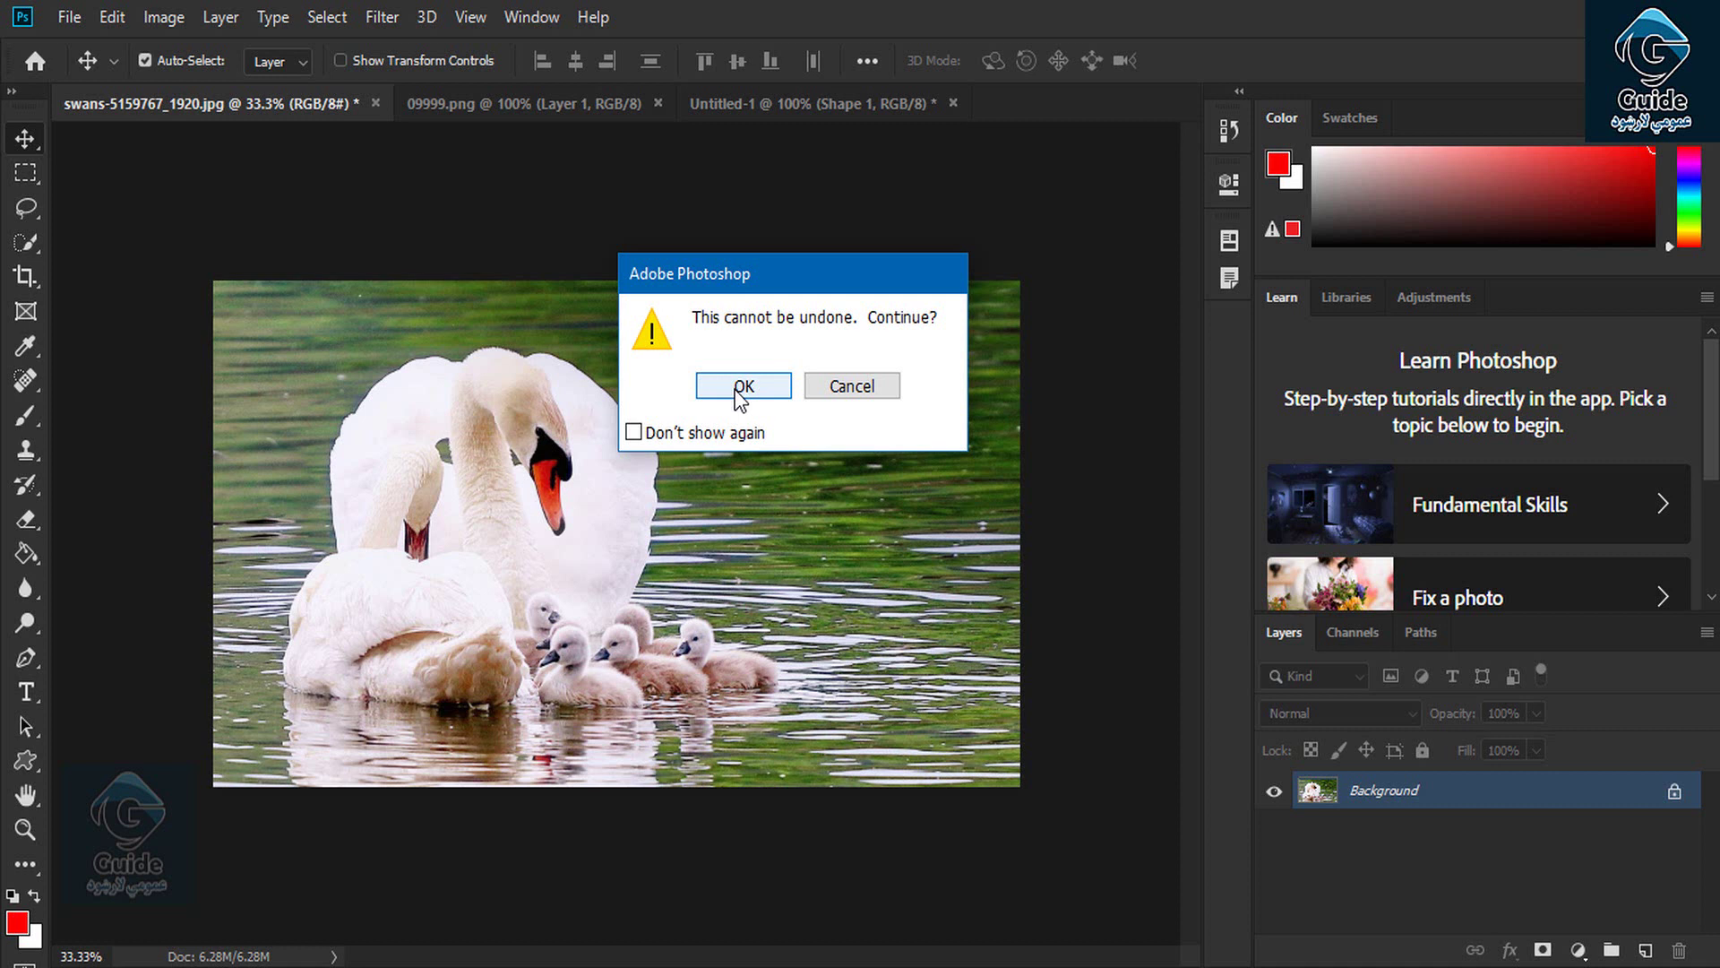
click(742, 386)
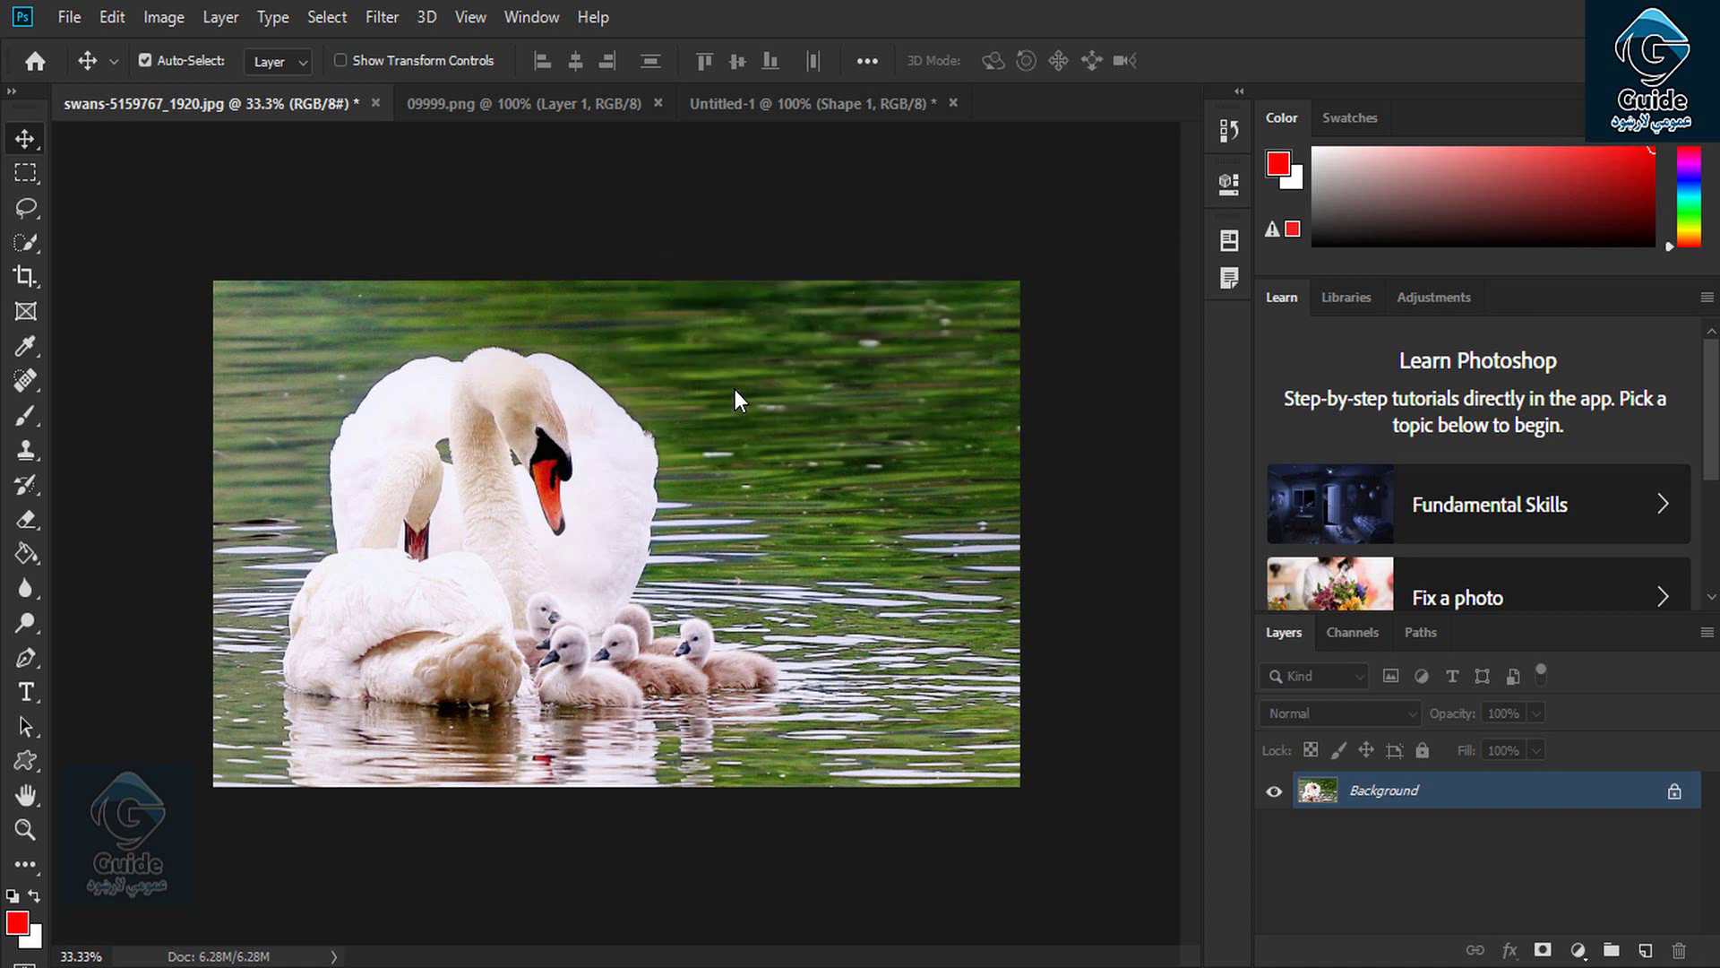
Step: Check which Purge options are available for the swan photo without running any of them
click(113, 20)
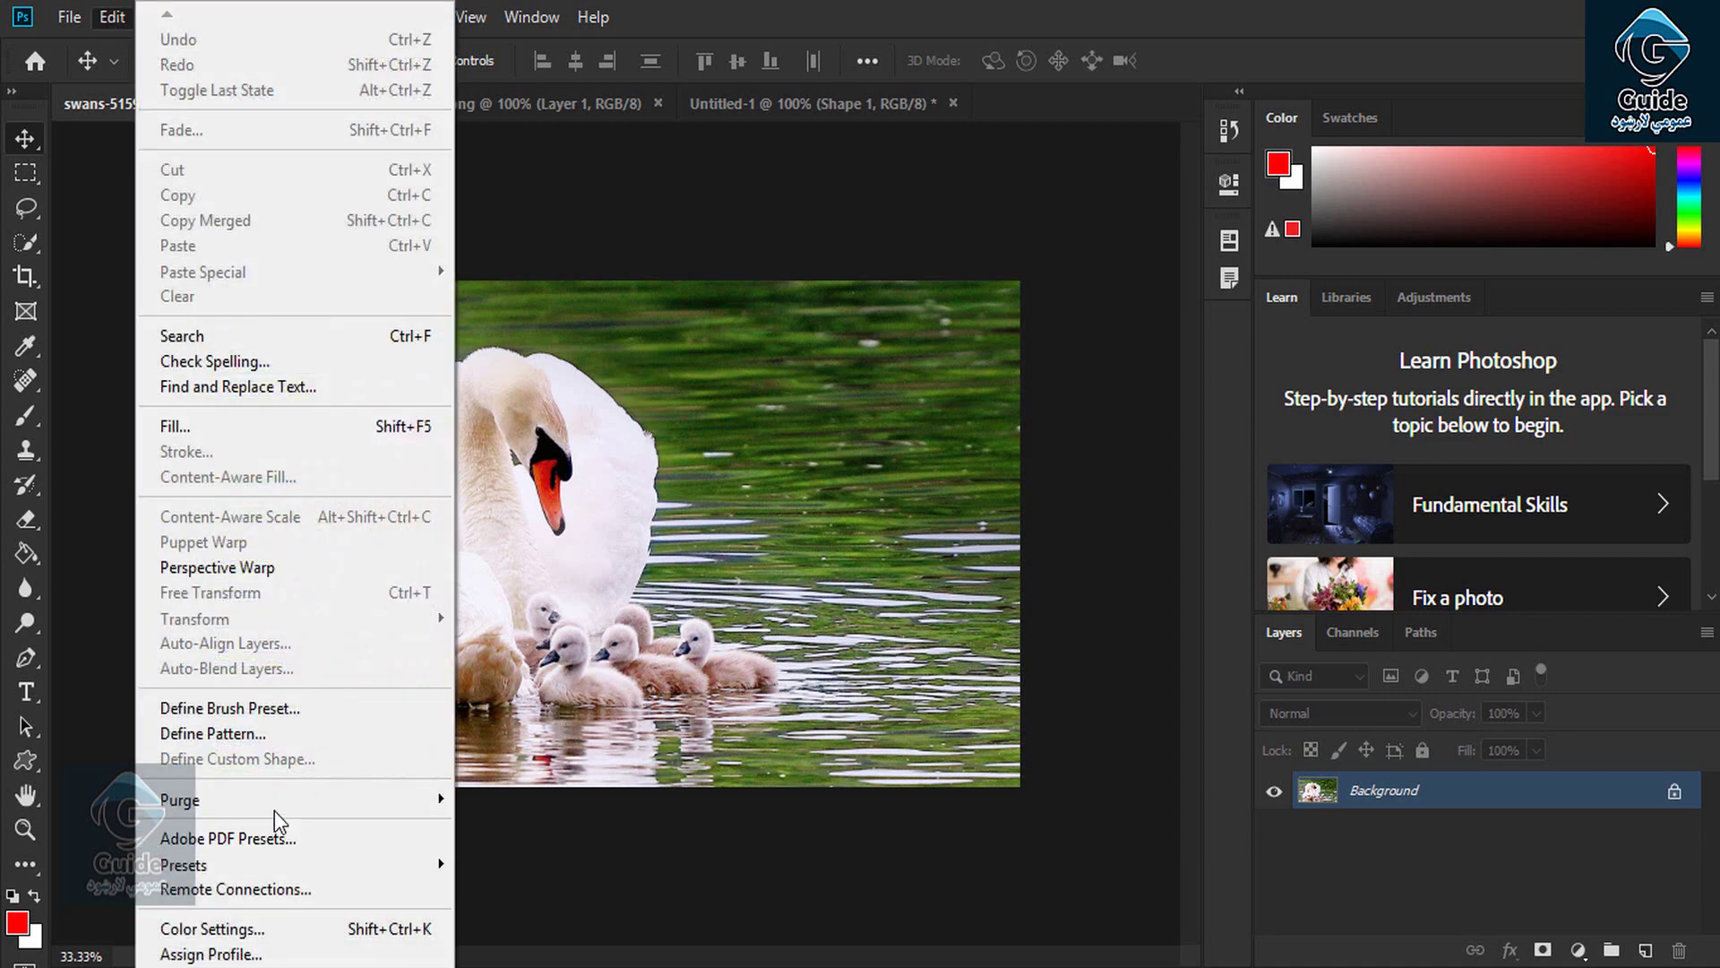
mouse_move(312, 804)
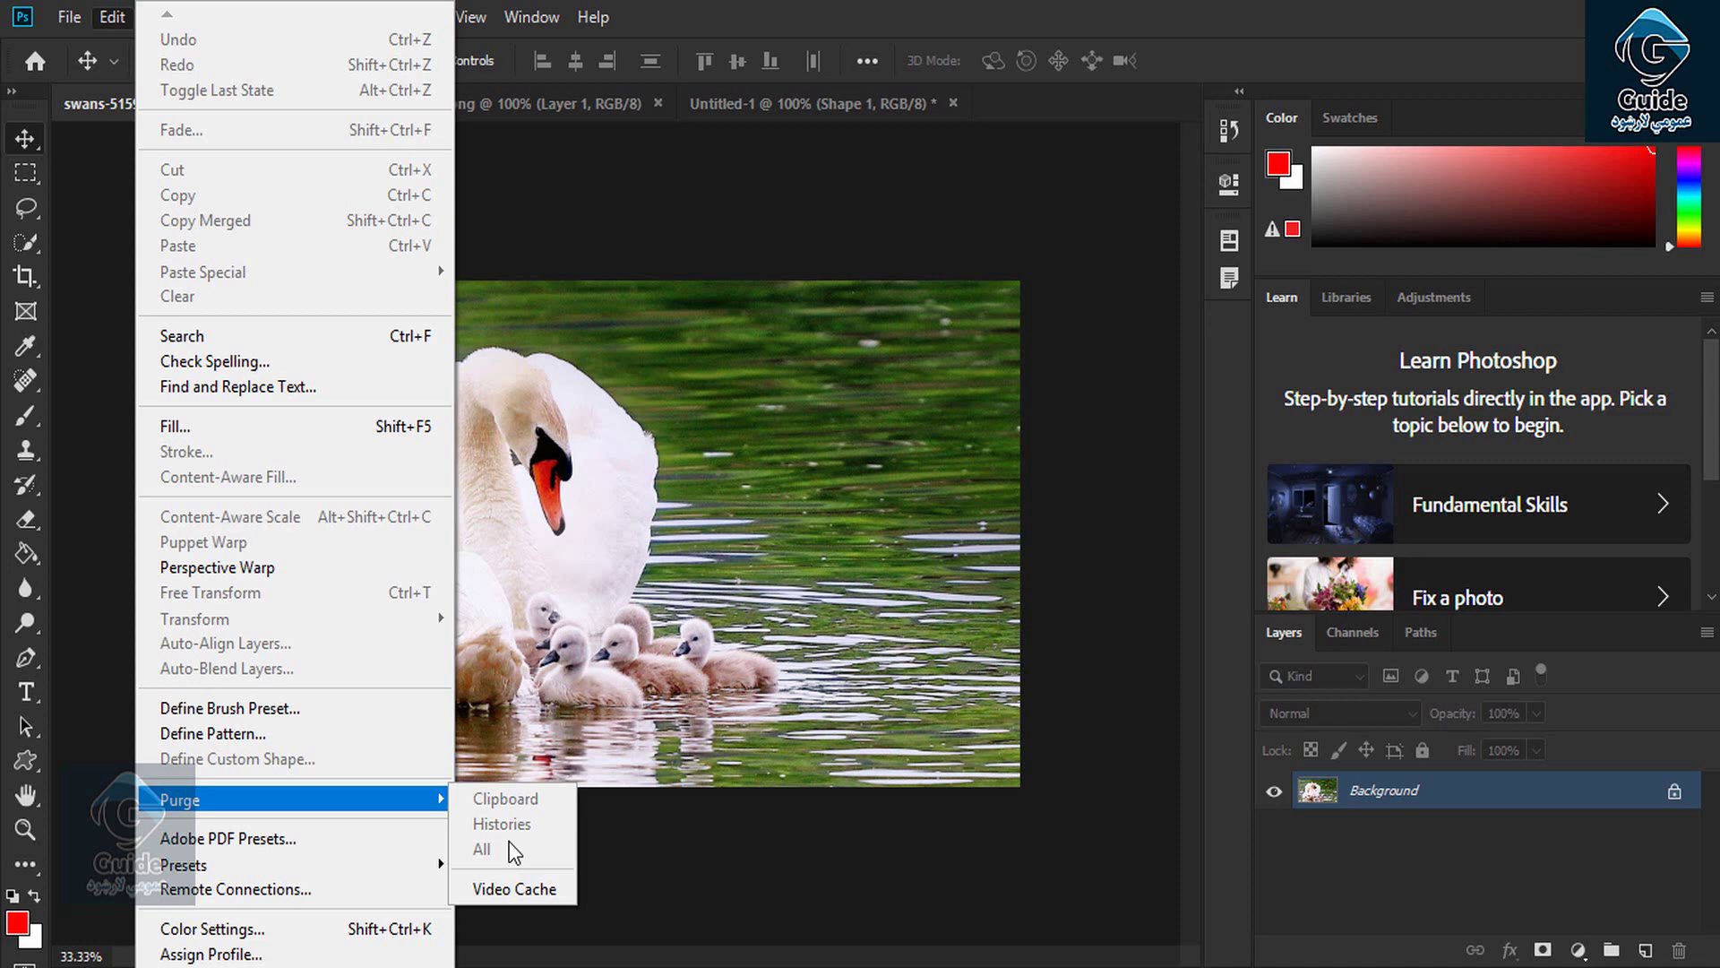
click(703, 724)
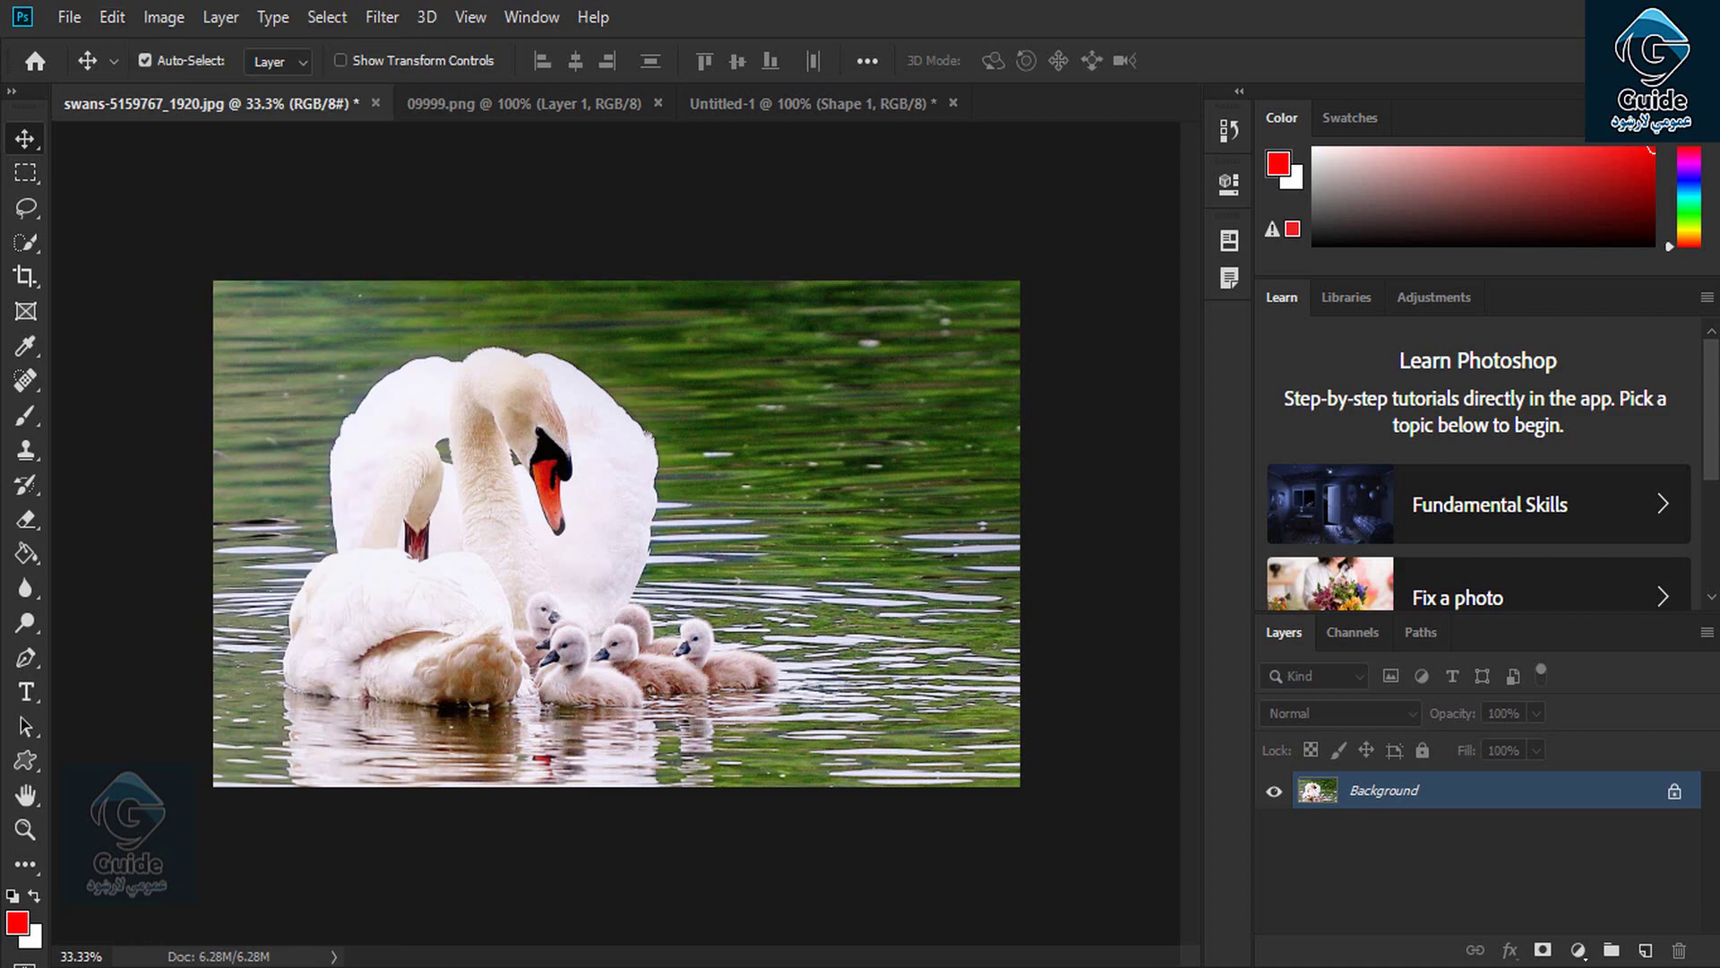
Step: Open the Adobe PDF Presets and review the descriptions of PDF/X-1a:2001, PDF/X-3:2002 and Press Quality
click(115, 20)
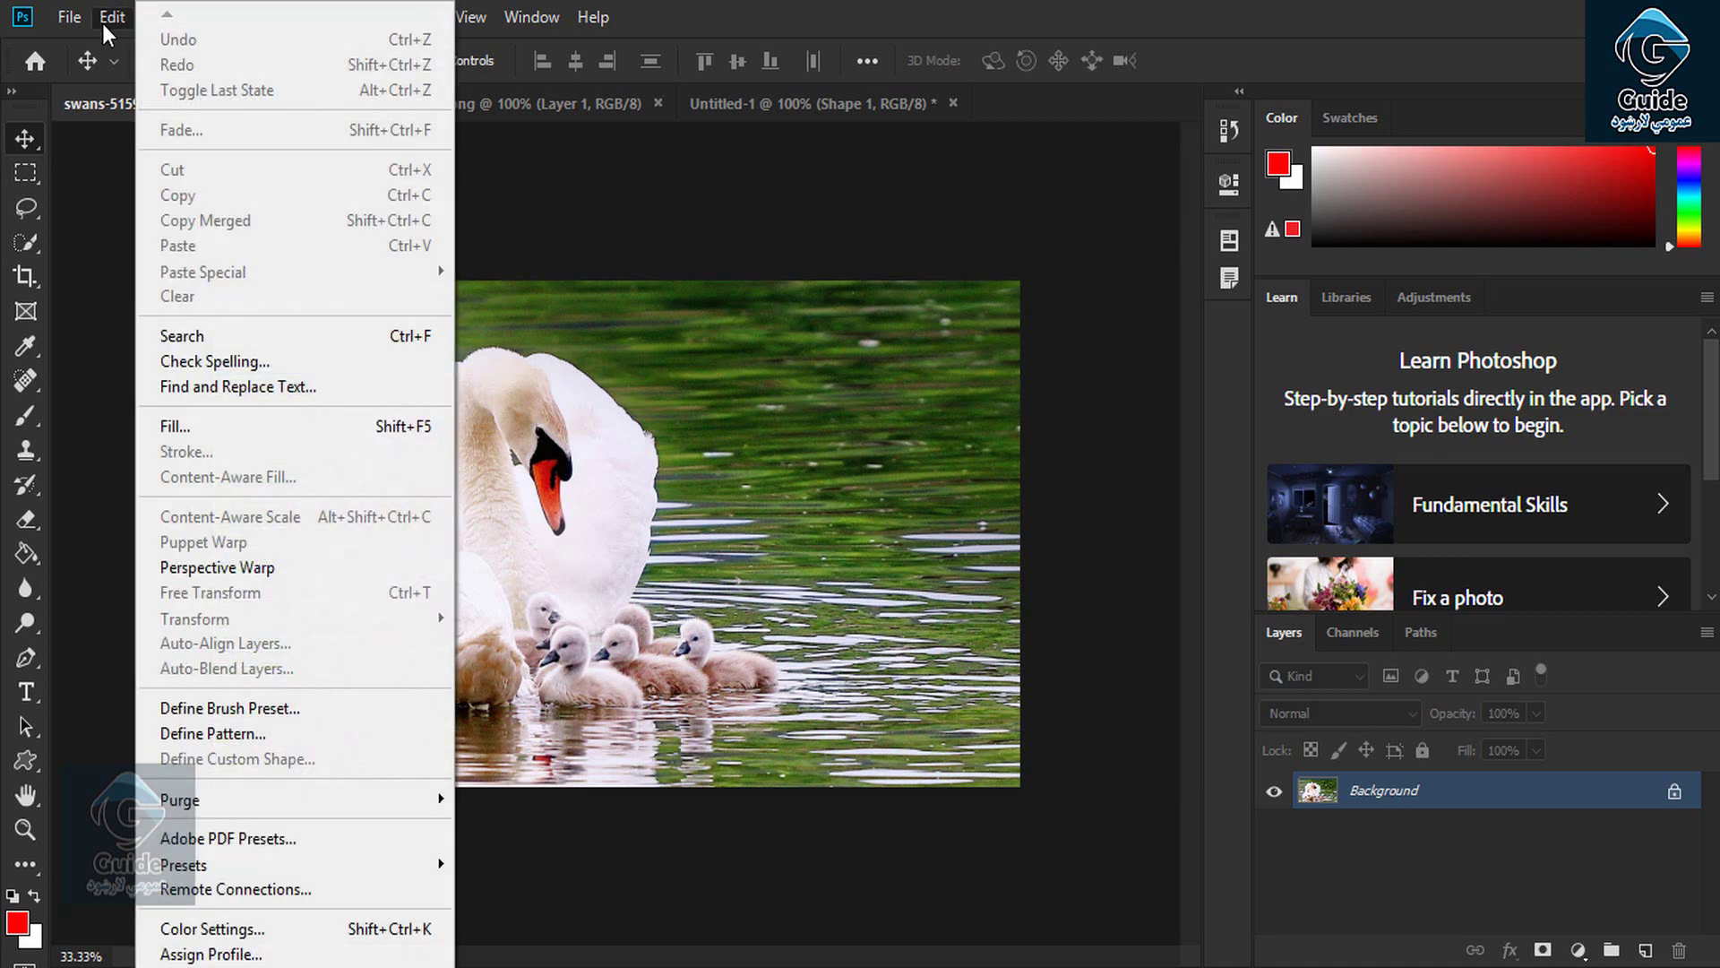
click(321, 831)
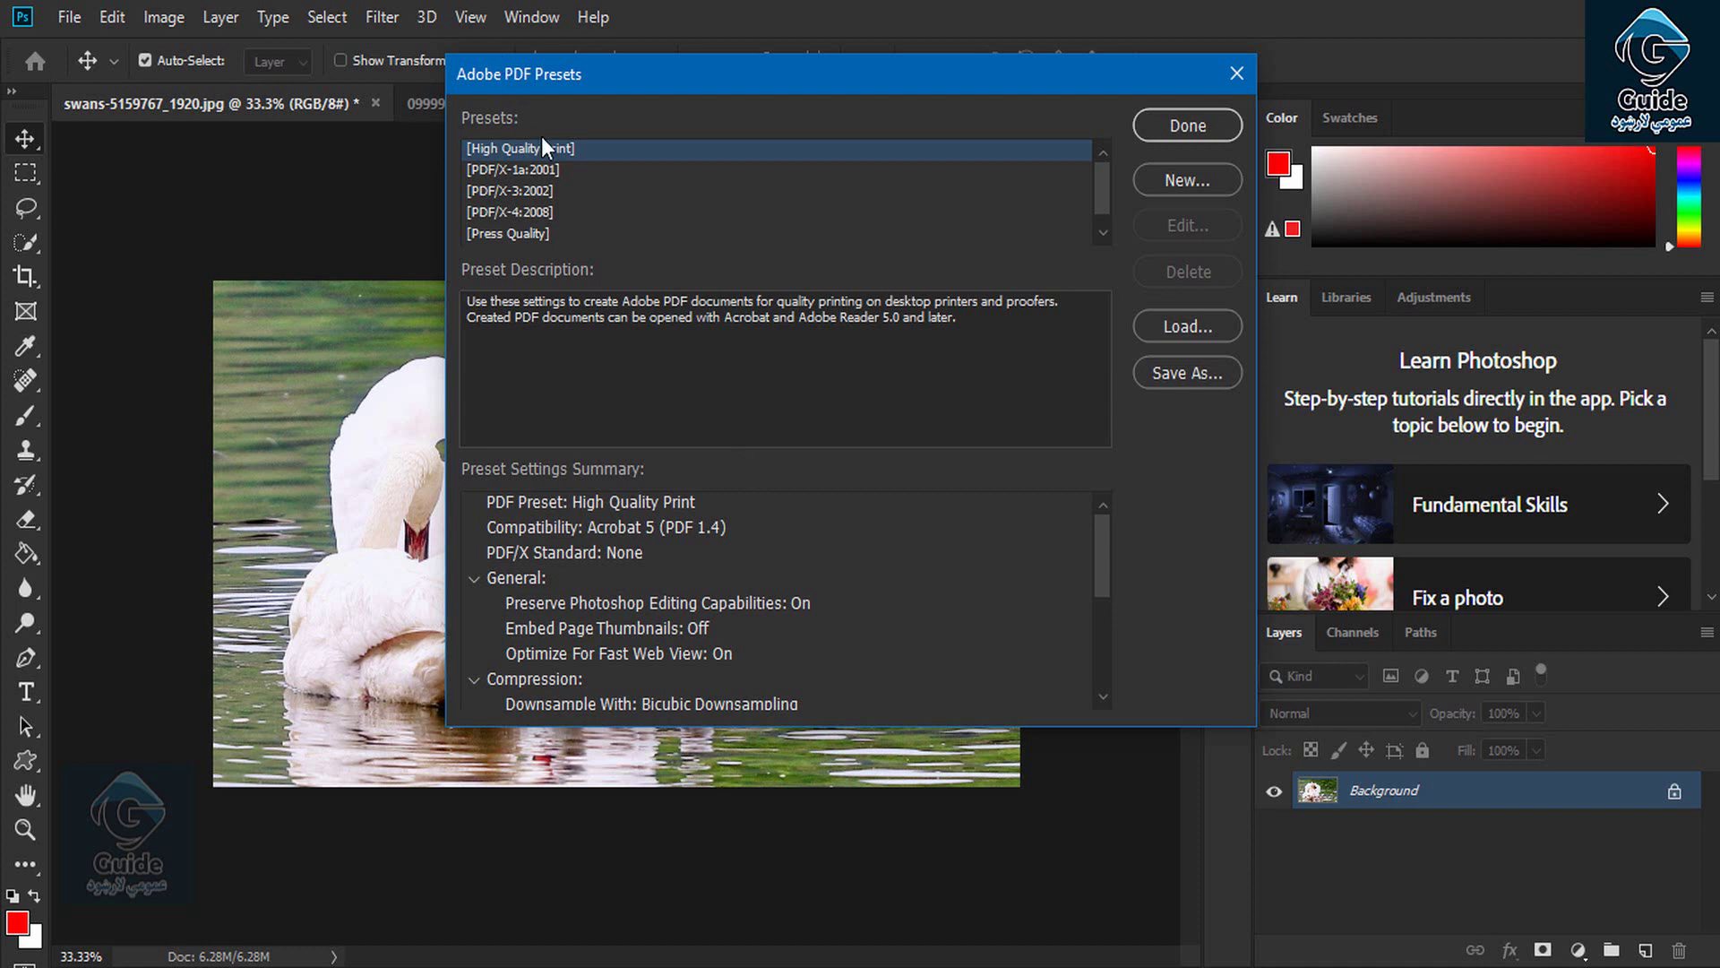
mouse_move(1098, 164)
mouse_down()
mouse_move(1103, 217)
mouse_move(1091, 147)
mouse_up()
click(533, 172)
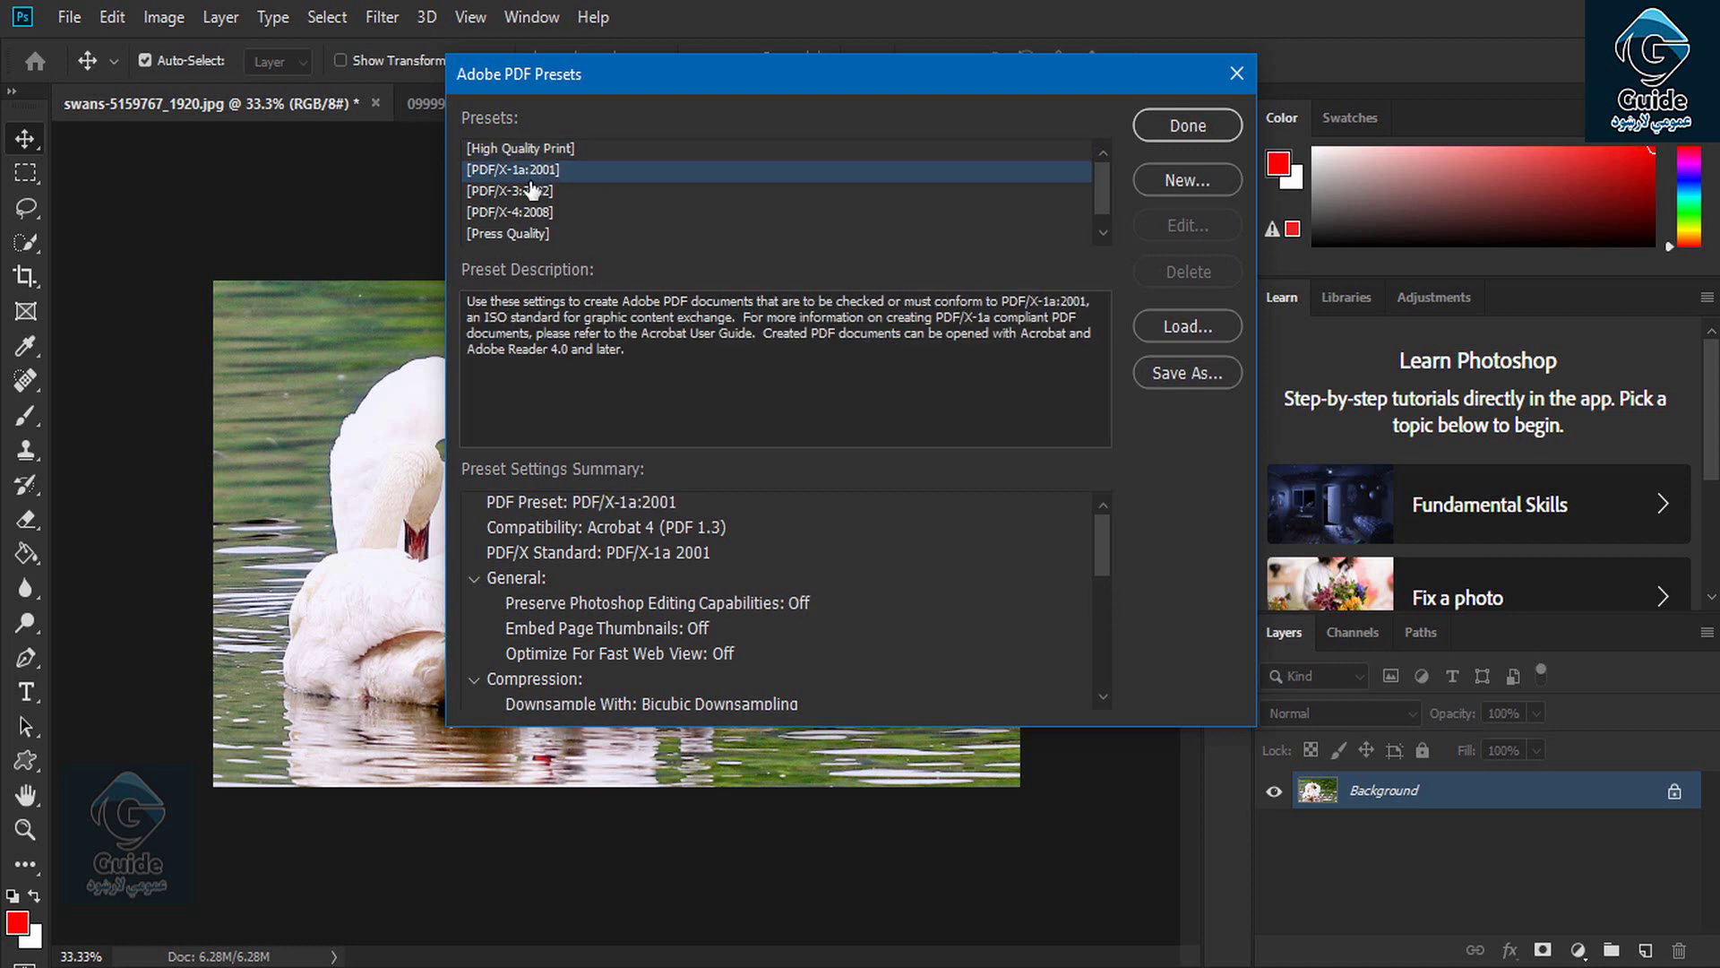
click(529, 190)
click(530, 235)
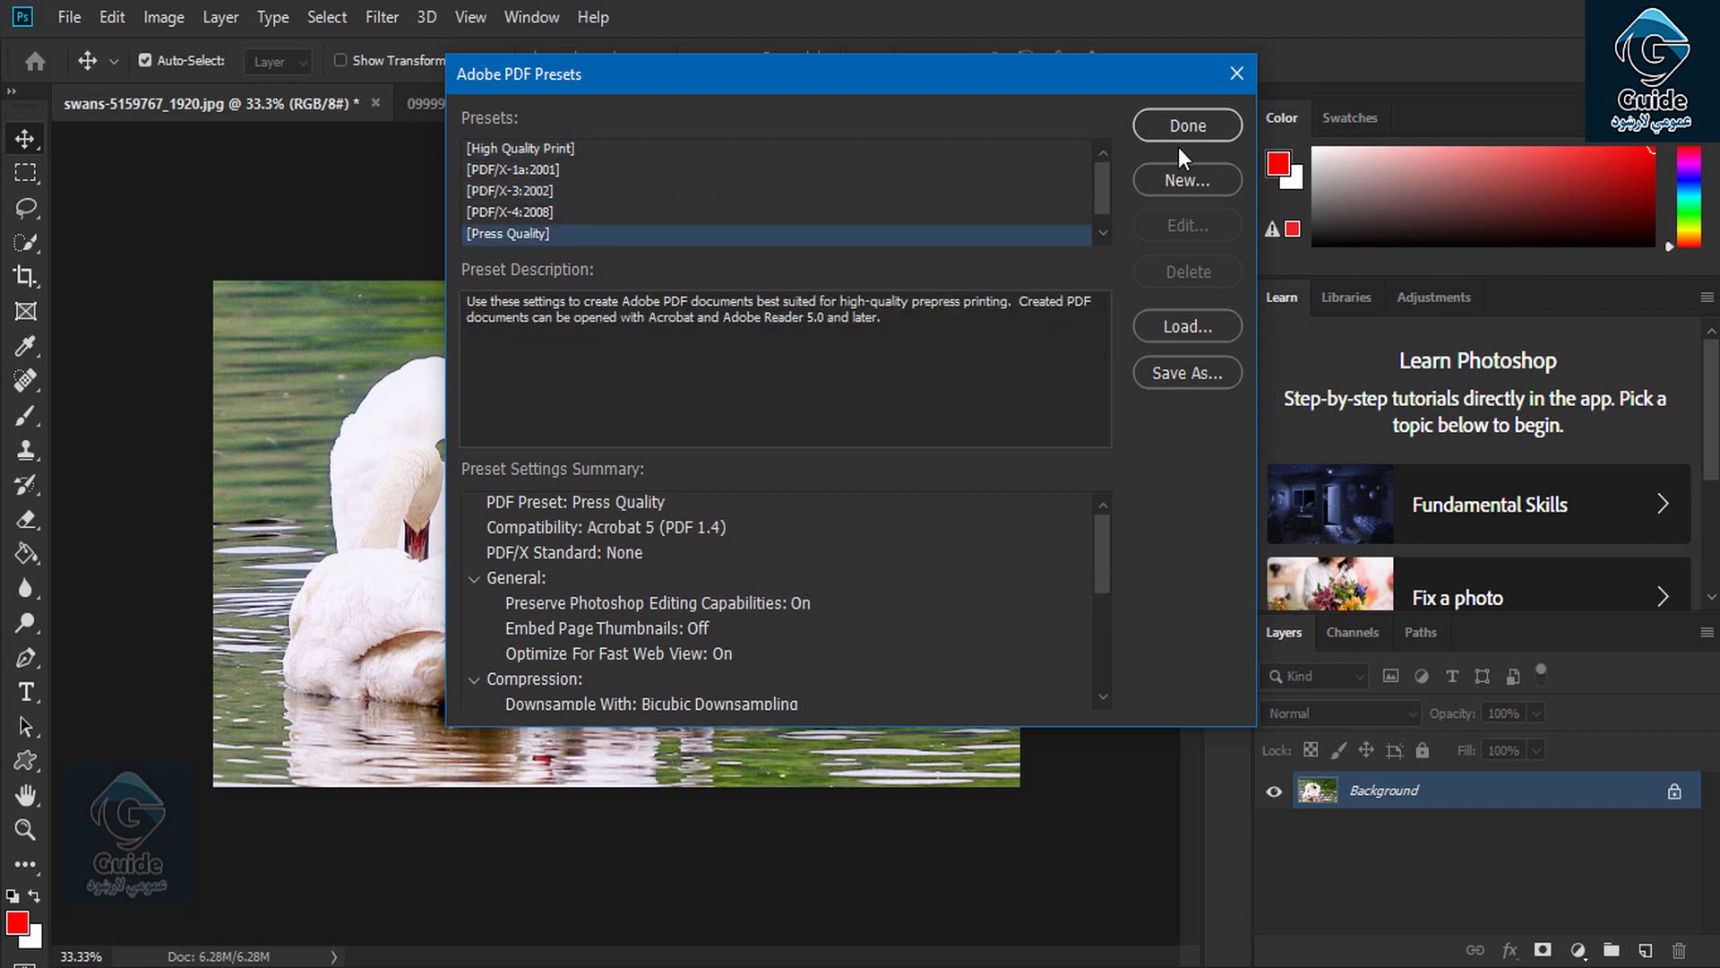
scroll(1102, 190, down, 1)
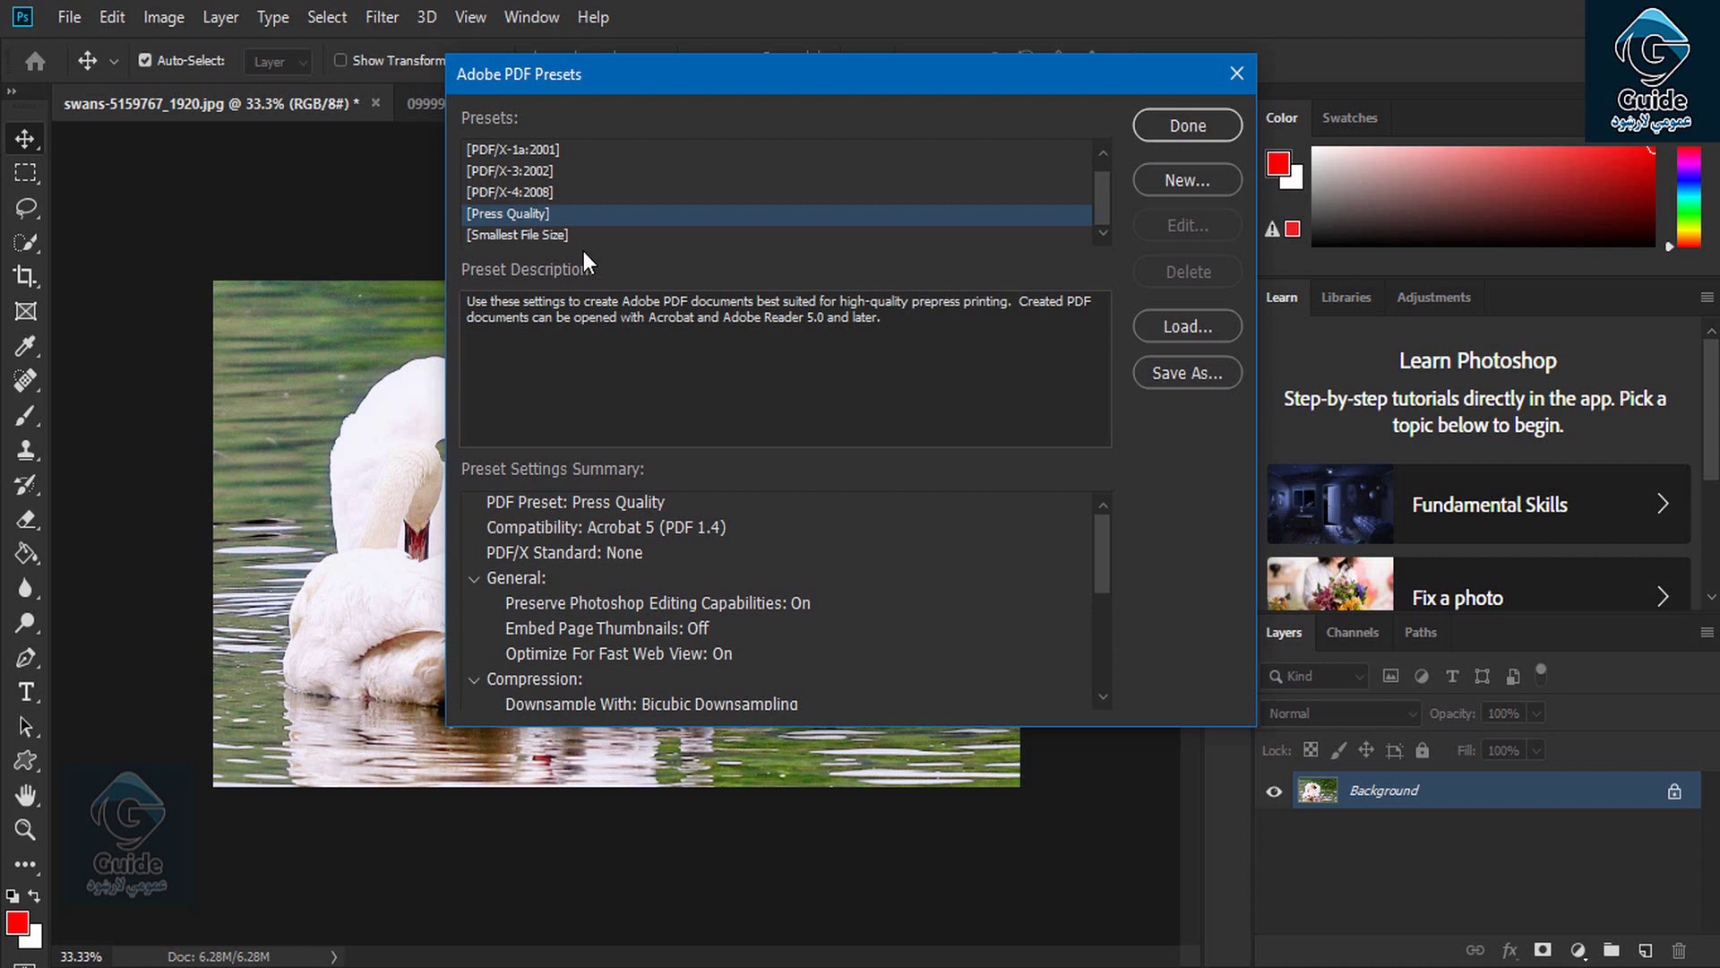
Step: Start a new PDF preset based on Smallest File Size, with JPEG compression and Minimum image quality
click(557, 237)
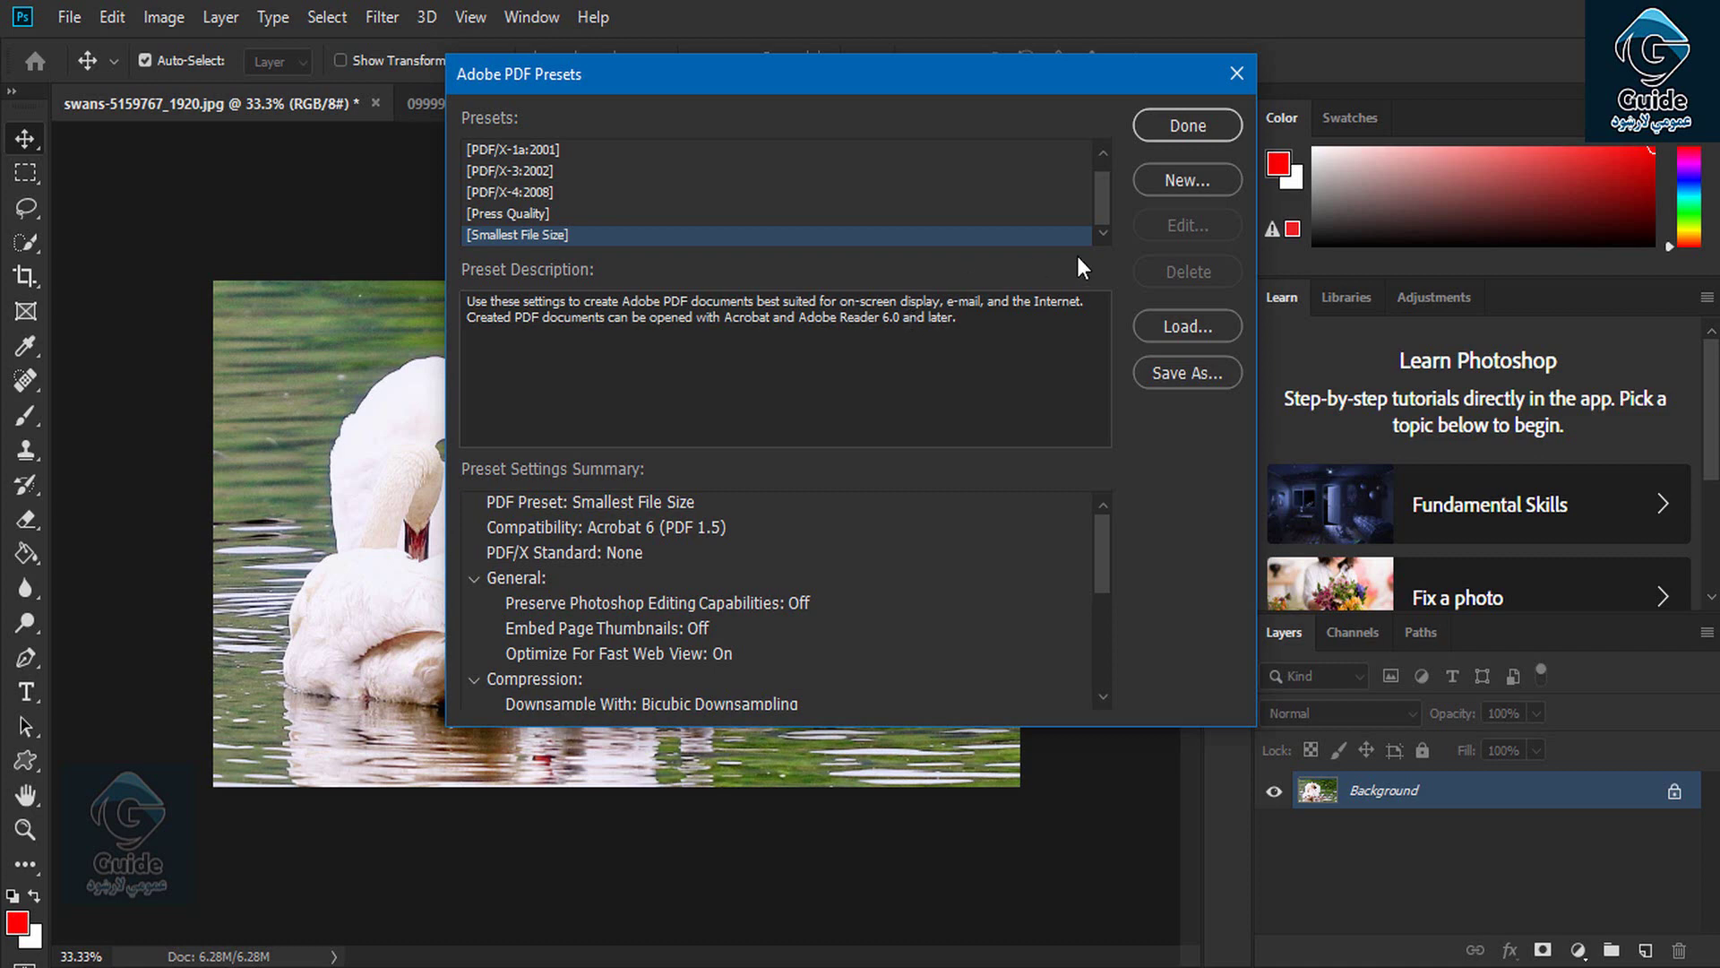
scroll(1100, 184, up, 1)
click(1164, 178)
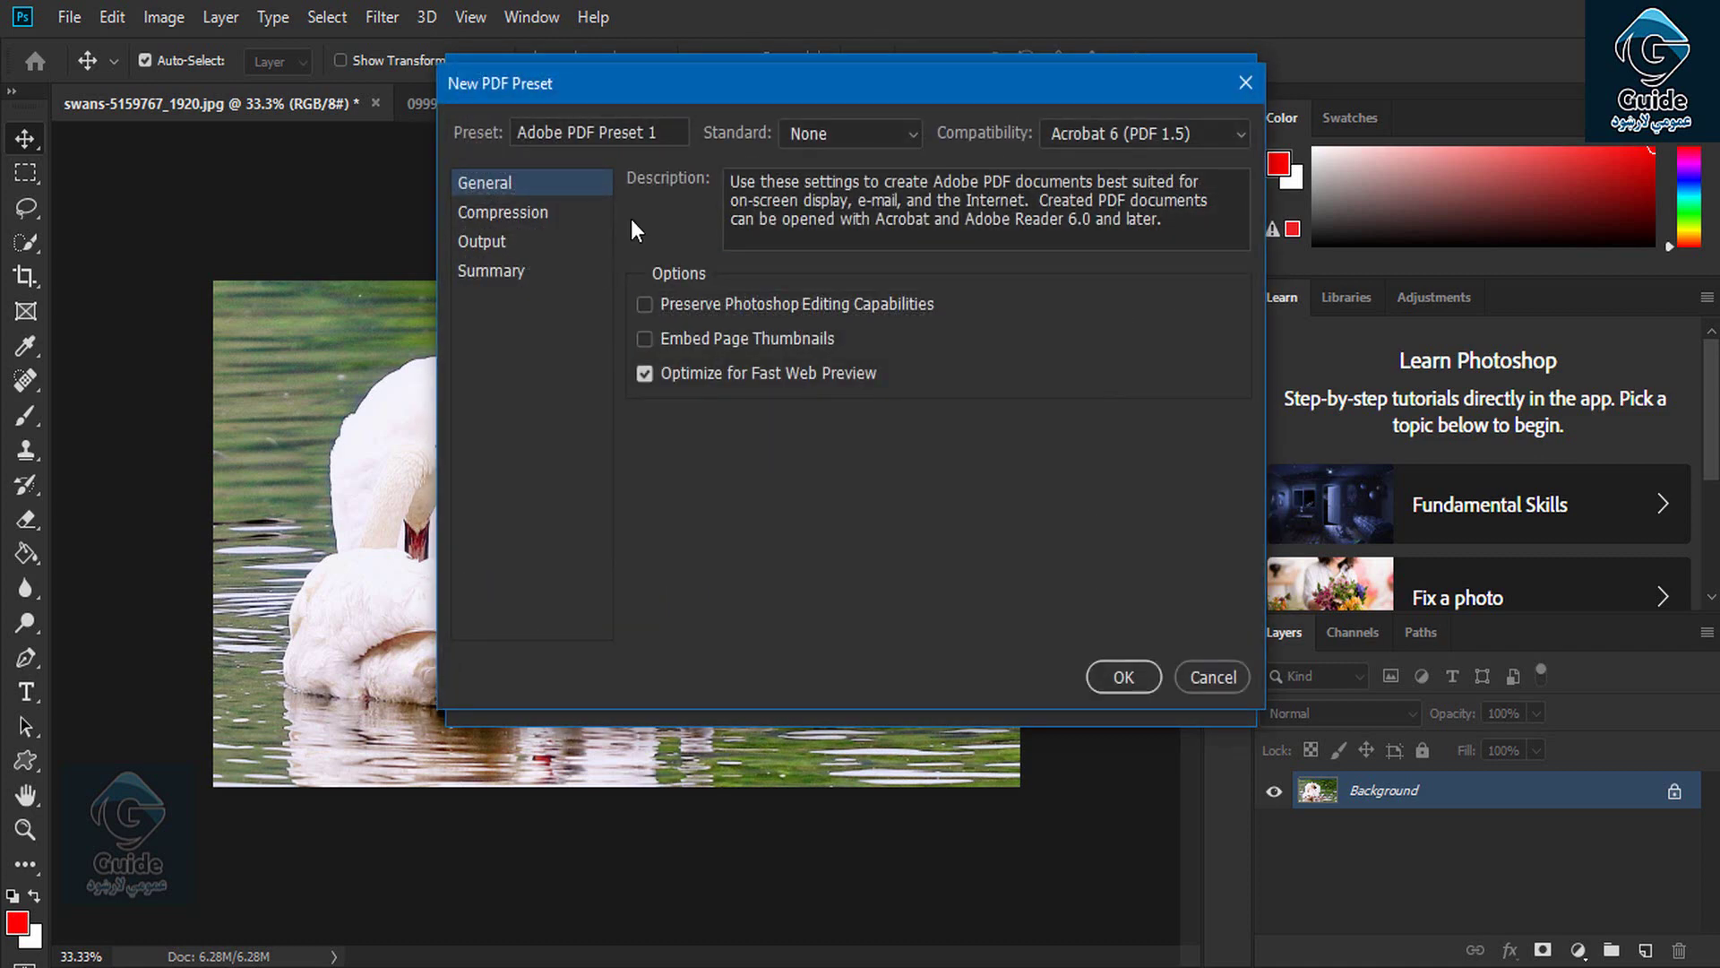
click(776, 219)
click(525, 211)
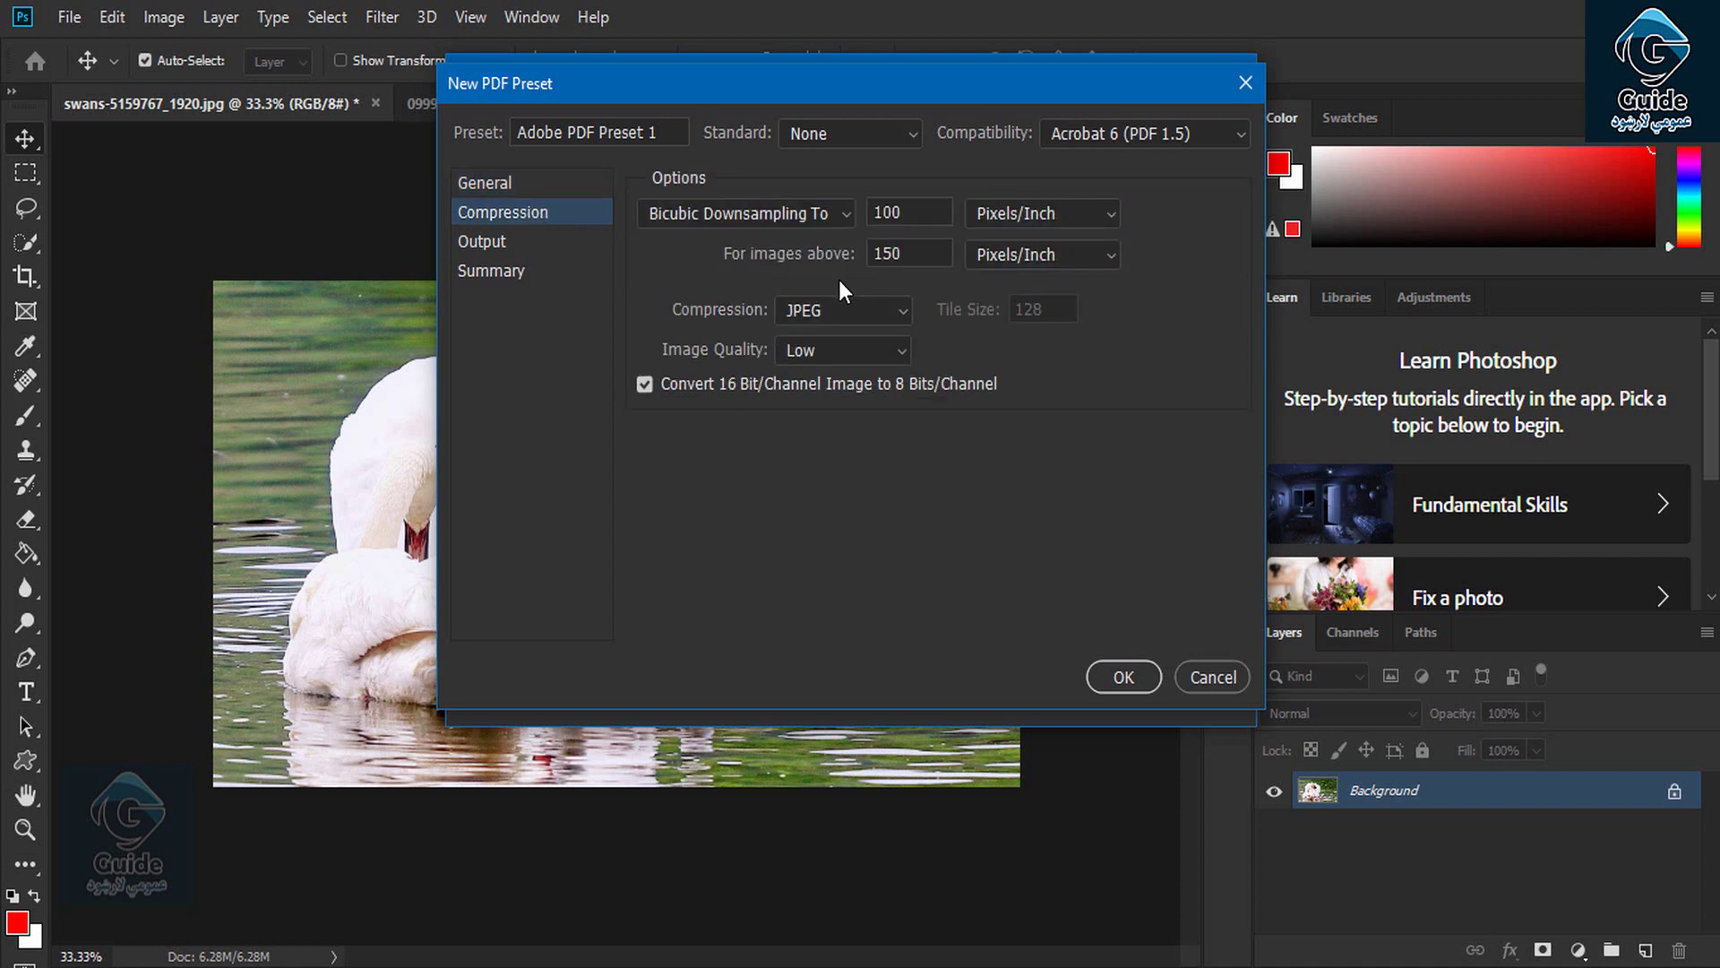
click(840, 308)
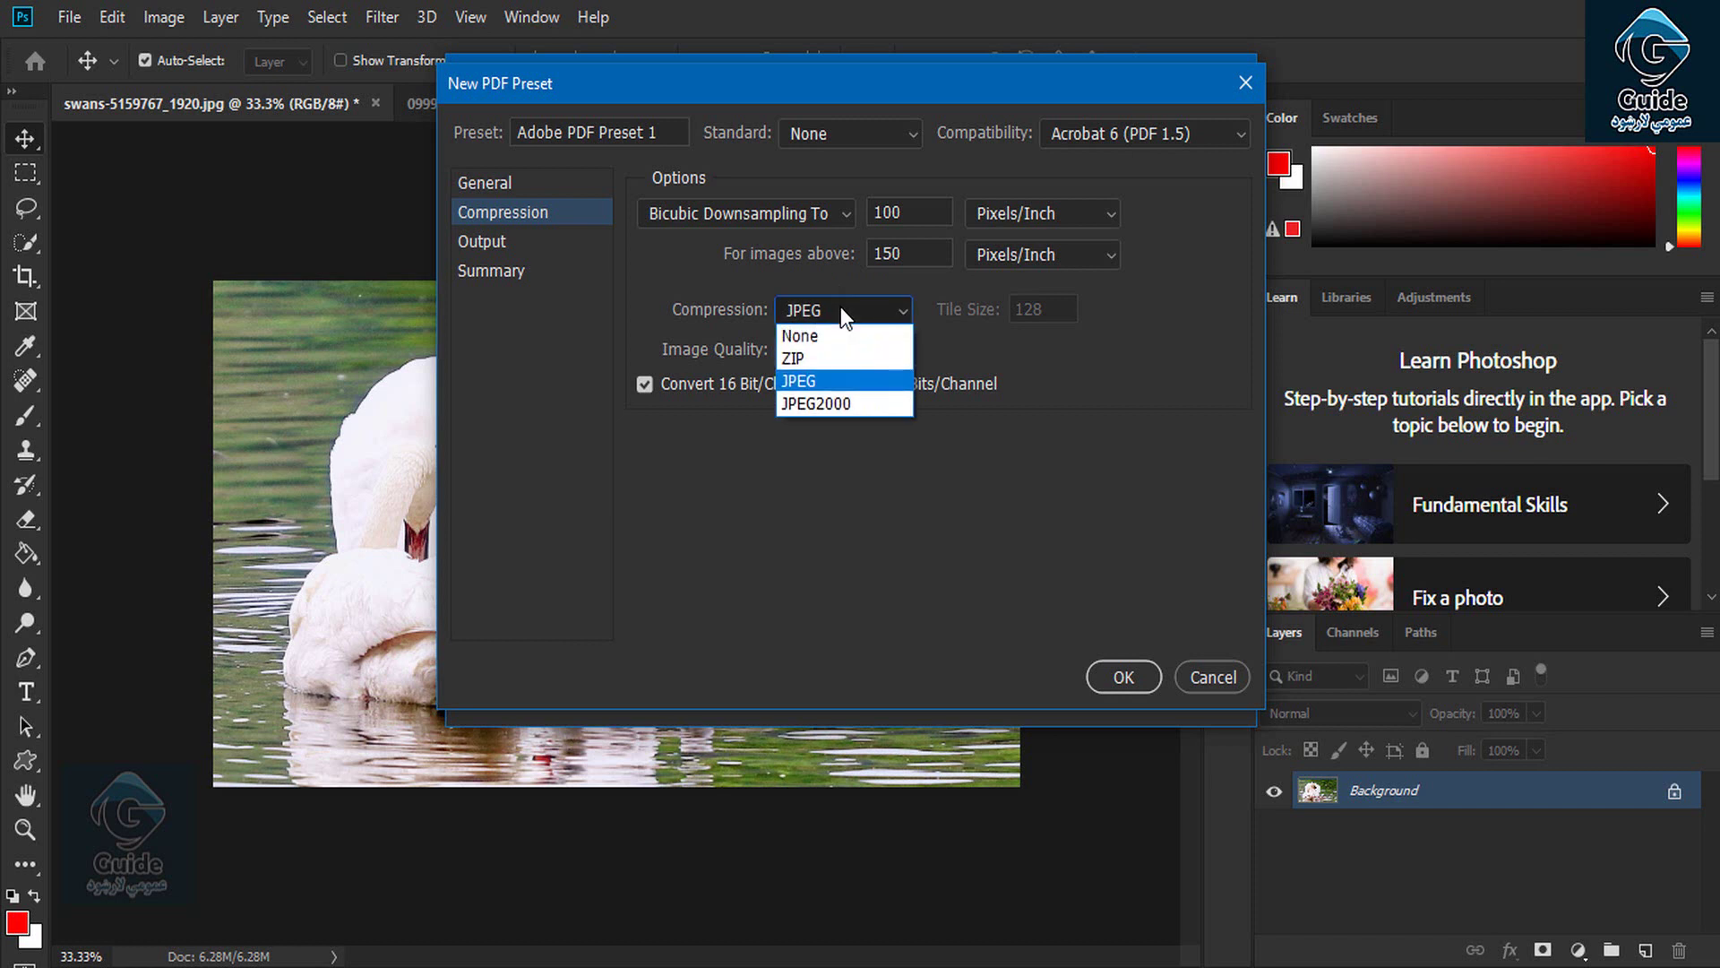
click(840, 307)
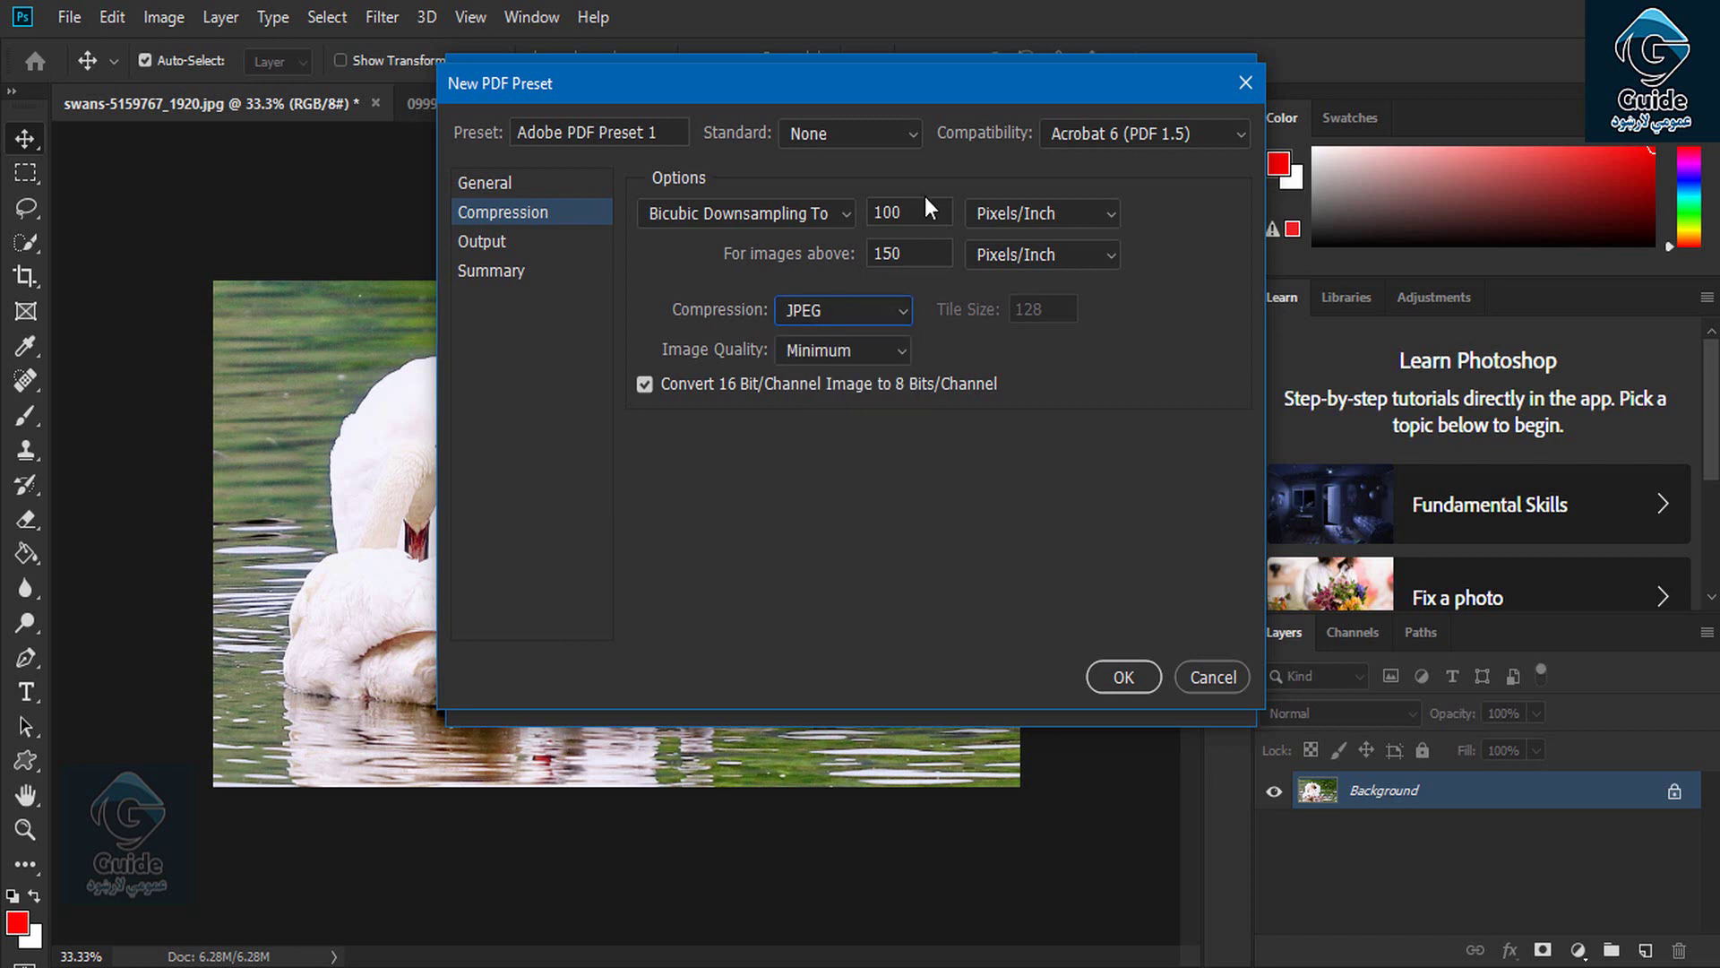
Step: Review the new preset's output and summary settings, keep Acrobat 6 (PDF 1.5) compatibility, and save it as Adobe PDF Preset 1
click(506, 250)
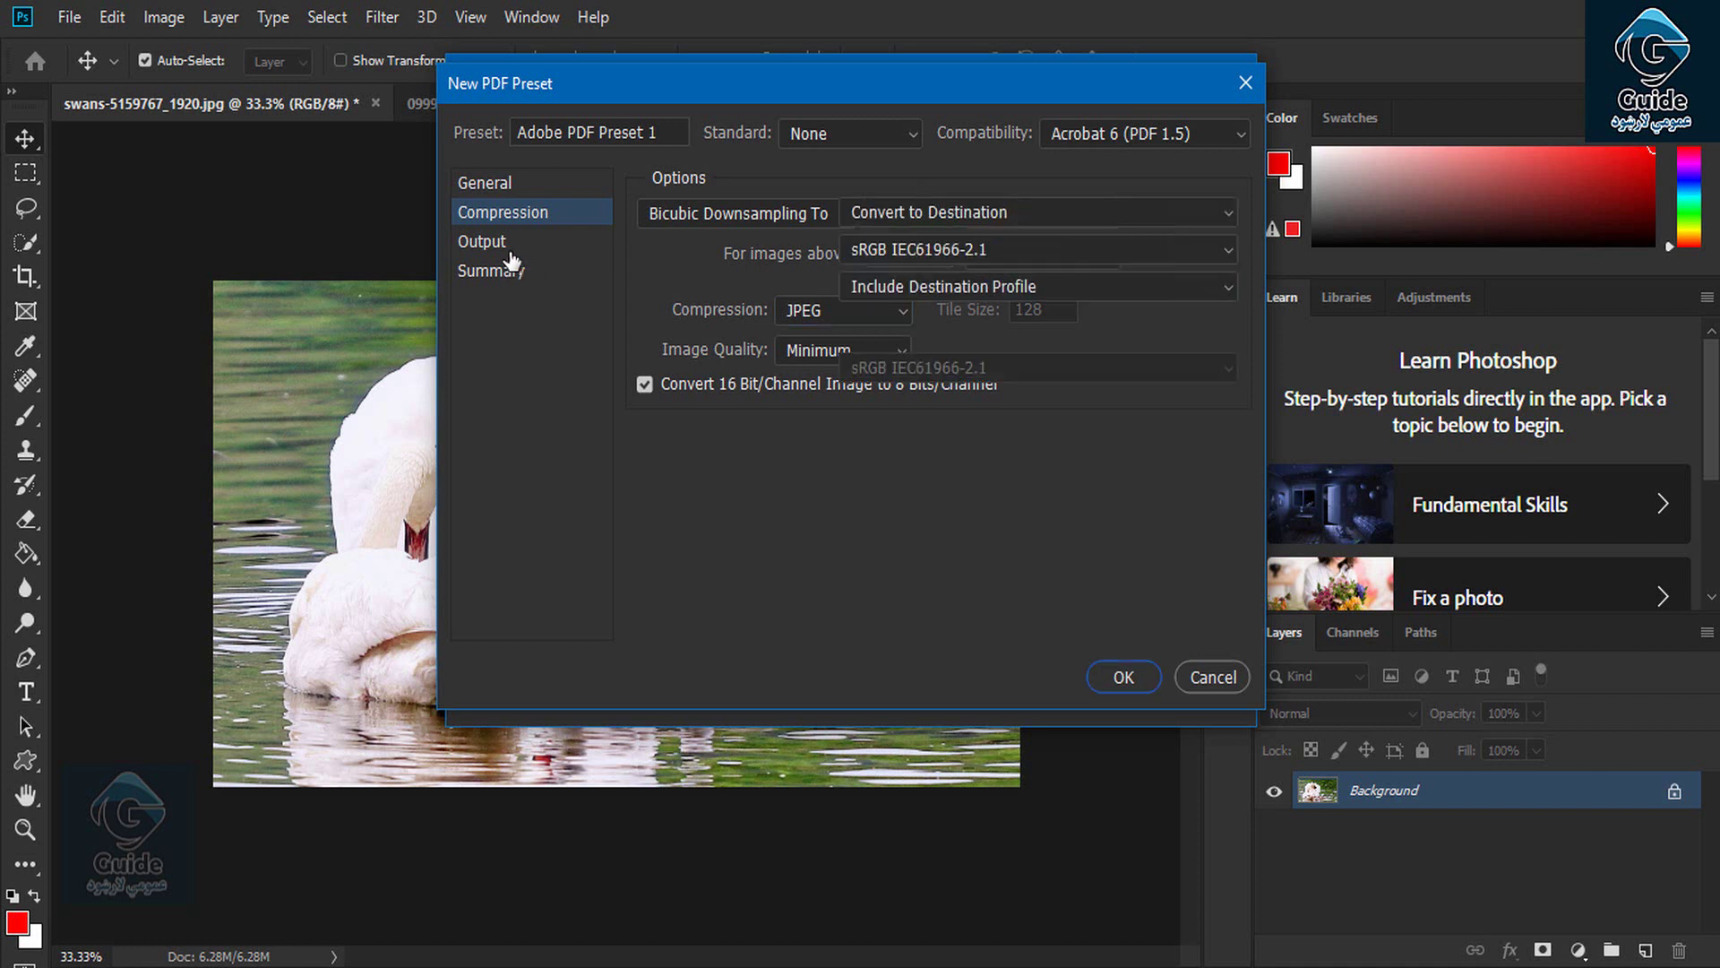
click(506, 276)
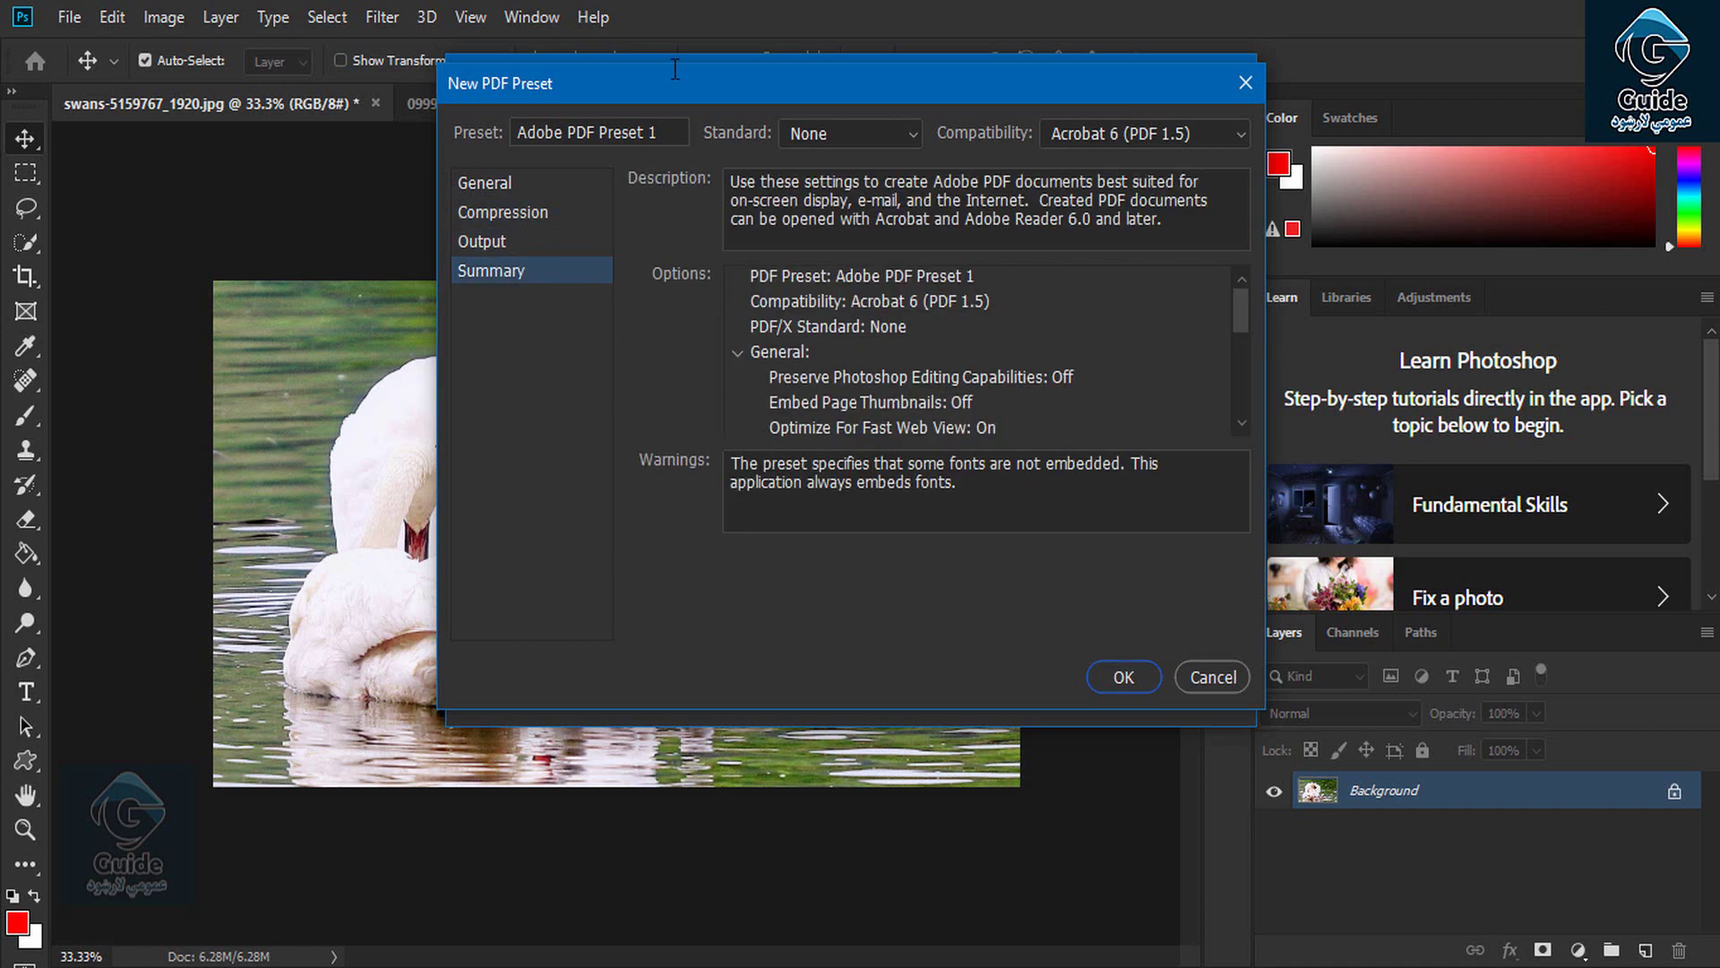
click(1093, 131)
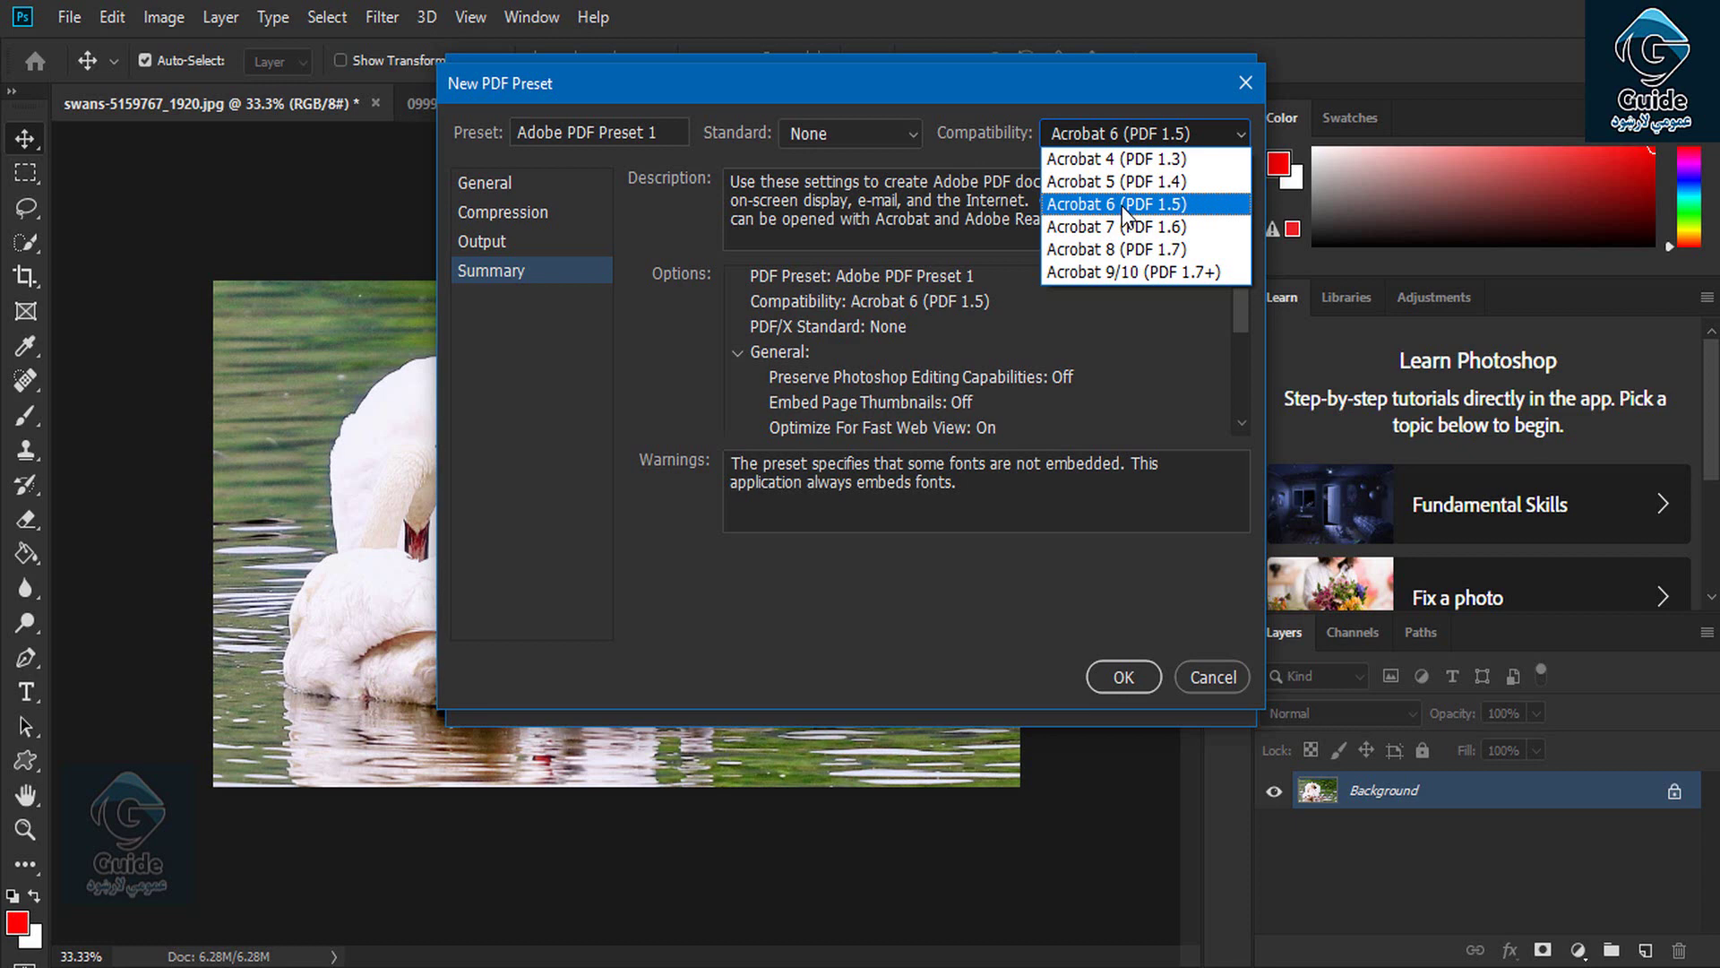
click(1182, 560)
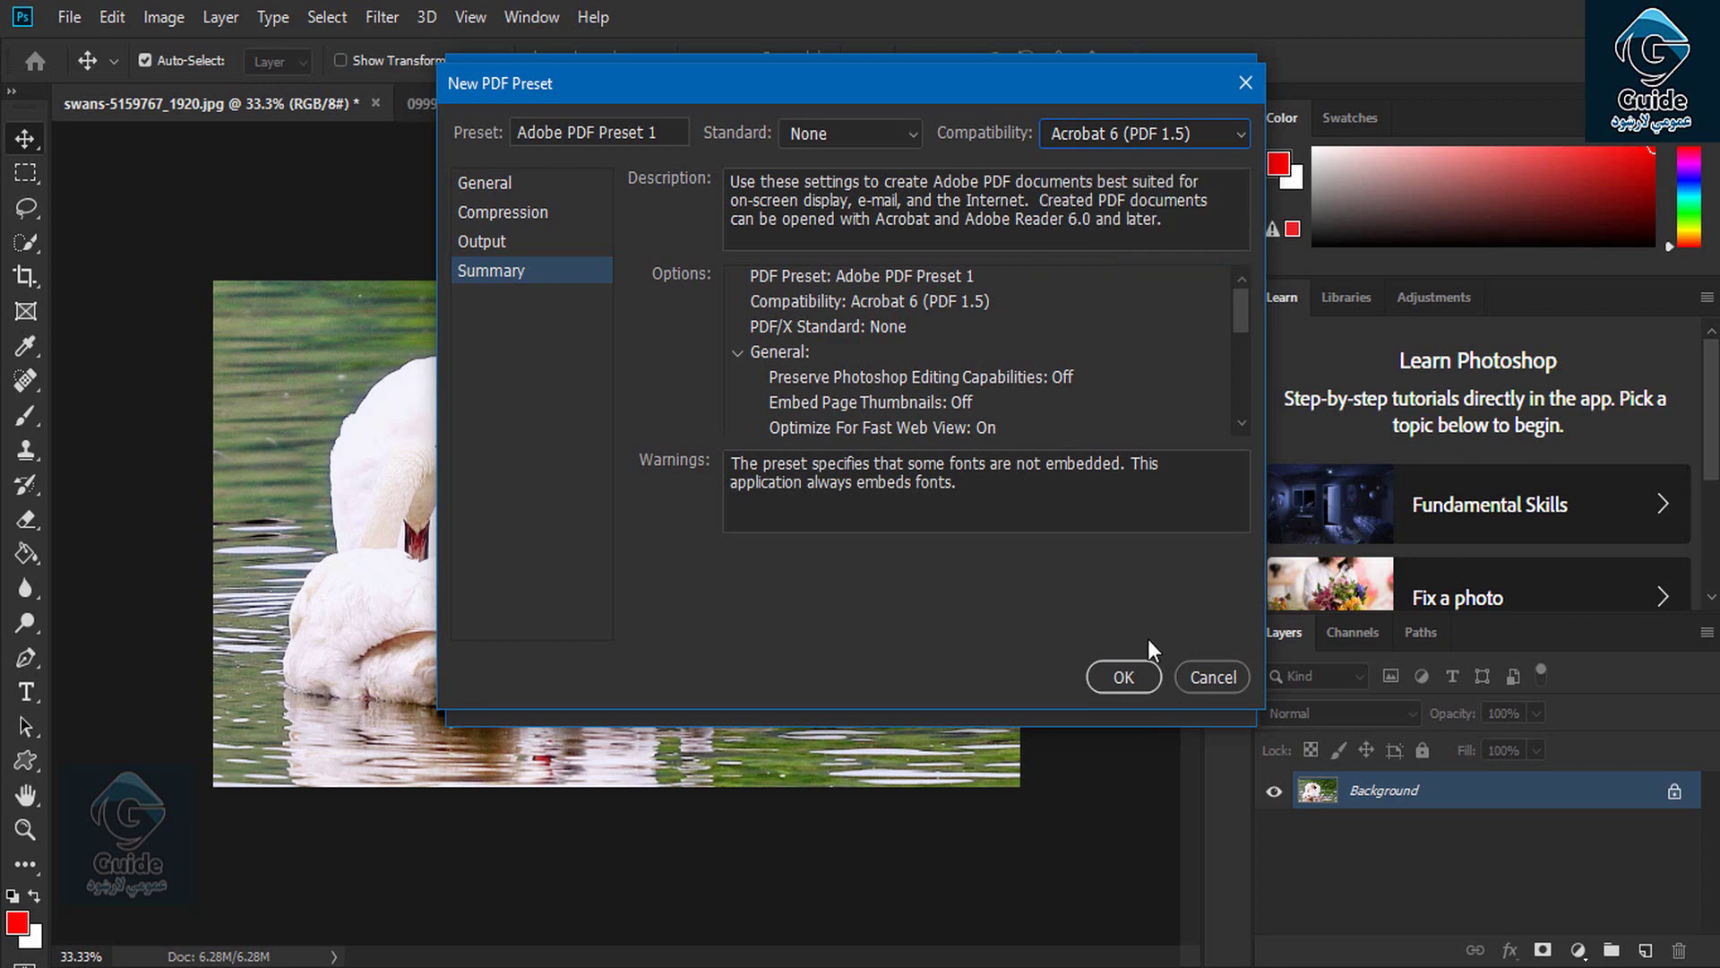
click(1141, 670)
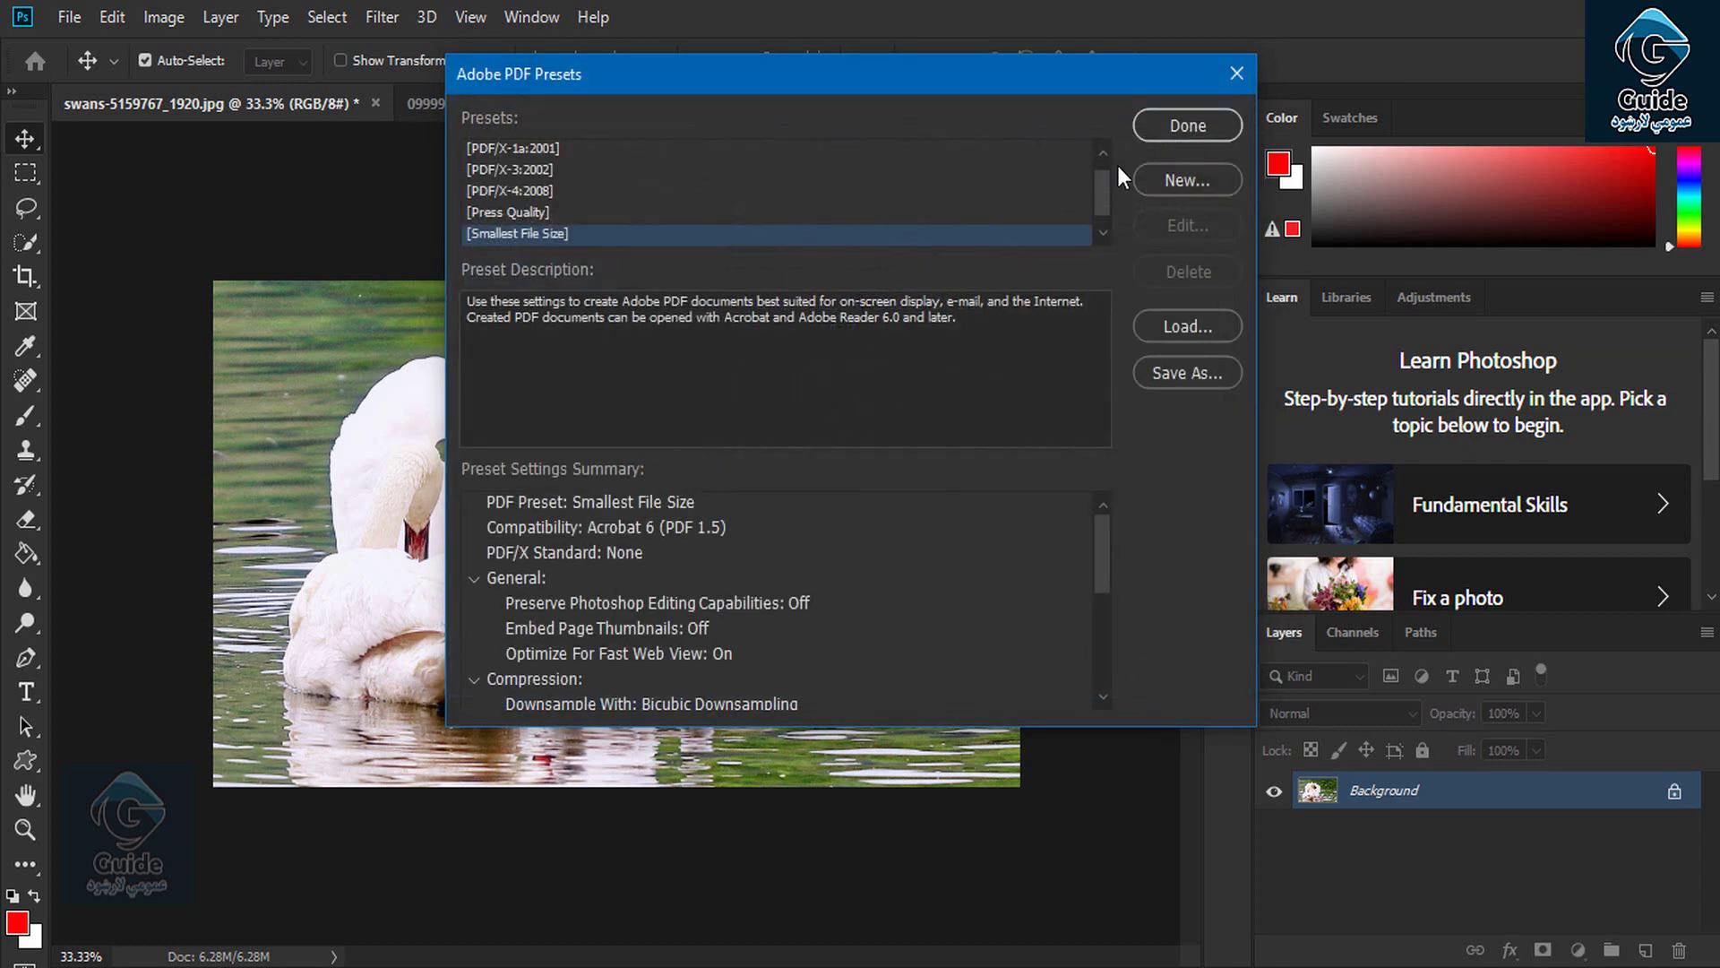
Step: View the description and settings of Adobe PDF Preset 1, and close the Adobe PDF Presets dialog
drag(1100, 184, 1104, 216)
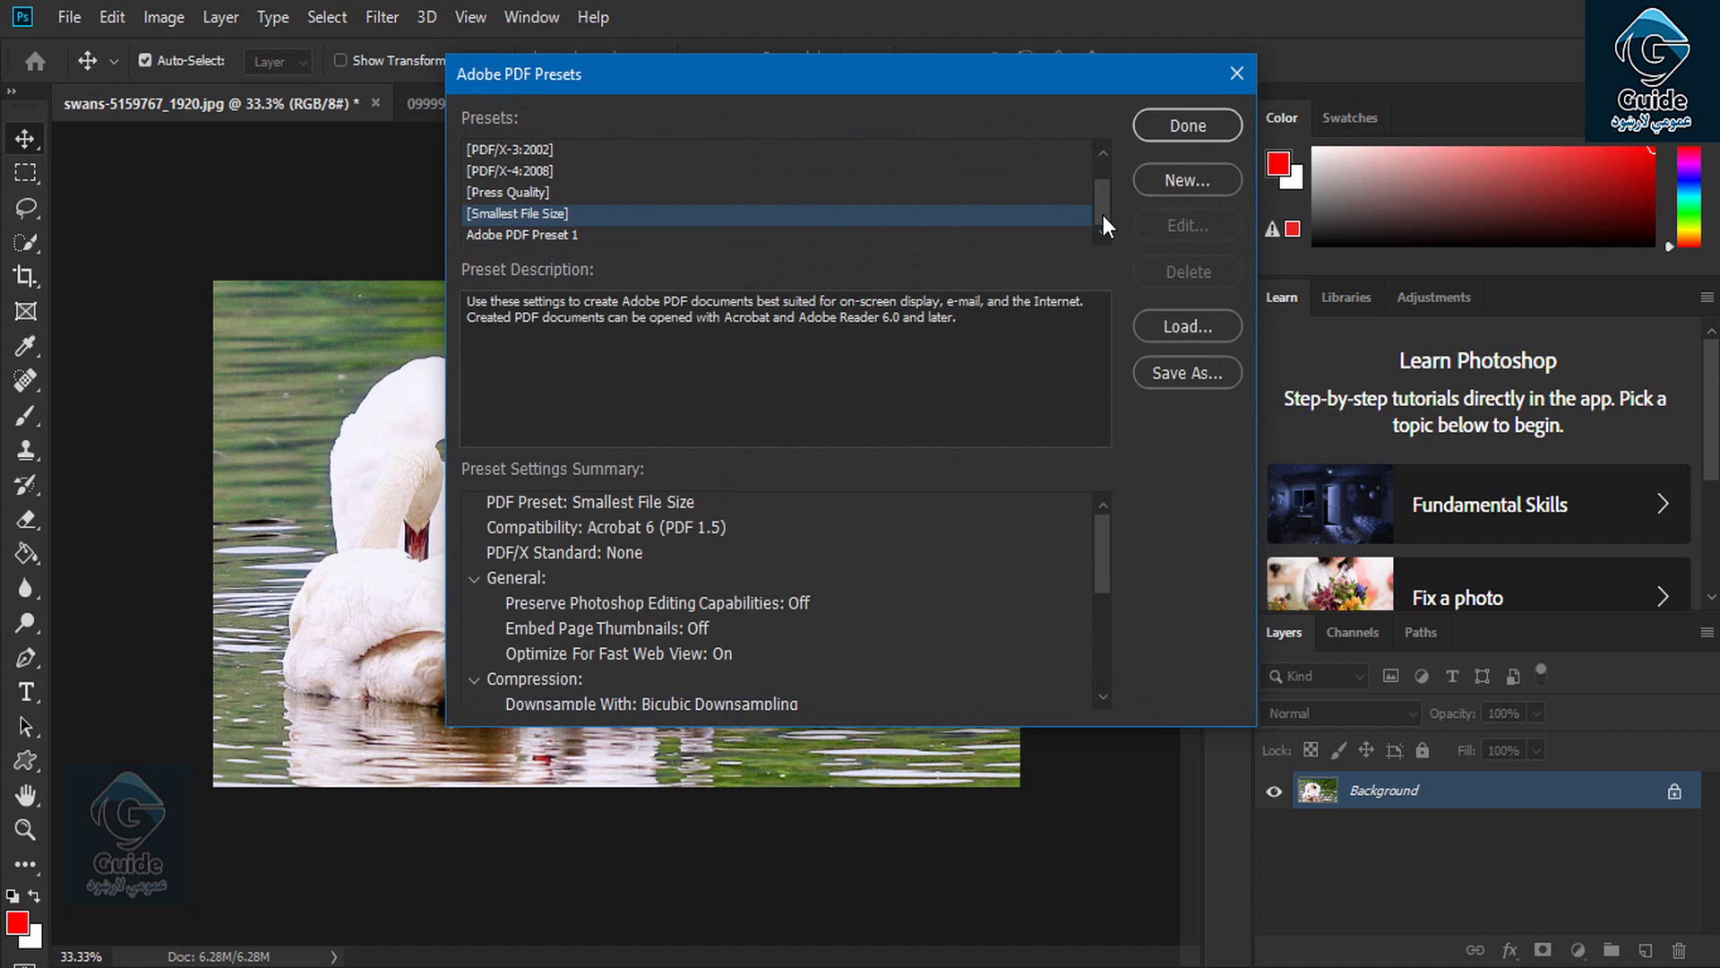
click(529, 236)
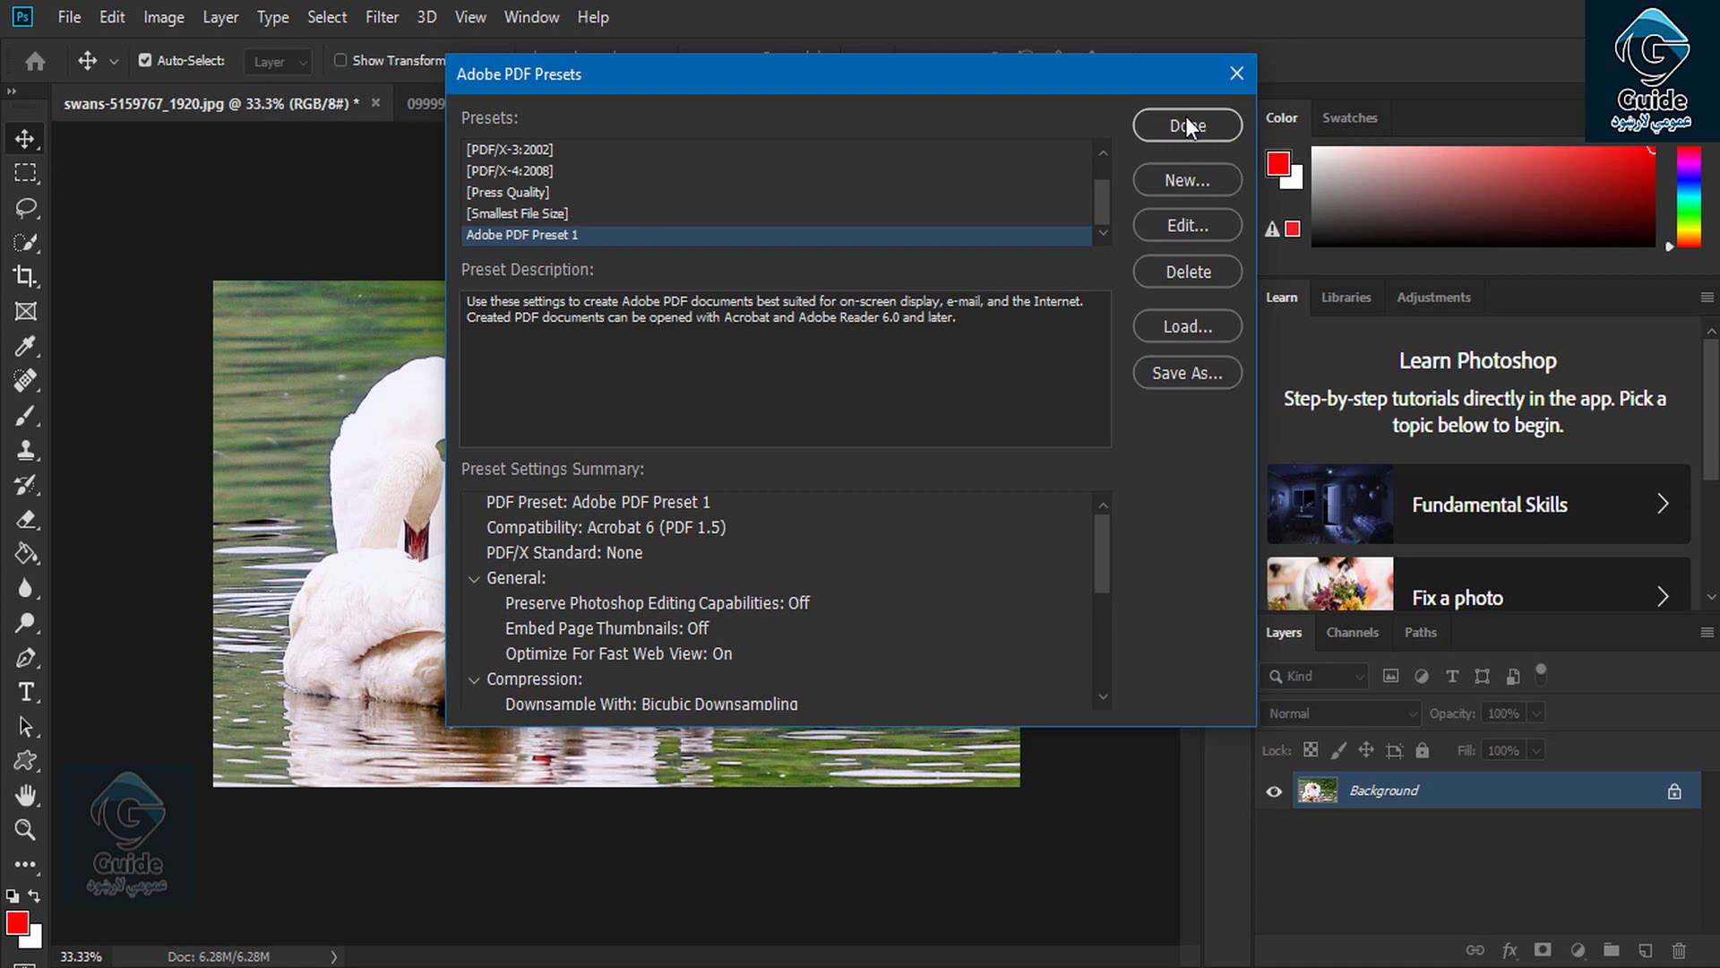
click(1238, 72)
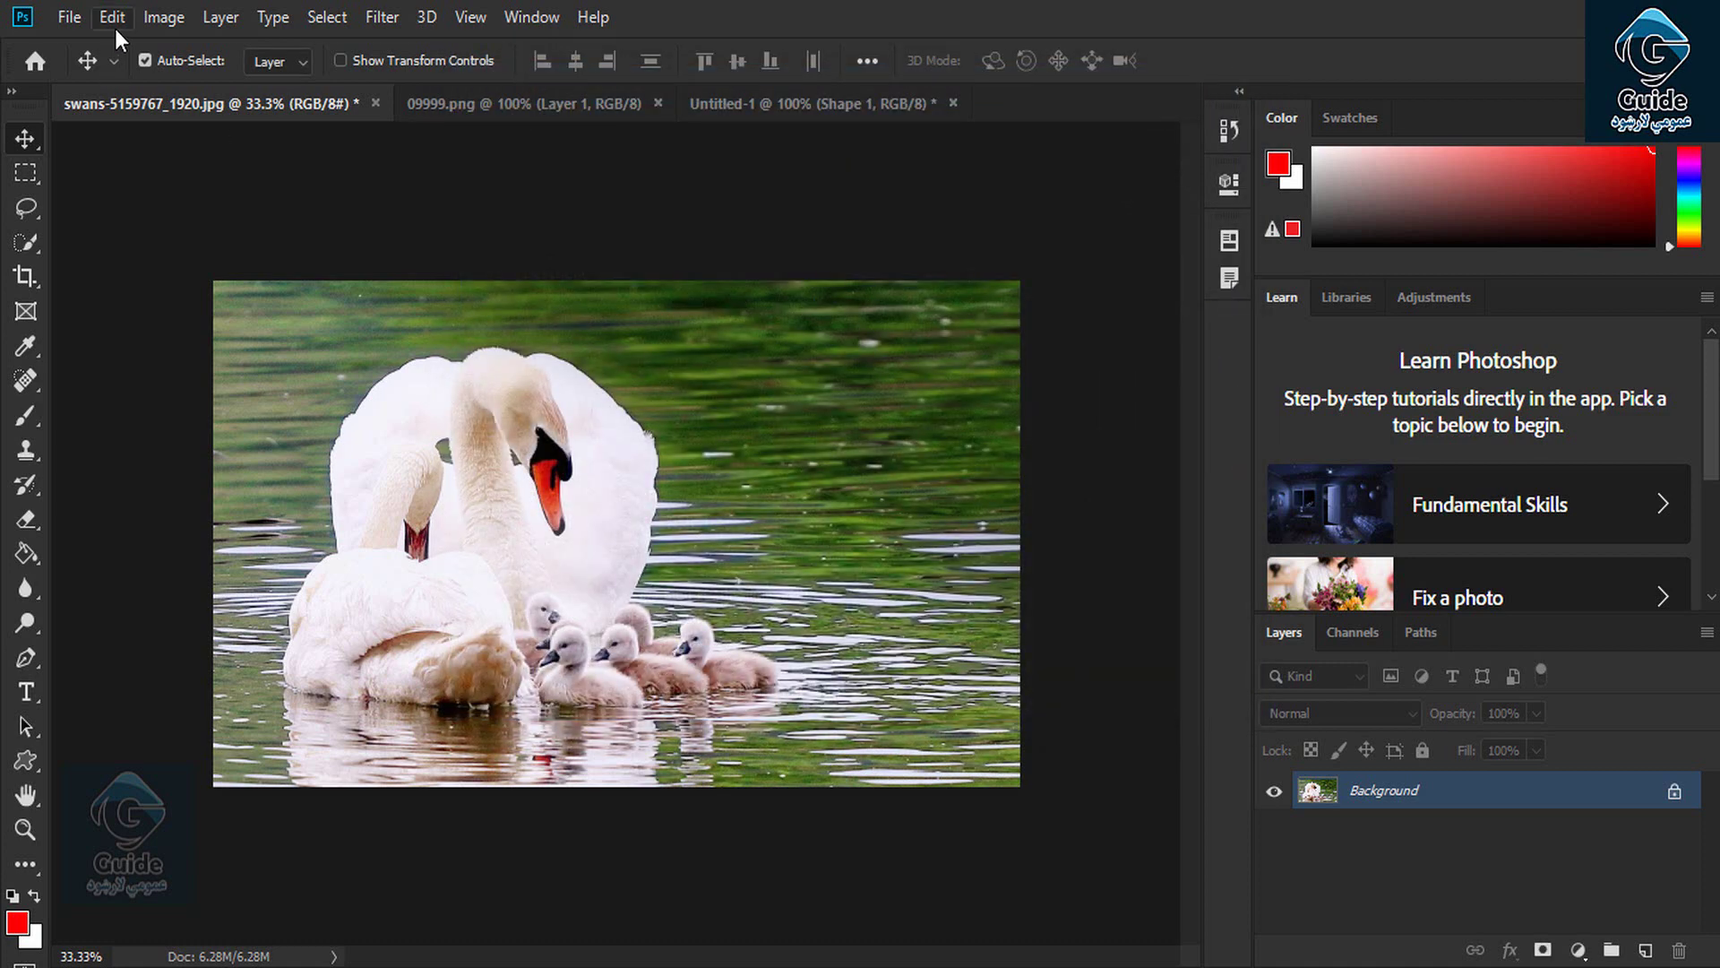
Step: Open the Preset Manager and view the Brushes, Swatches and Gradients presets
click(115, 27)
mouse_move(299, 863)
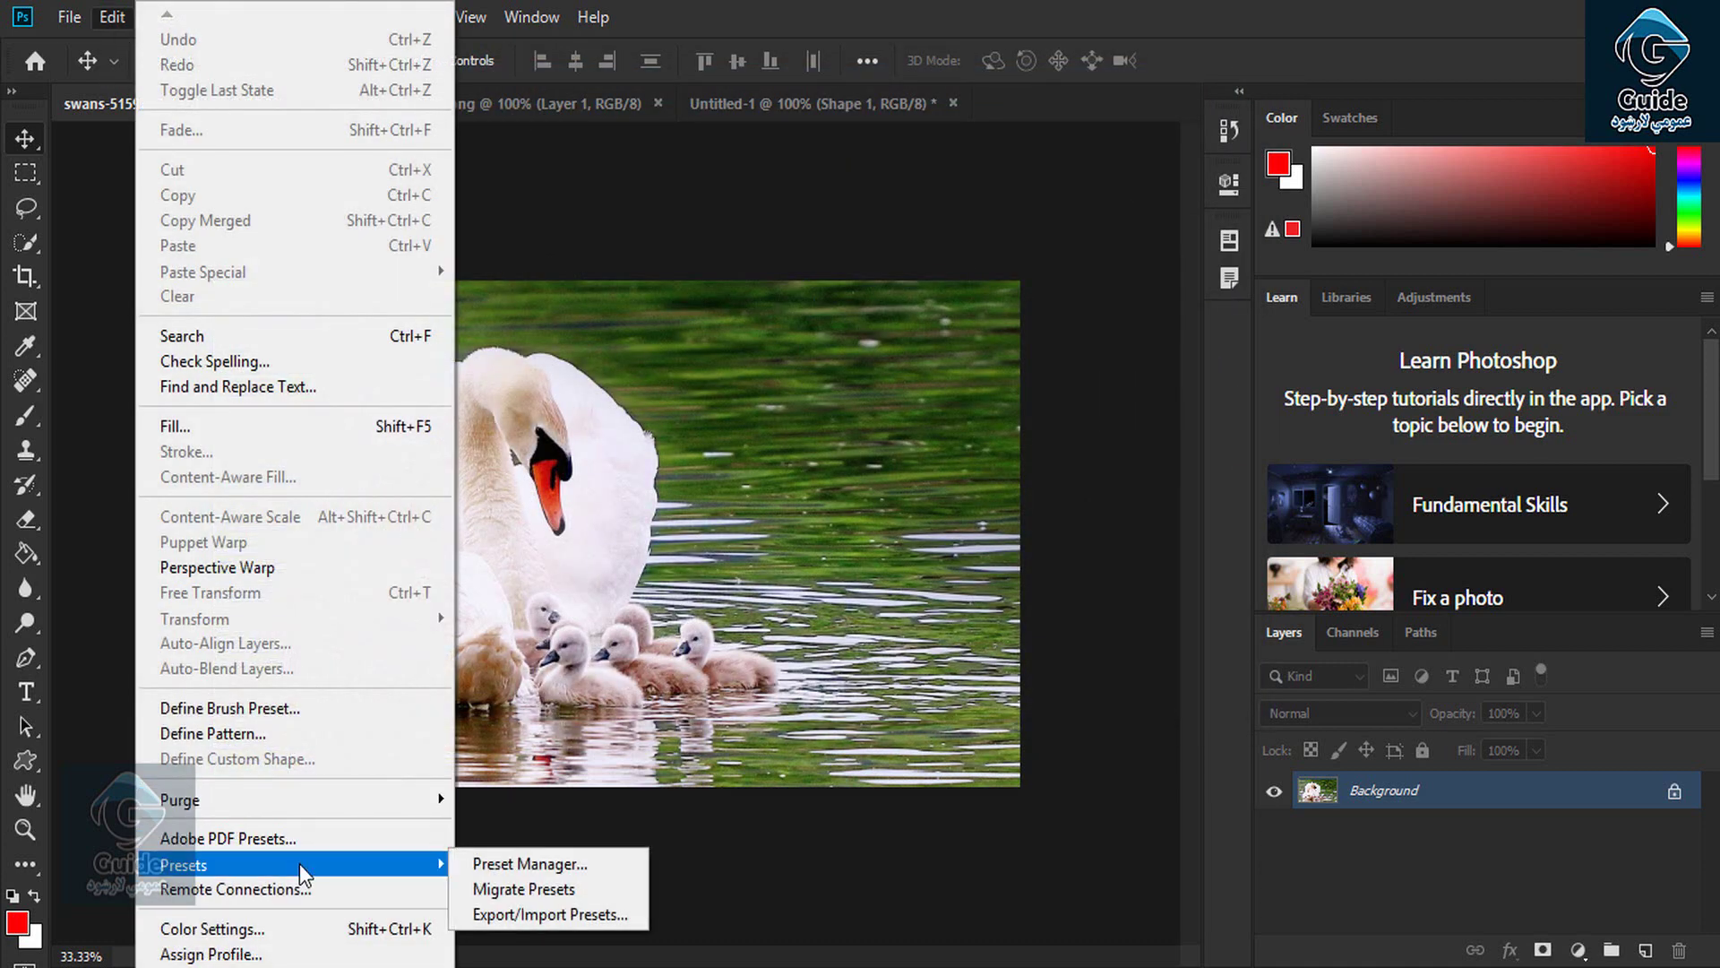
click(518, 865)
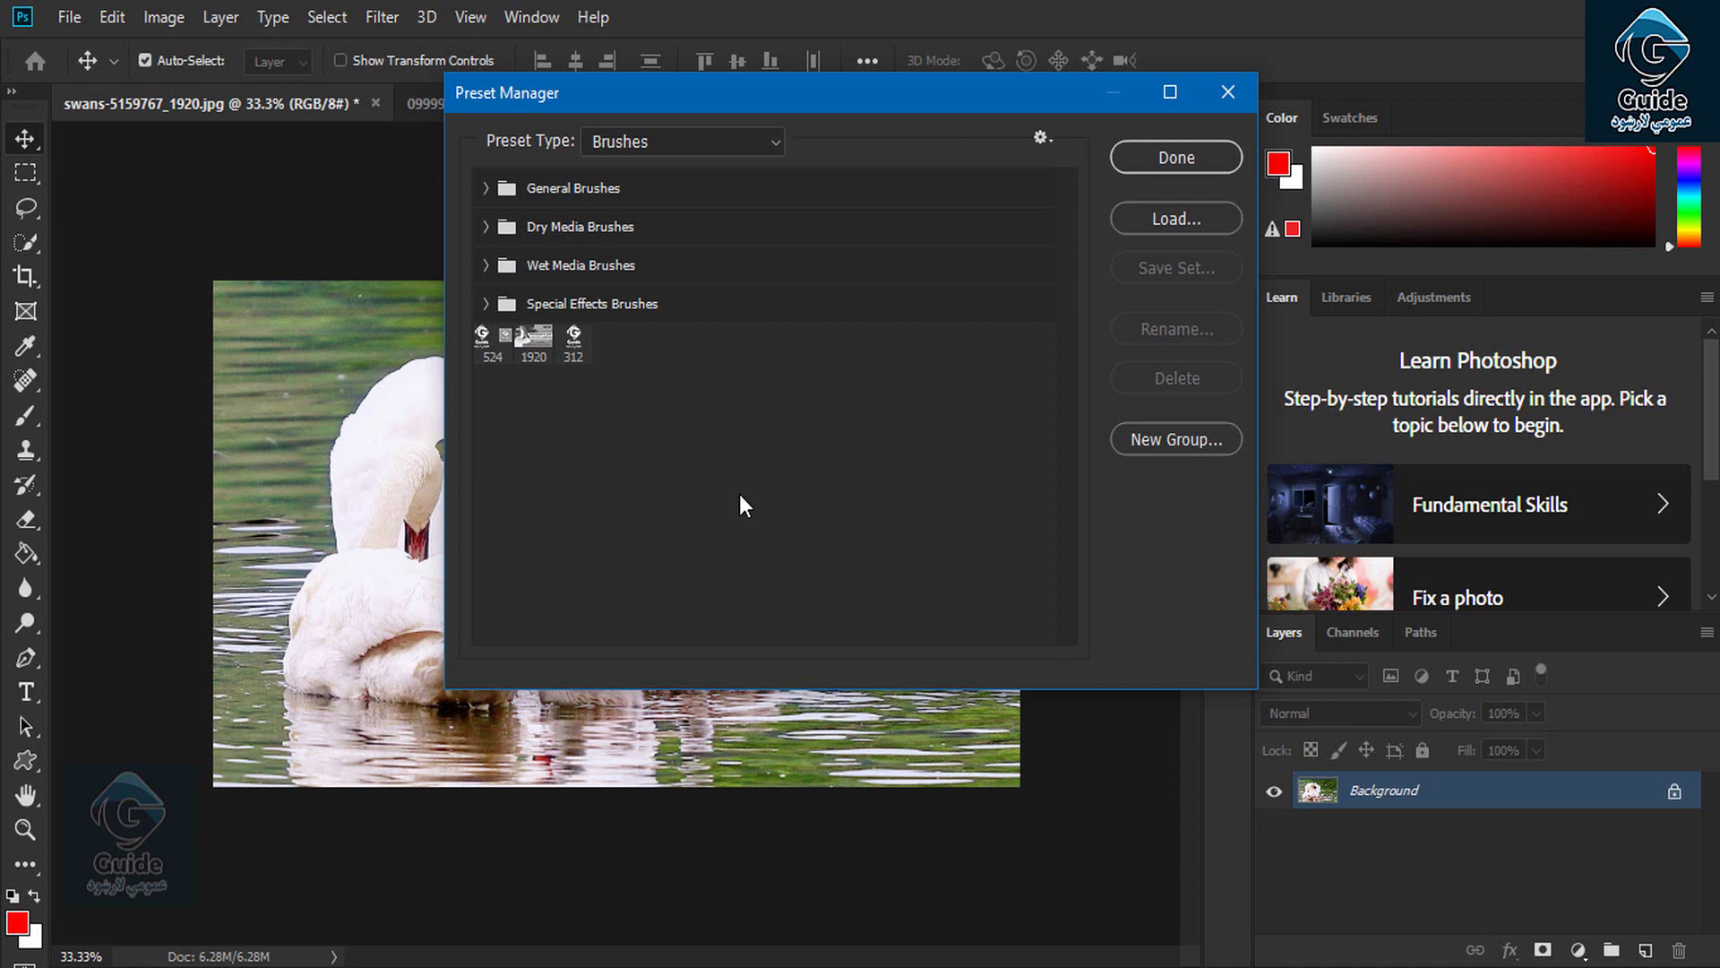
click(685, 144)
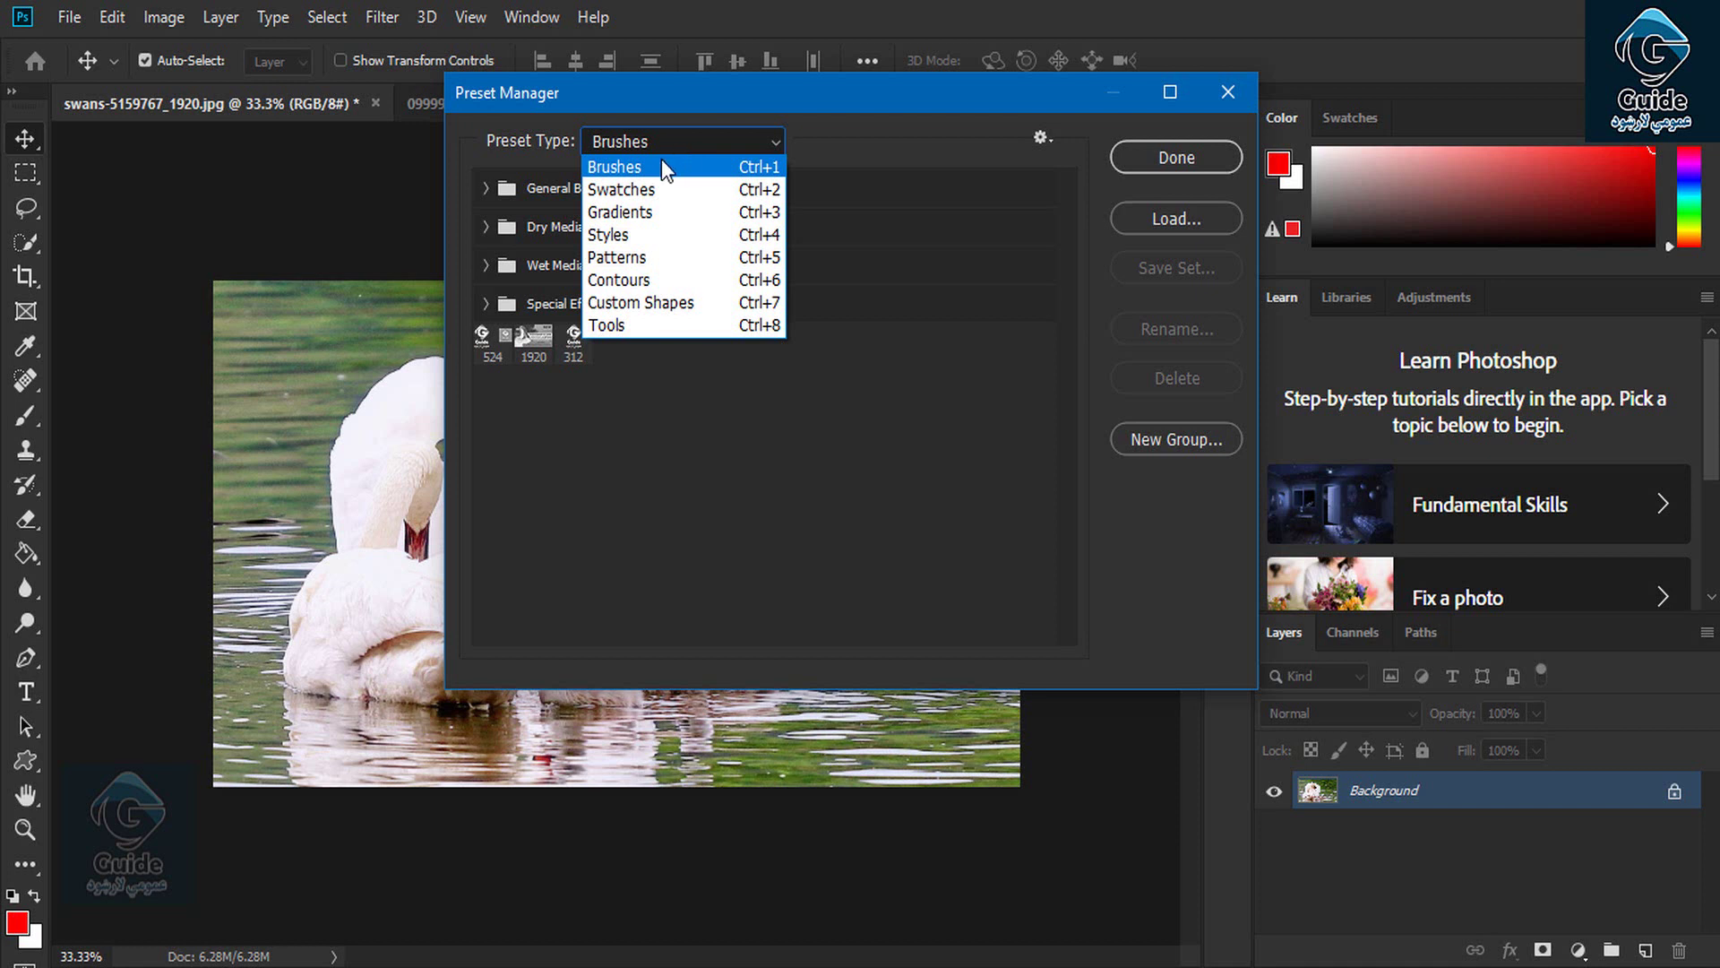
click(650, 189)
click(649, 135)
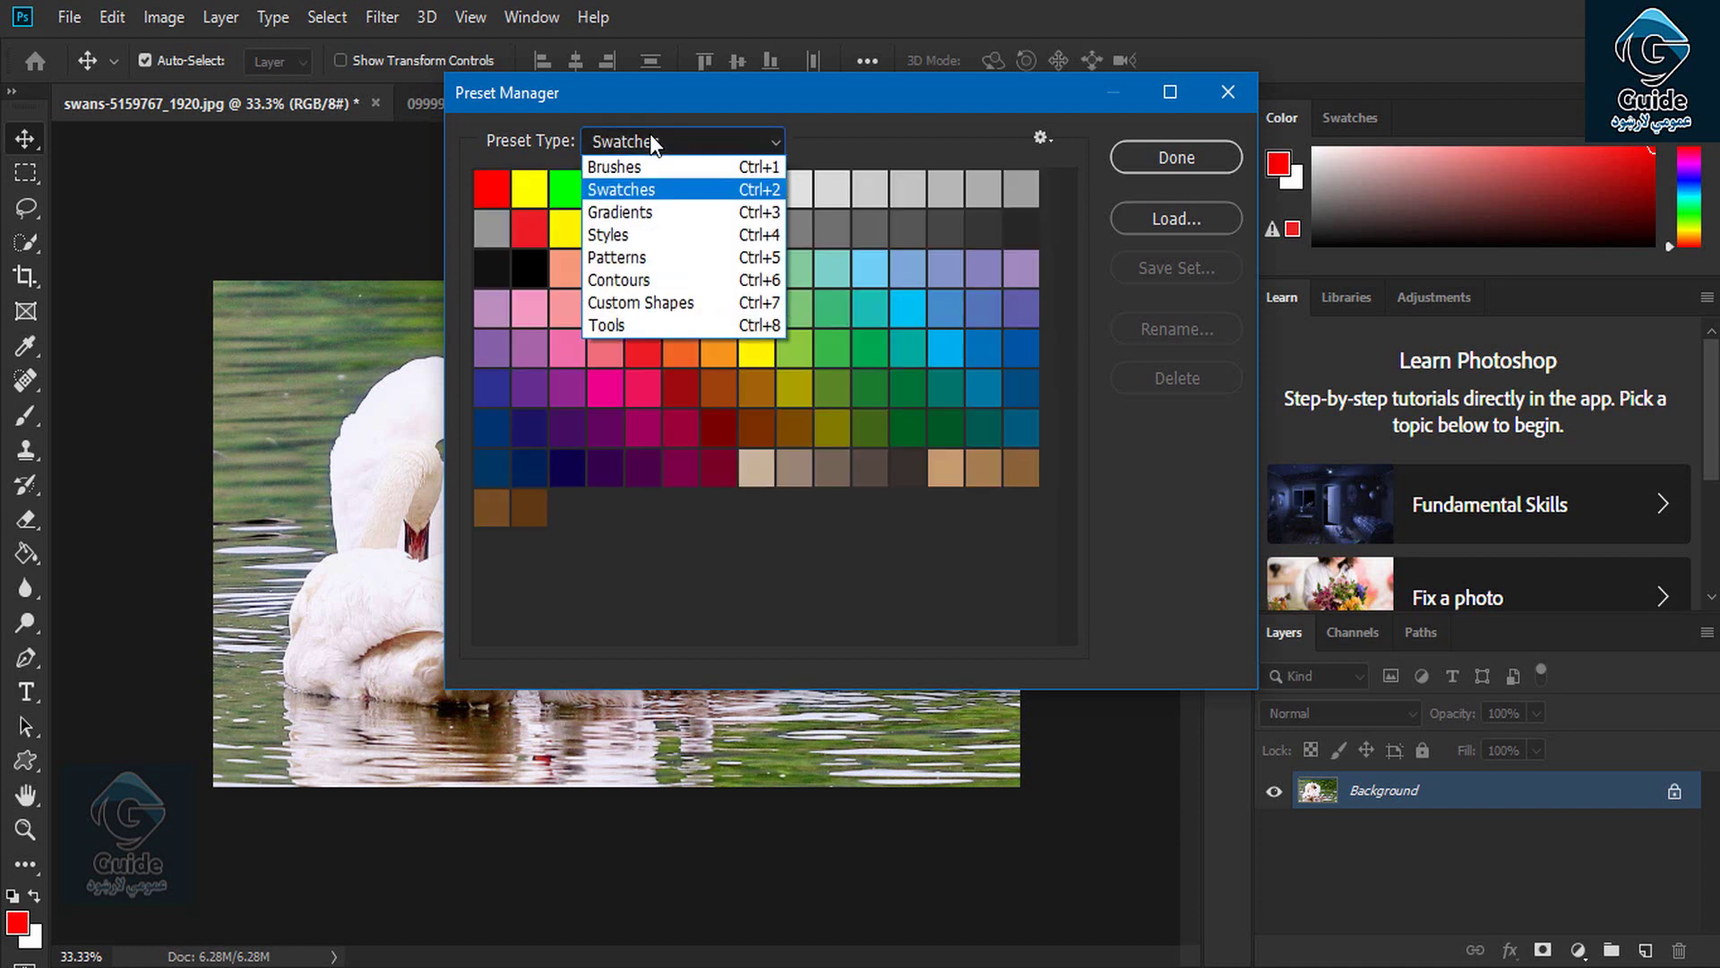
click(642, 210)
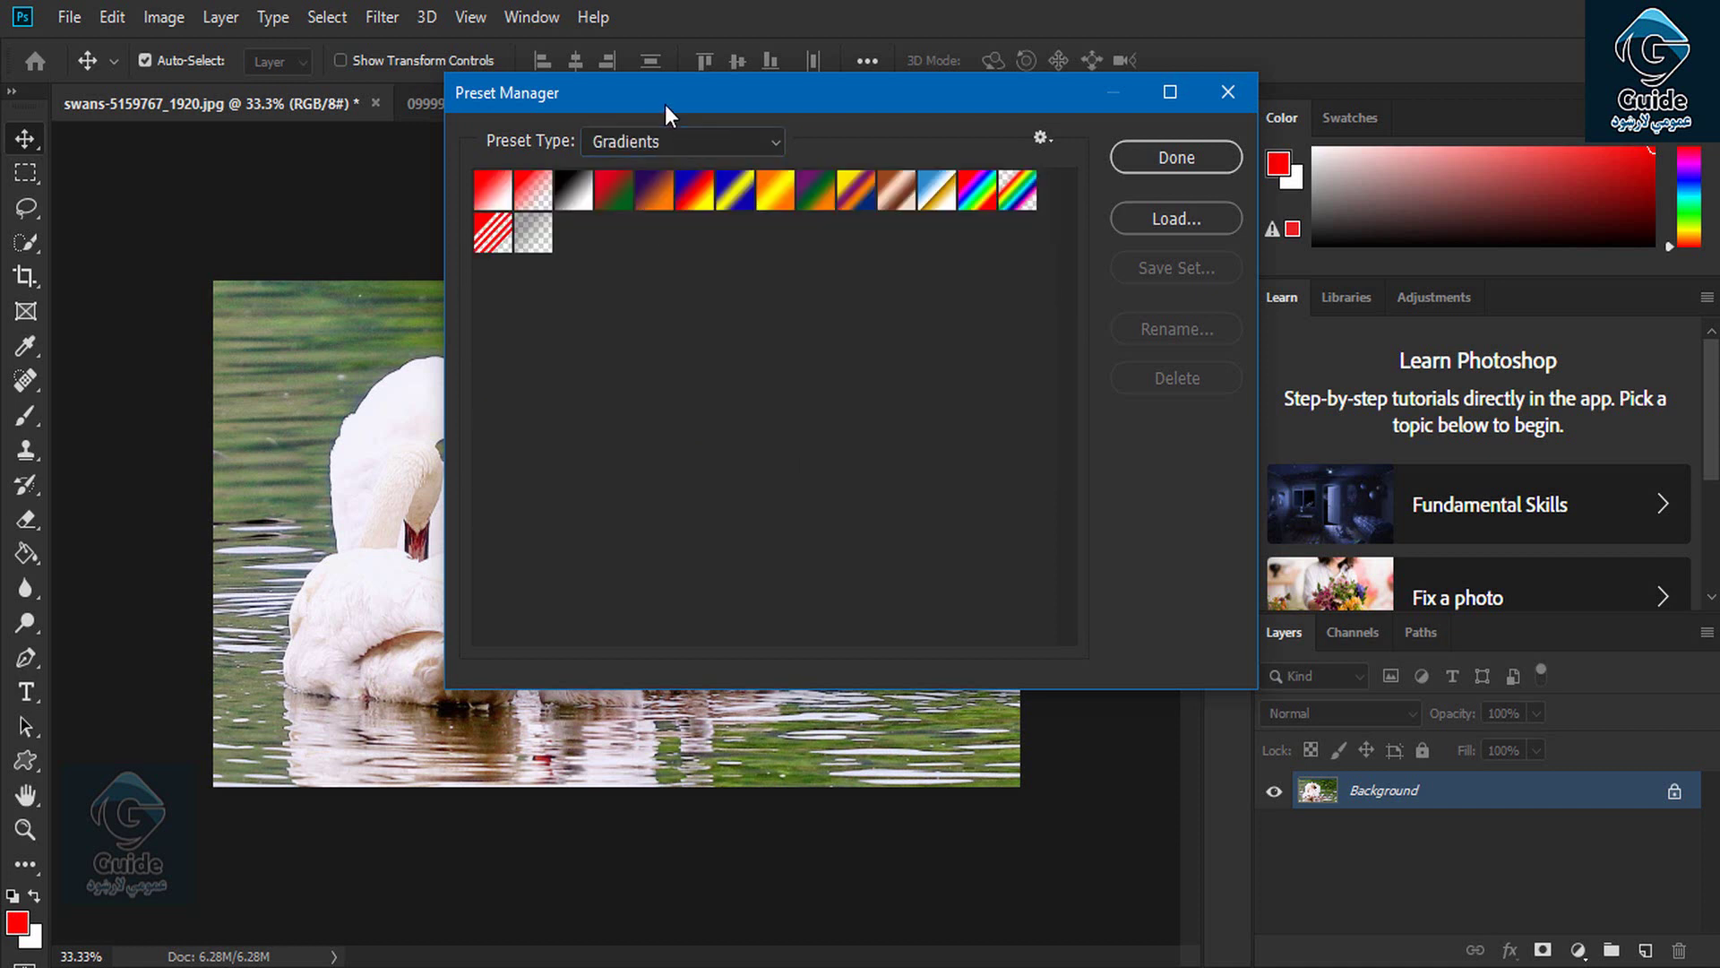
Step: View the Styles and Patterns presets in the Preset Manager
click(645, 144)
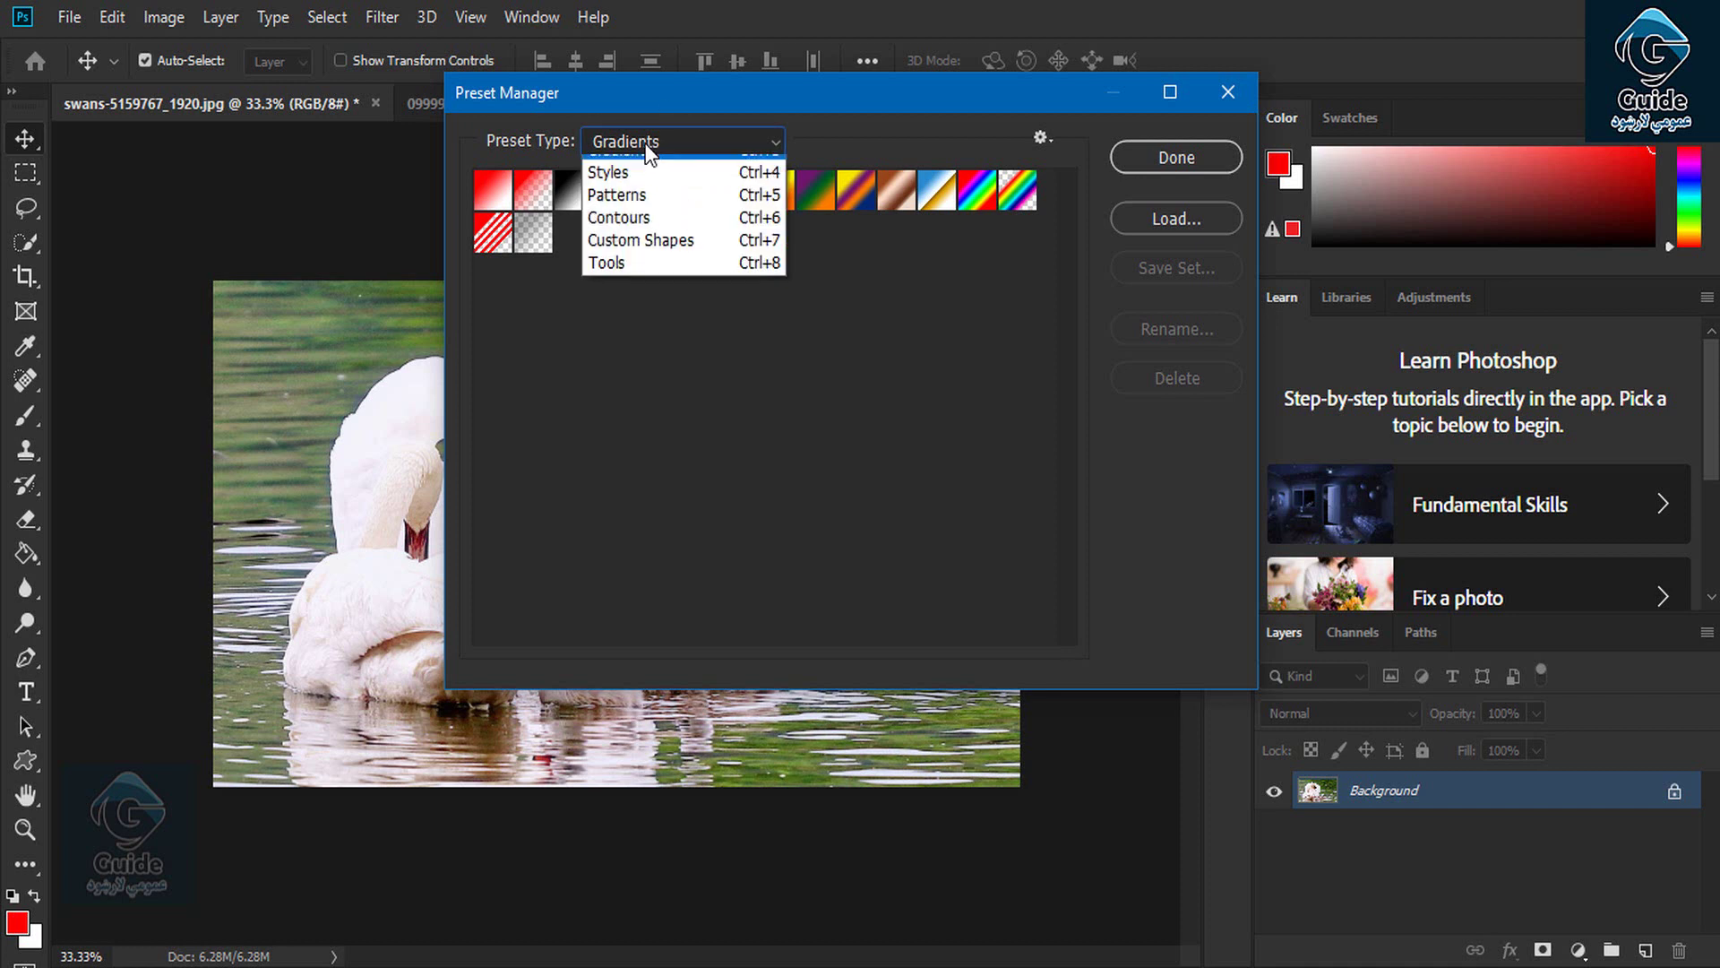
click(642, 220)
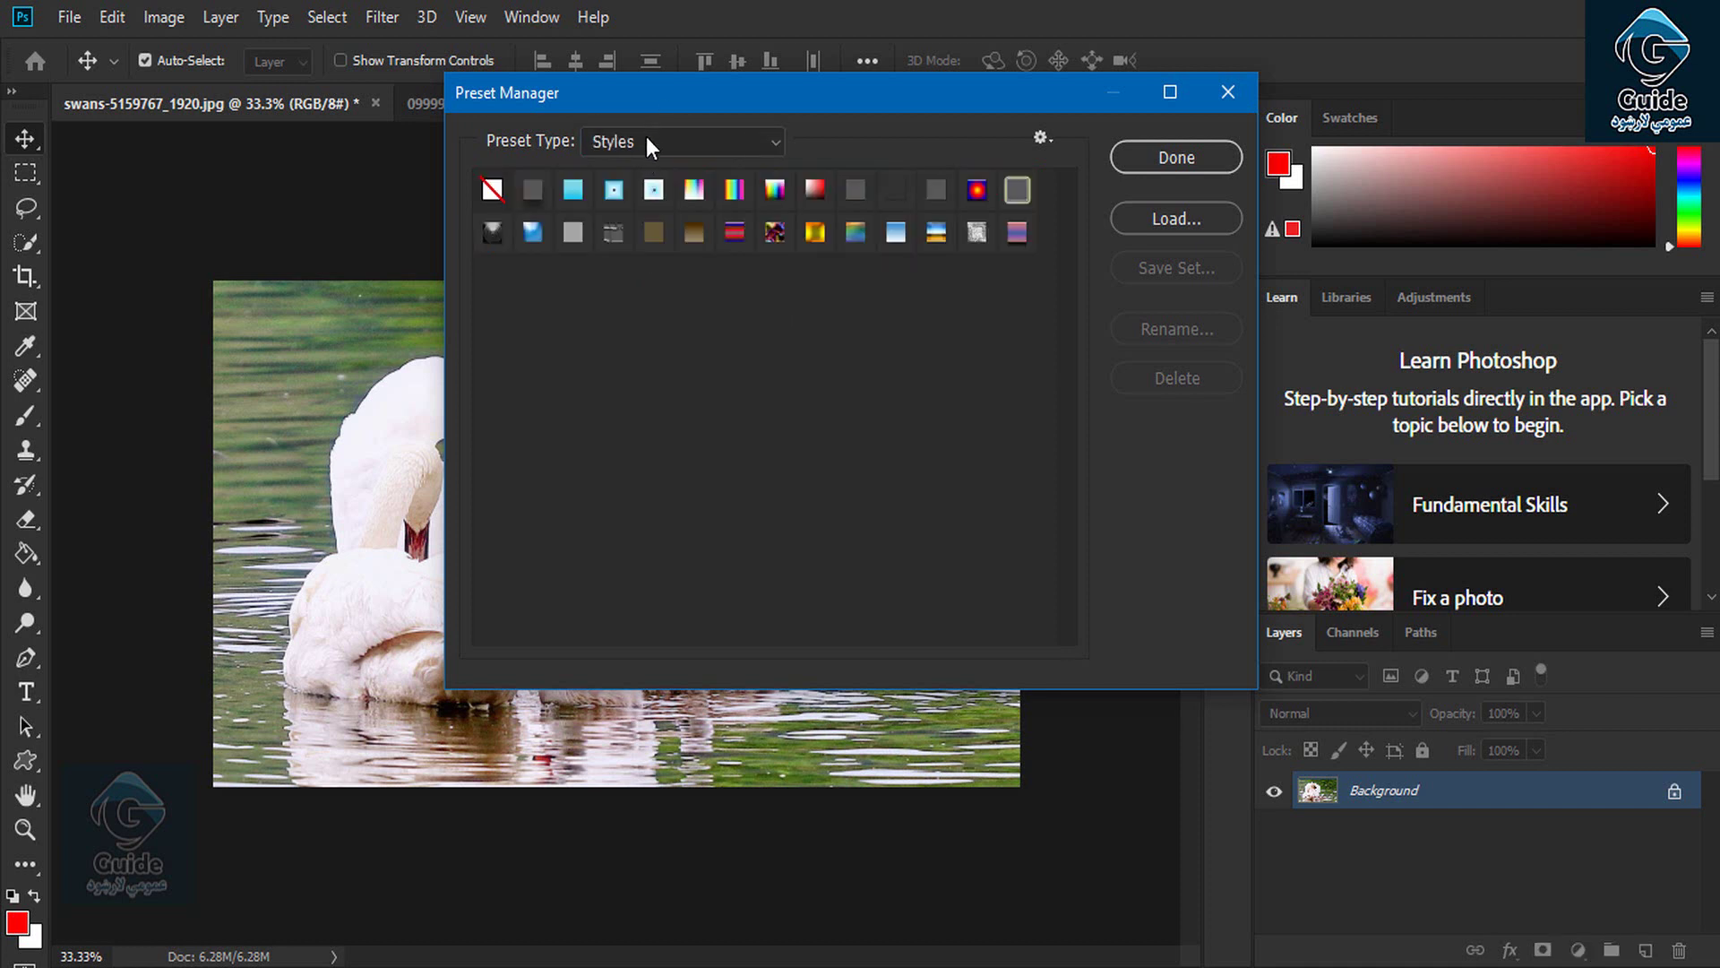
click(647, 138)
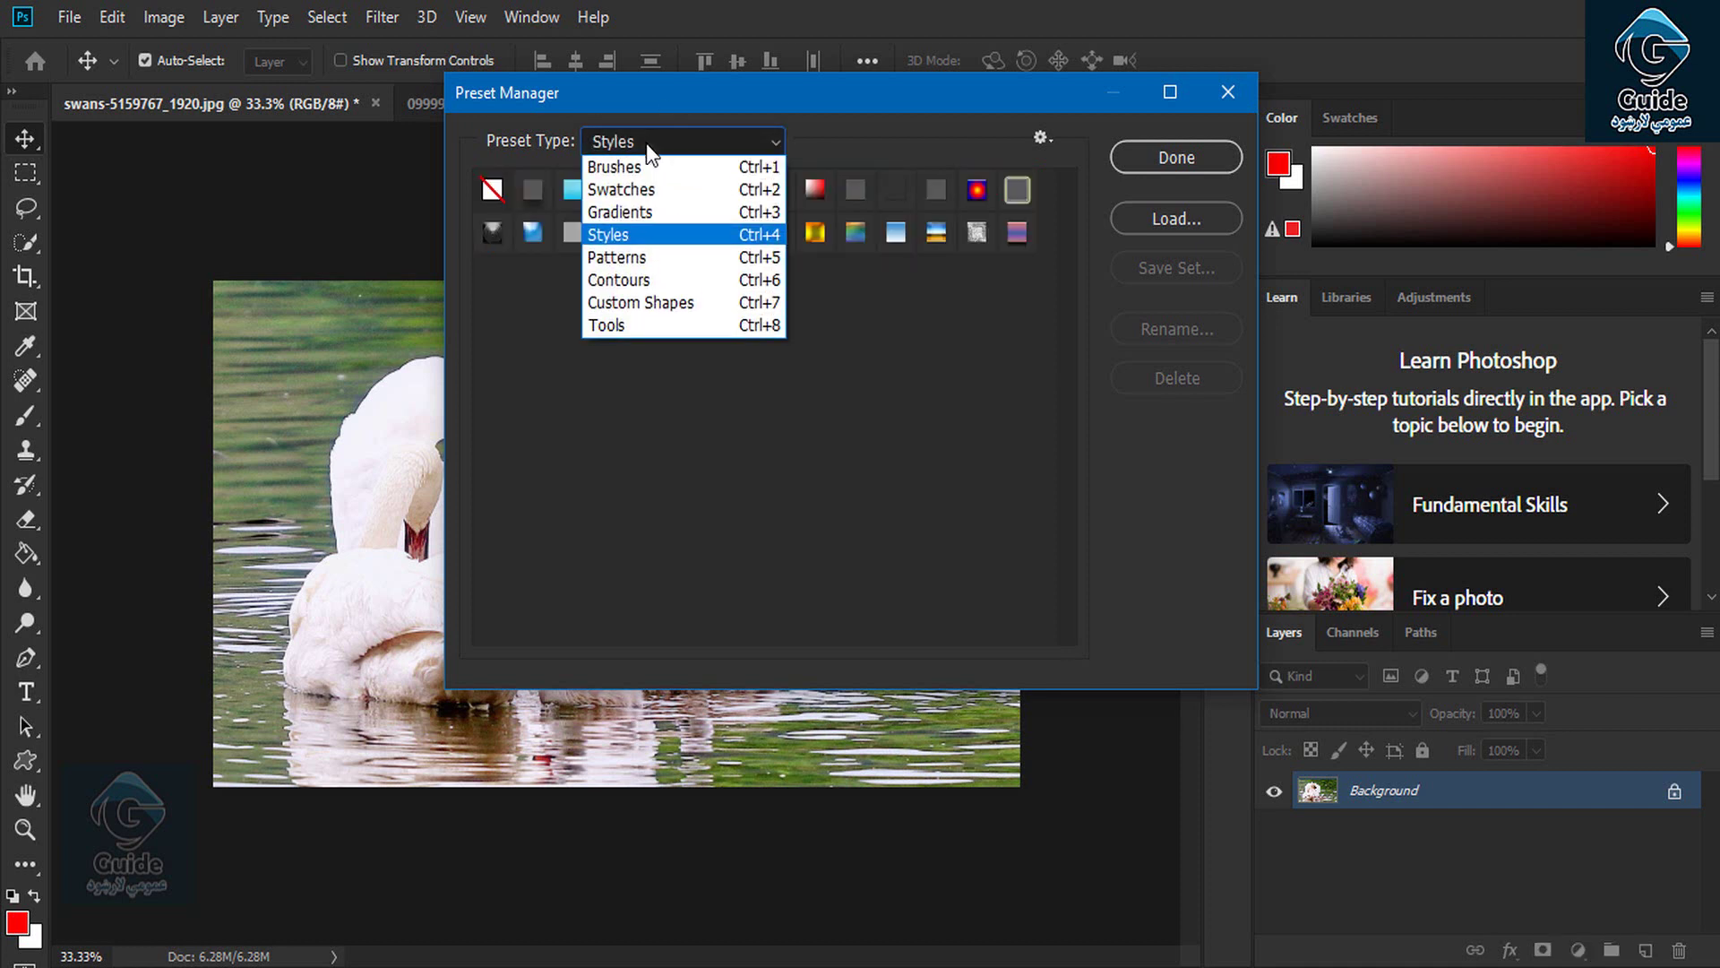
click(641, 253)
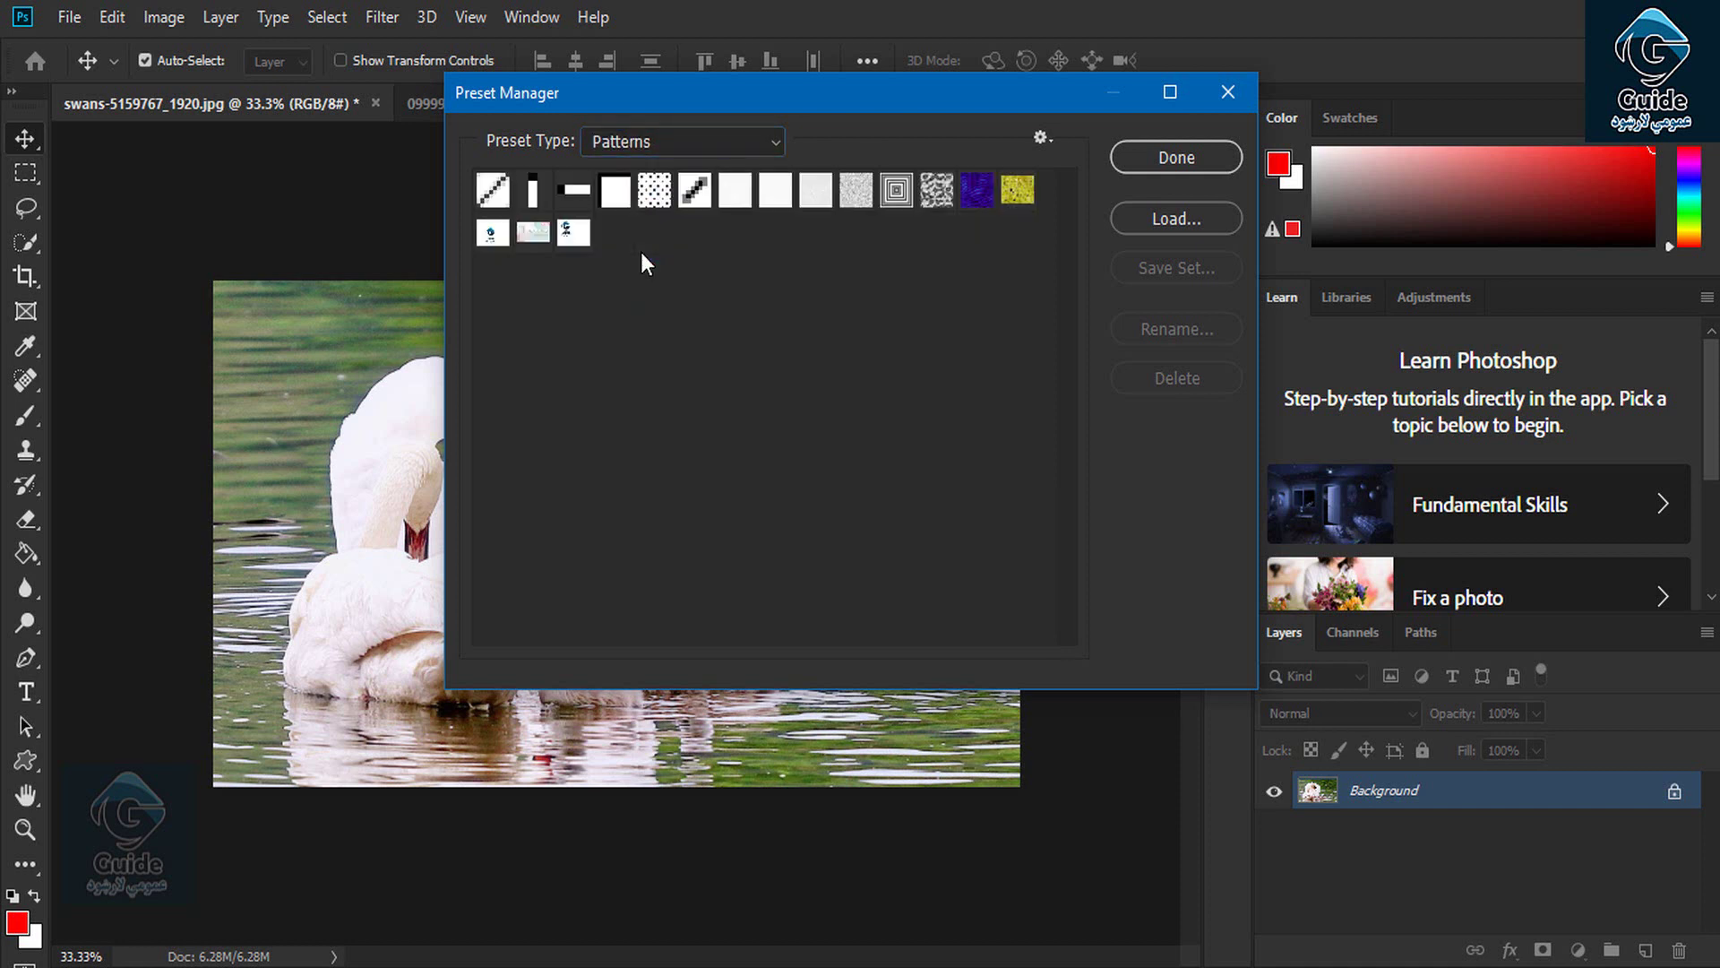
Step: View the Contours, Custom Shapes and Tools presets in the Preset Manager
click(674, 143)
click(674, 143)
click(702, 154)
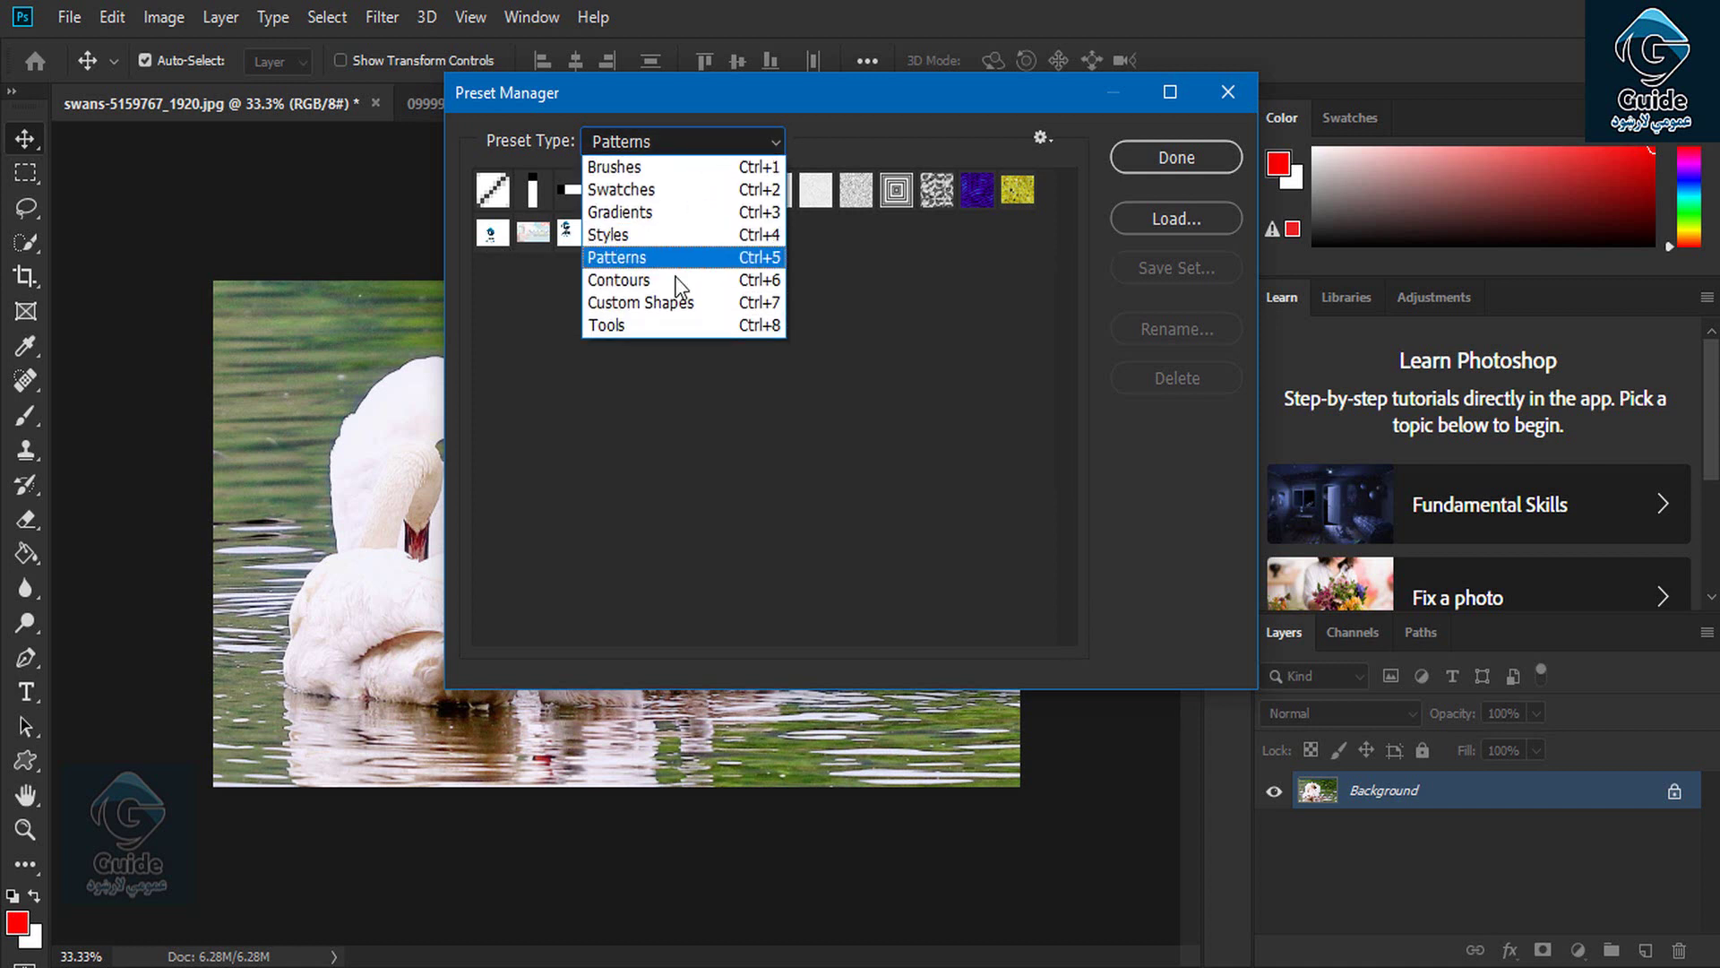
click(674, 278)
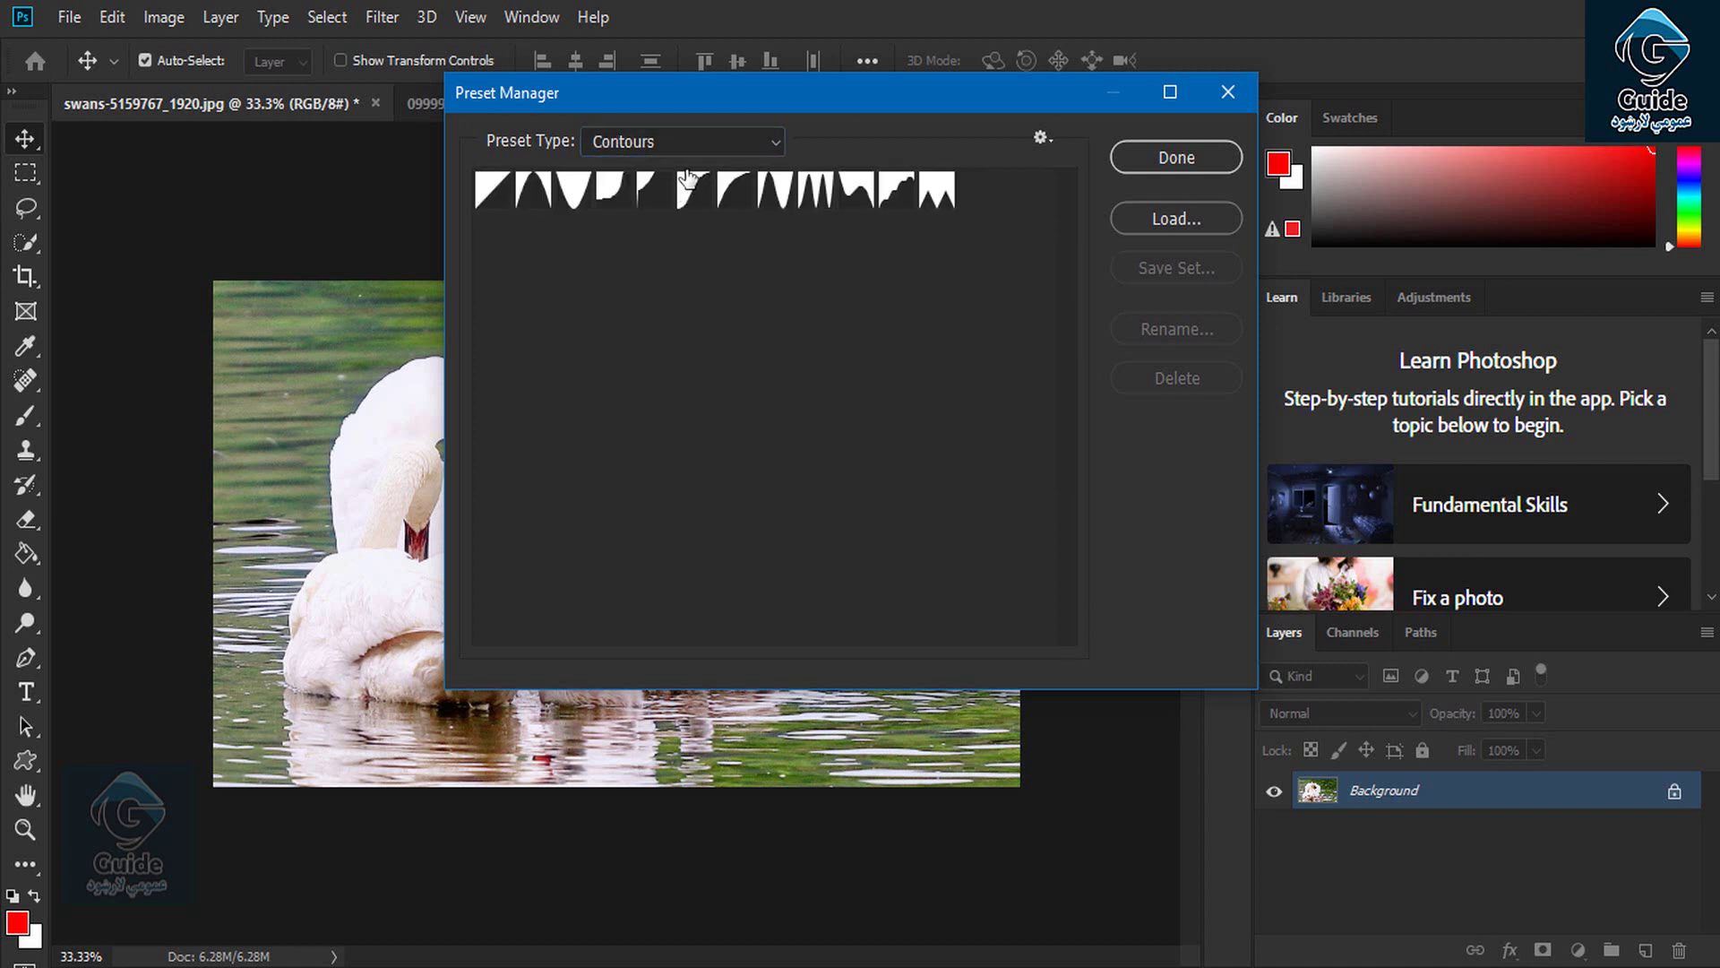
click(681, 143)
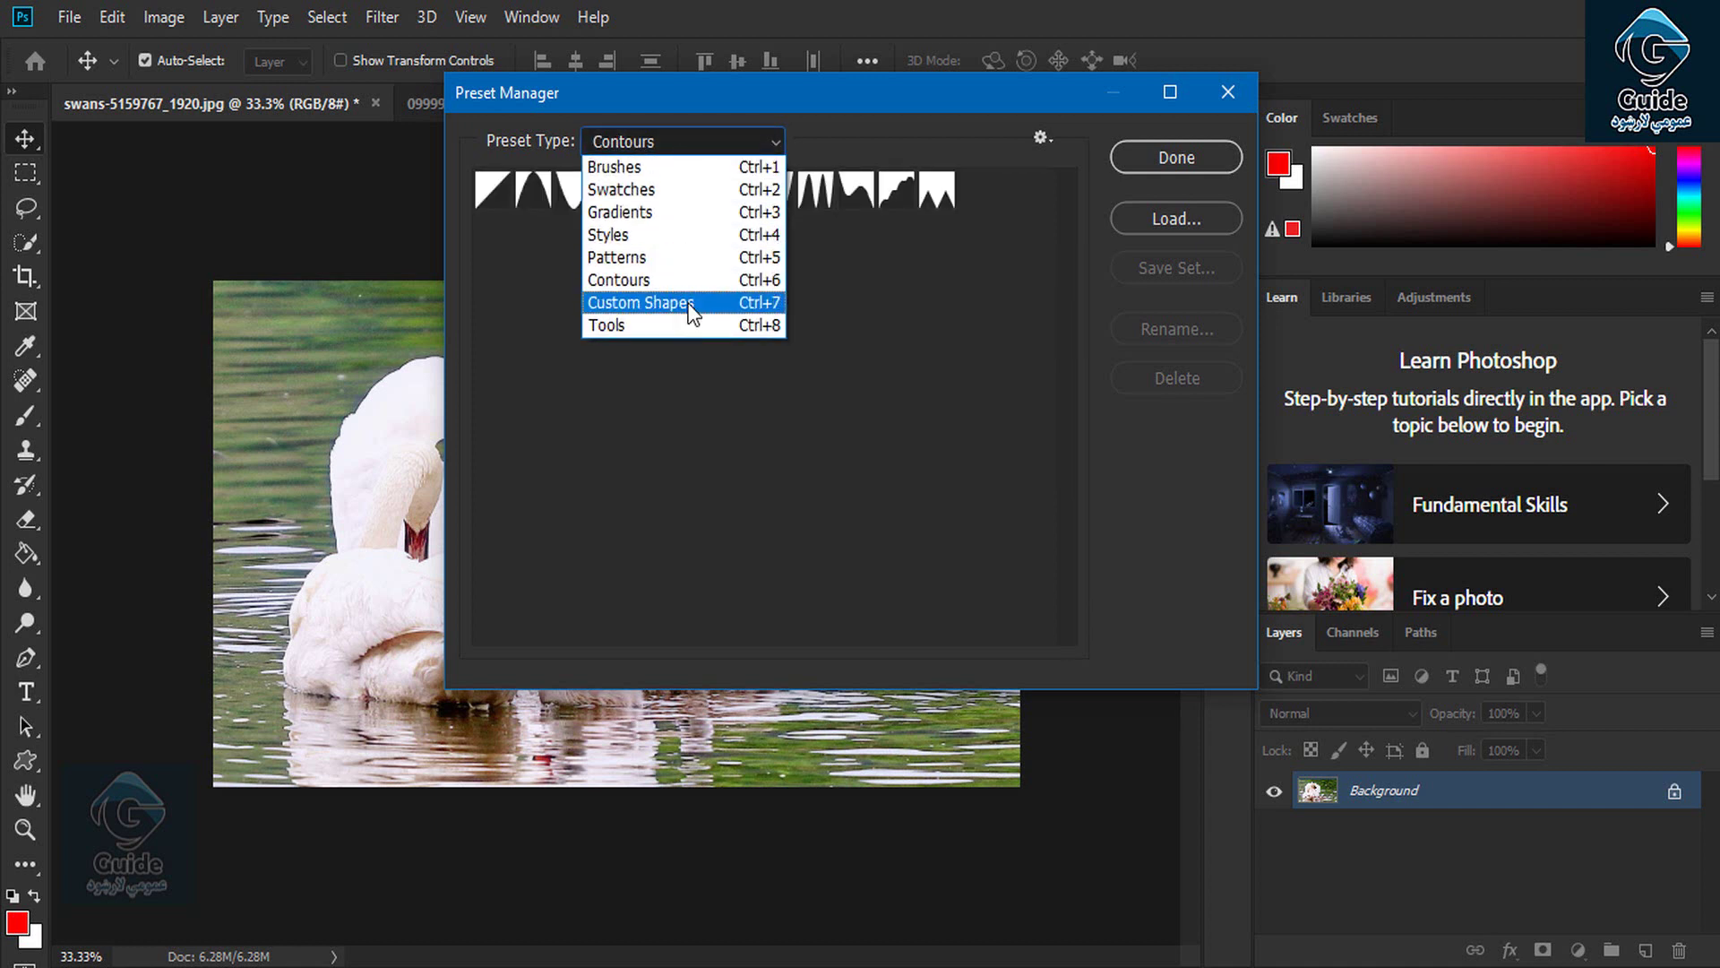
click(690, 299)
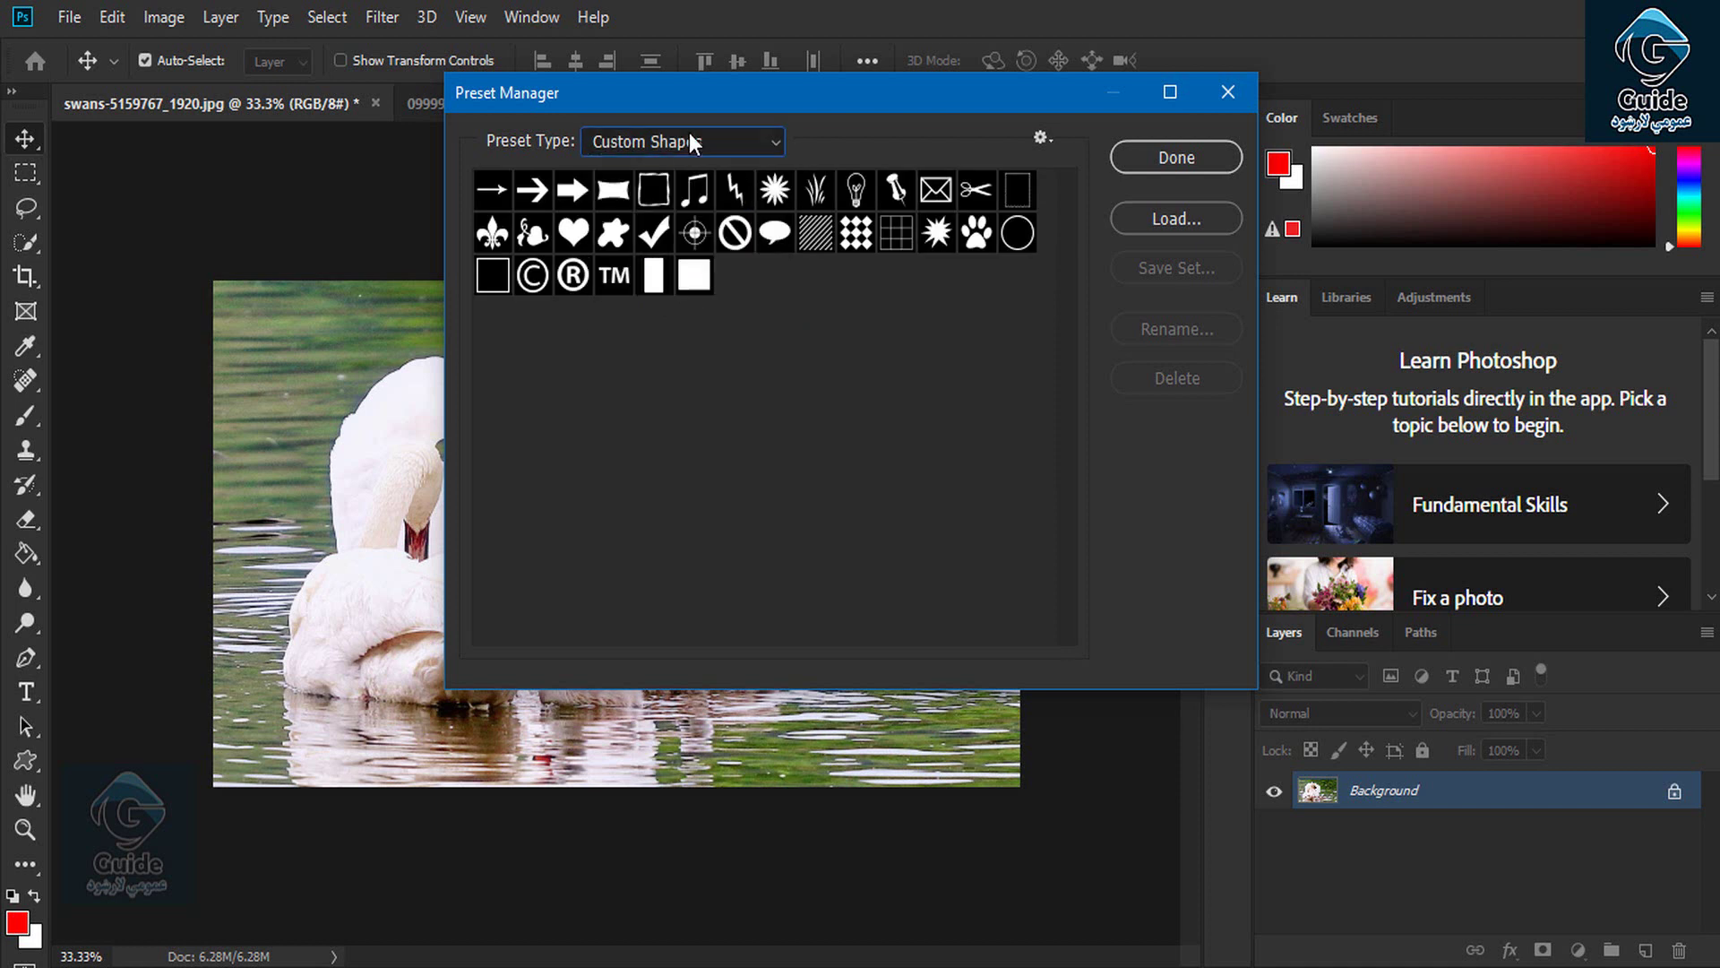
click(687, 134)
click(658, 326)
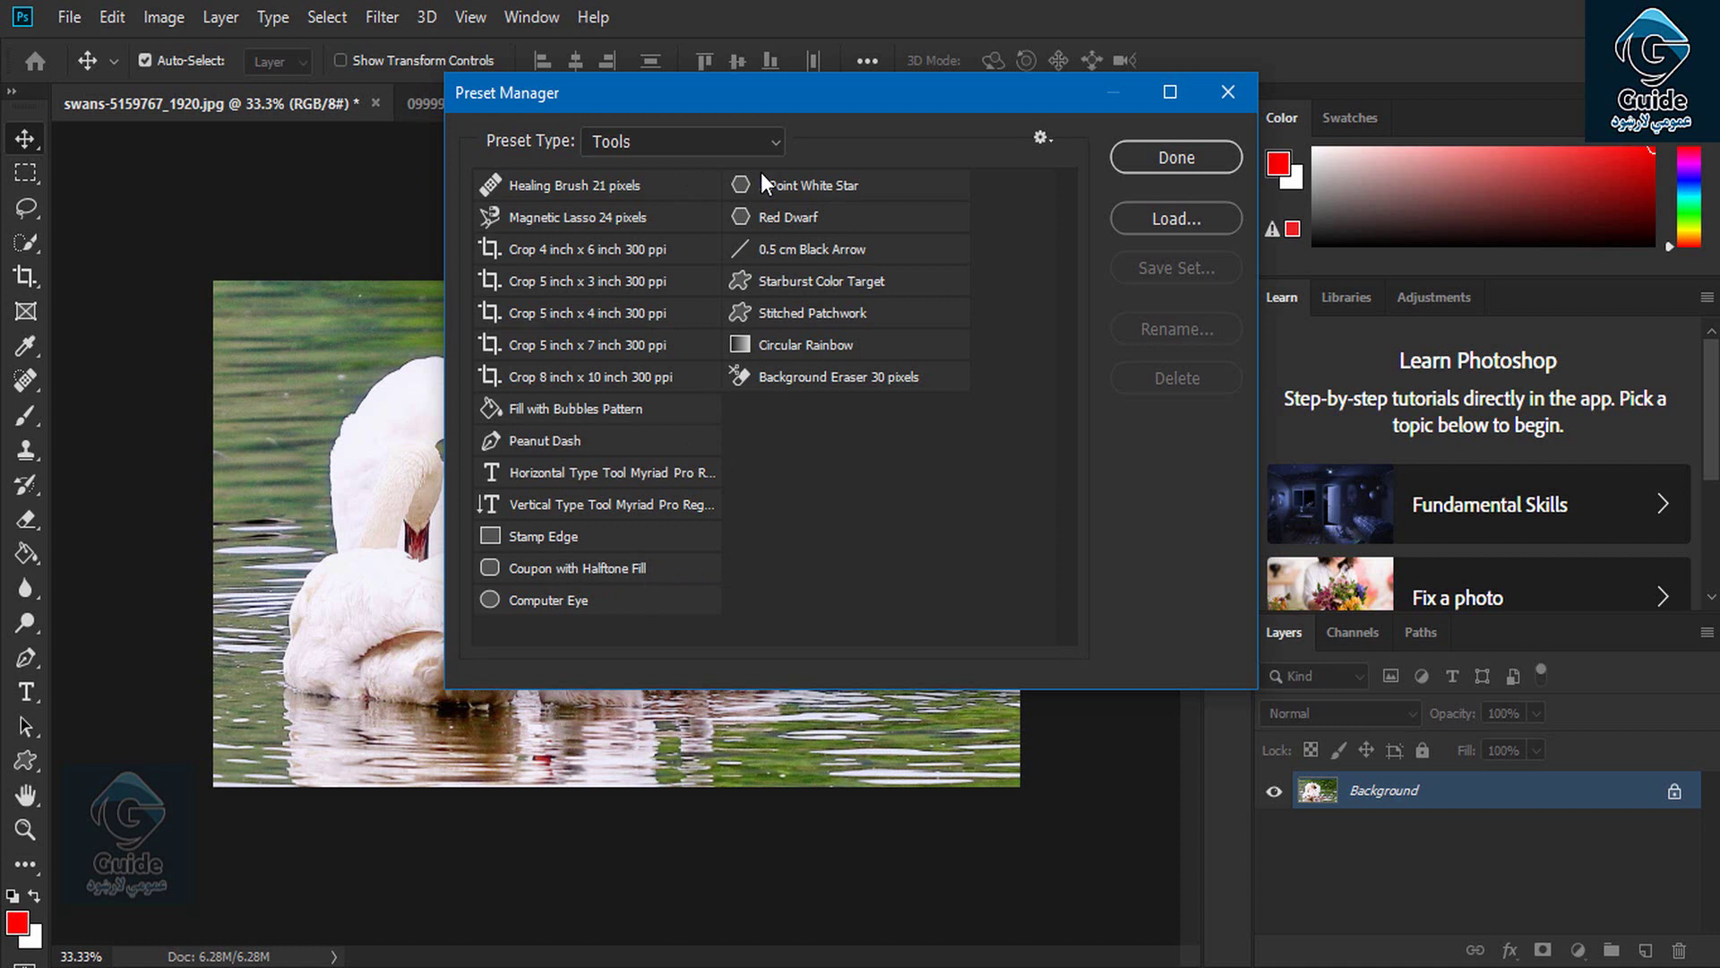
Step: Switch the Preset Manager from Tools back to Brushes and view the brushes in the General Brushes group
click(793, 253)
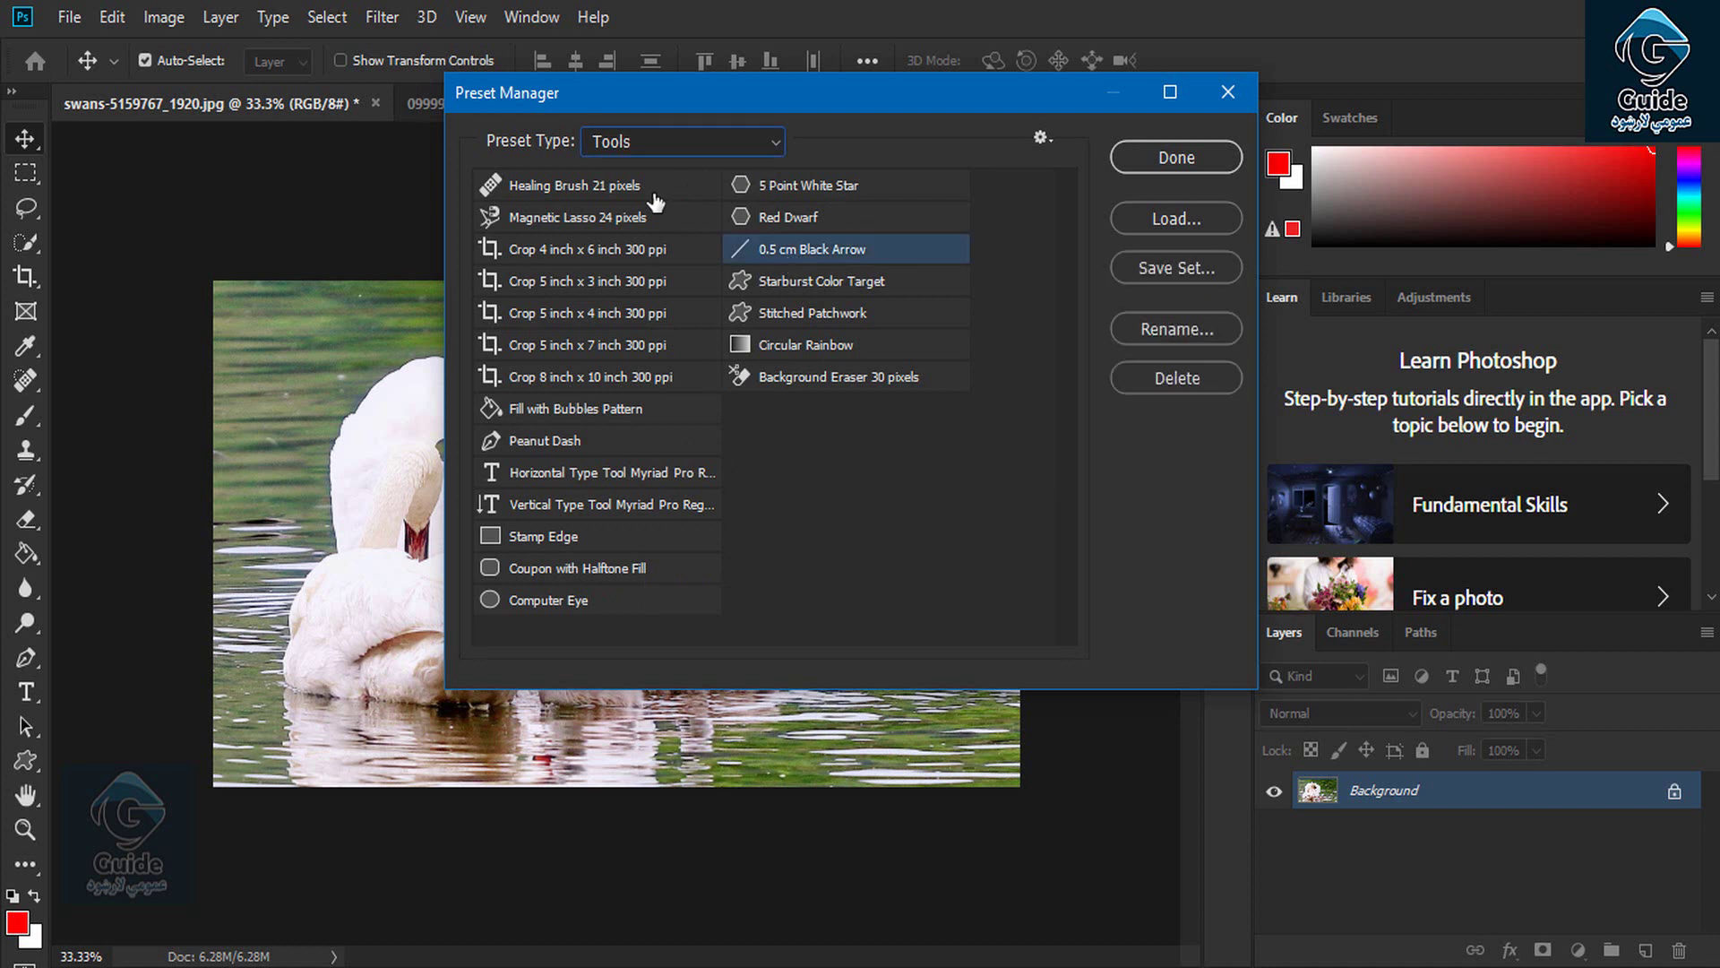
click(620, 137)
click(620, 156)
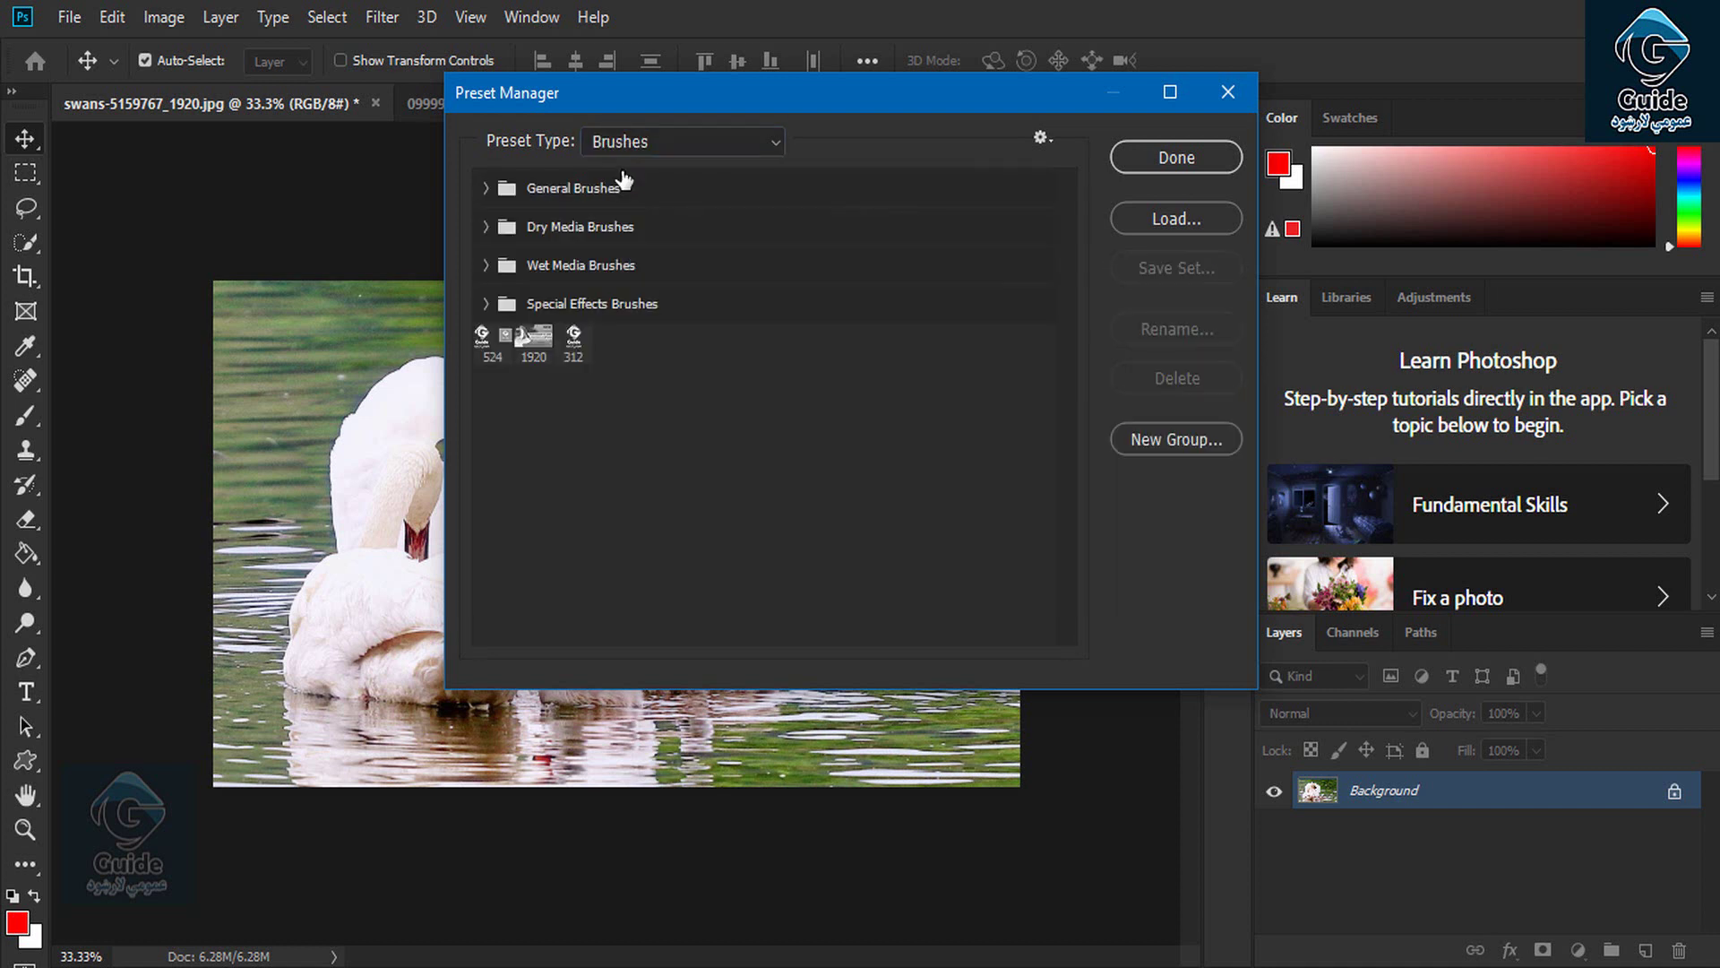
click(649, 224)
click(484, 188)
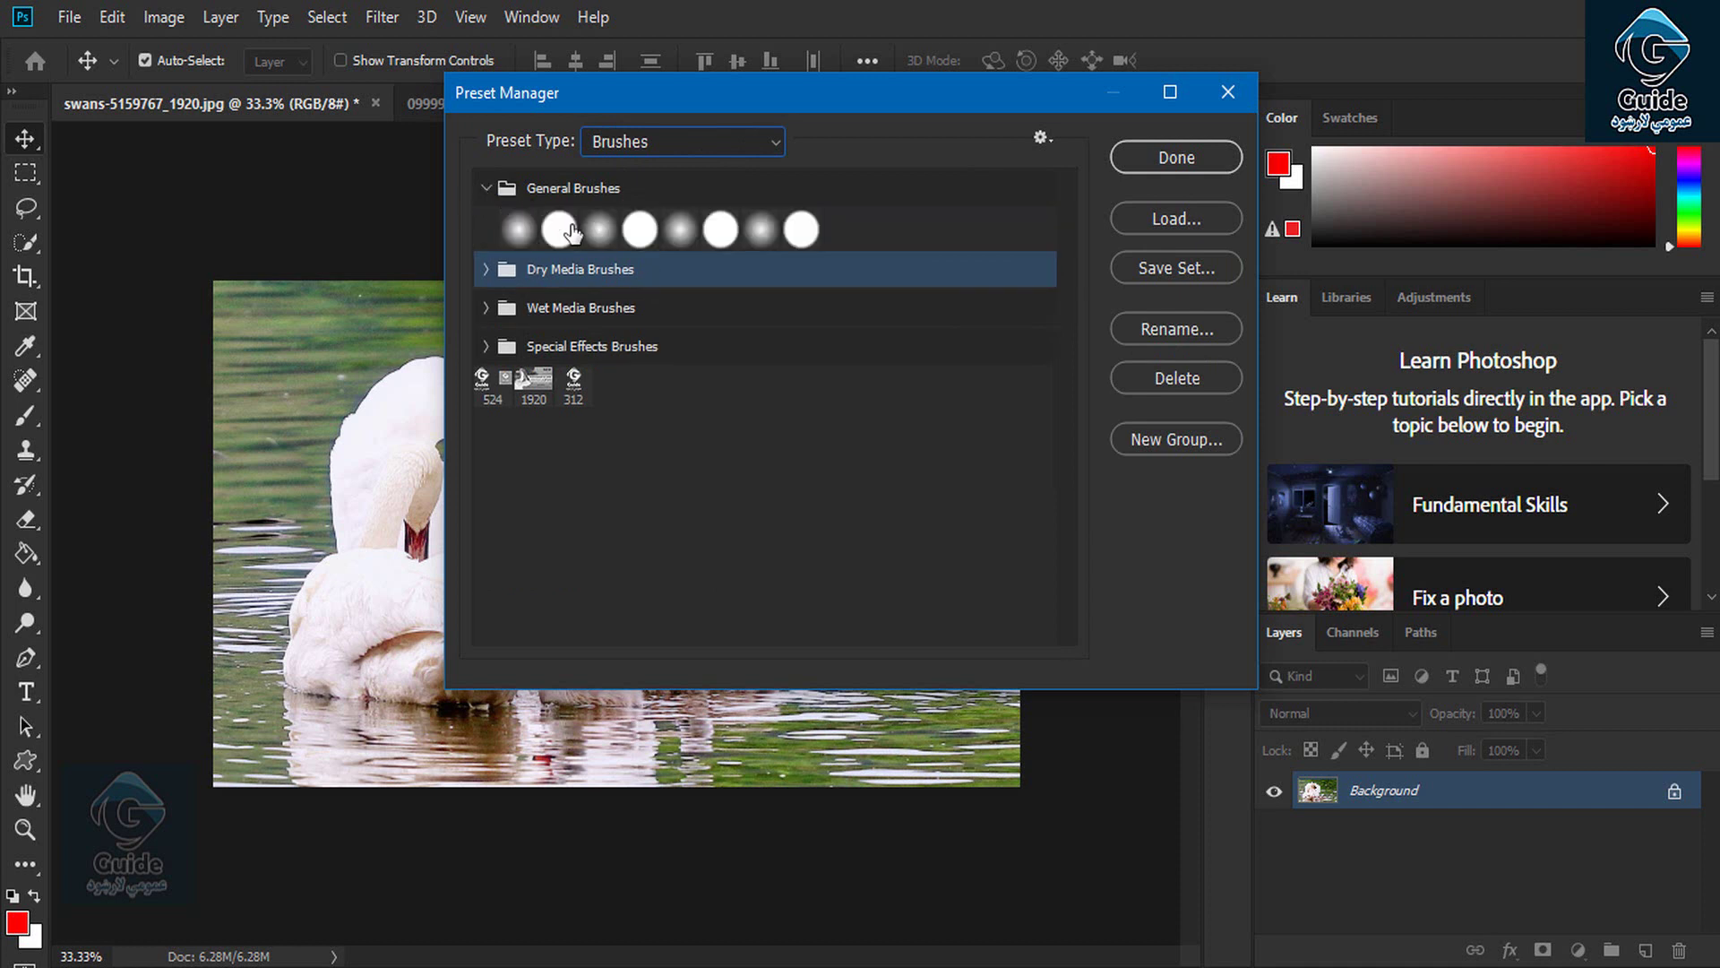
click(559, 229)
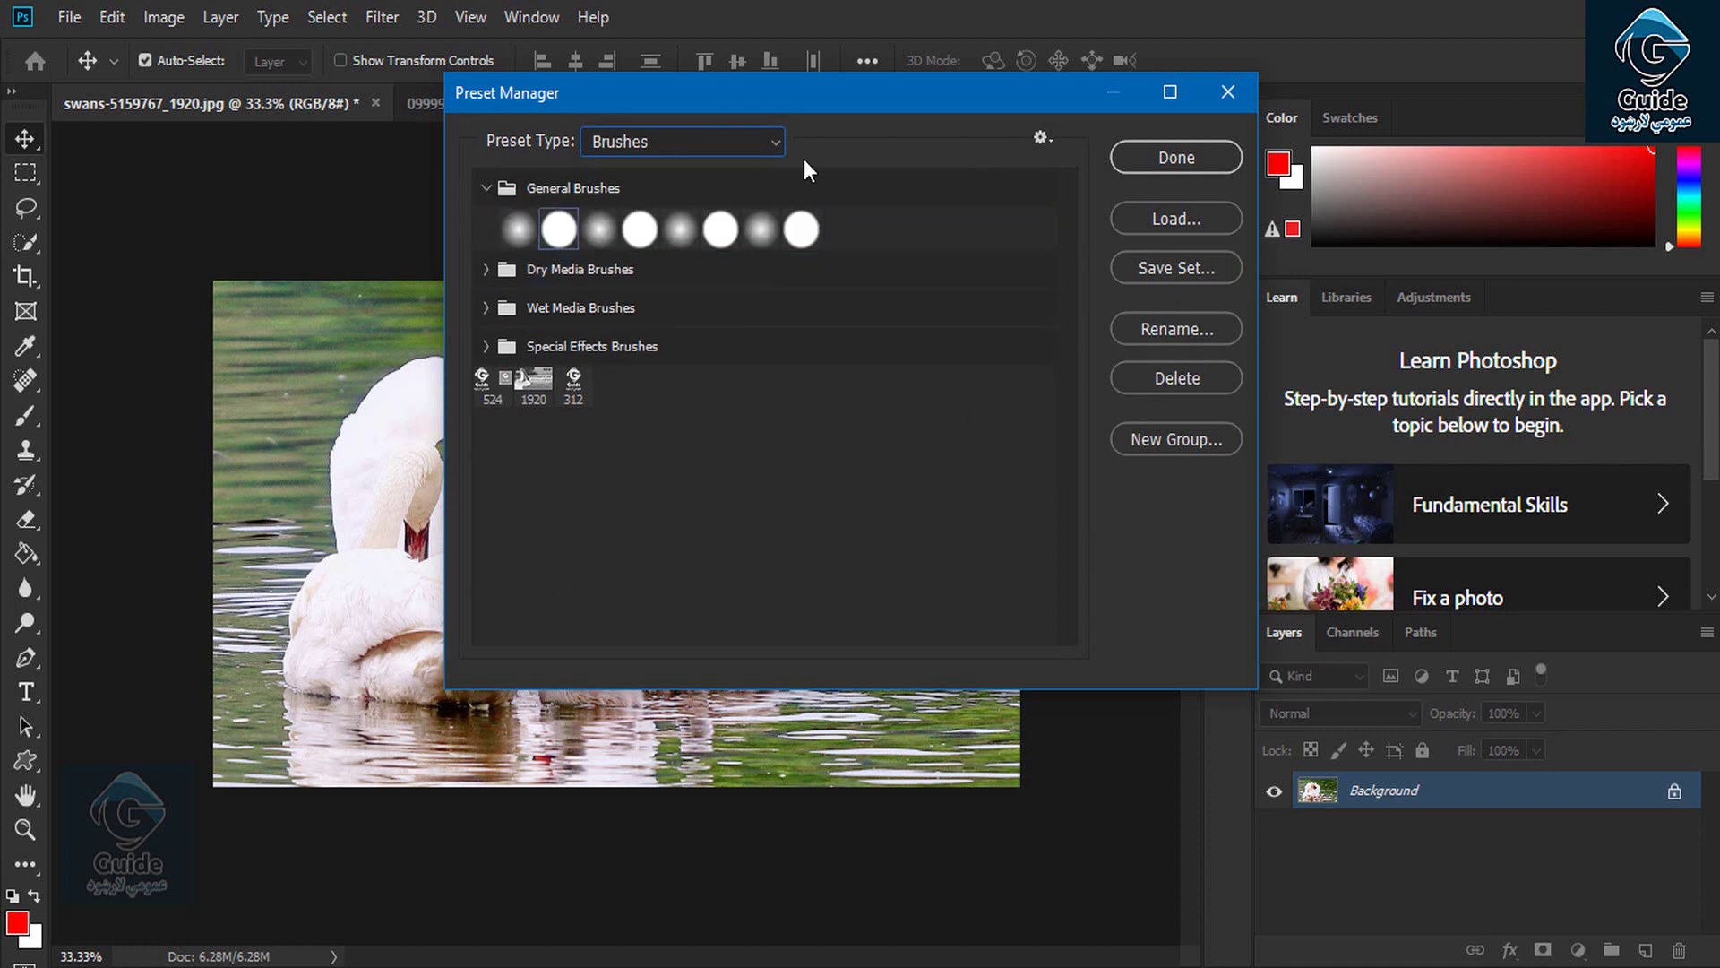
Step: Save the General Brushes group to the Desktop as b.abr and move the saved file's icon across the desktop
click(800, 186)
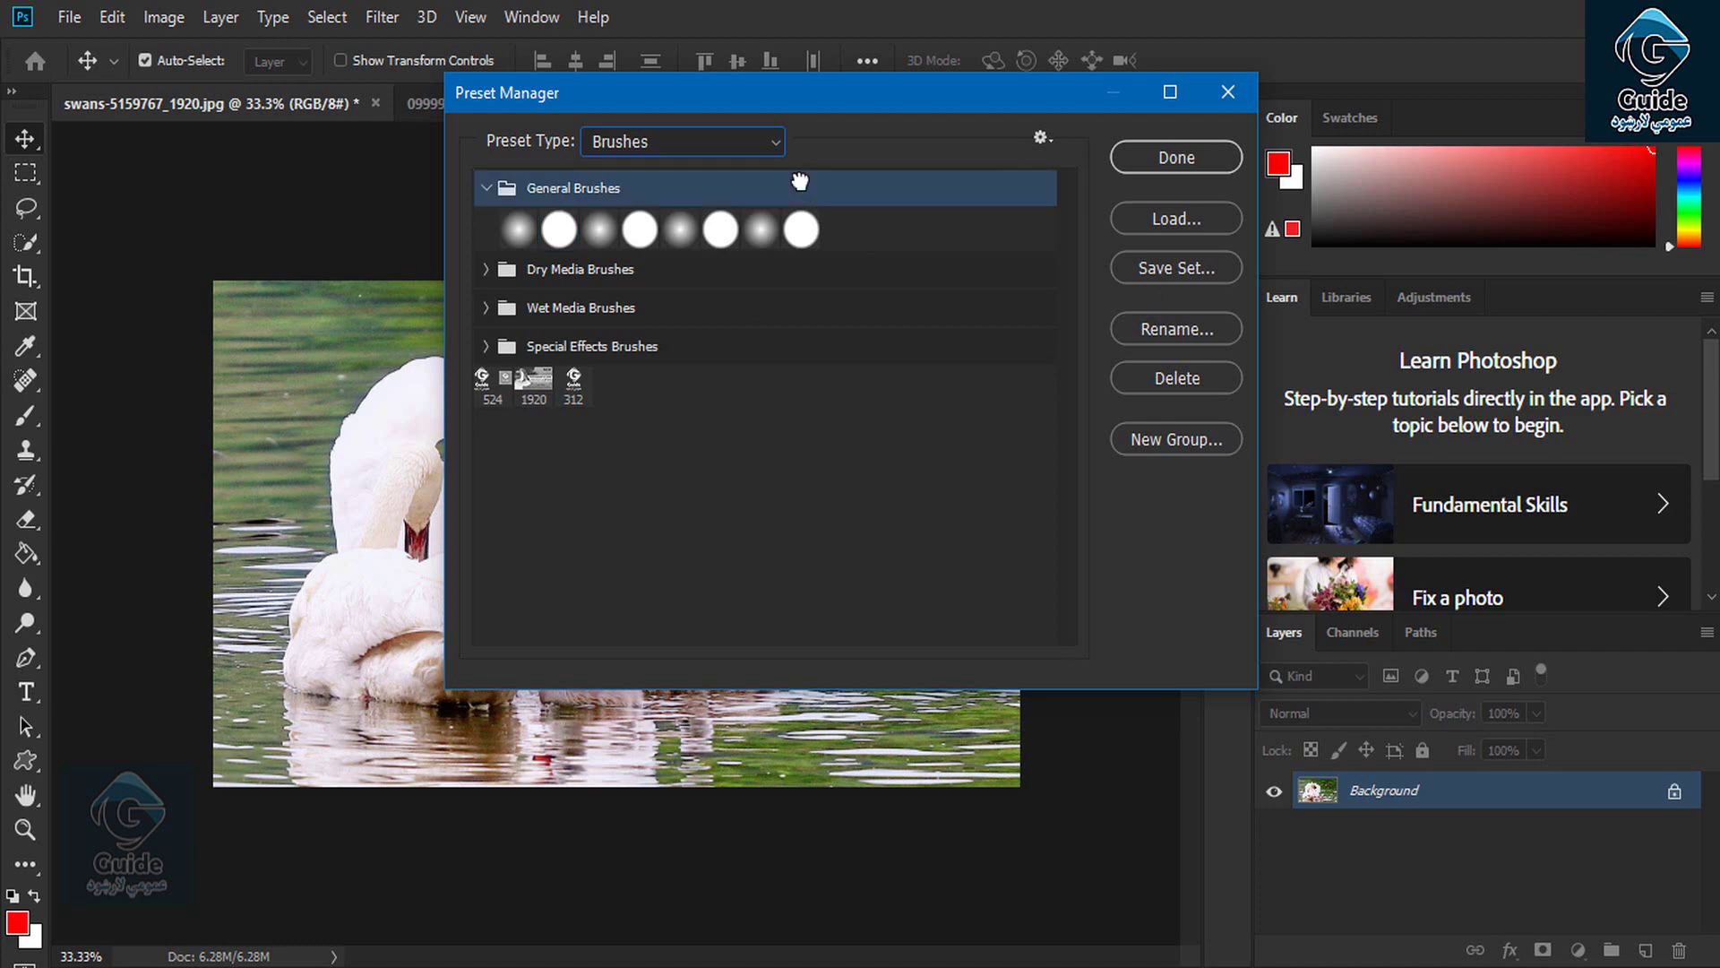
click(1176, 267)
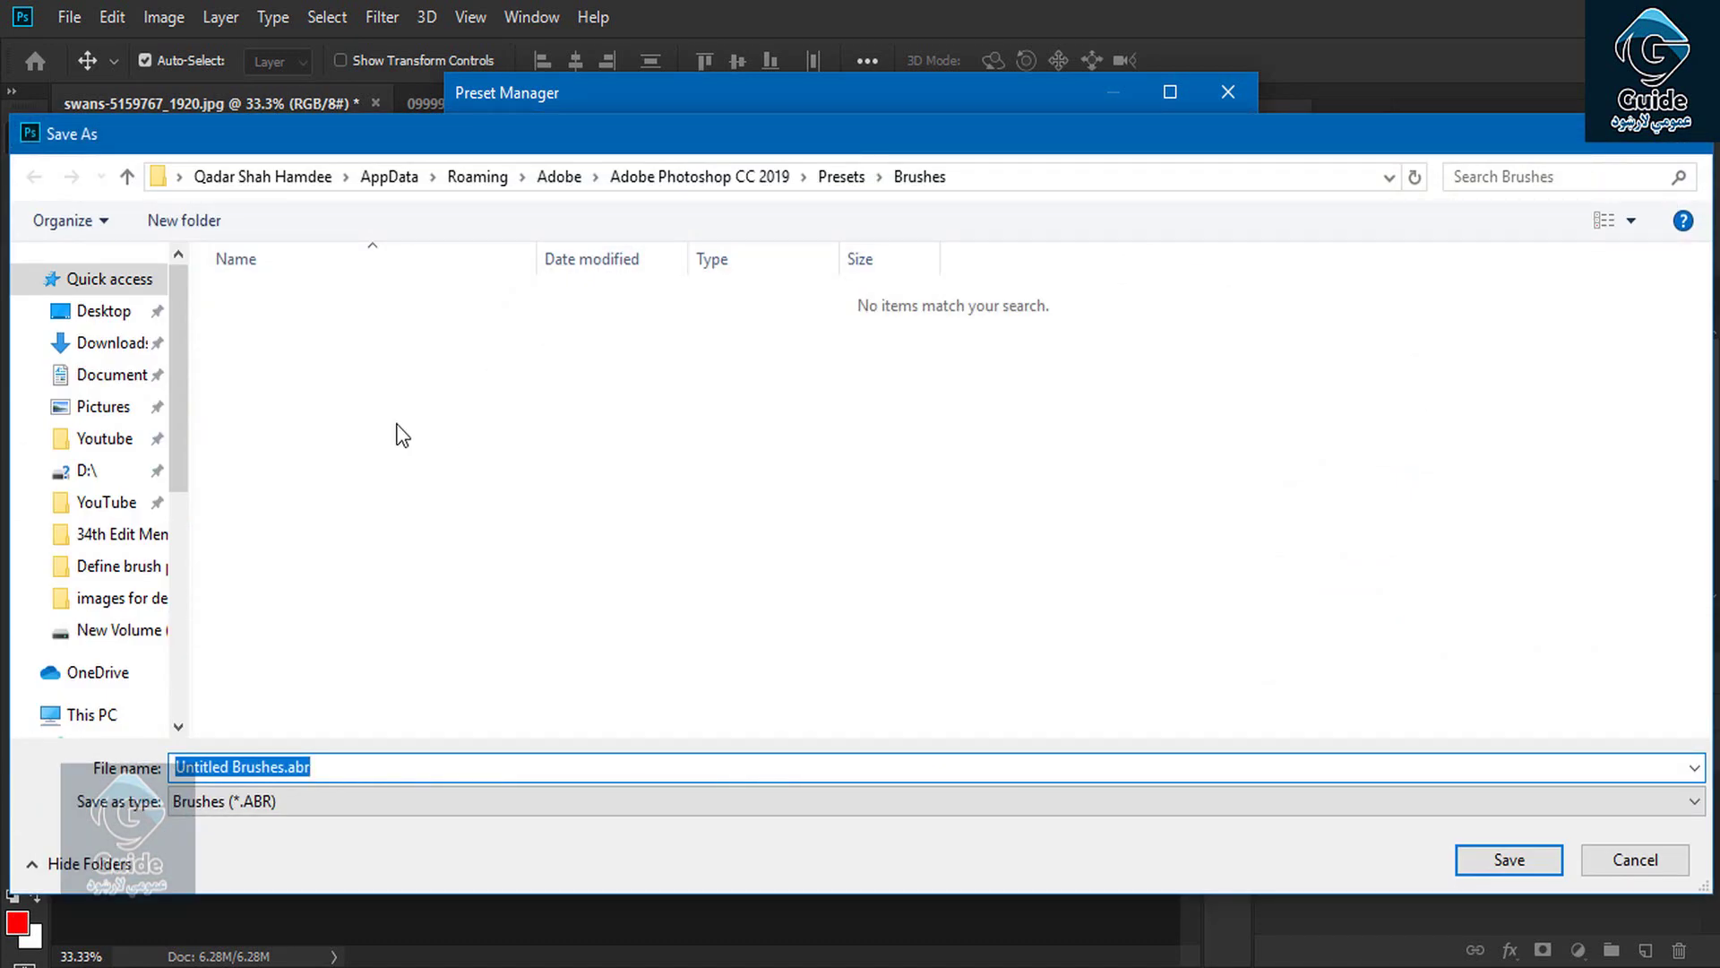
click(87, 341)
click(97, 314)
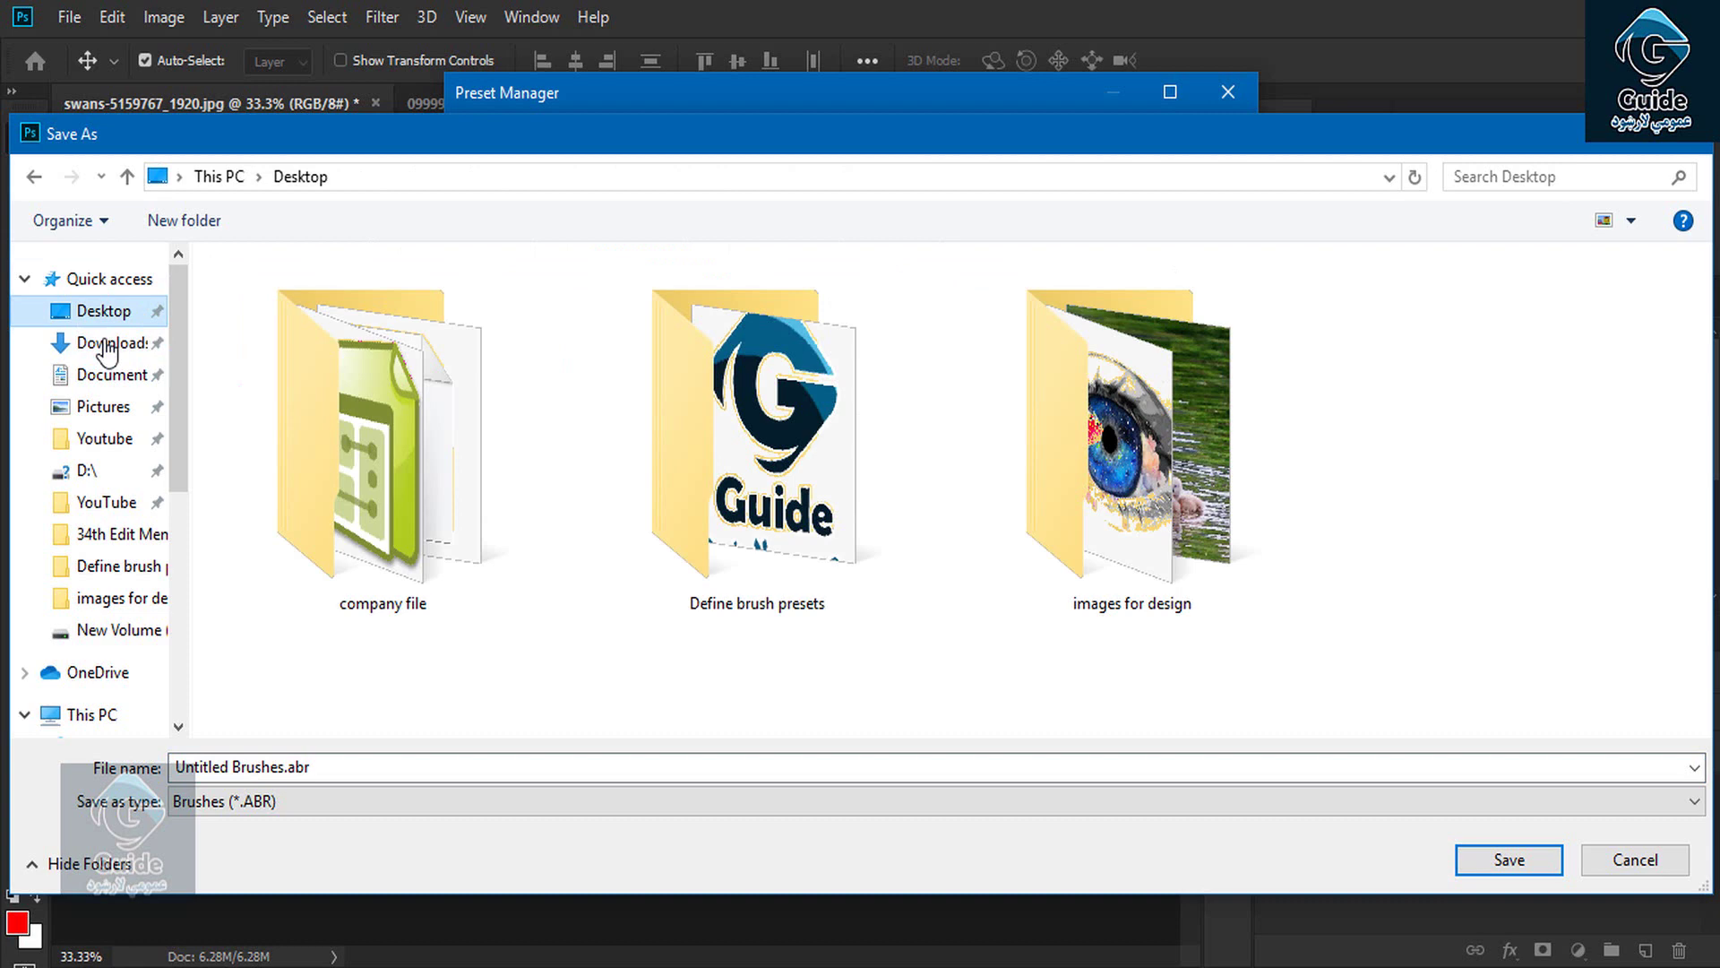
click(367, 767)
text(b)
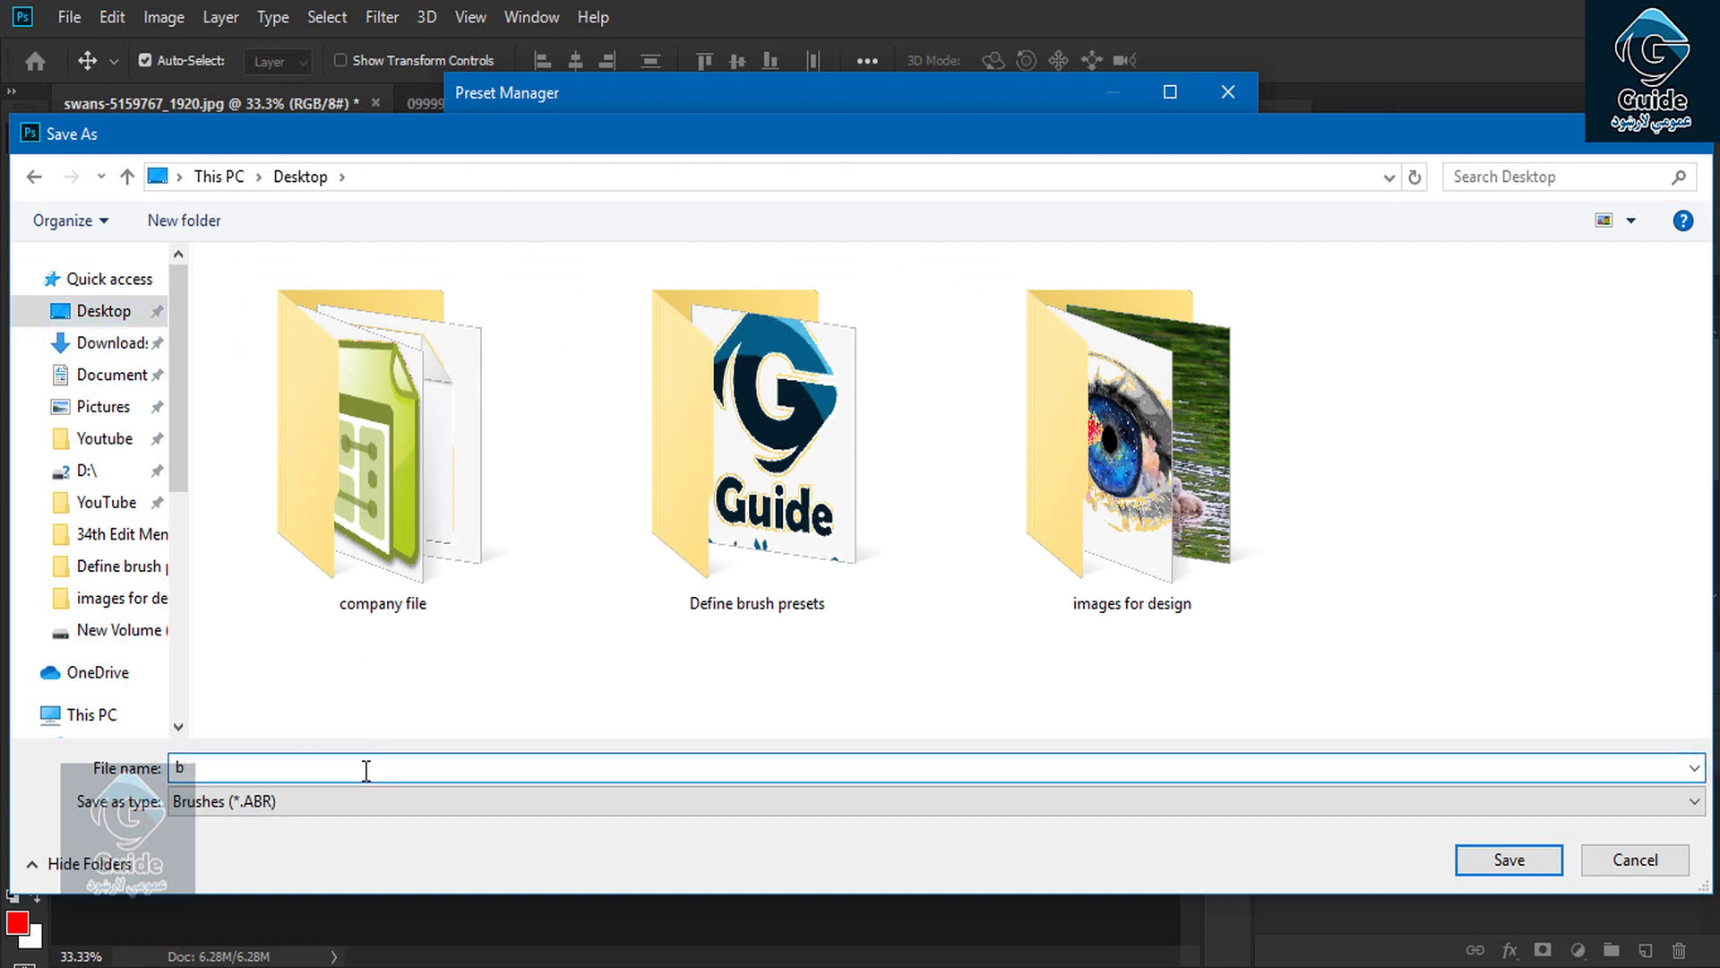
click(1469, 862)
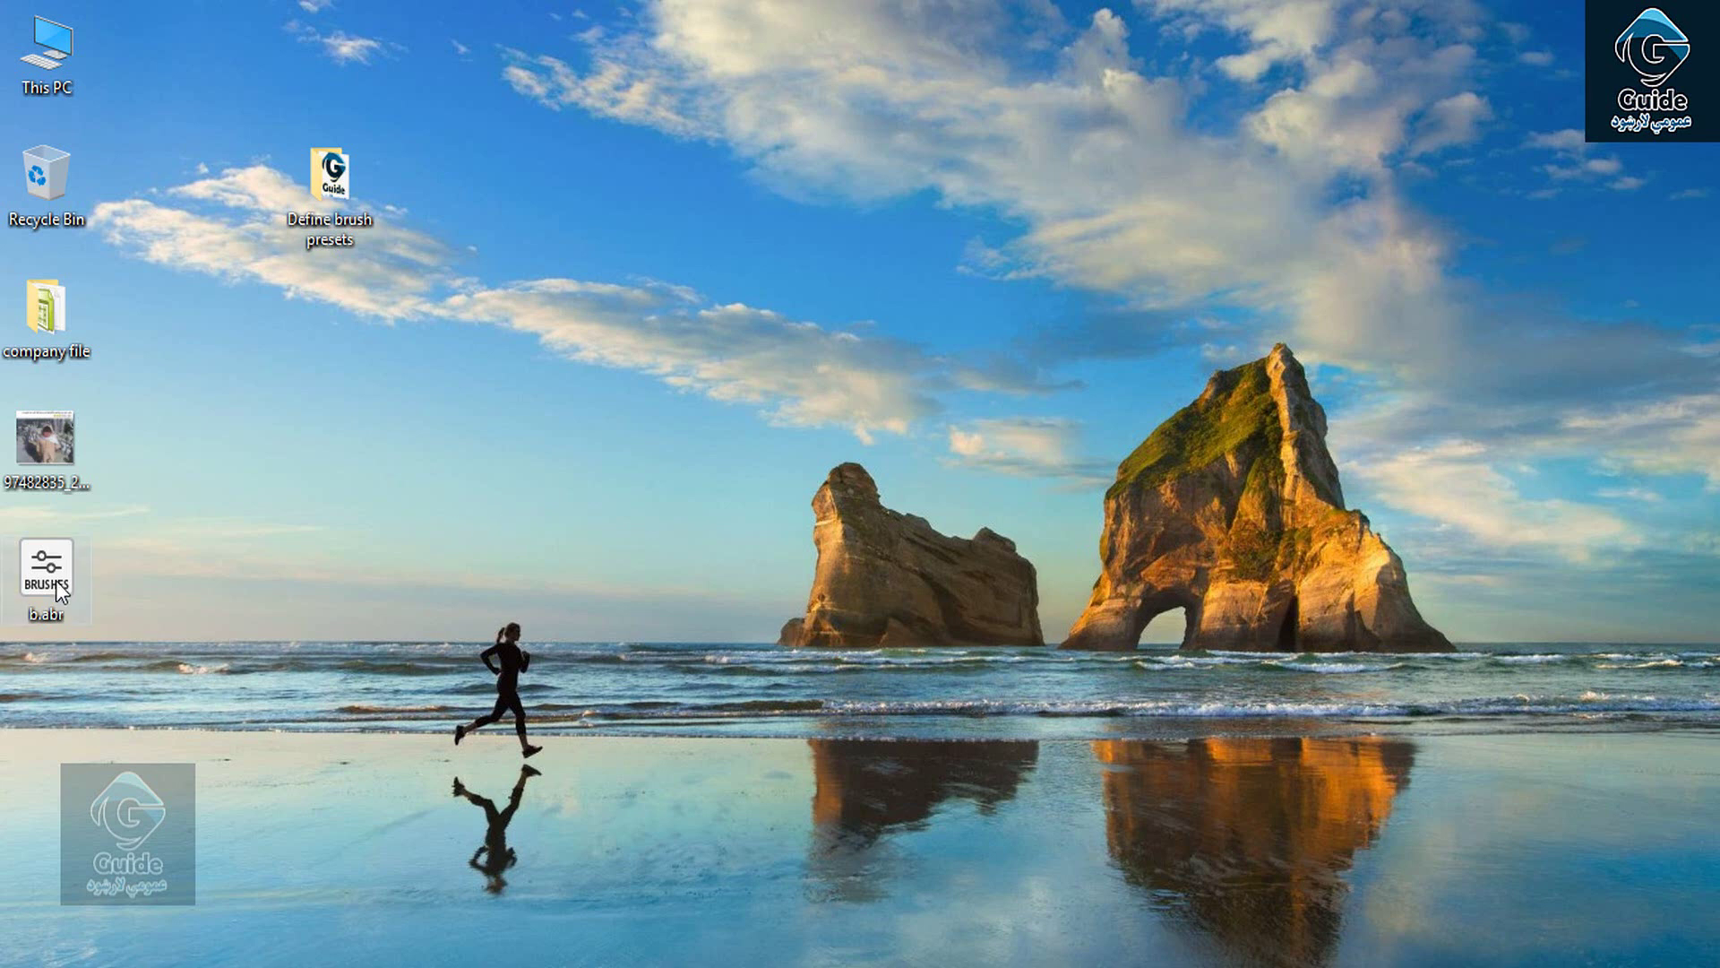
drag(56, 579, 830, 317)
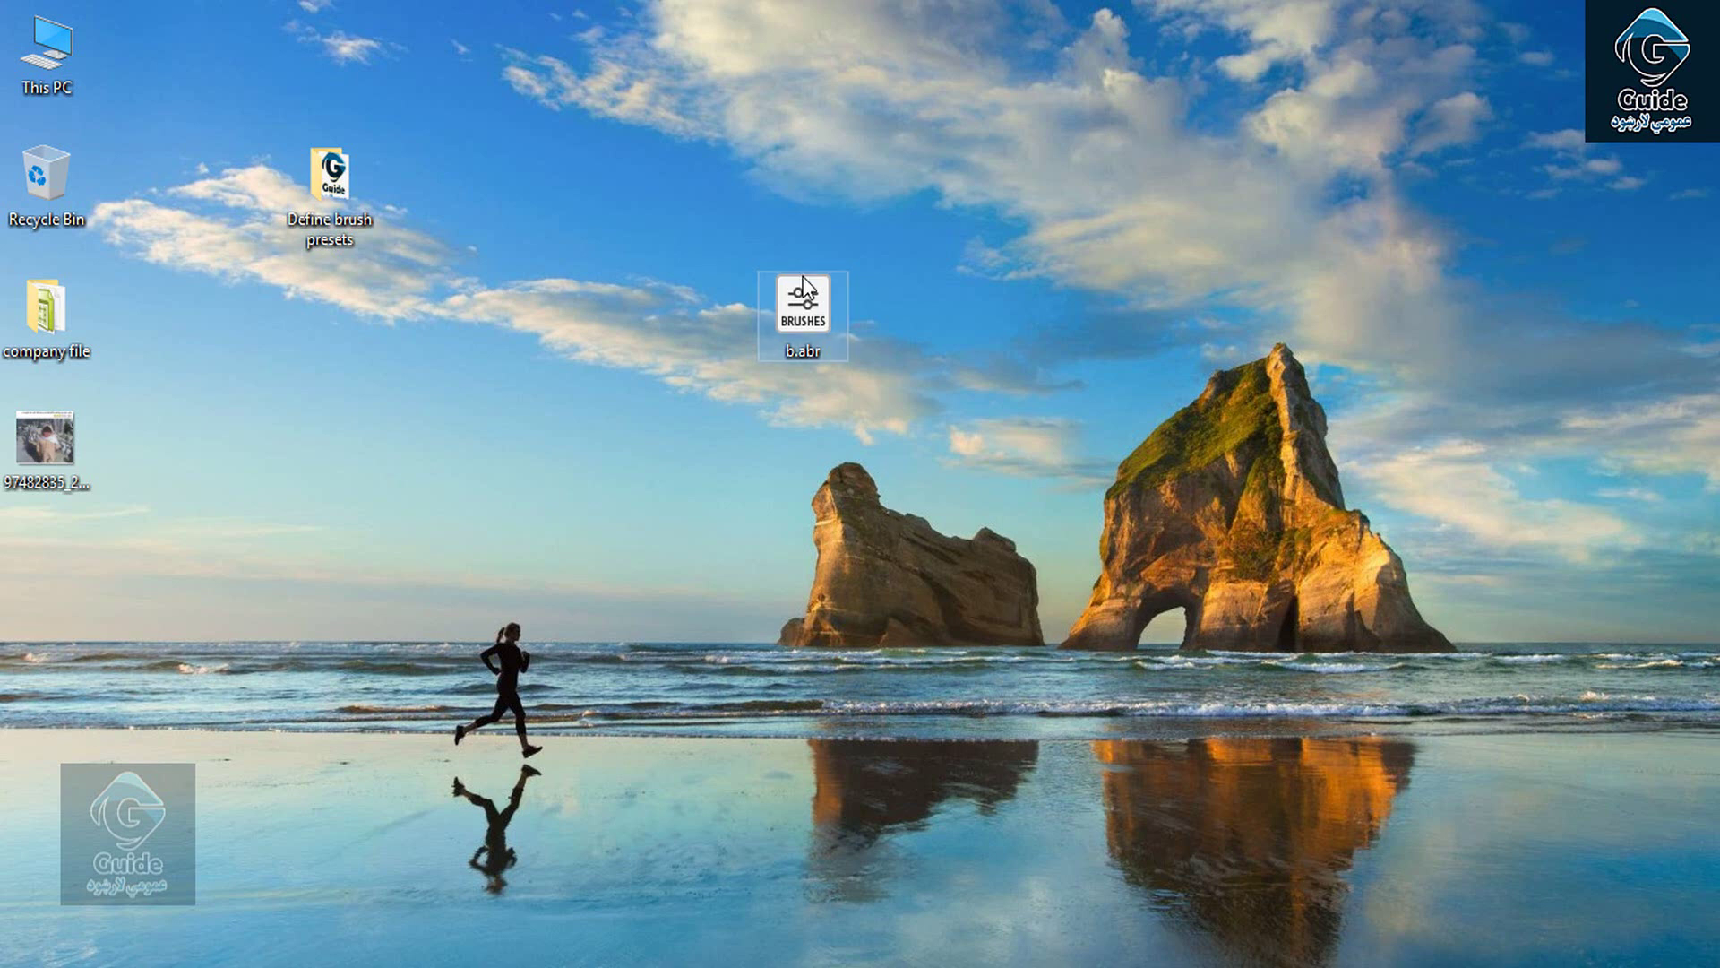
drag(815, 336, 953, 285)
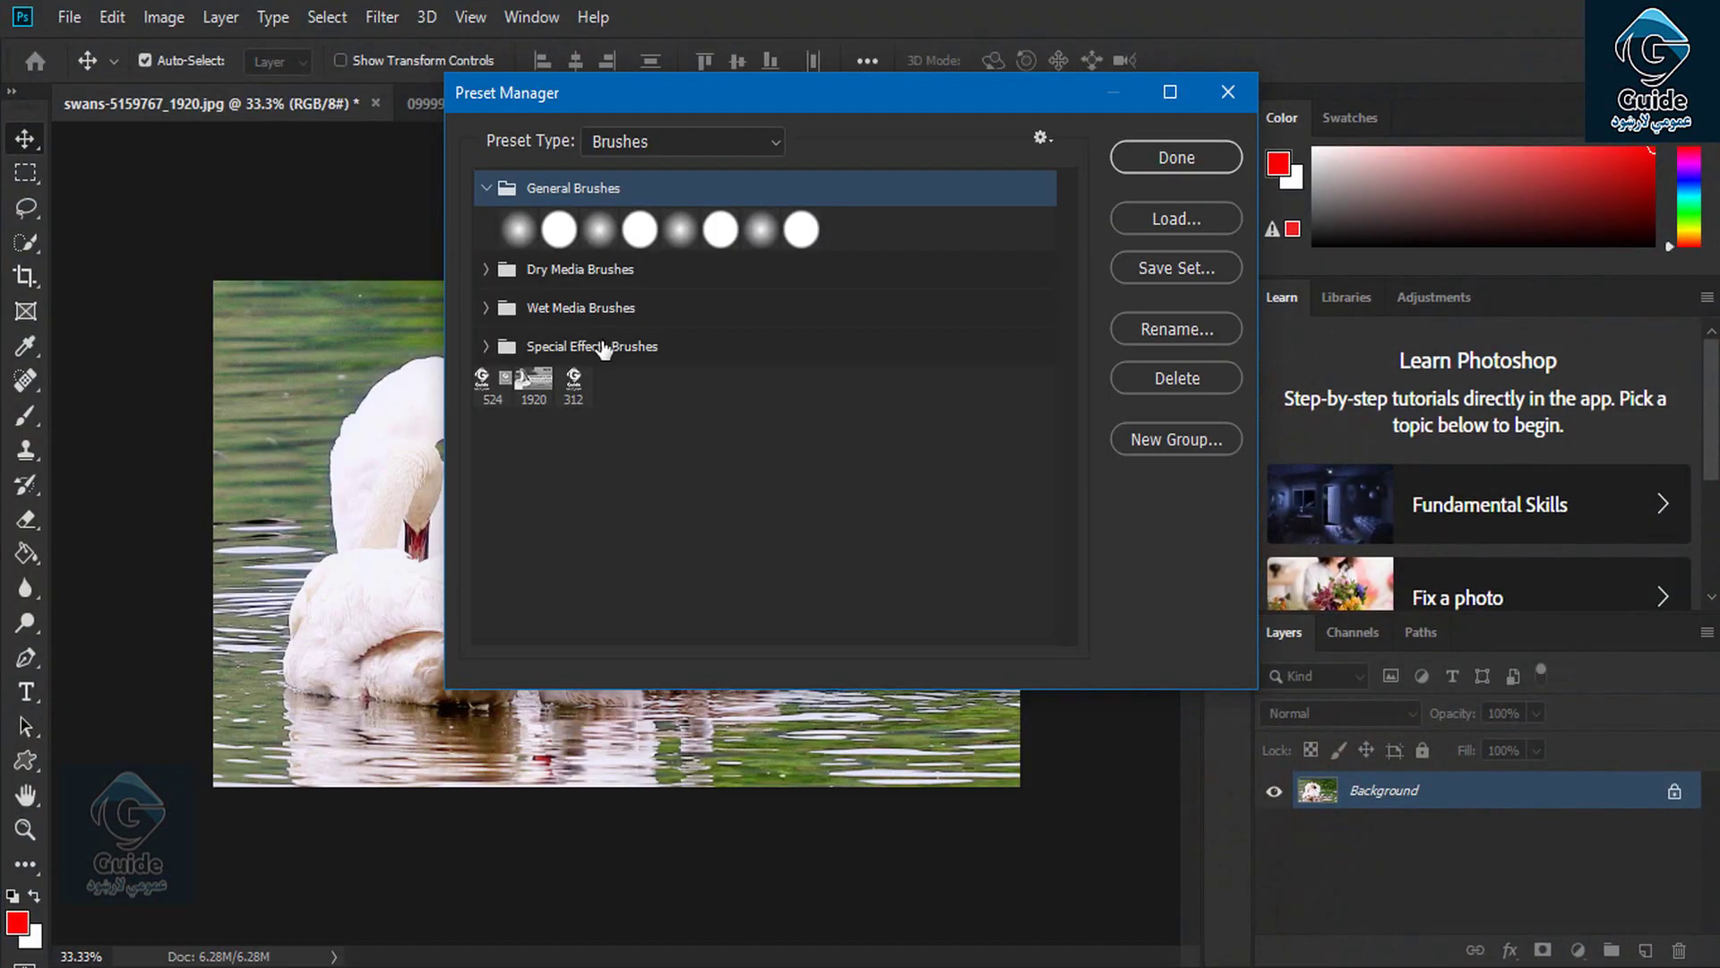
Step: Look for a brush file to load in the 35th Edit Menu folder's Issues and Downloaded presets subfolders, and leave the Load dialog
click(1212, 218)
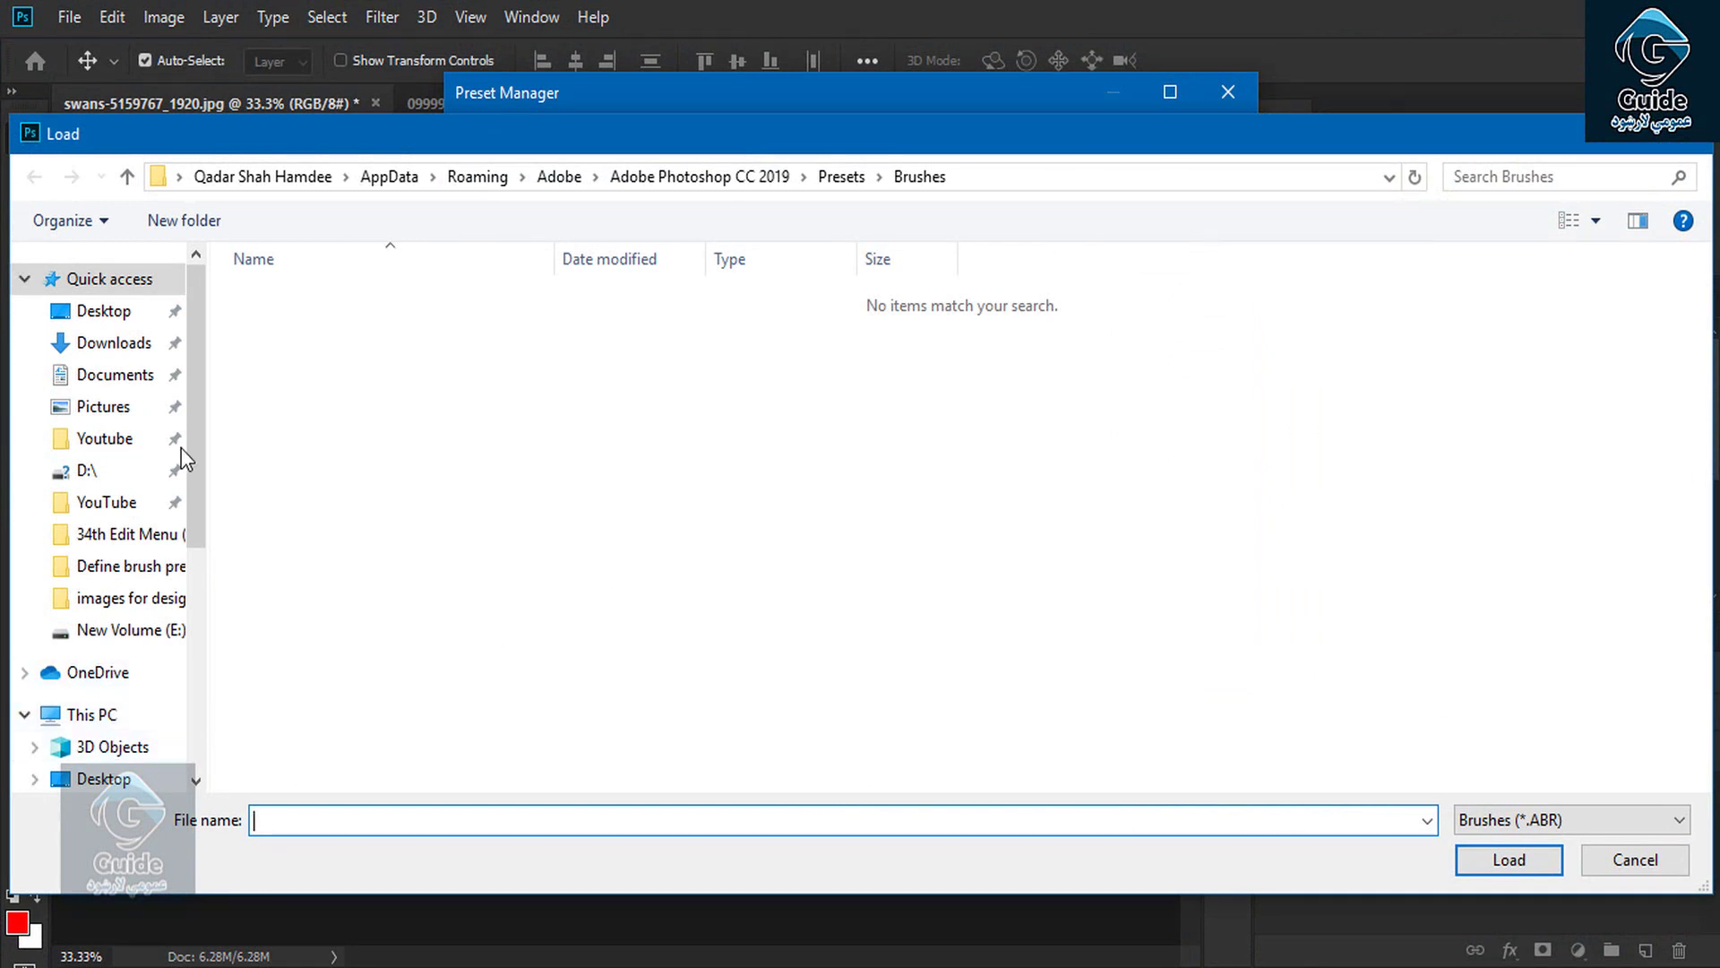
scroll(101, 565, down, 3)
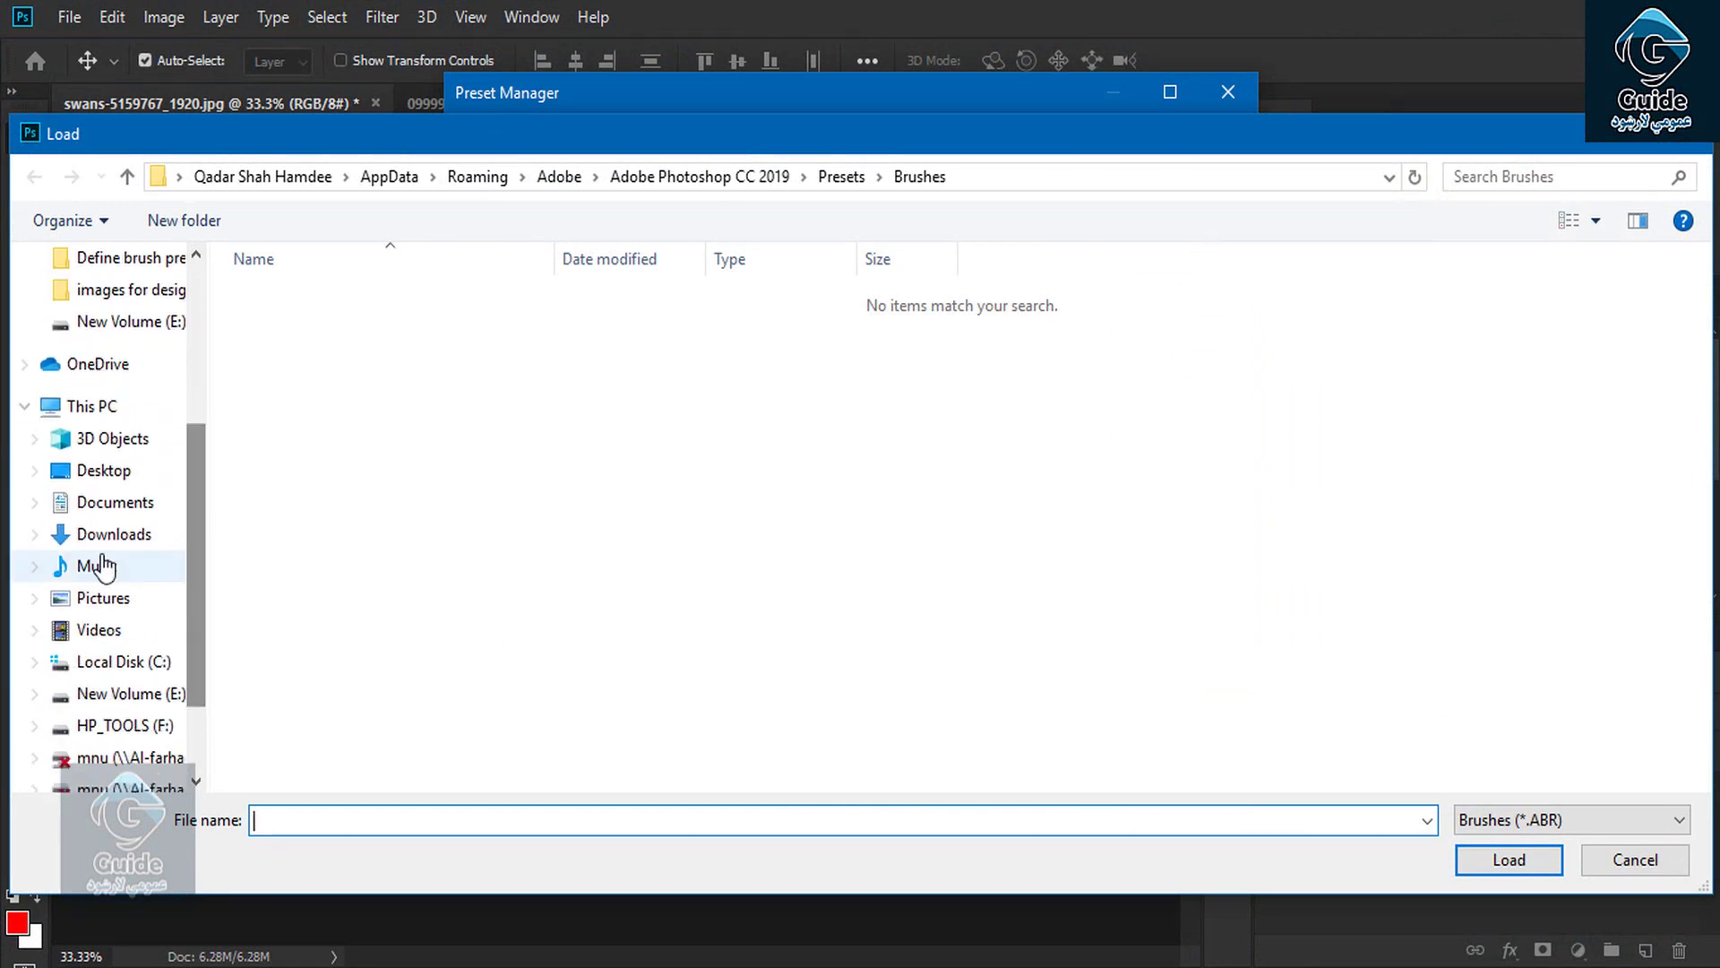
click(119, 699)
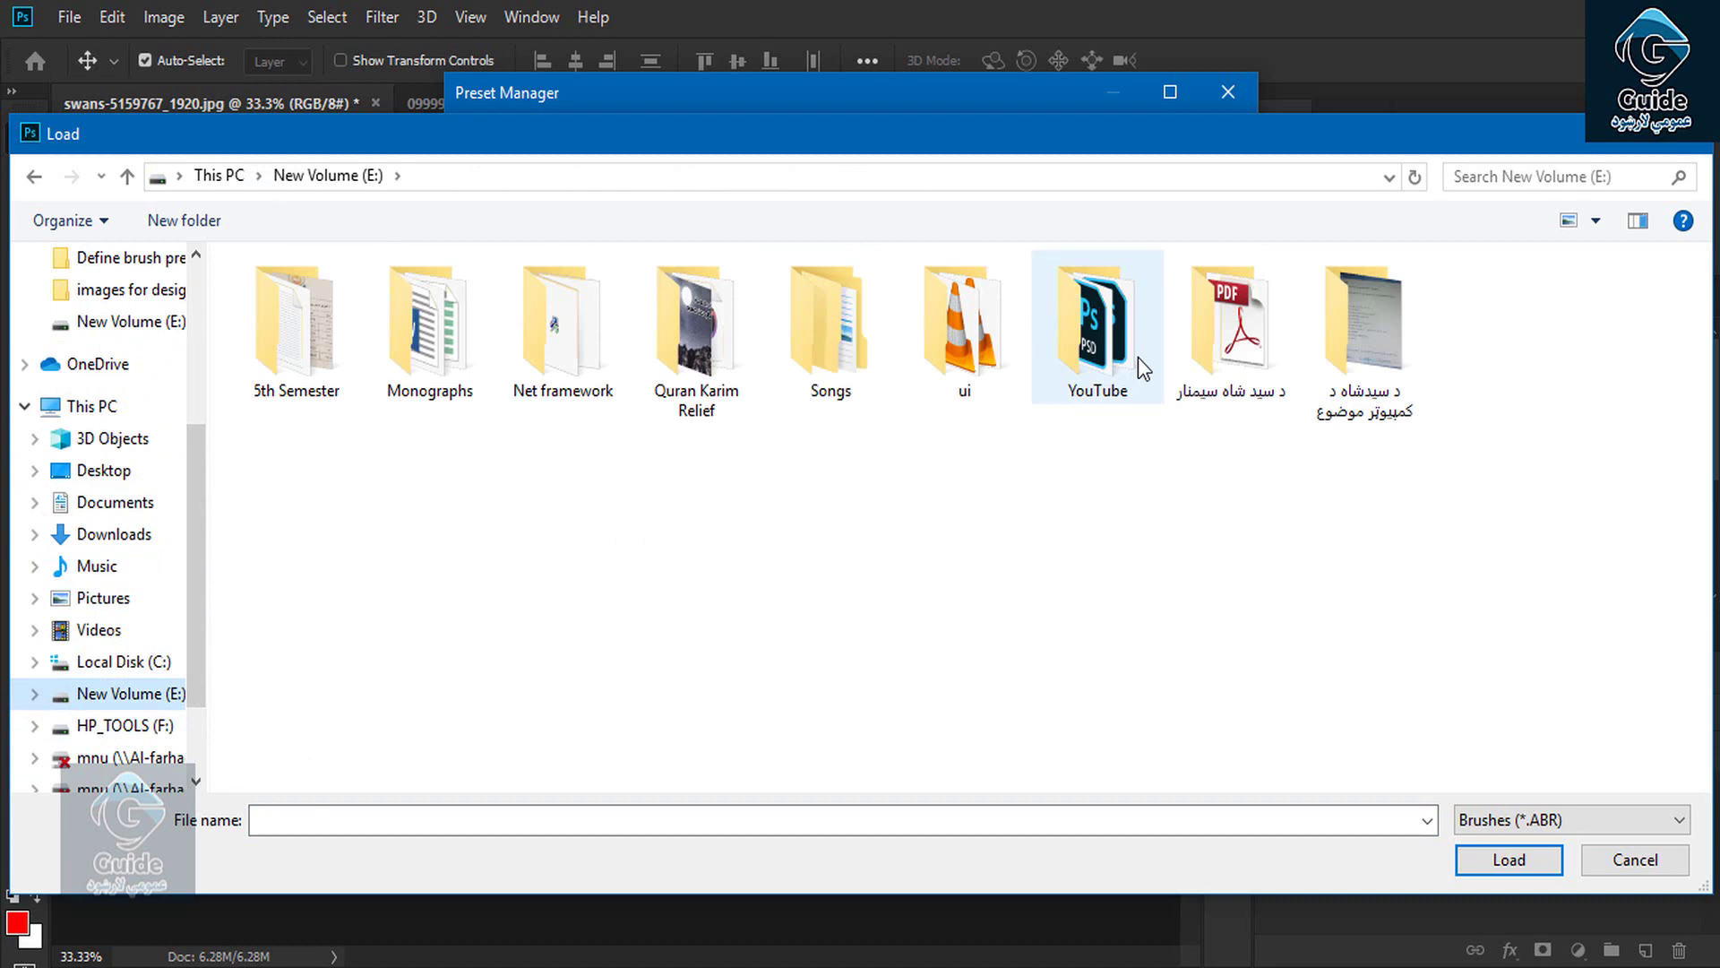
double_click(1088, 325)
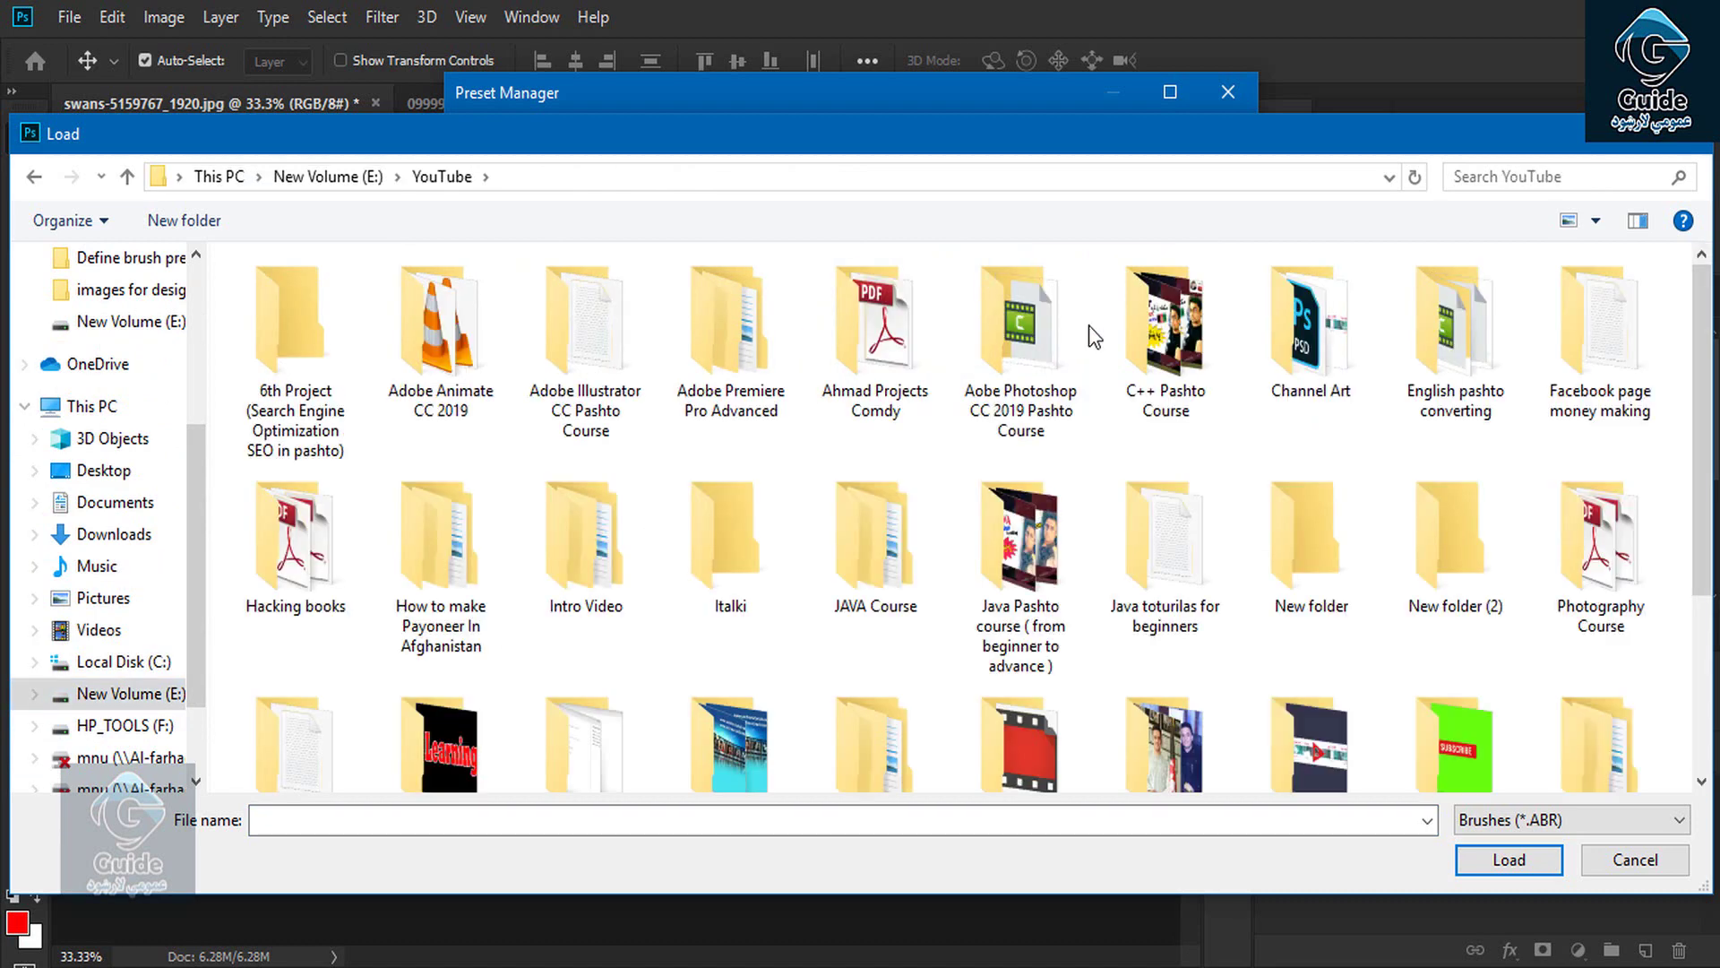
double_click(1060, 348)
drag(1709, 347, 1709, 631)
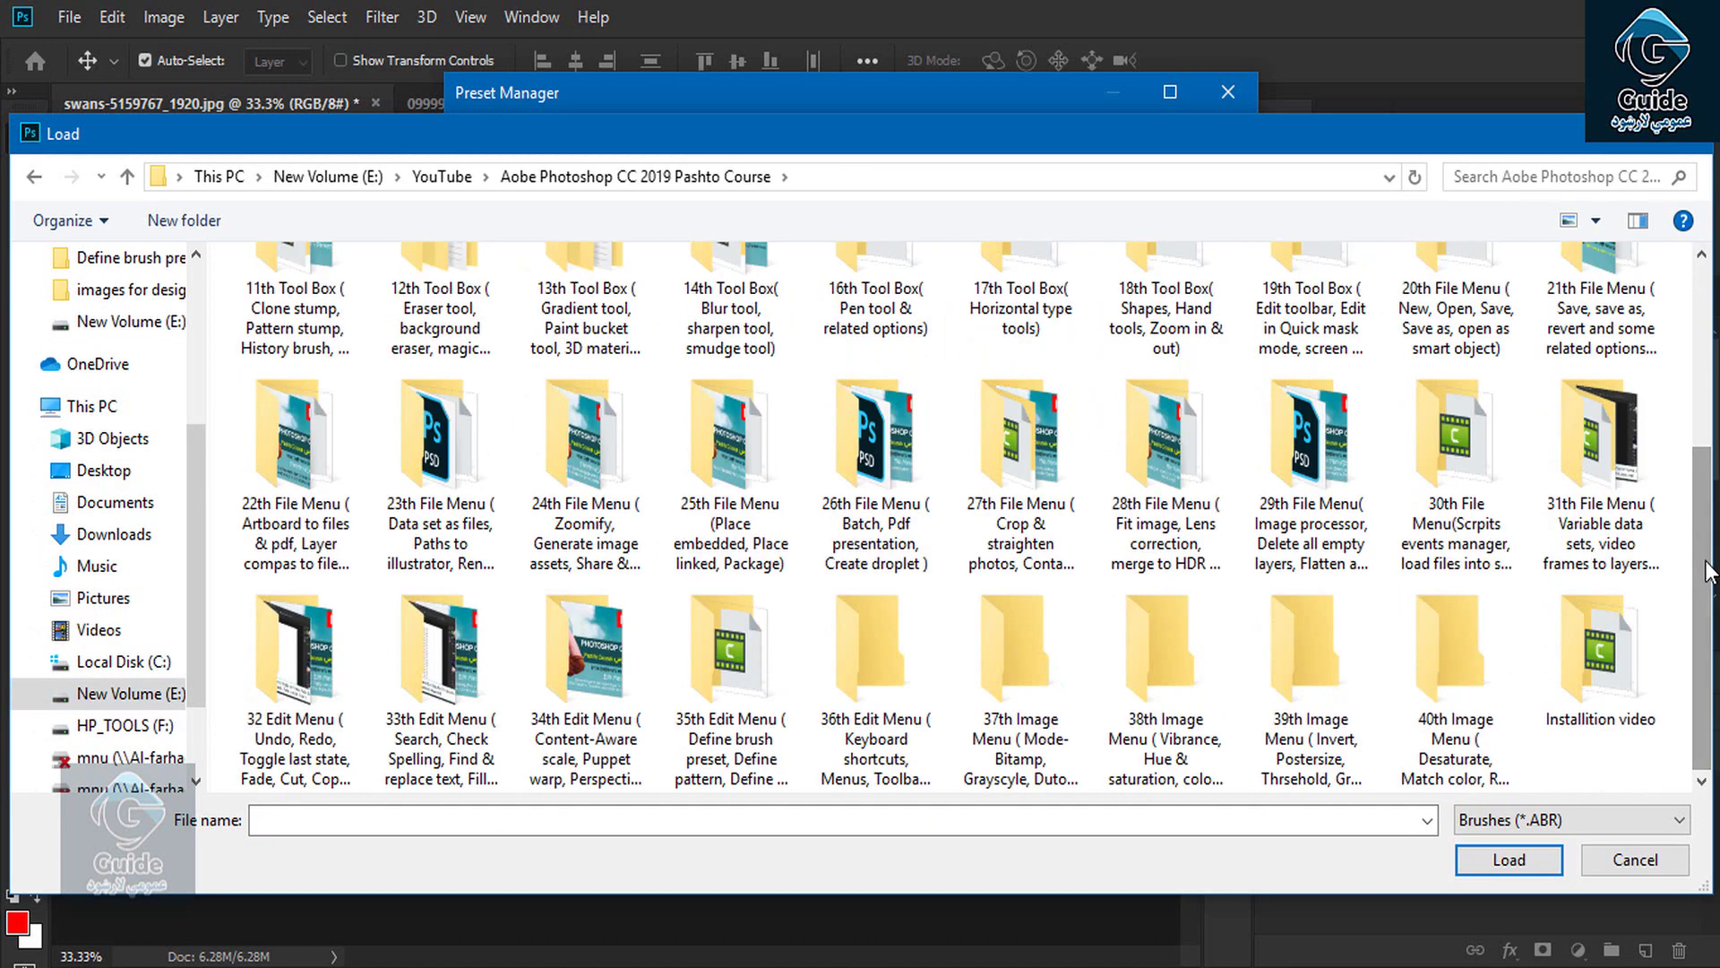
double_click(755, 676)
double_click(273, 323)
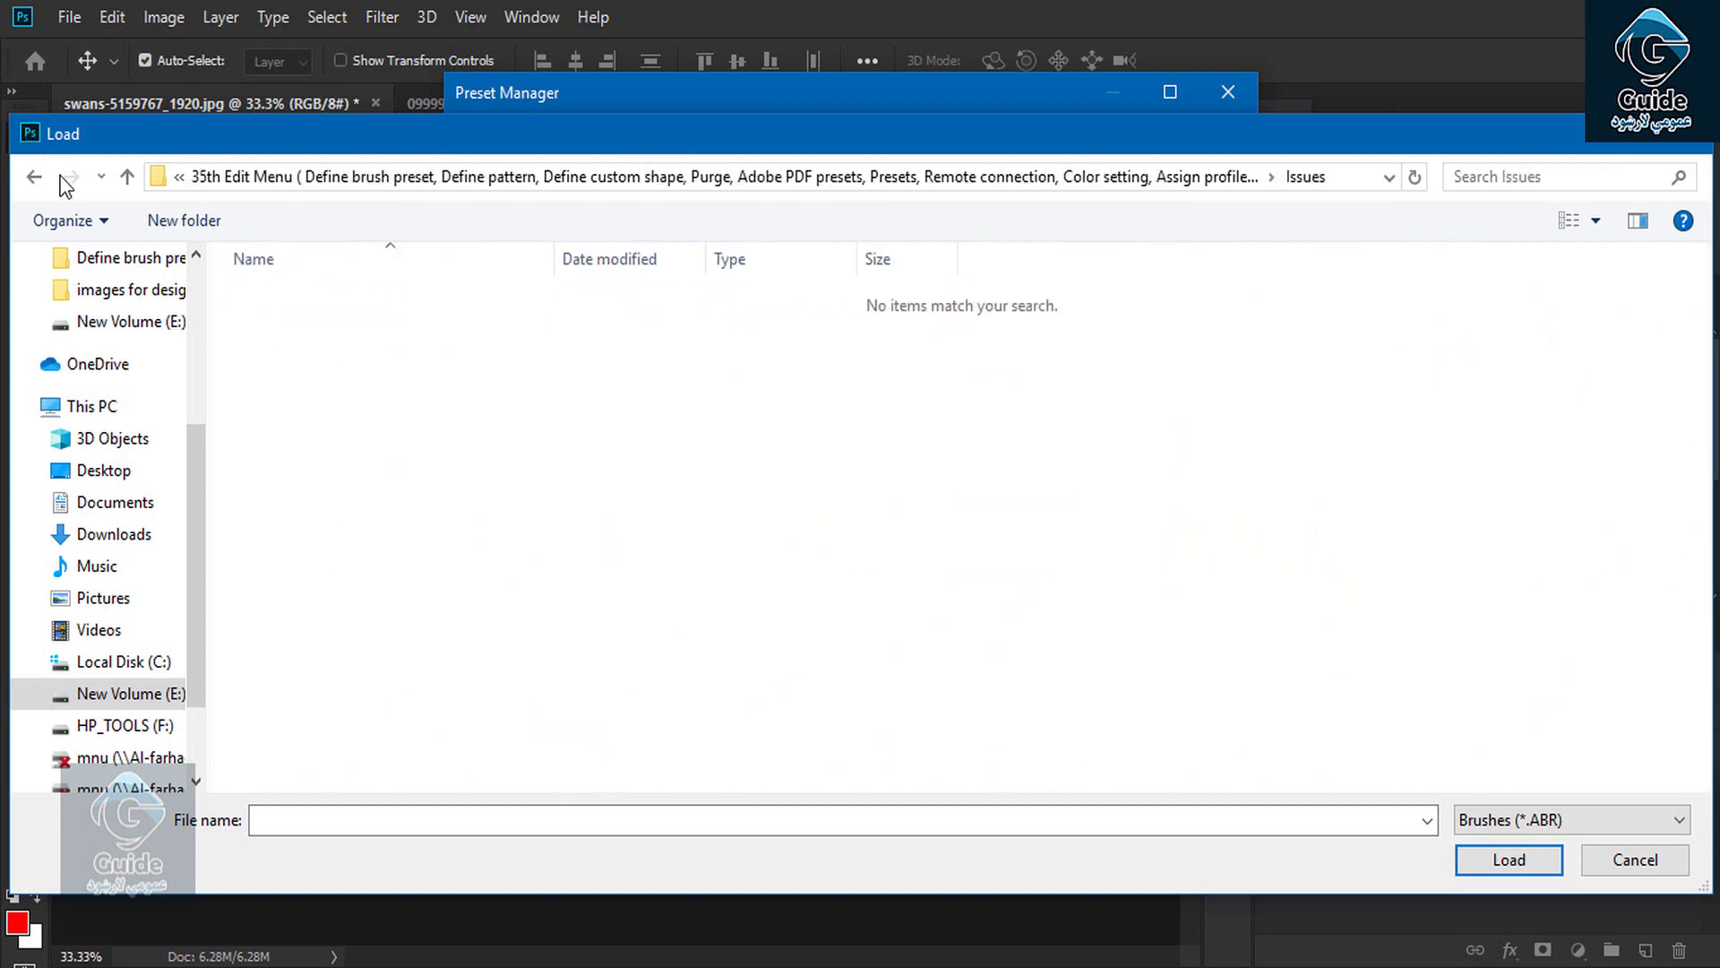
click(34, 176)
double_click(267, 293)
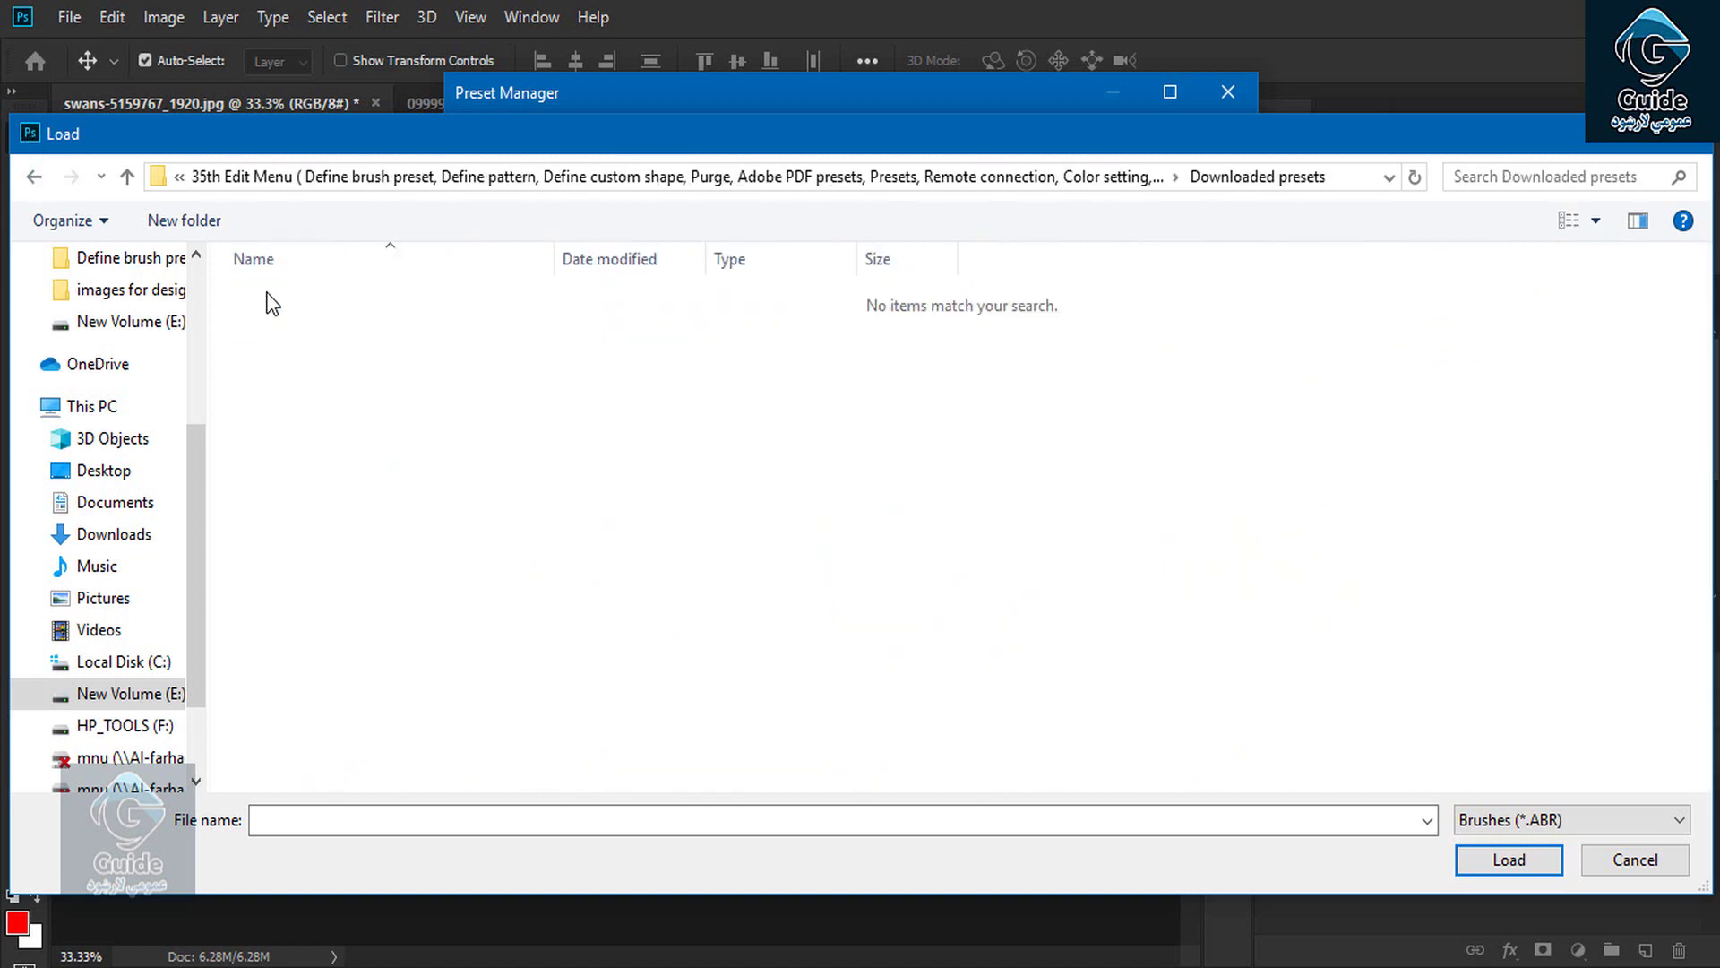
click(1609, 859)
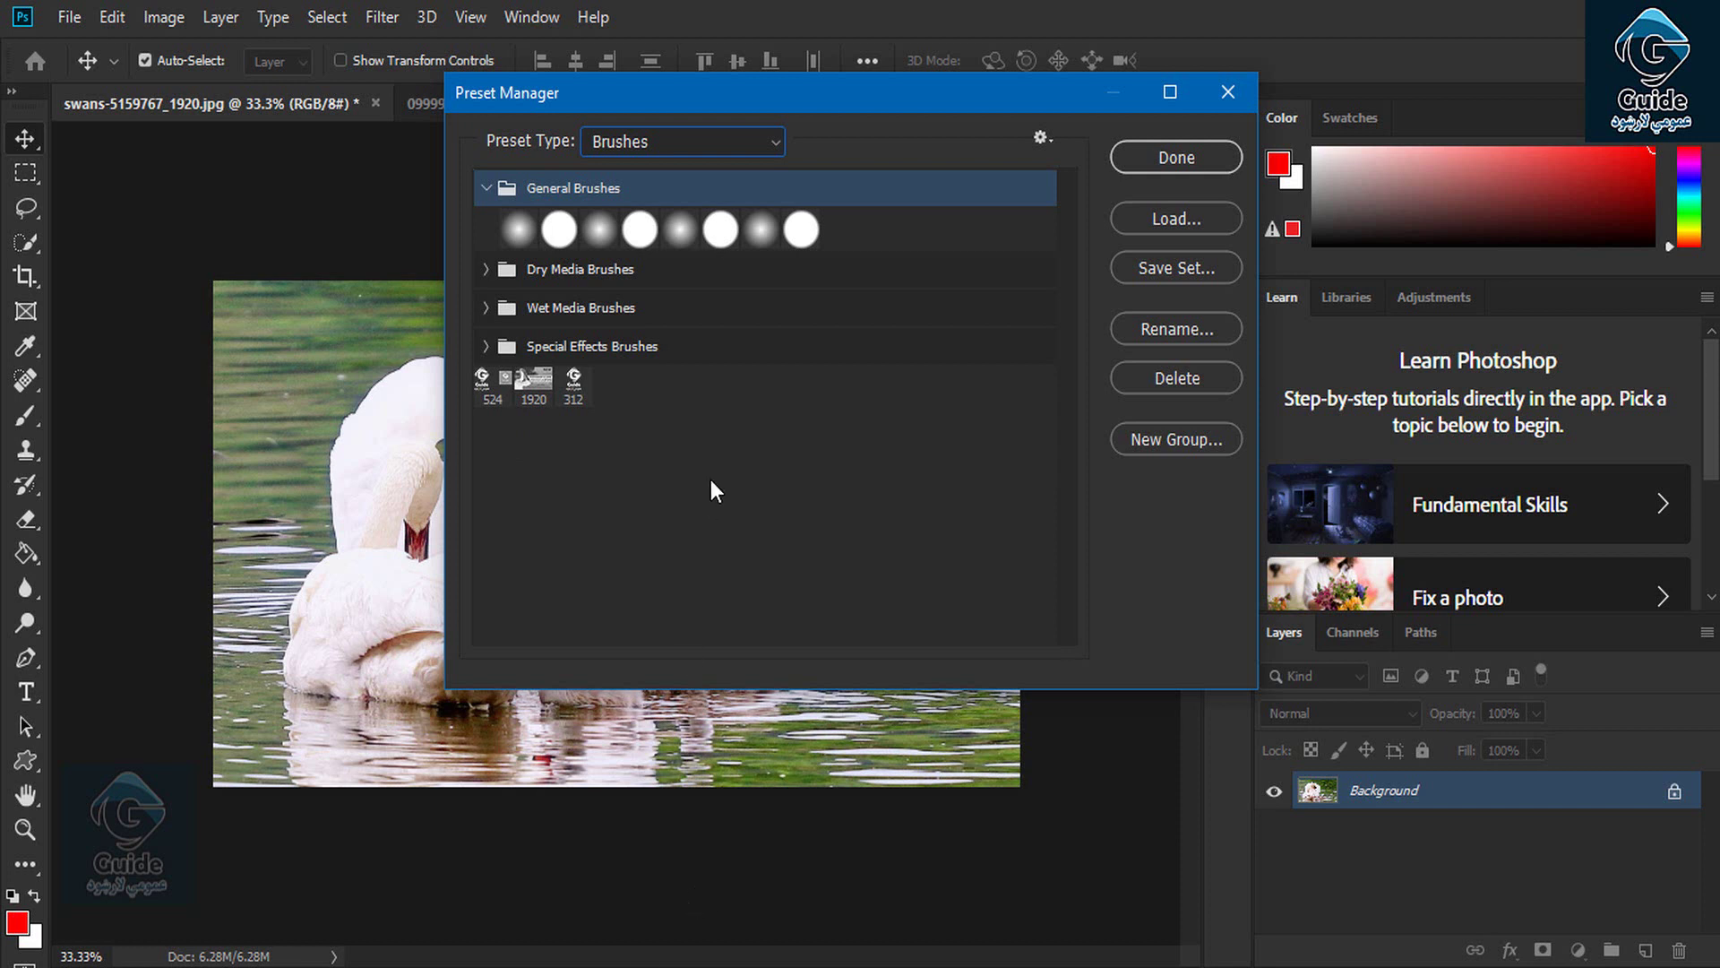
click(1159, 218)
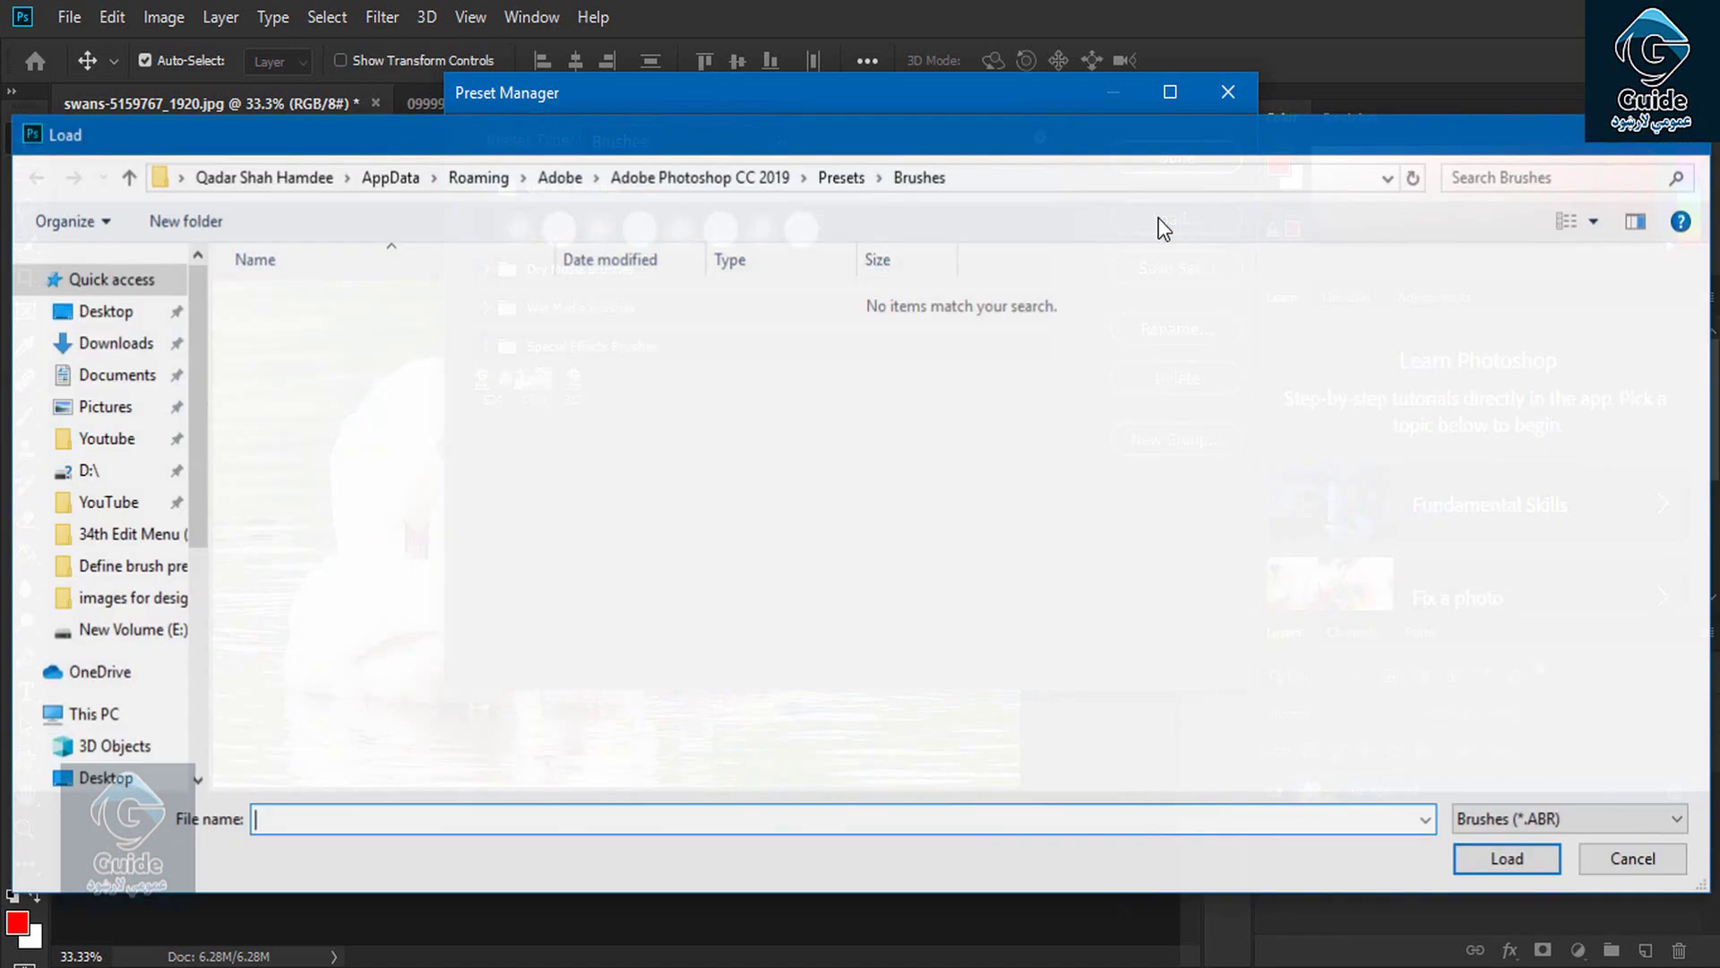
click(1654, 863)
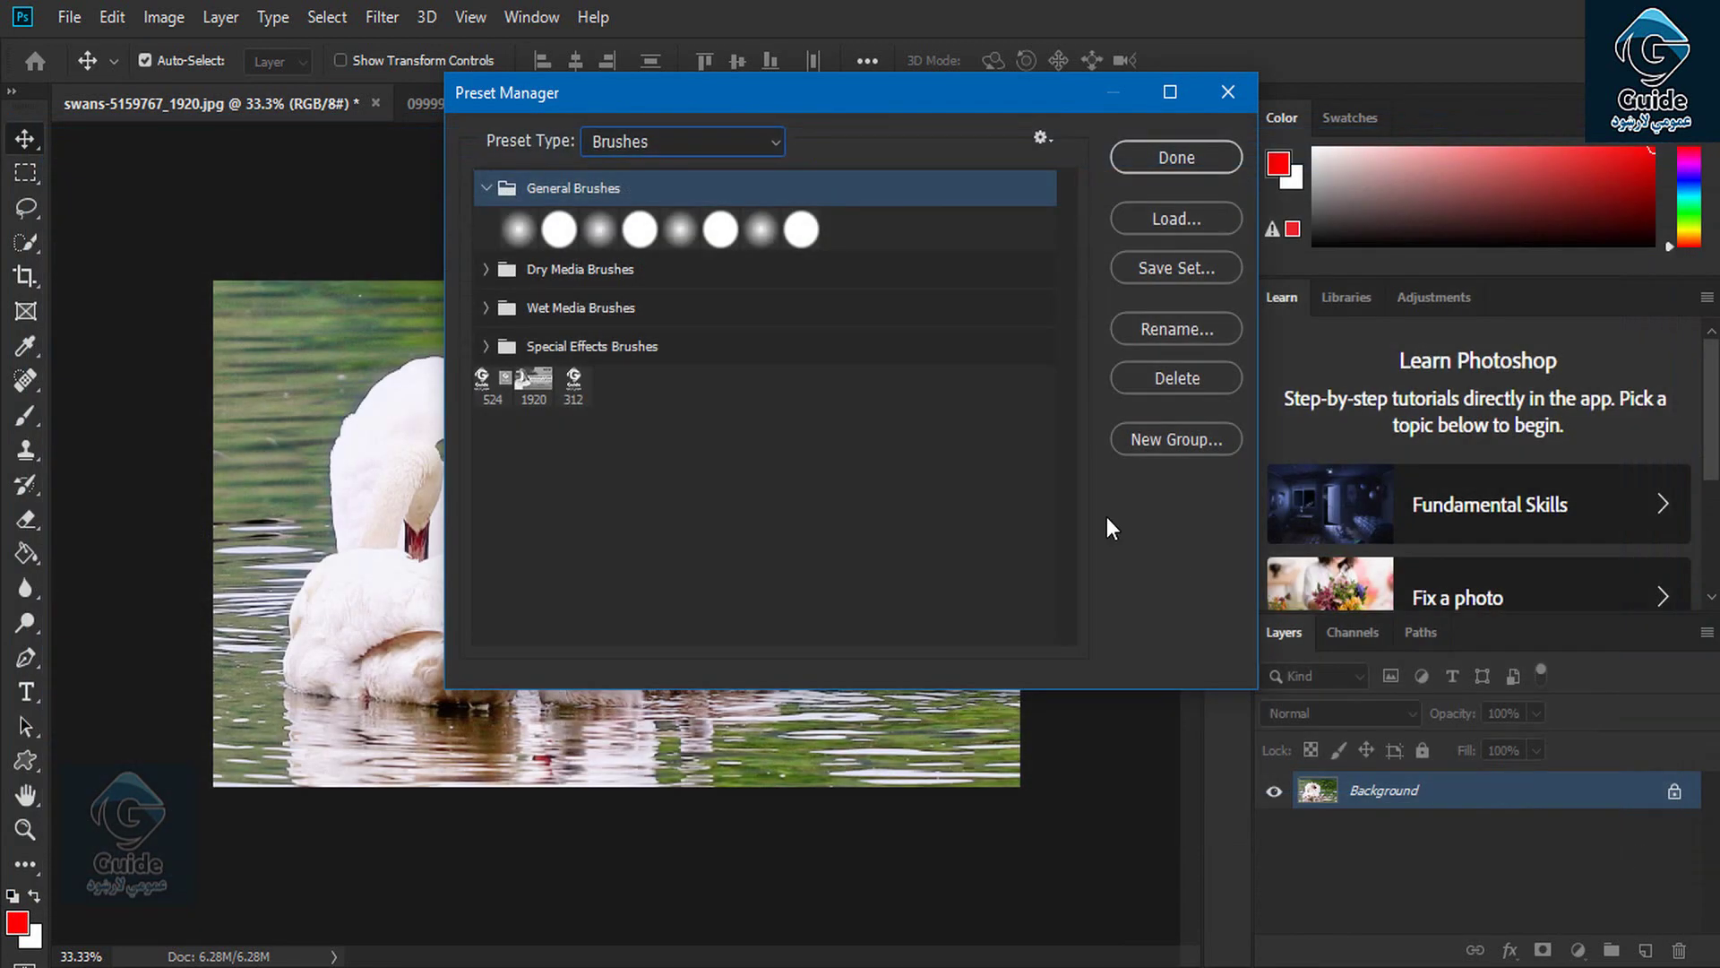
Step: View the Gradients and Custom Shapes presets in the Preset Manager
click(696, 141)
click(667, 212)
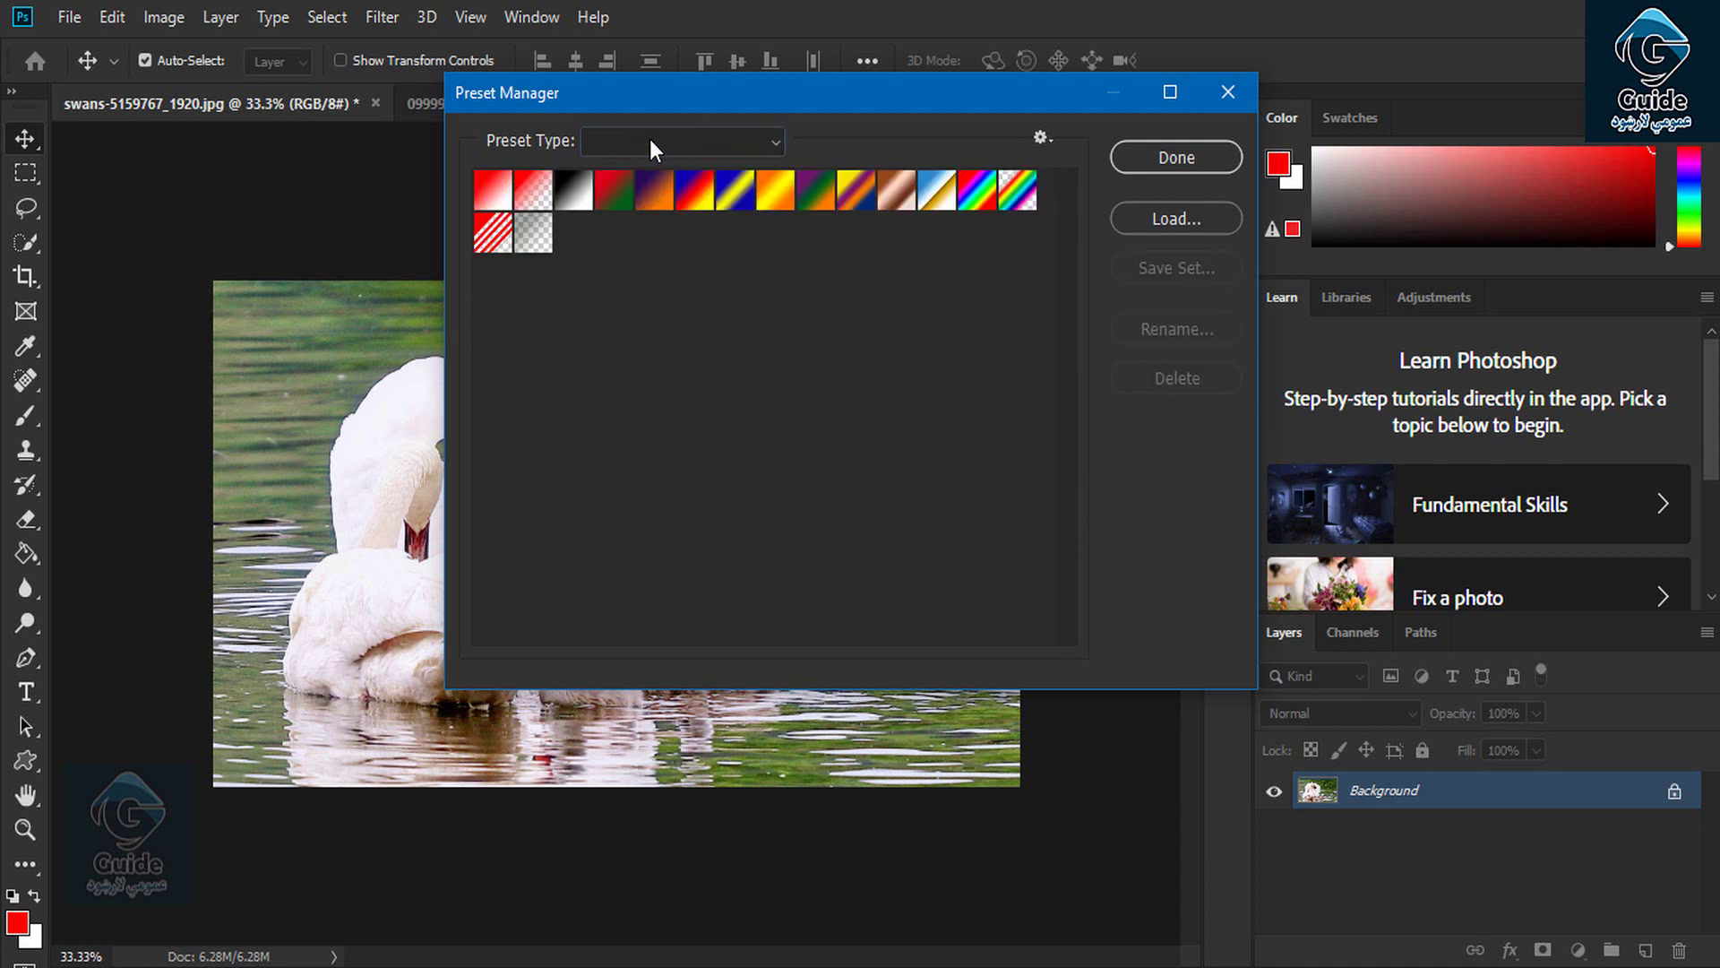
click(652, 146)
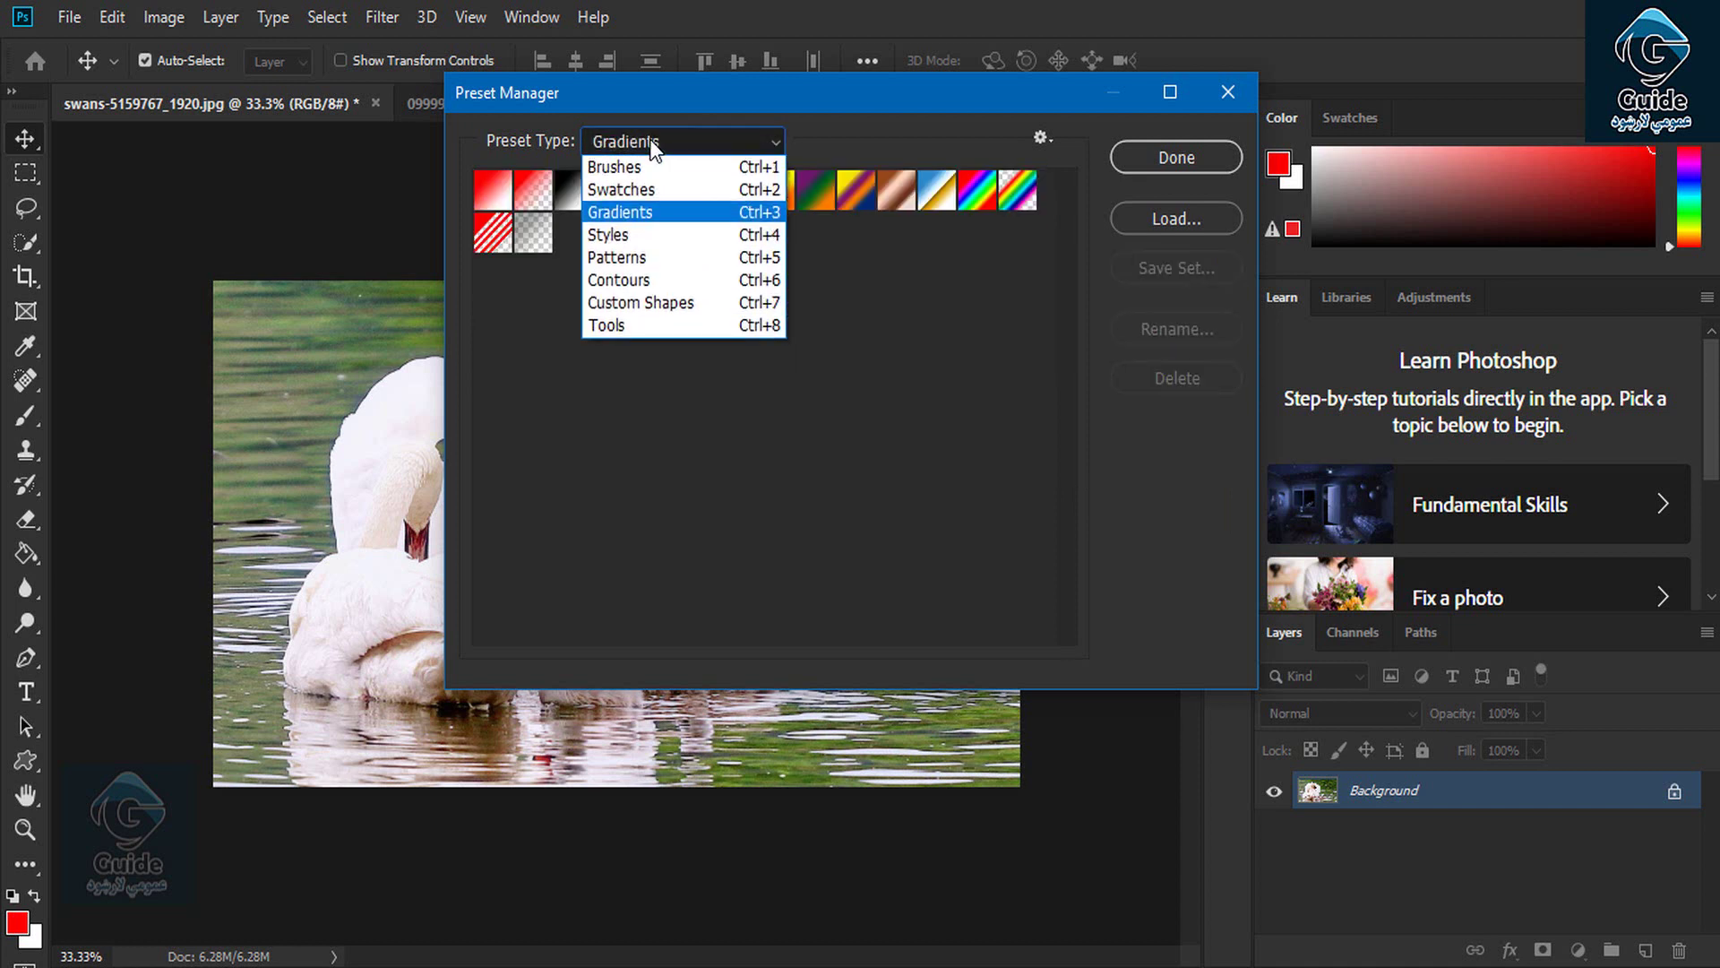
click(647, 305)
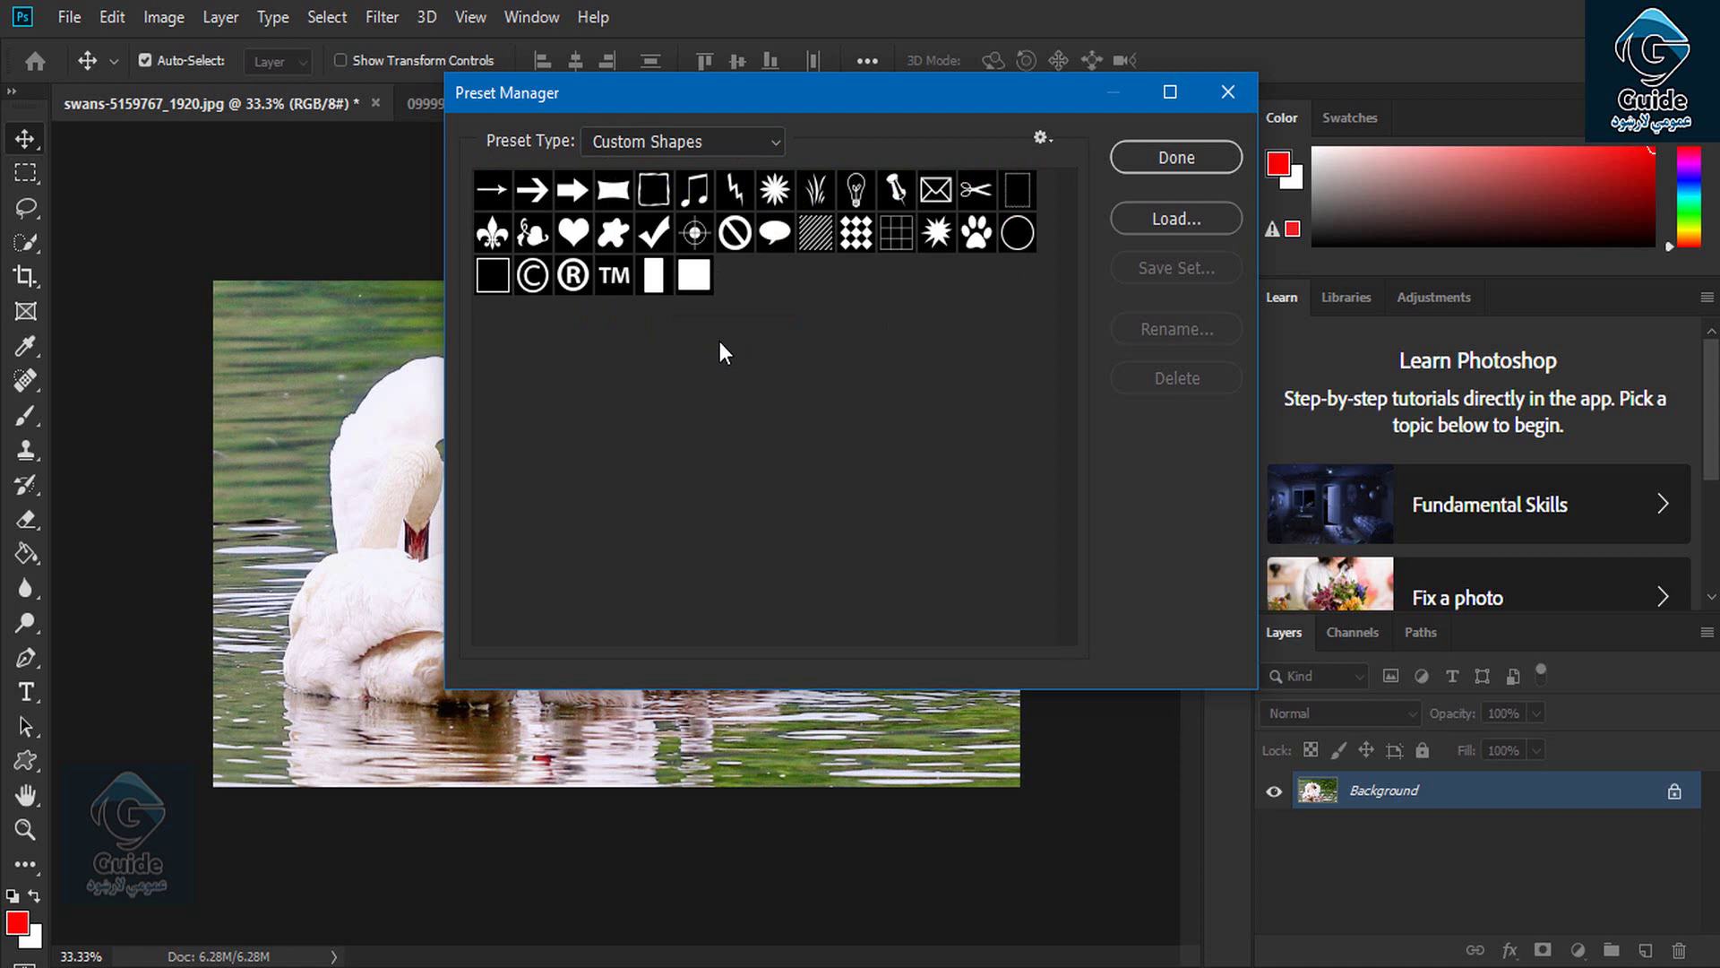
Step: Try to rename the diamond-tile custom shape as "yy"
click(857, 235)
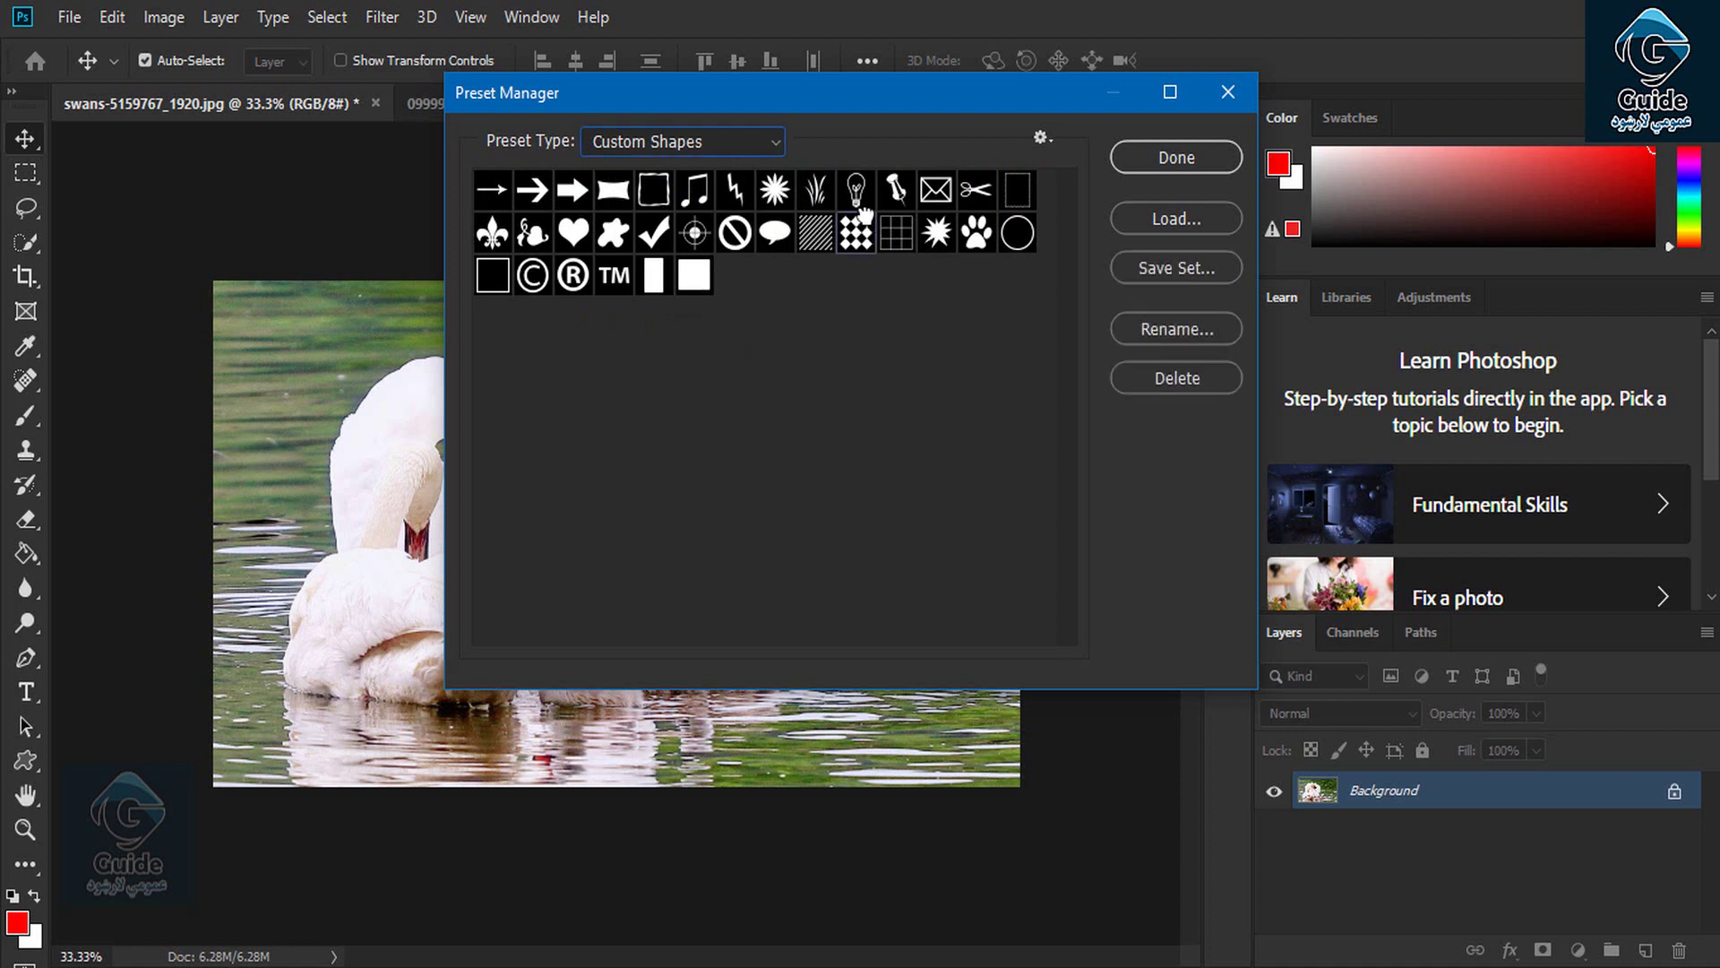
click(1196, 327)
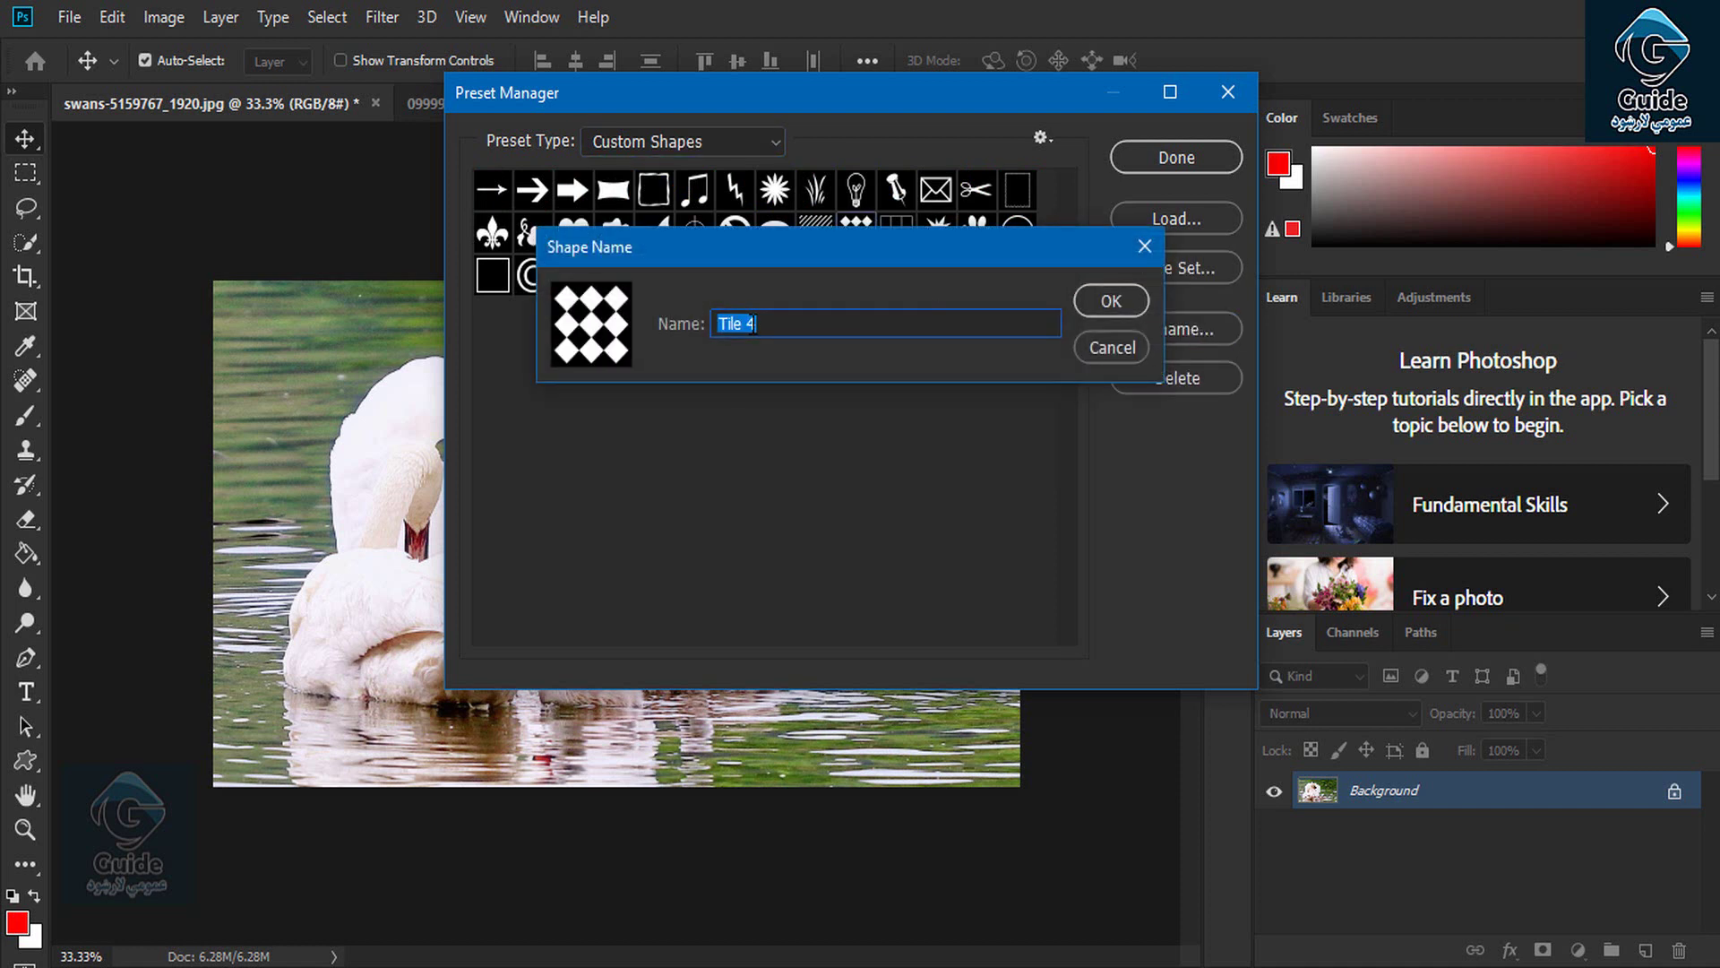
text(yy)
click(1125, 337)
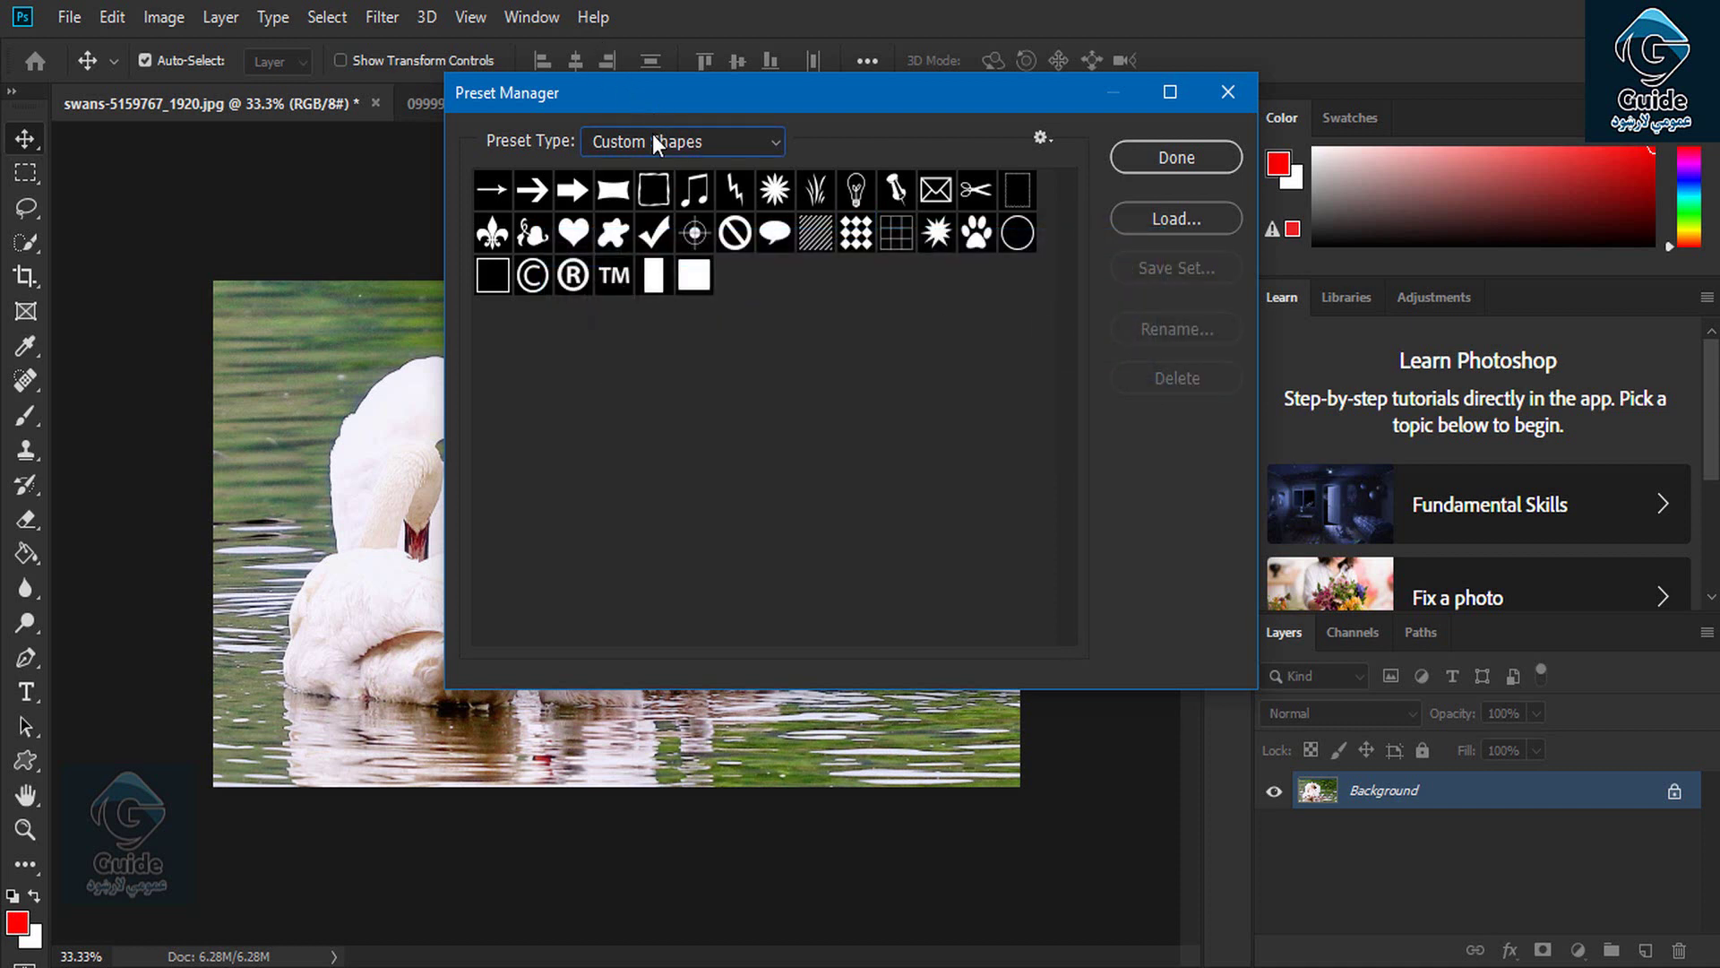
Step: Delete the diagonal-stripe tile from the custom shape presets
click(815, 232)
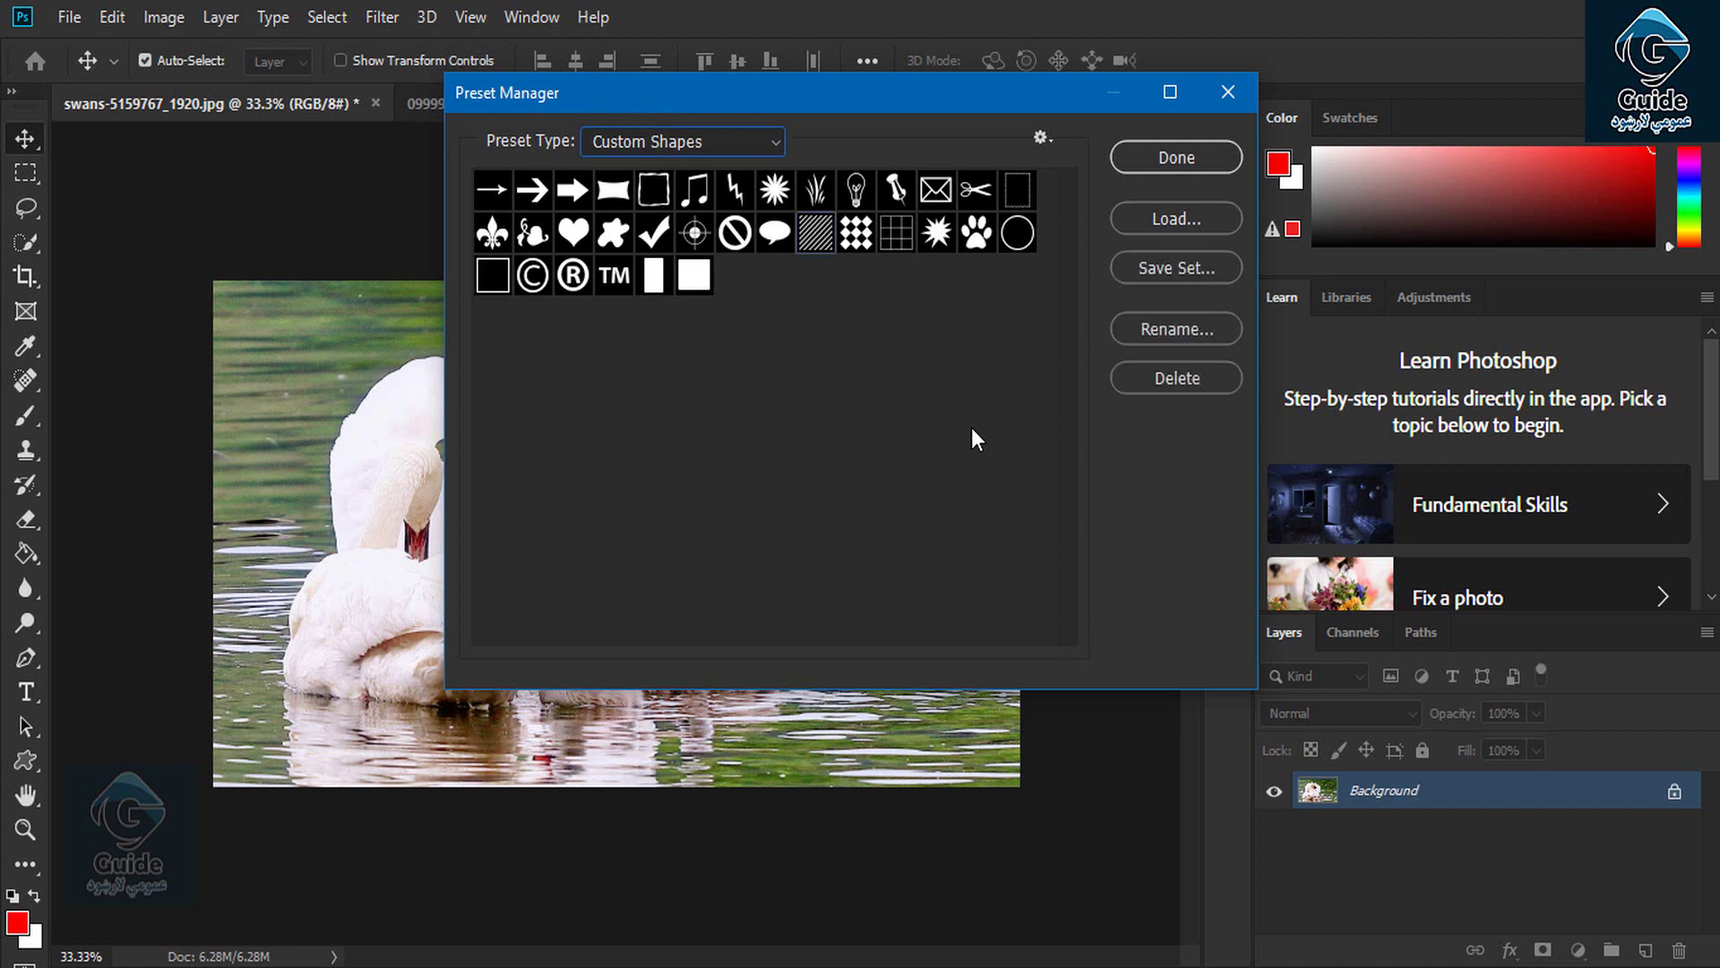
click(1130, 377)
Step: View the save options for the starburst custom shape without saving, and close the Preset Manager
click(897, 235)
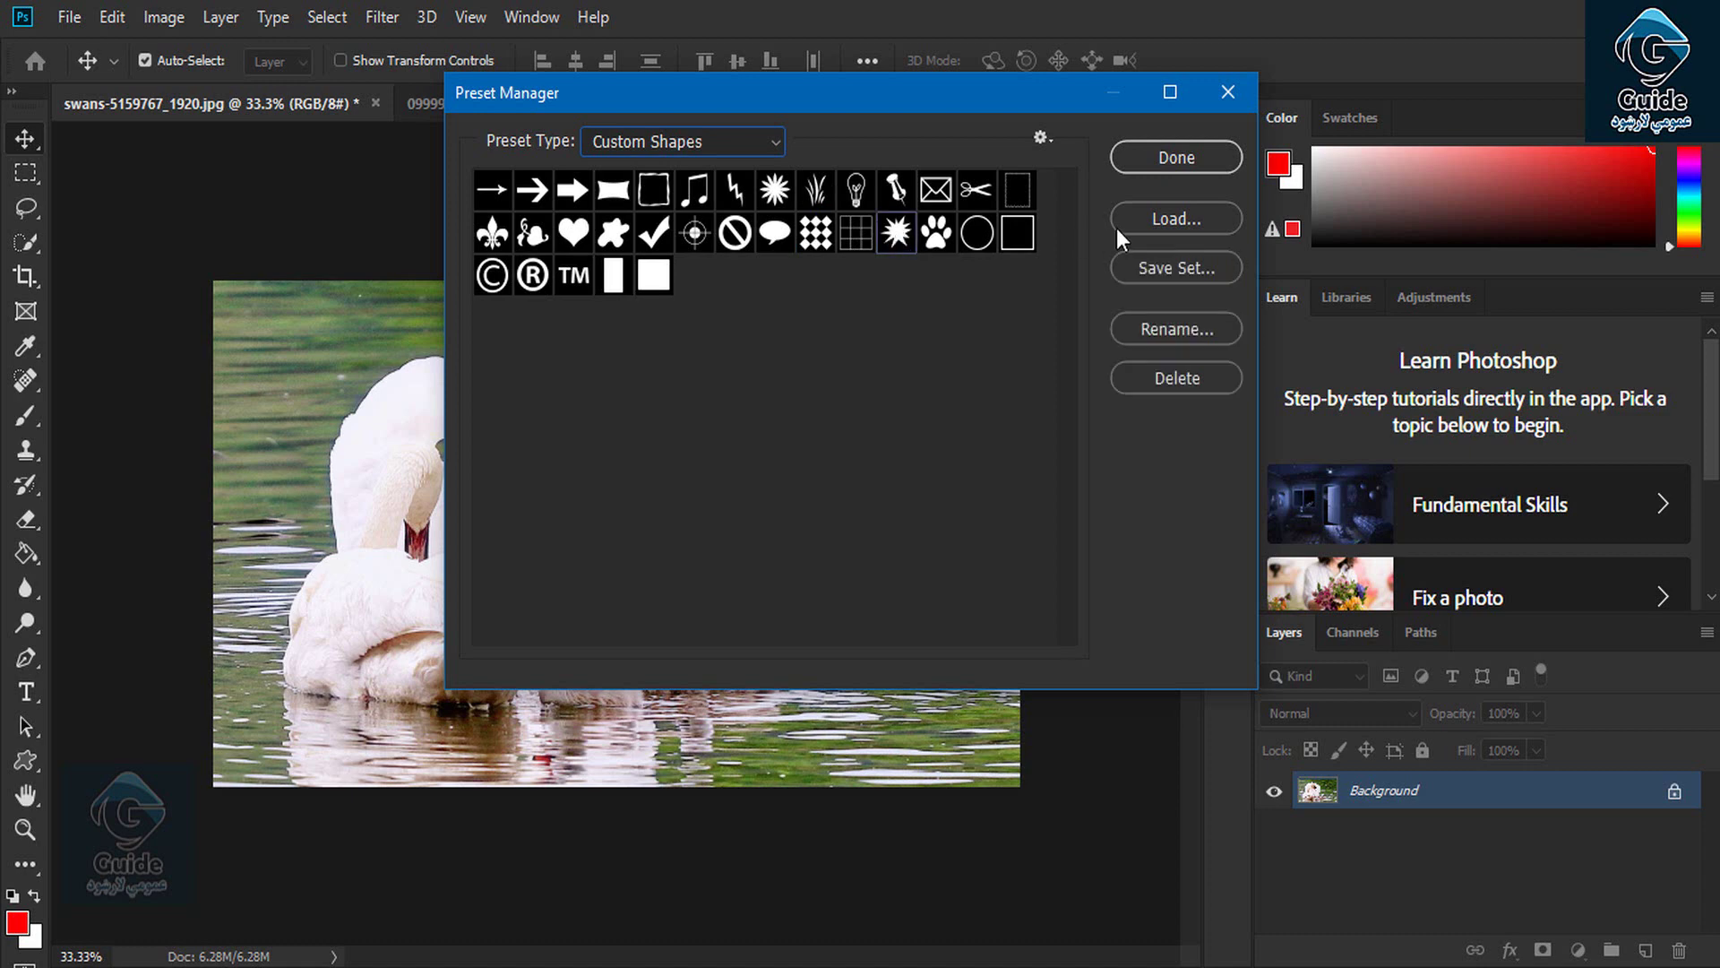
click(1188, 274)
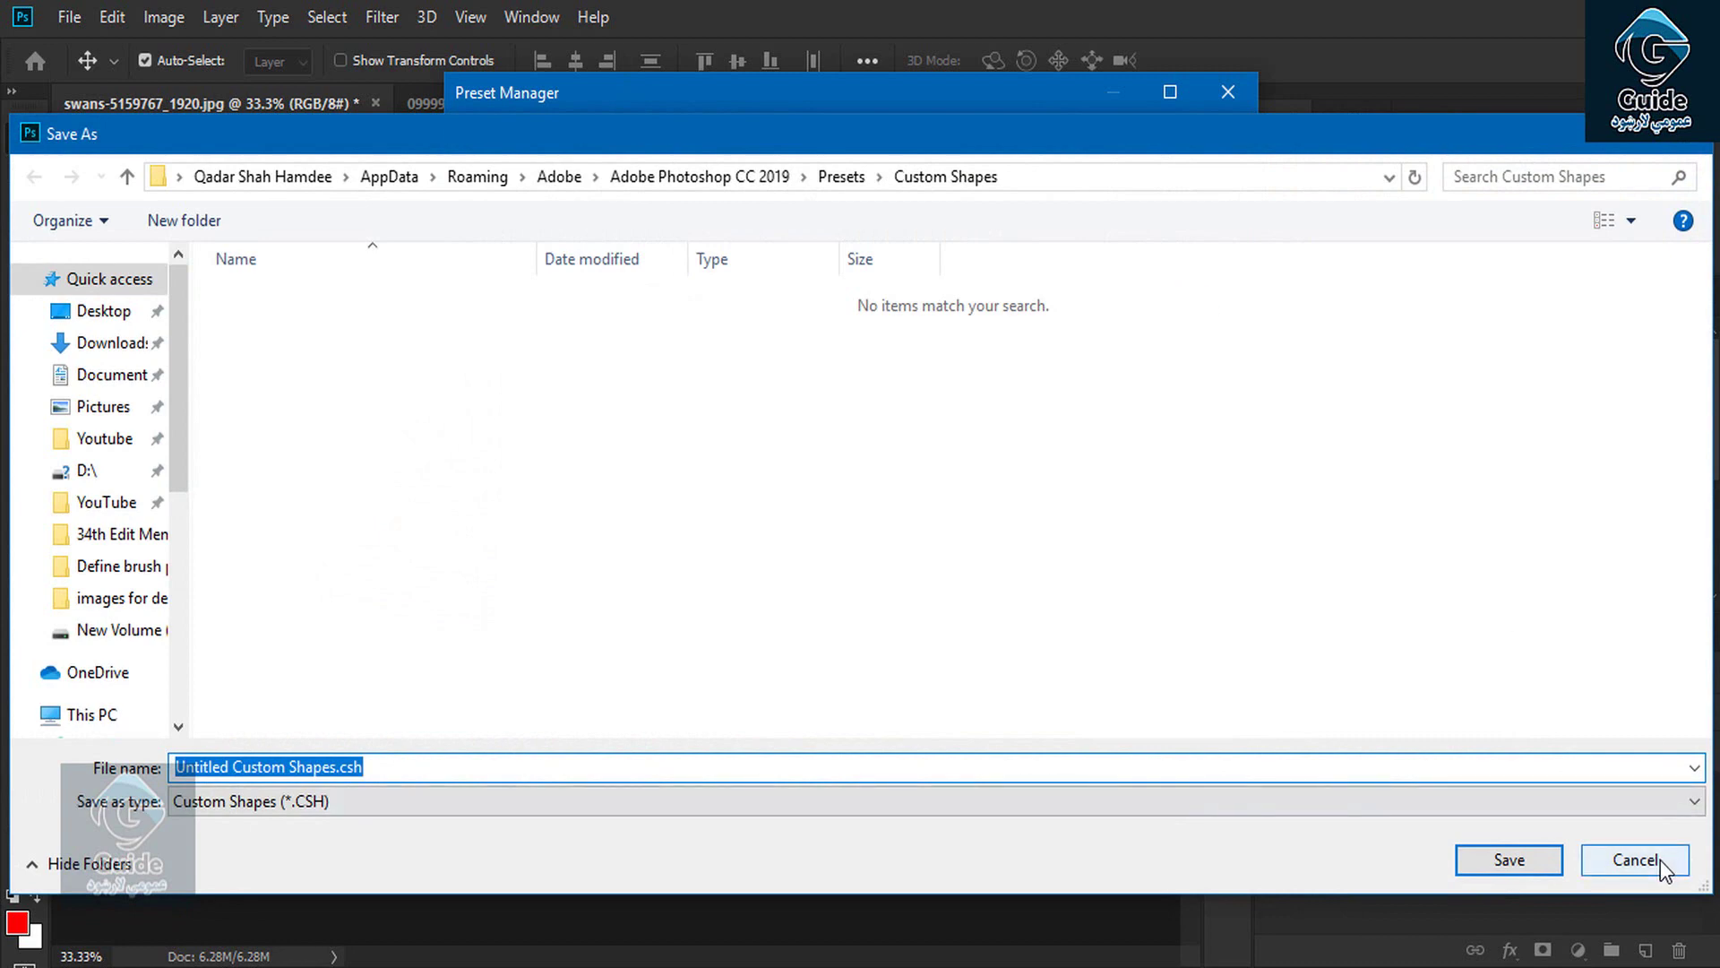
click(1636, 860)
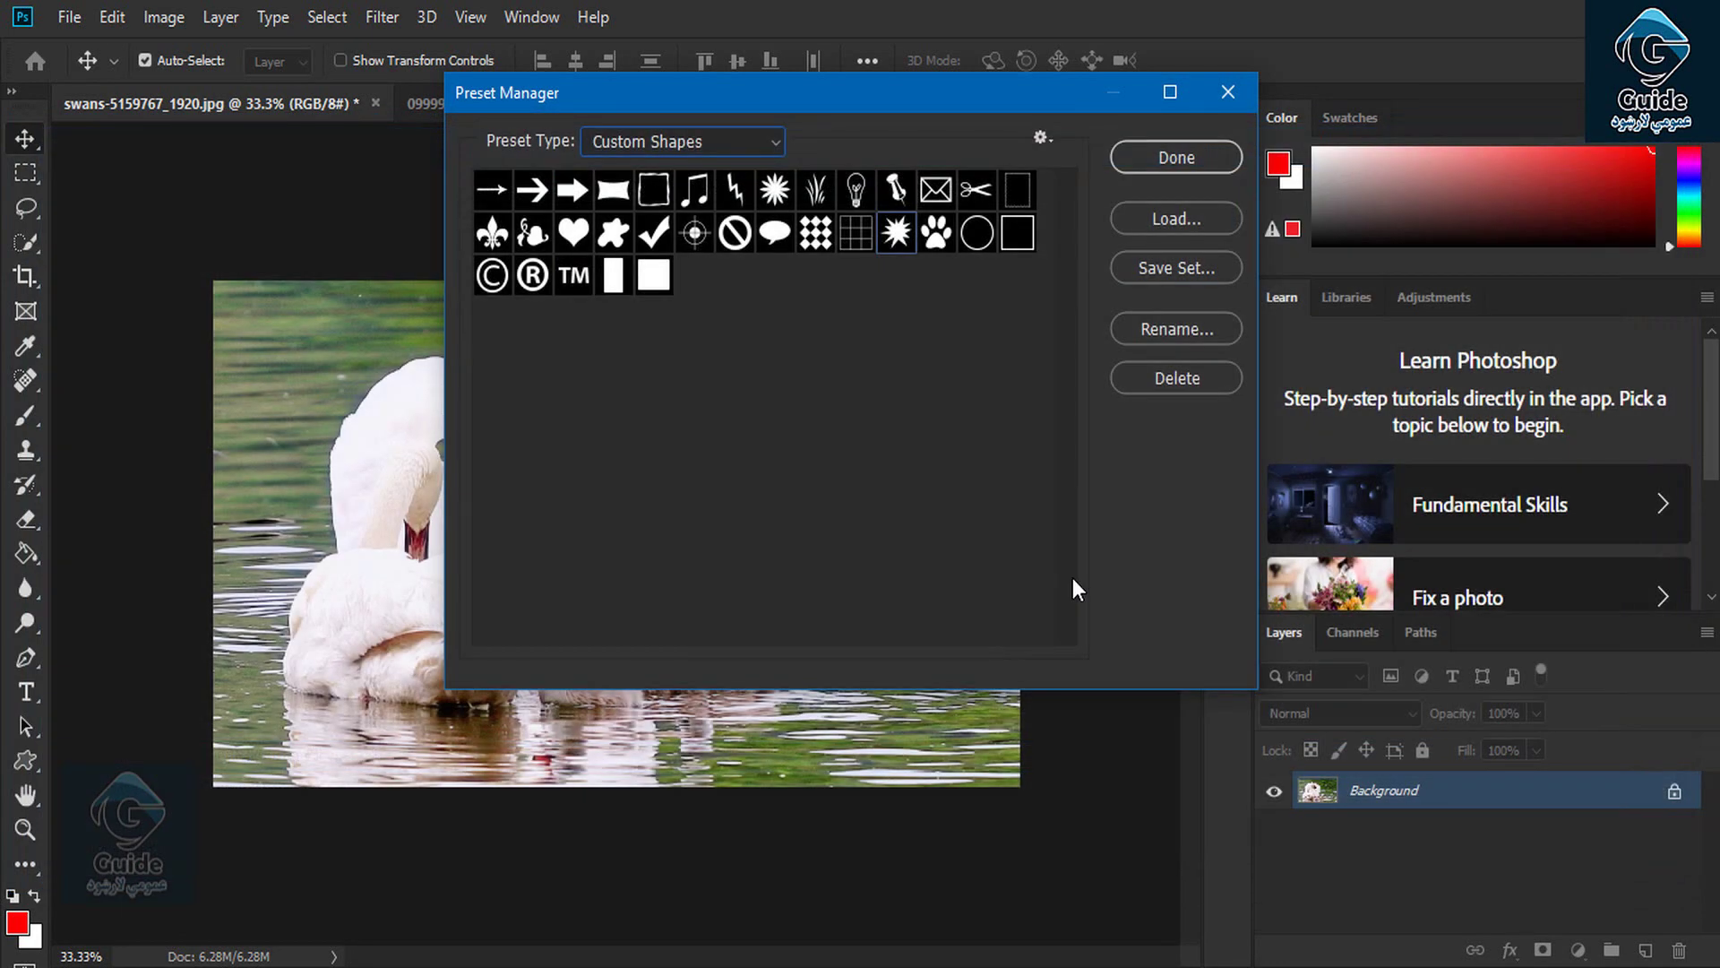
click(1227, 92)
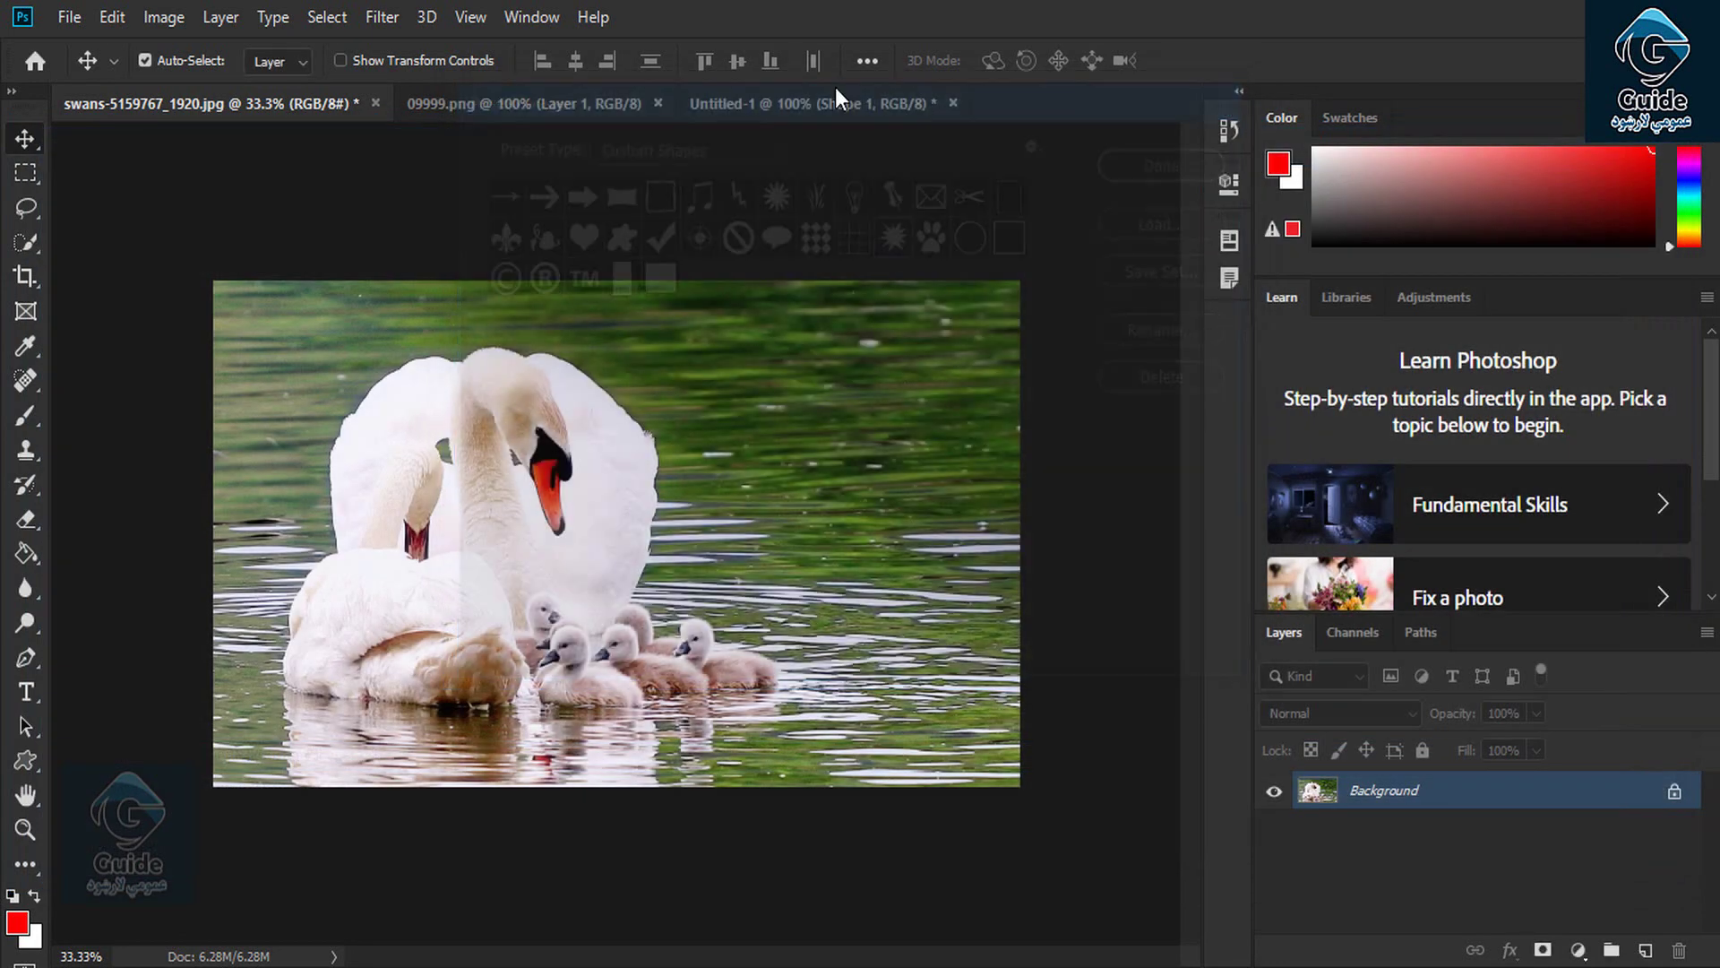
Step: Try to migrate presets from older Photoshop versions
click(112, 17)
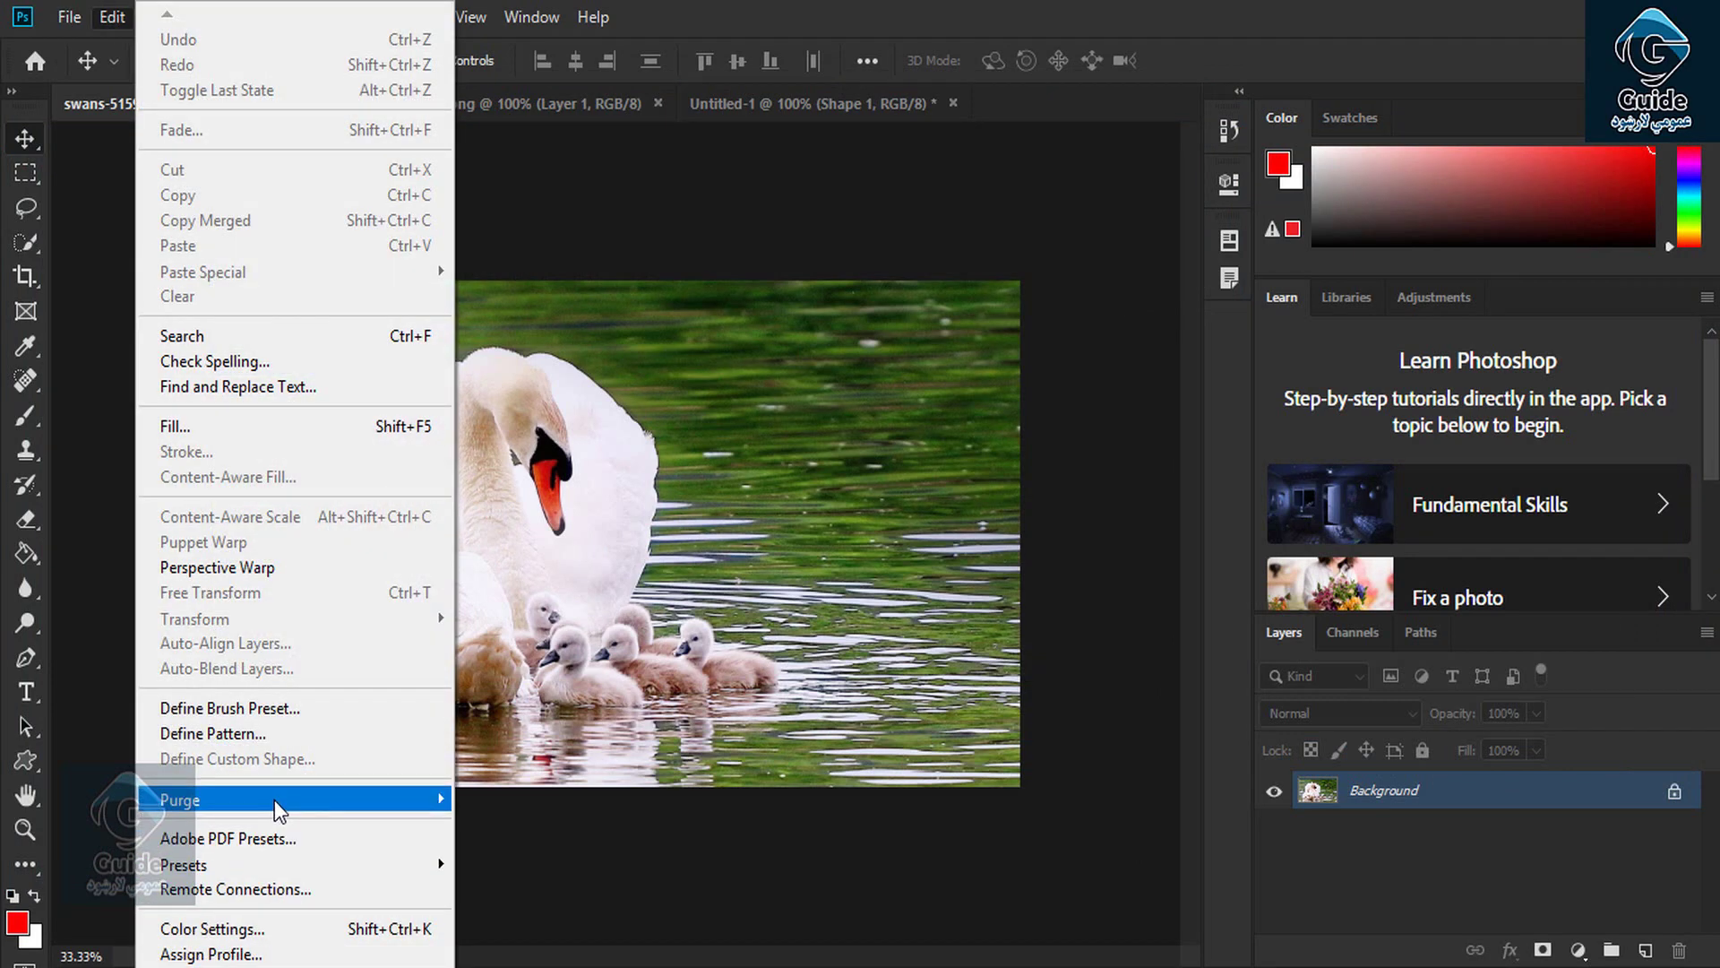
mouse_move(291, 866)
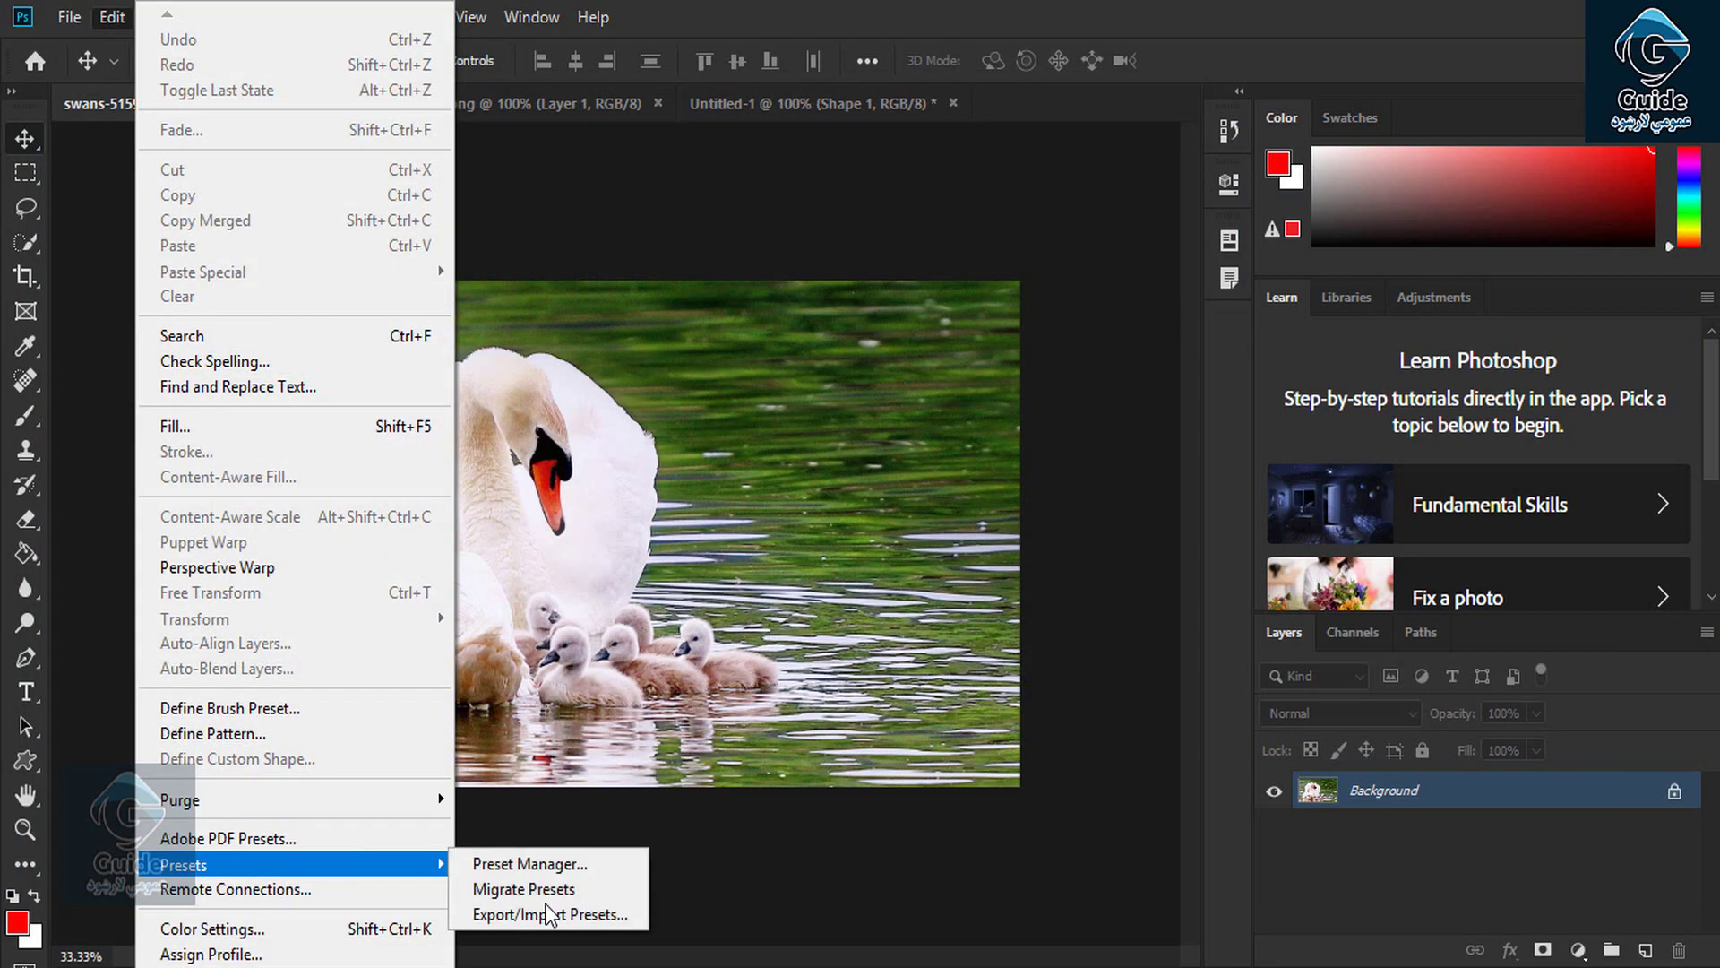
click(591, 892)
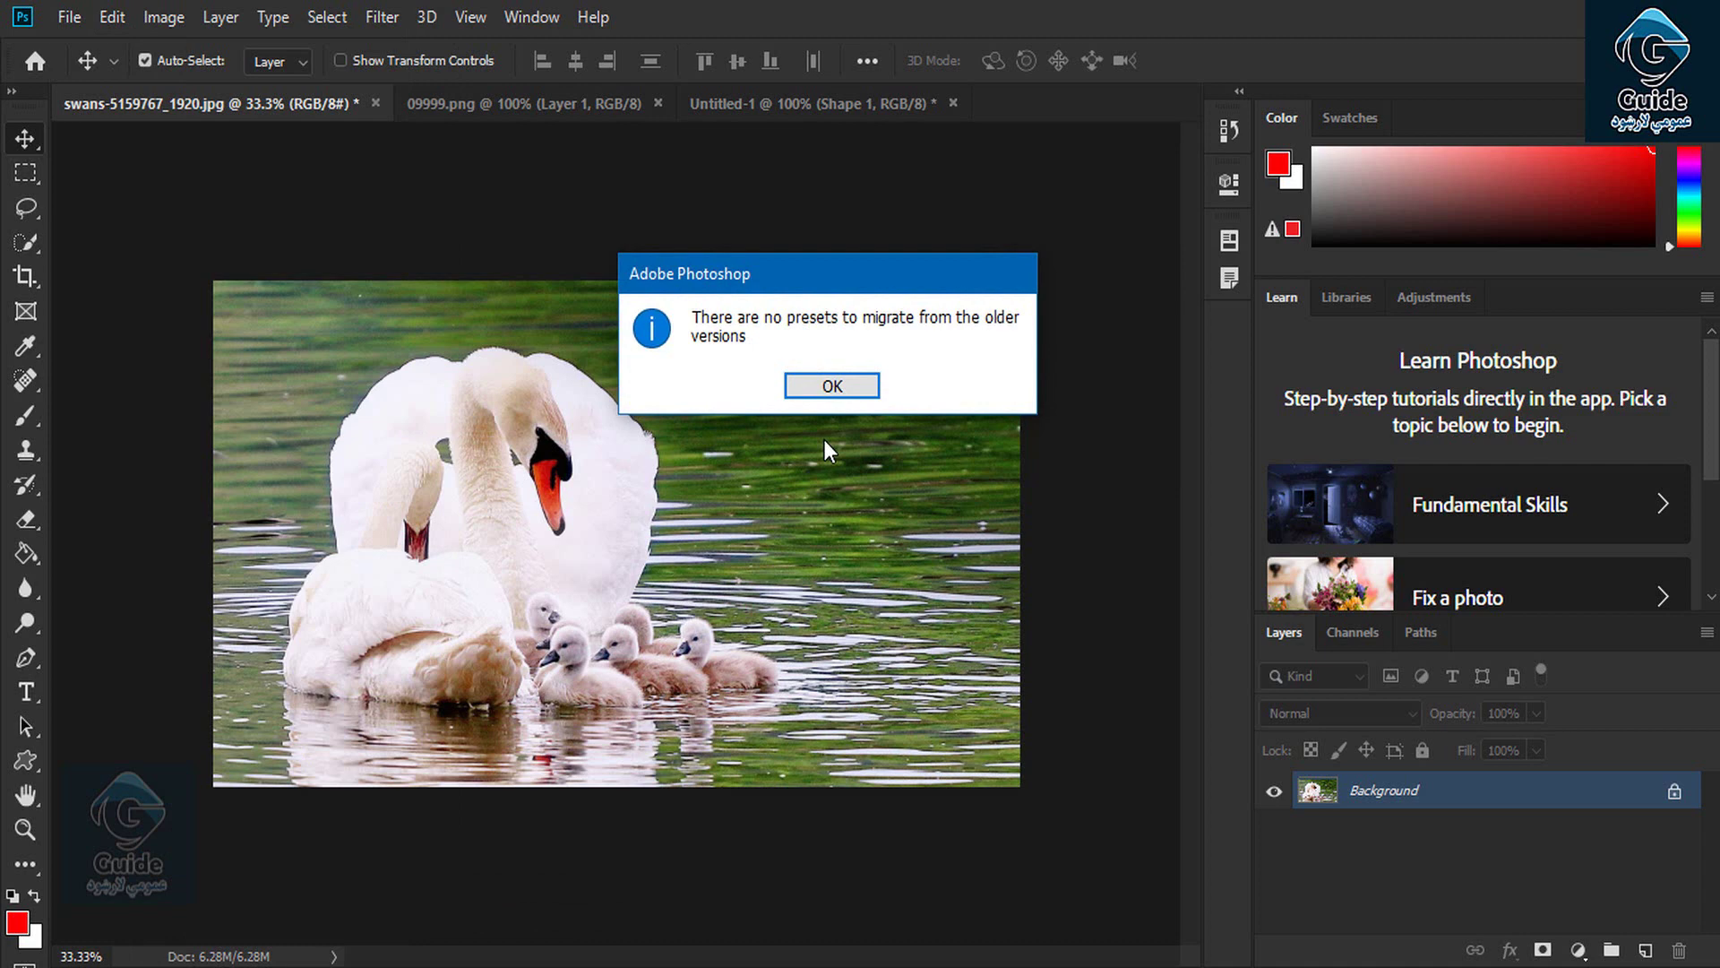
click(849, 379)
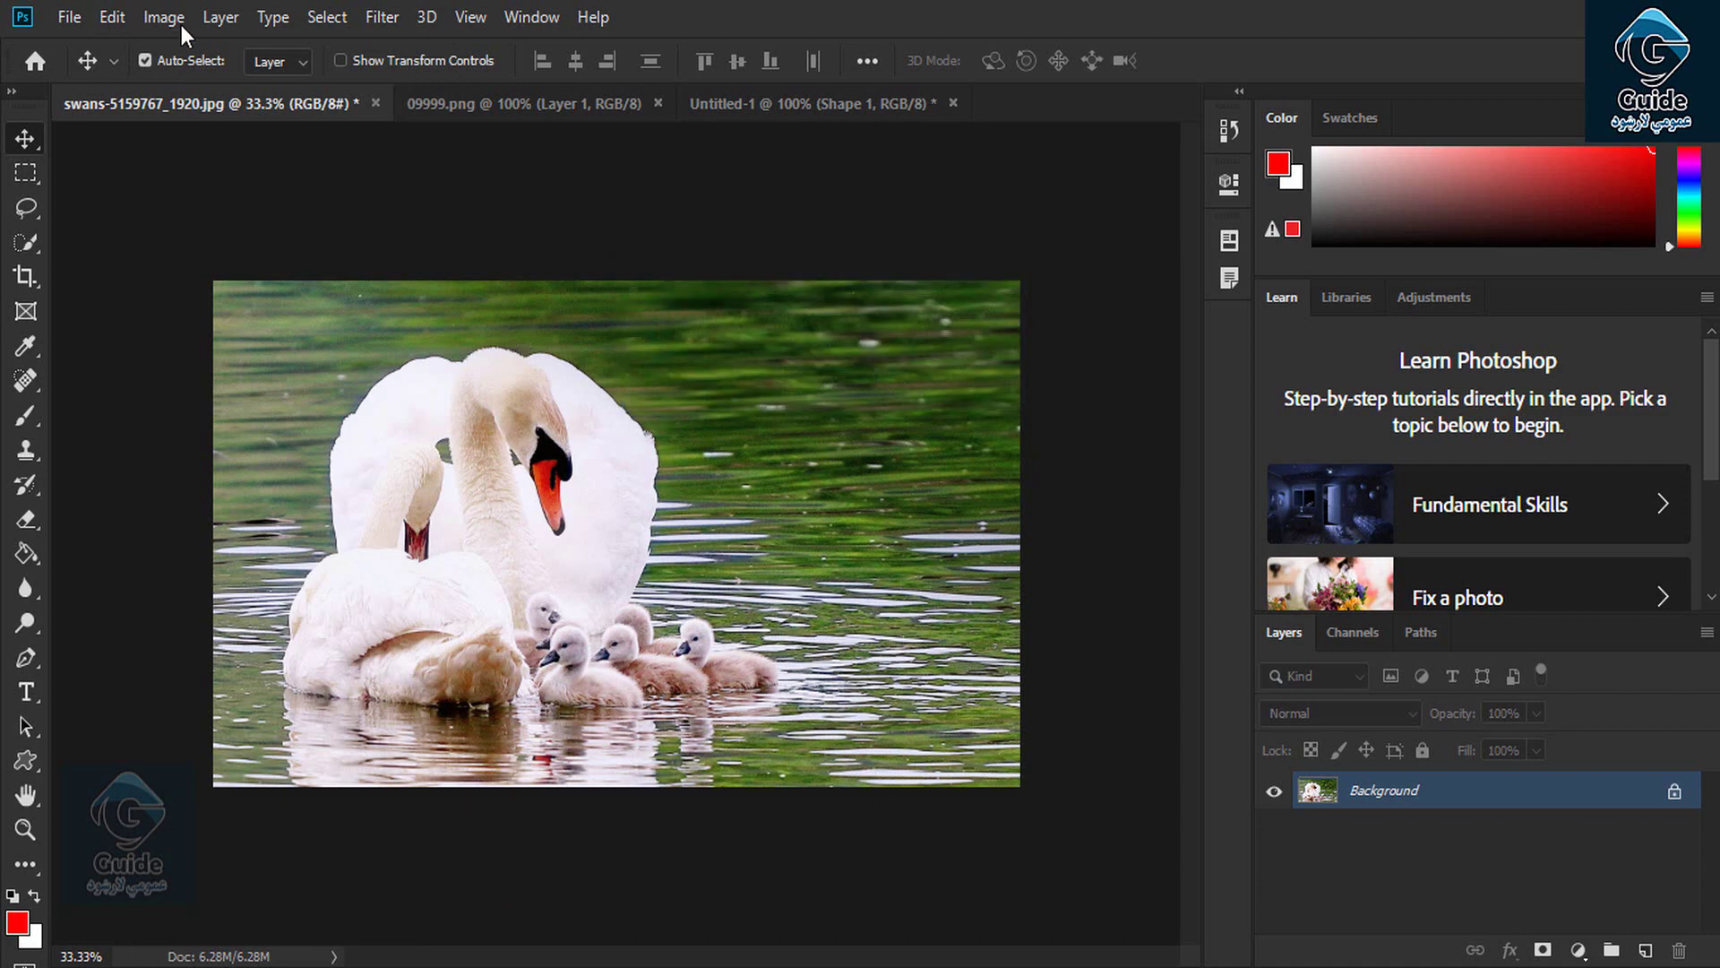
Step: Try to import presets with the Export/Import Presets command, and try adding all presets to the export list
click(112, 17)
mouse_move(254, 865)
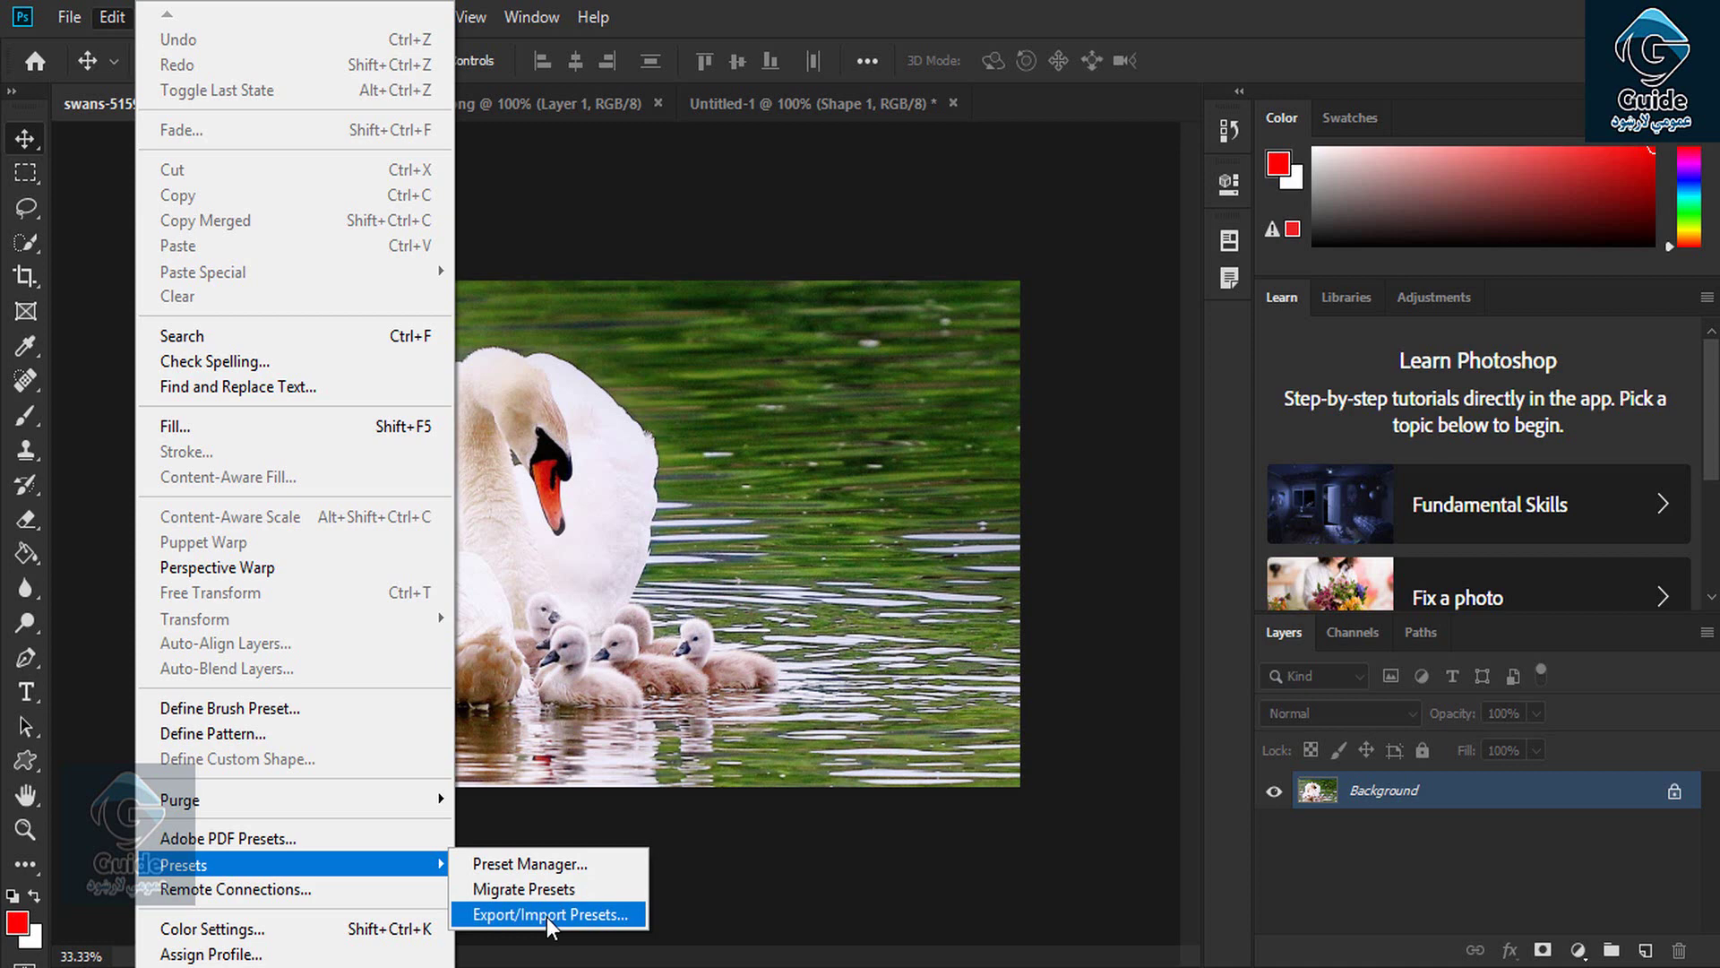
click(549, 915)
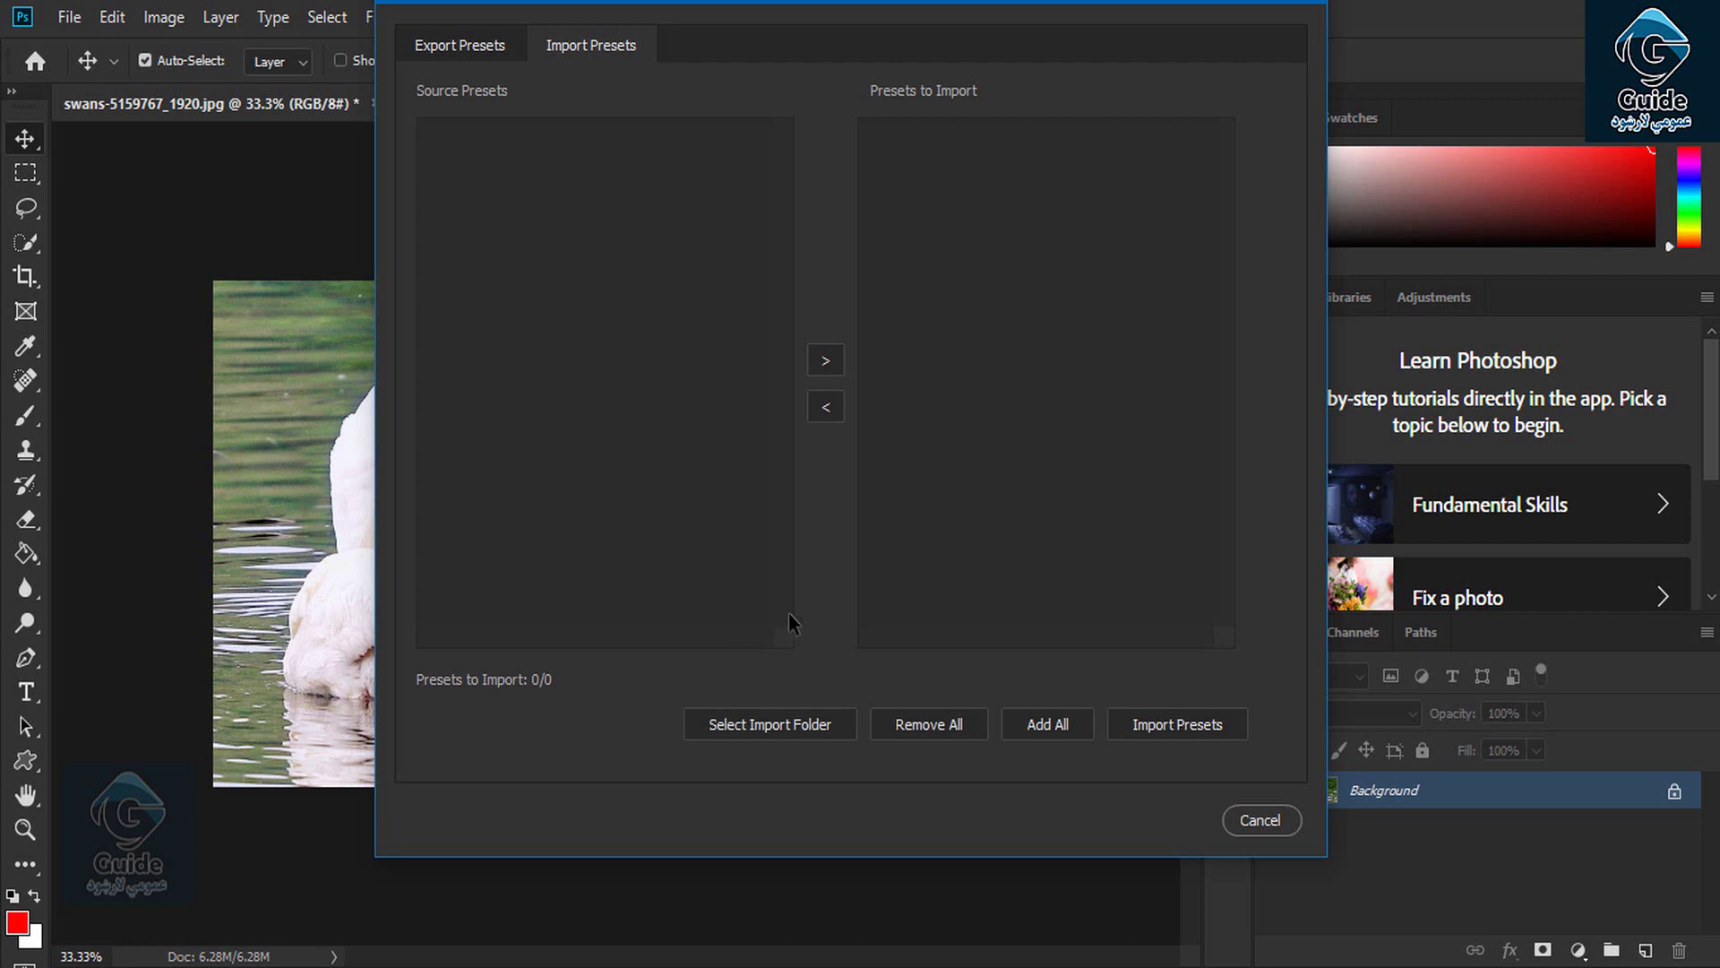
click(1182, 723)
click(954, 591)
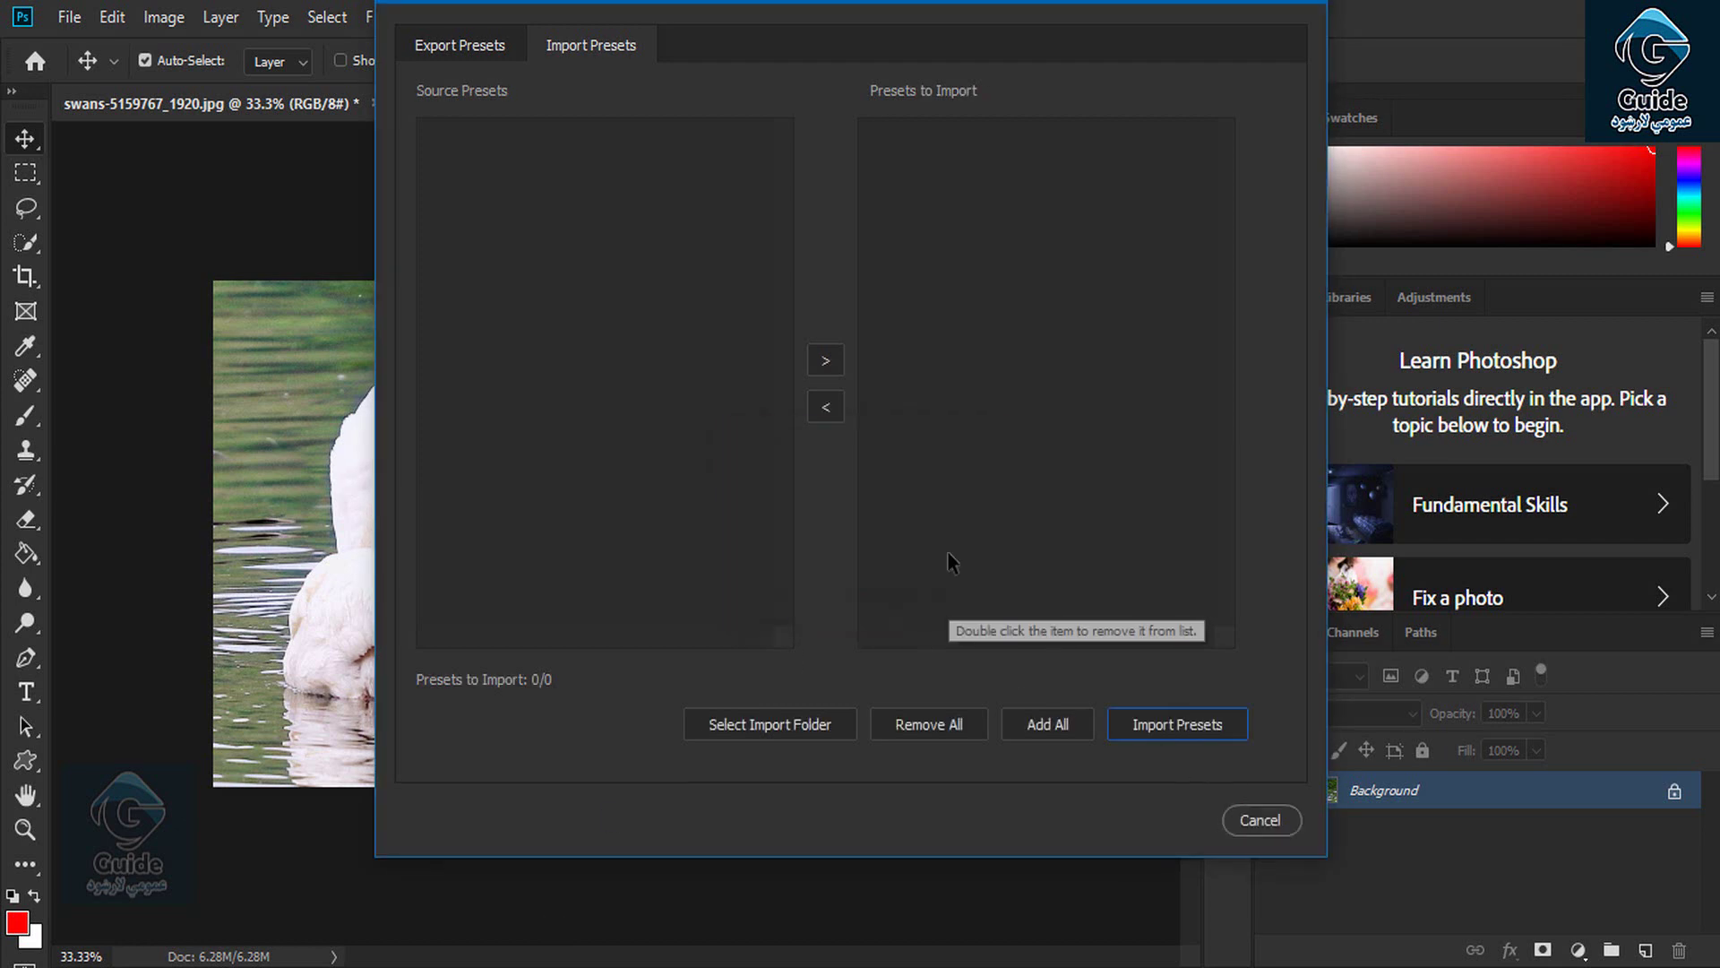
click(465, 45)
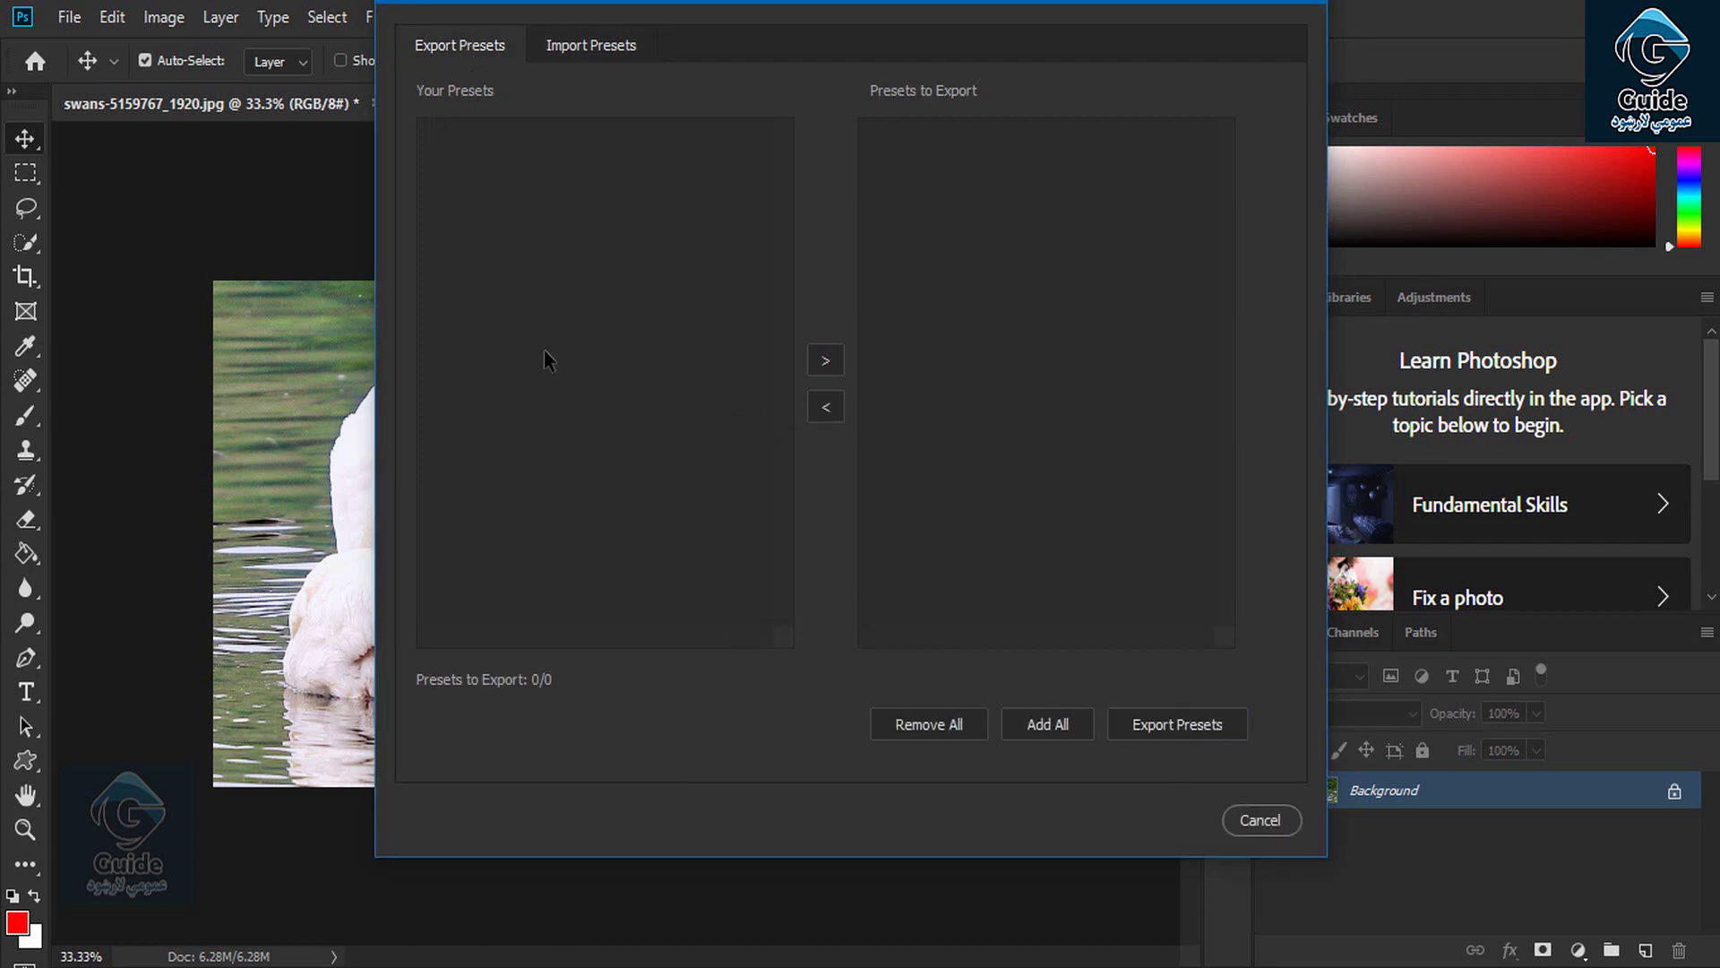
click(1031, 726)
Step: View the import folder selection for presets without choosing a folder
click(589, 43)
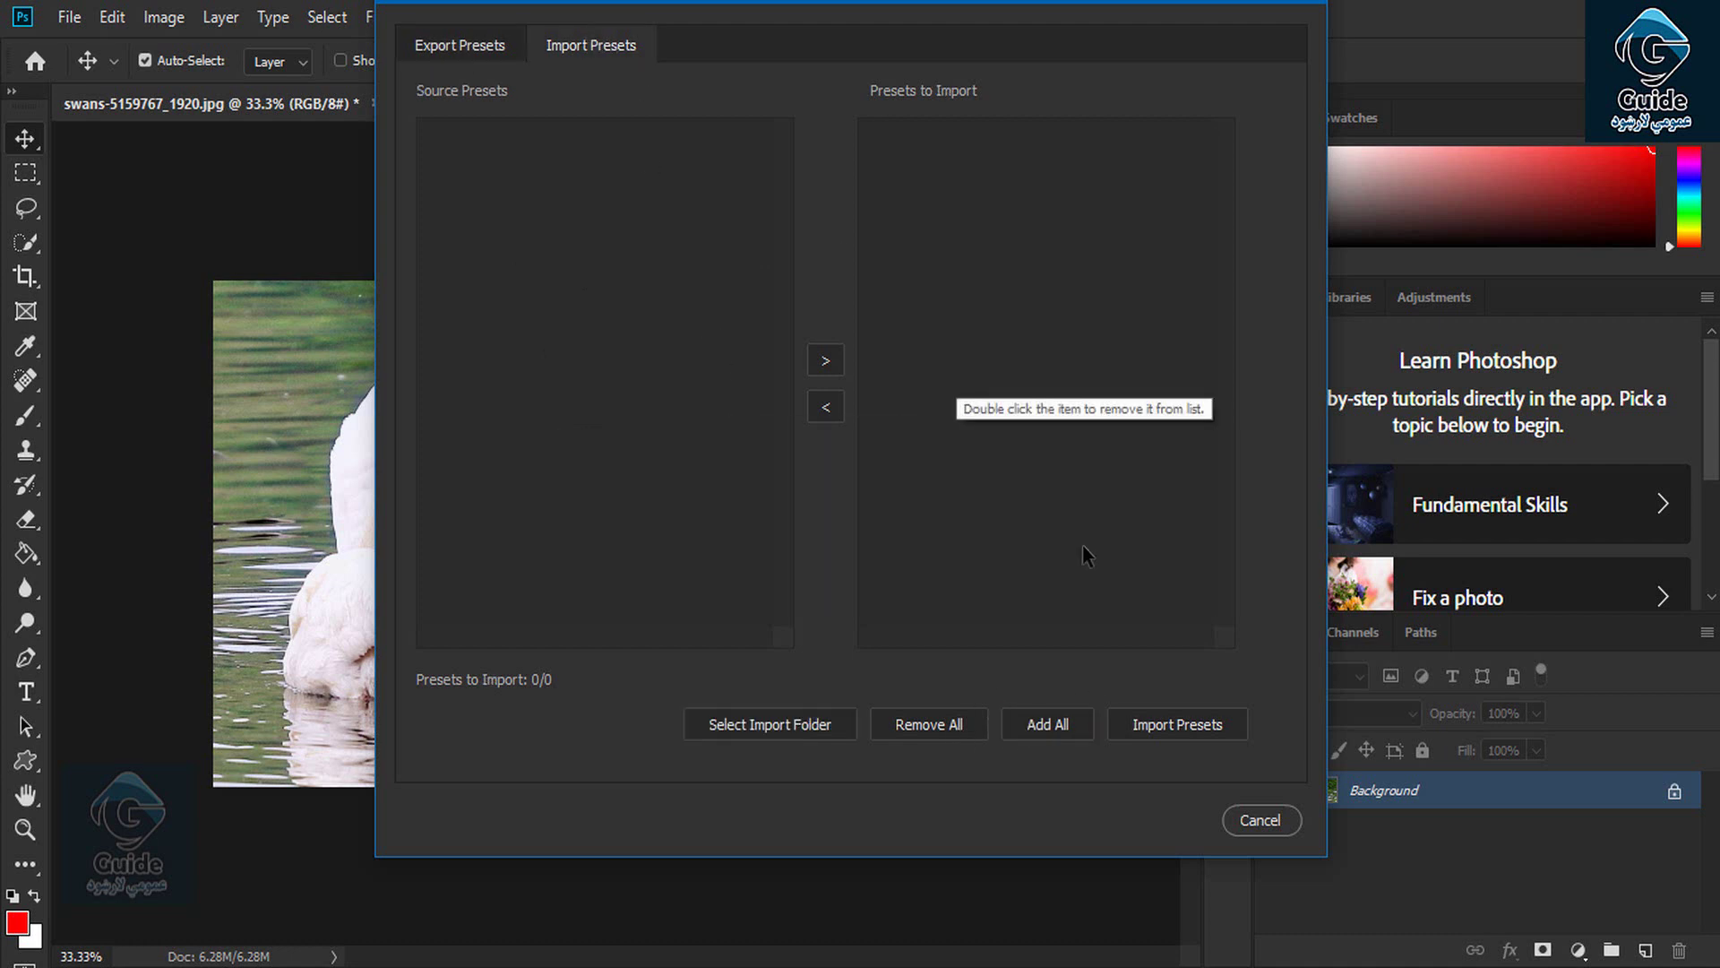
click(774, 727)
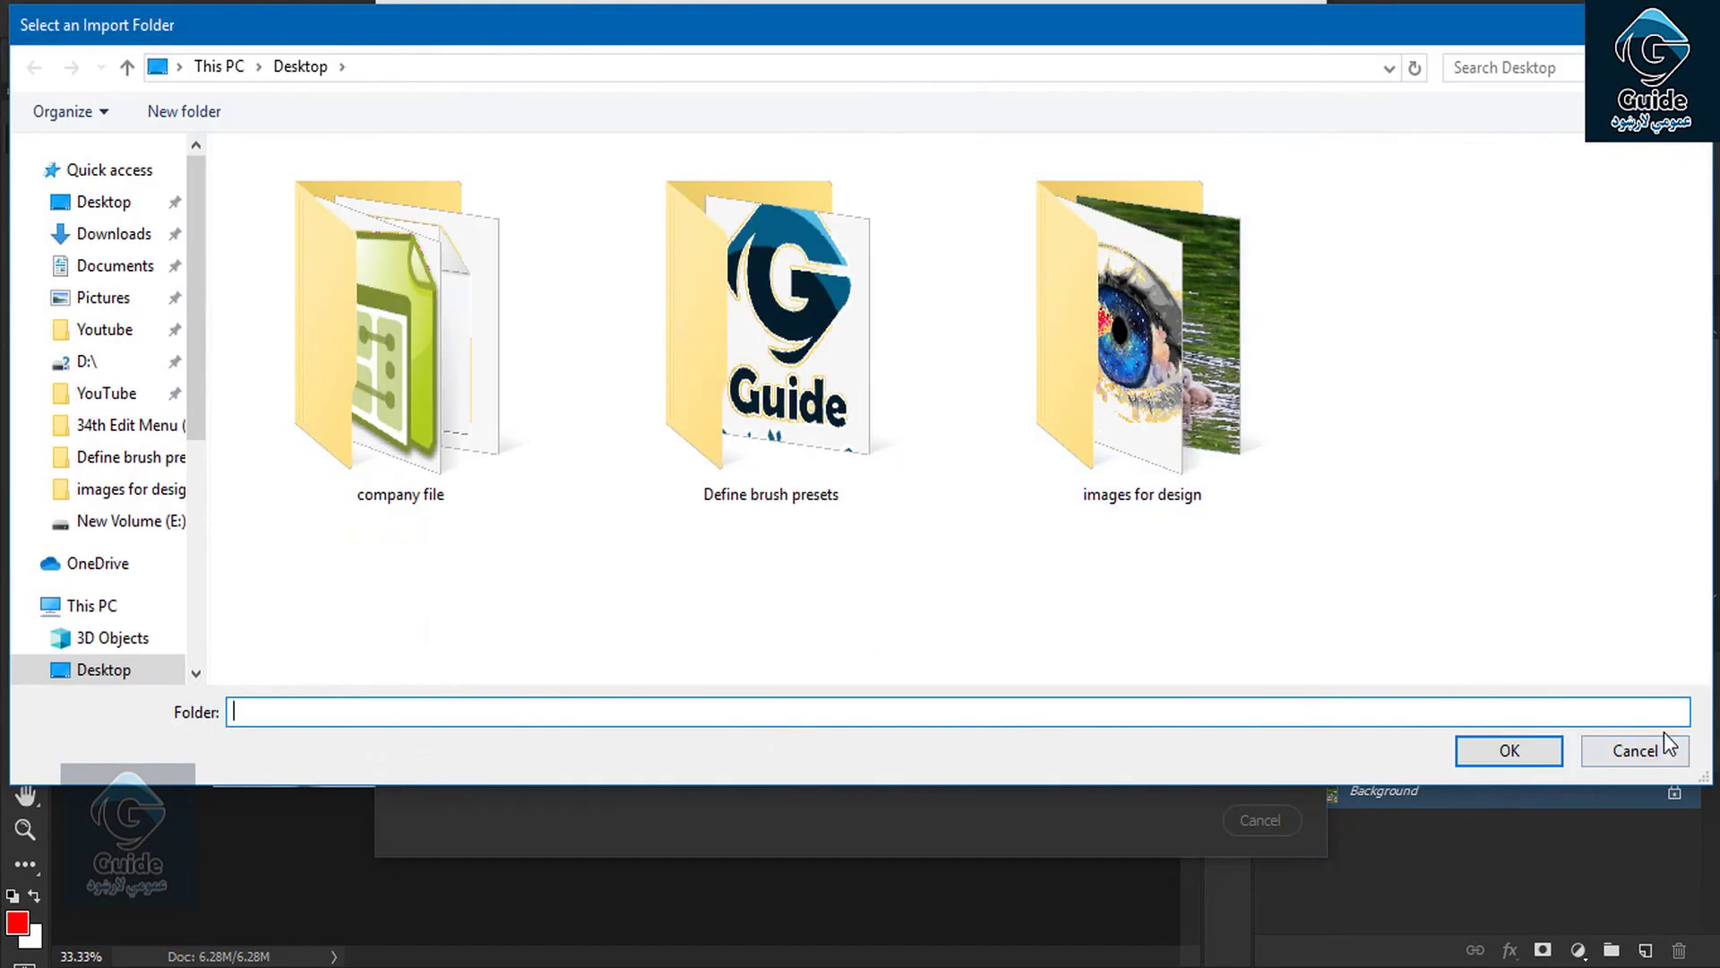
click(1639, 754)
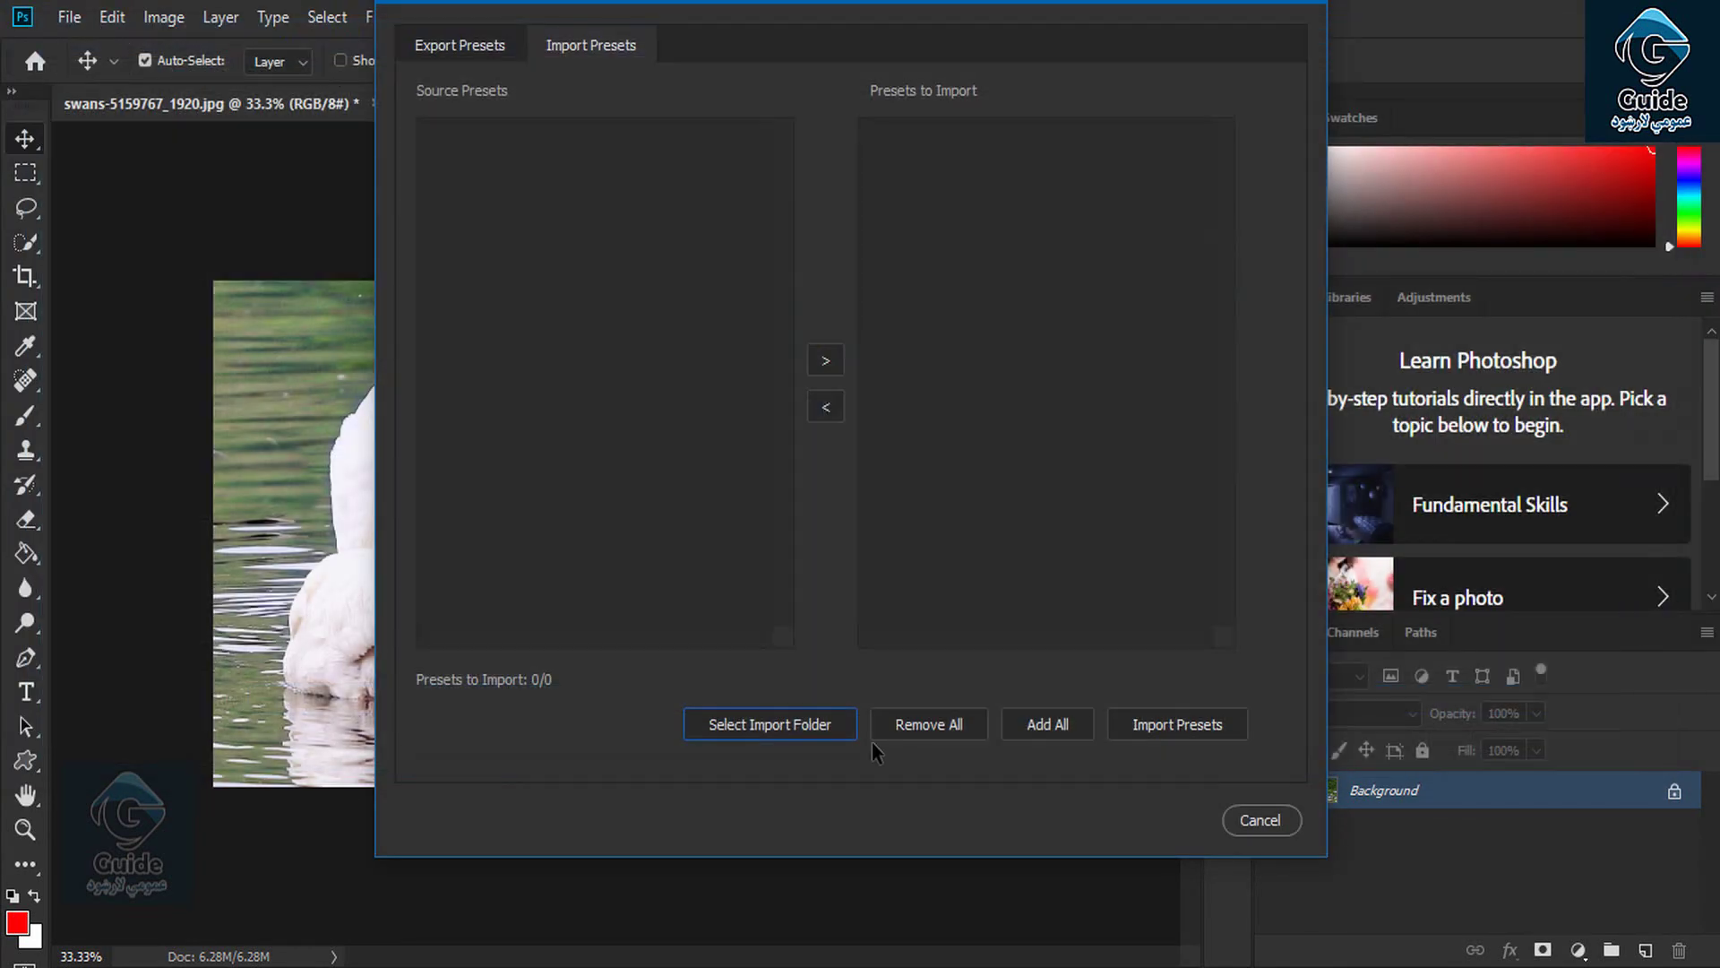
click(804, 728)
click(1636, 757)
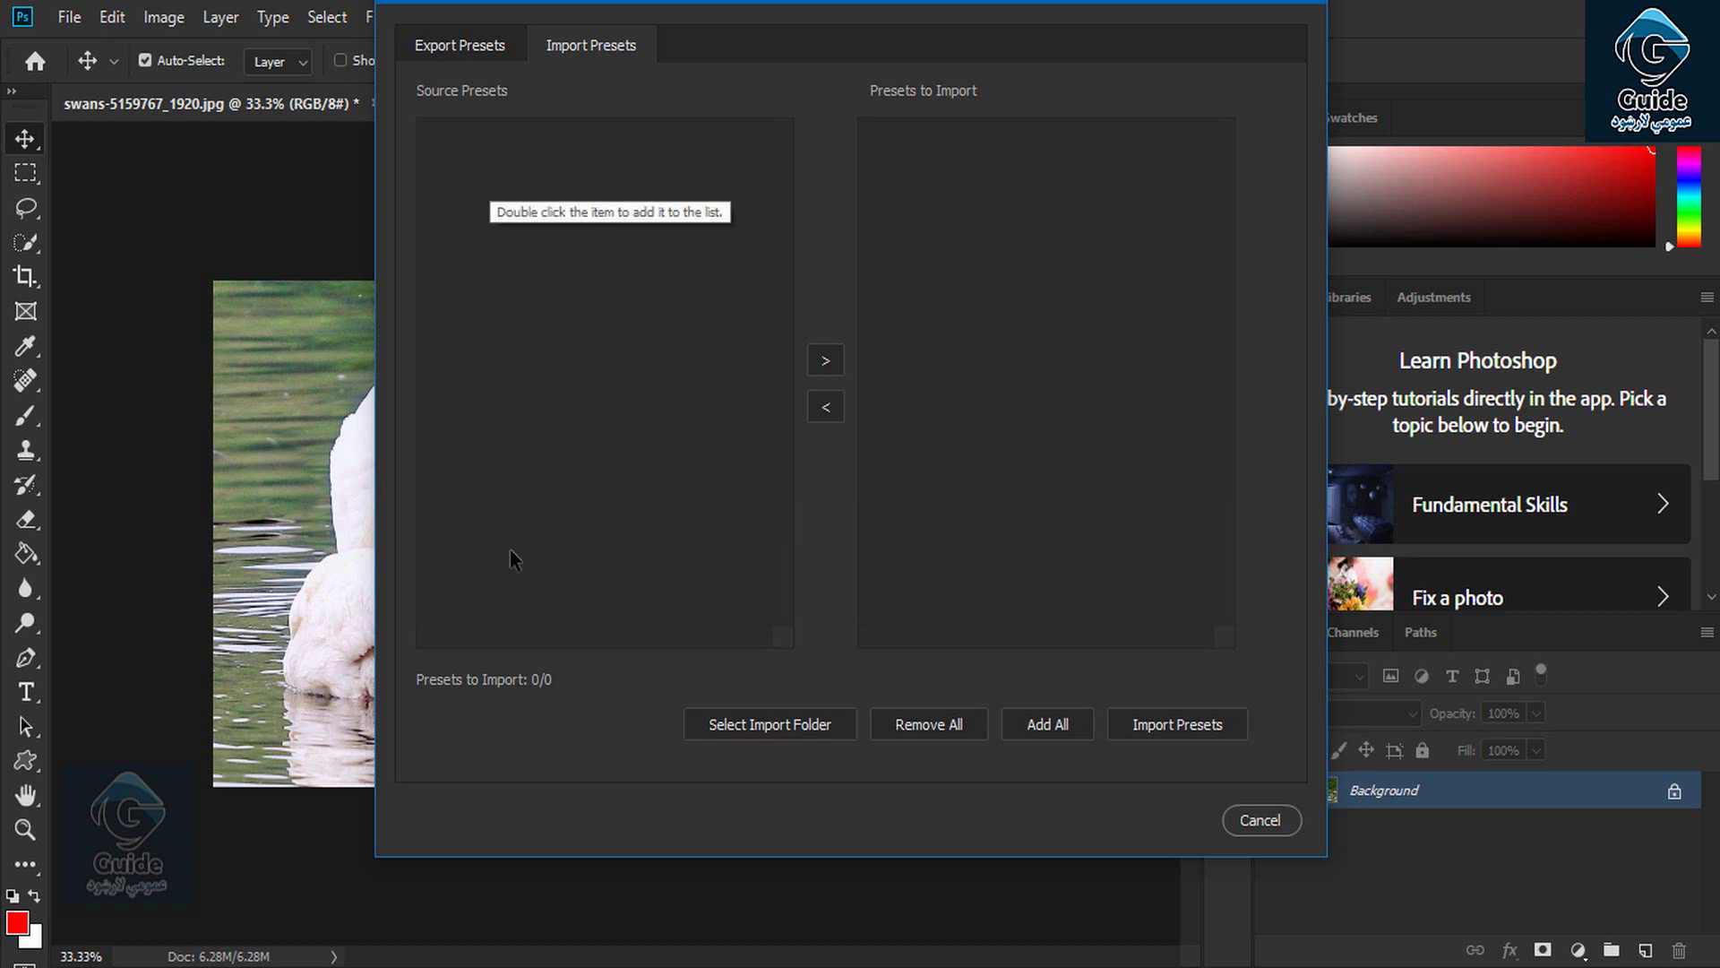
Step: Try to export presets with none selected, and close the Export/Import Presets dialog
click(477, 52)
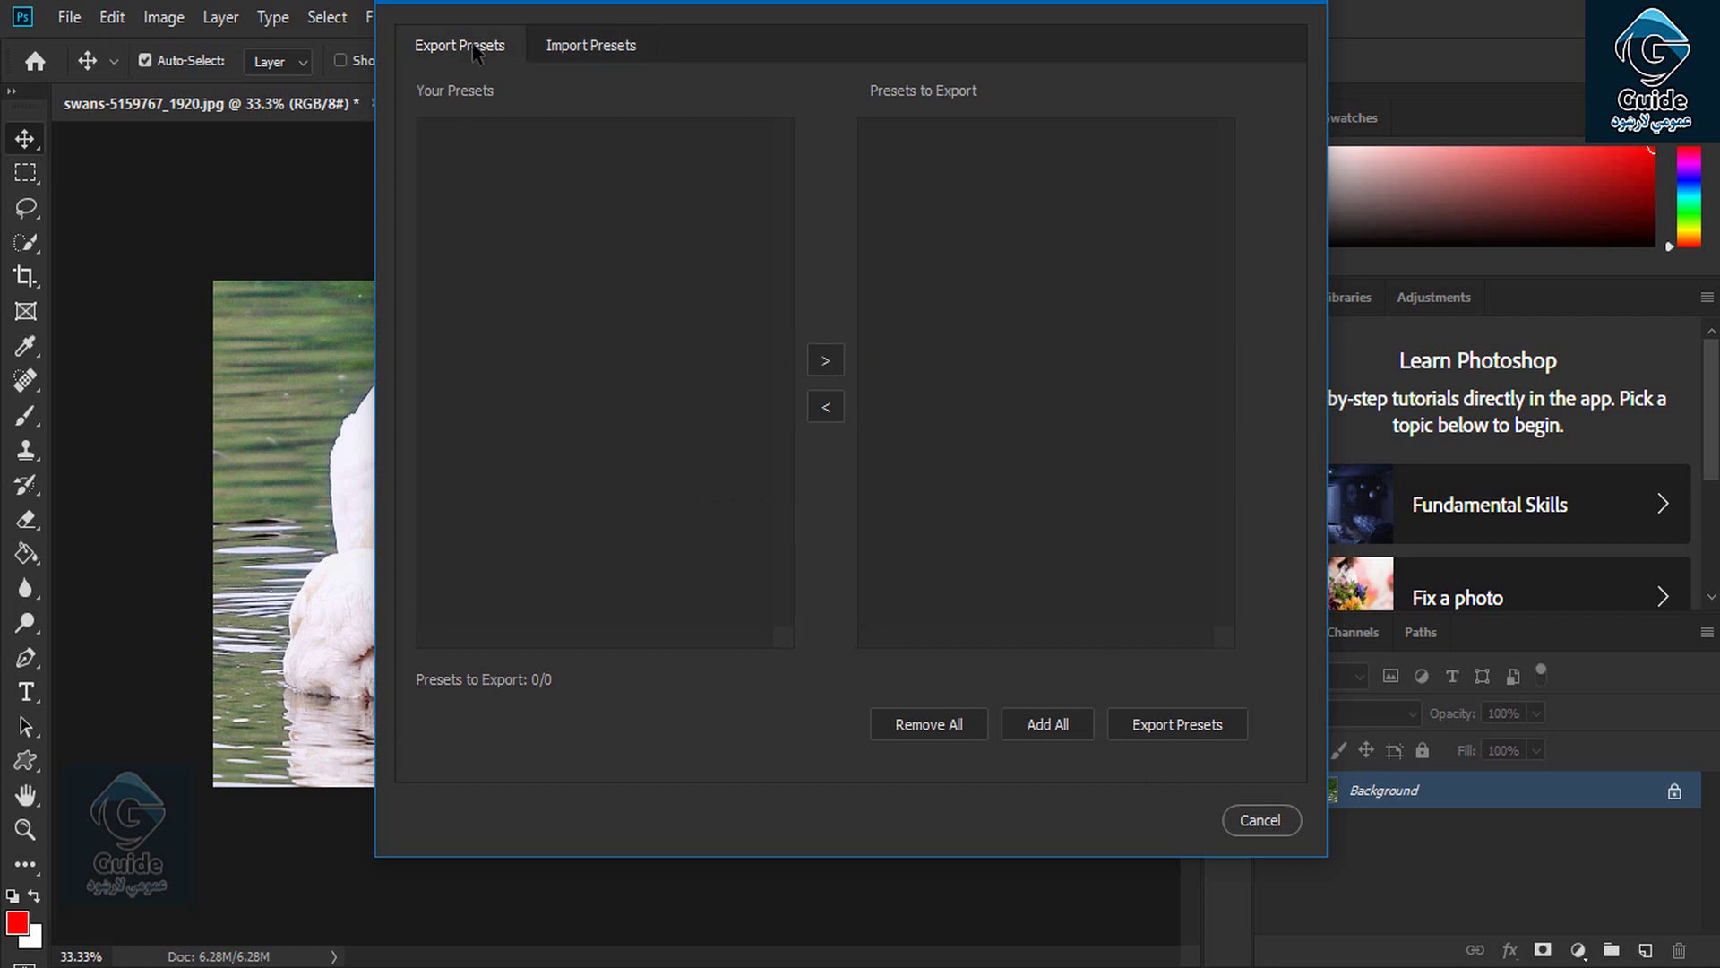
click(1185, 722)
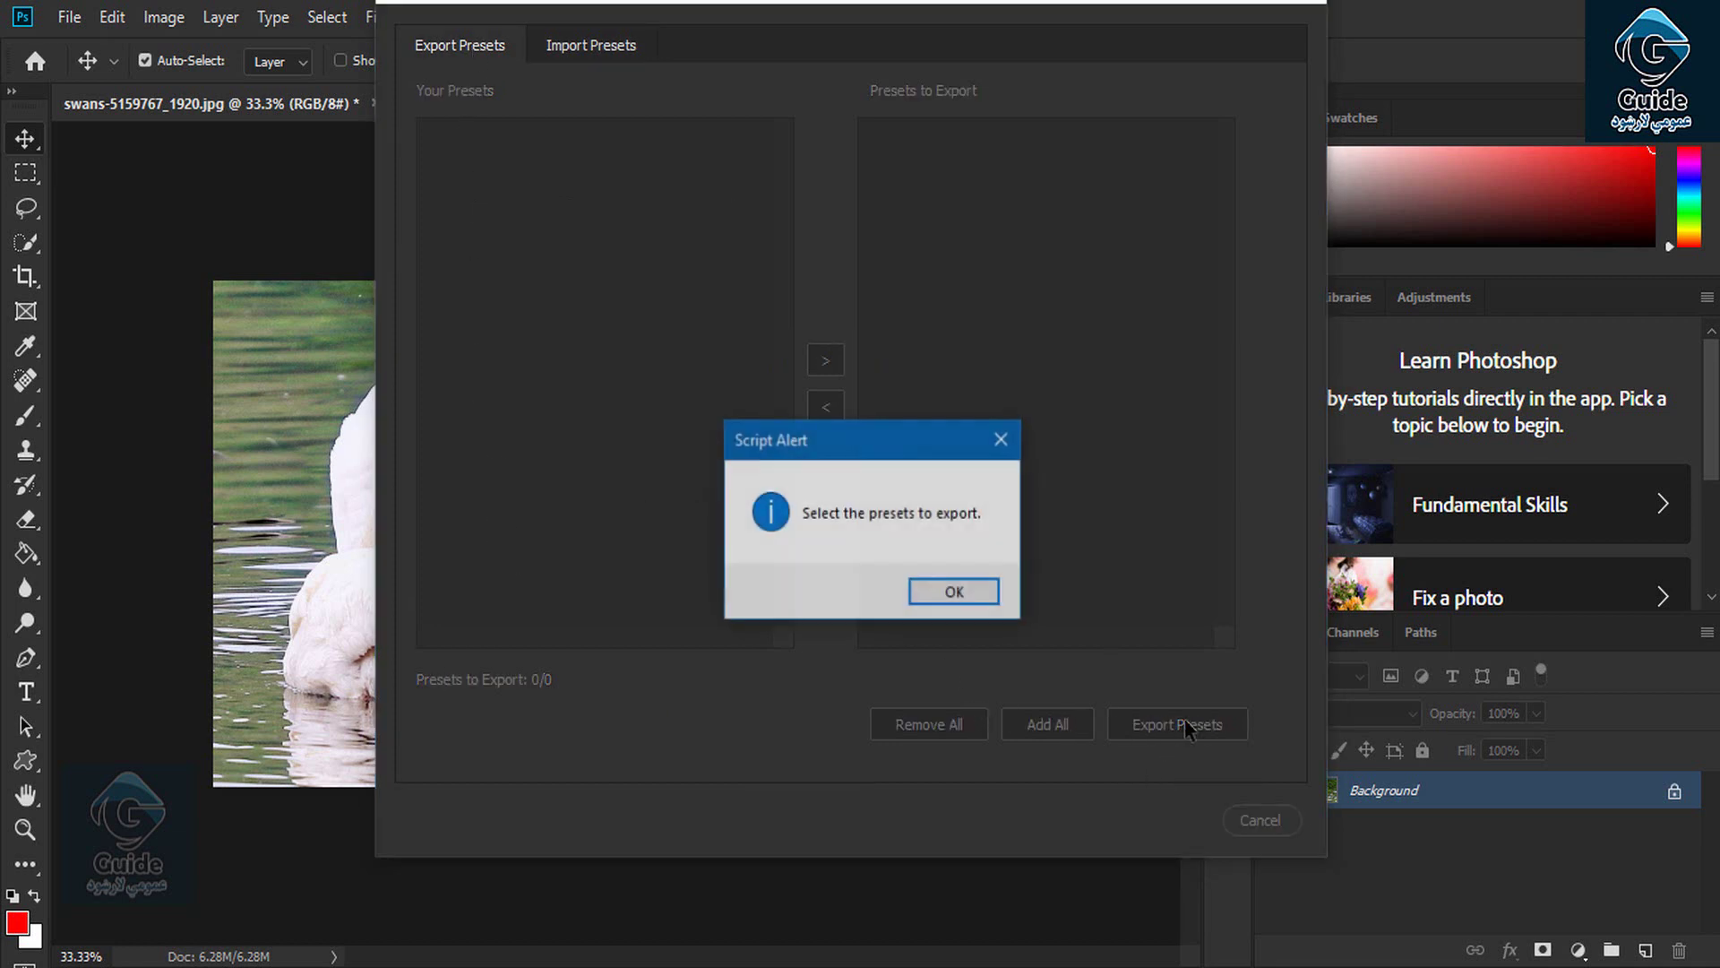
click(958, 591)
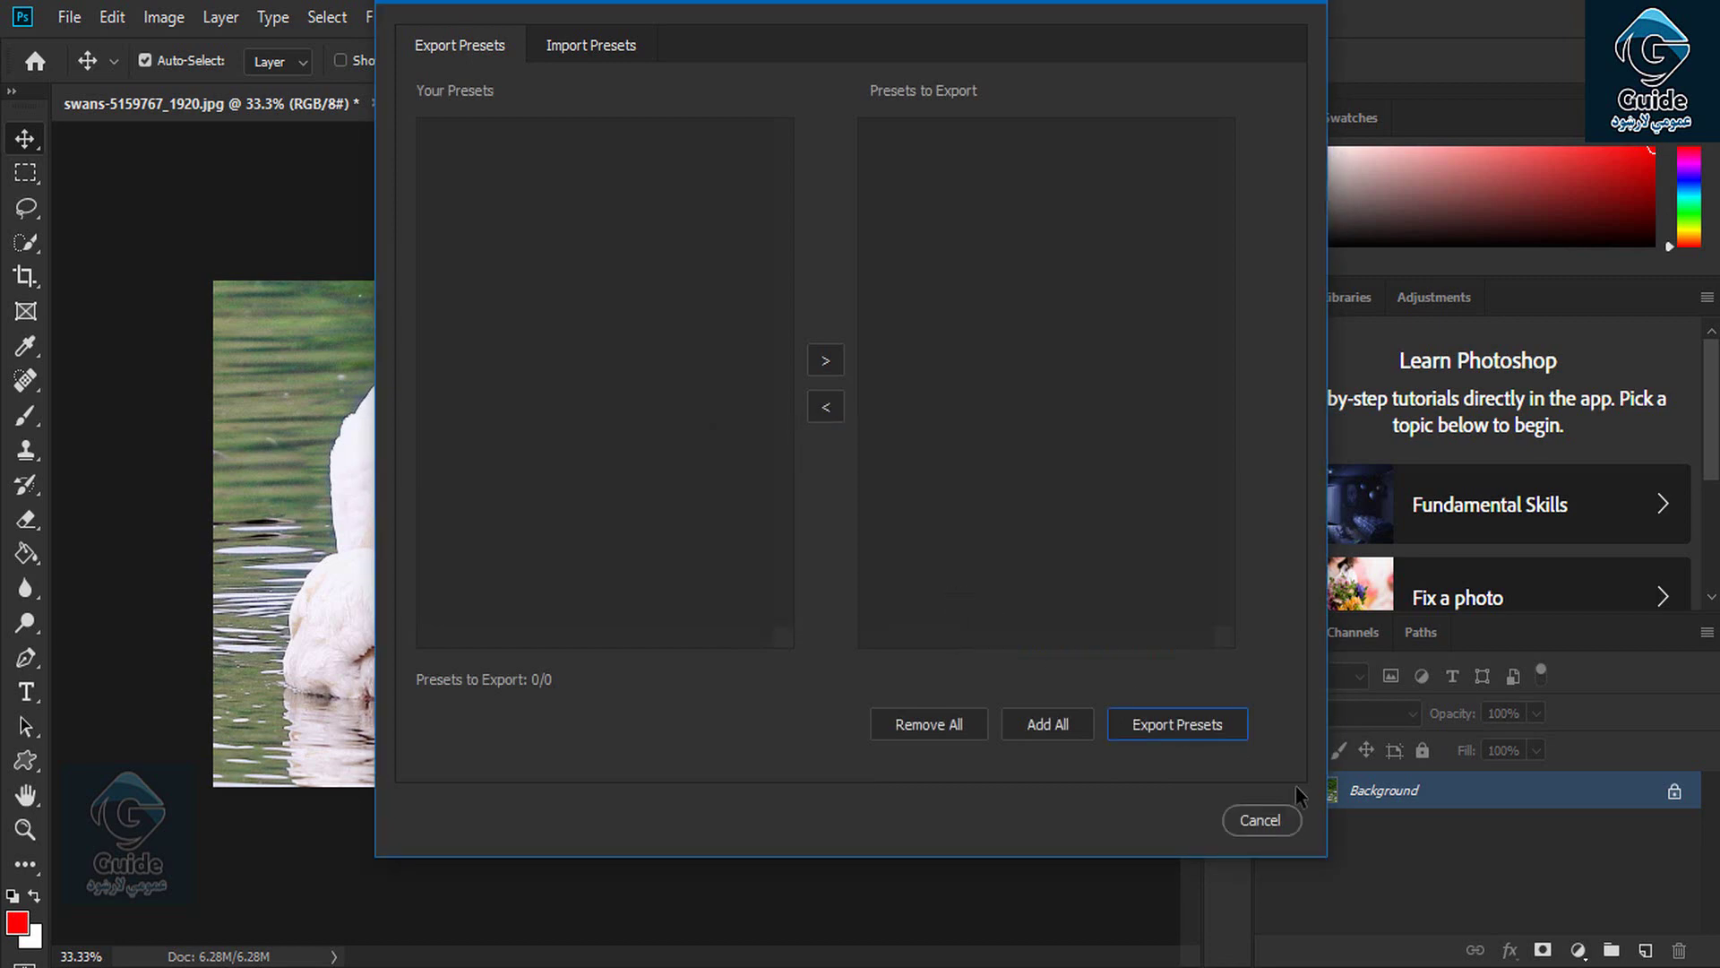
click(1264, 820)
click(112, 17)
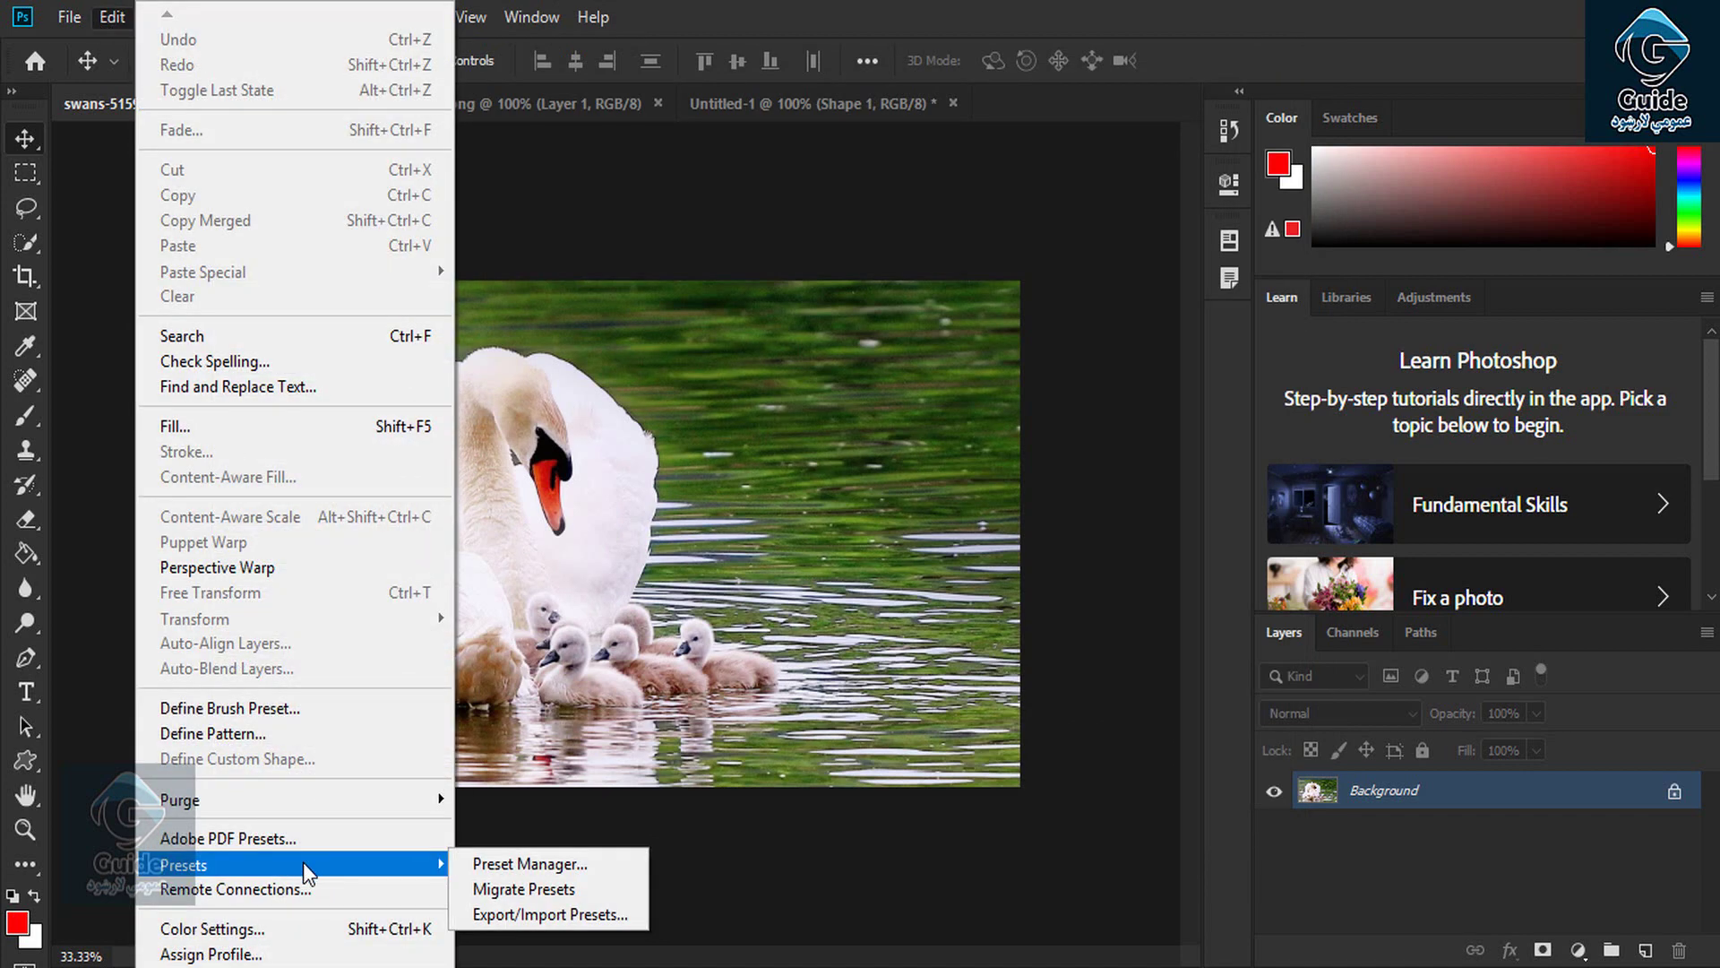
click(878, 782)
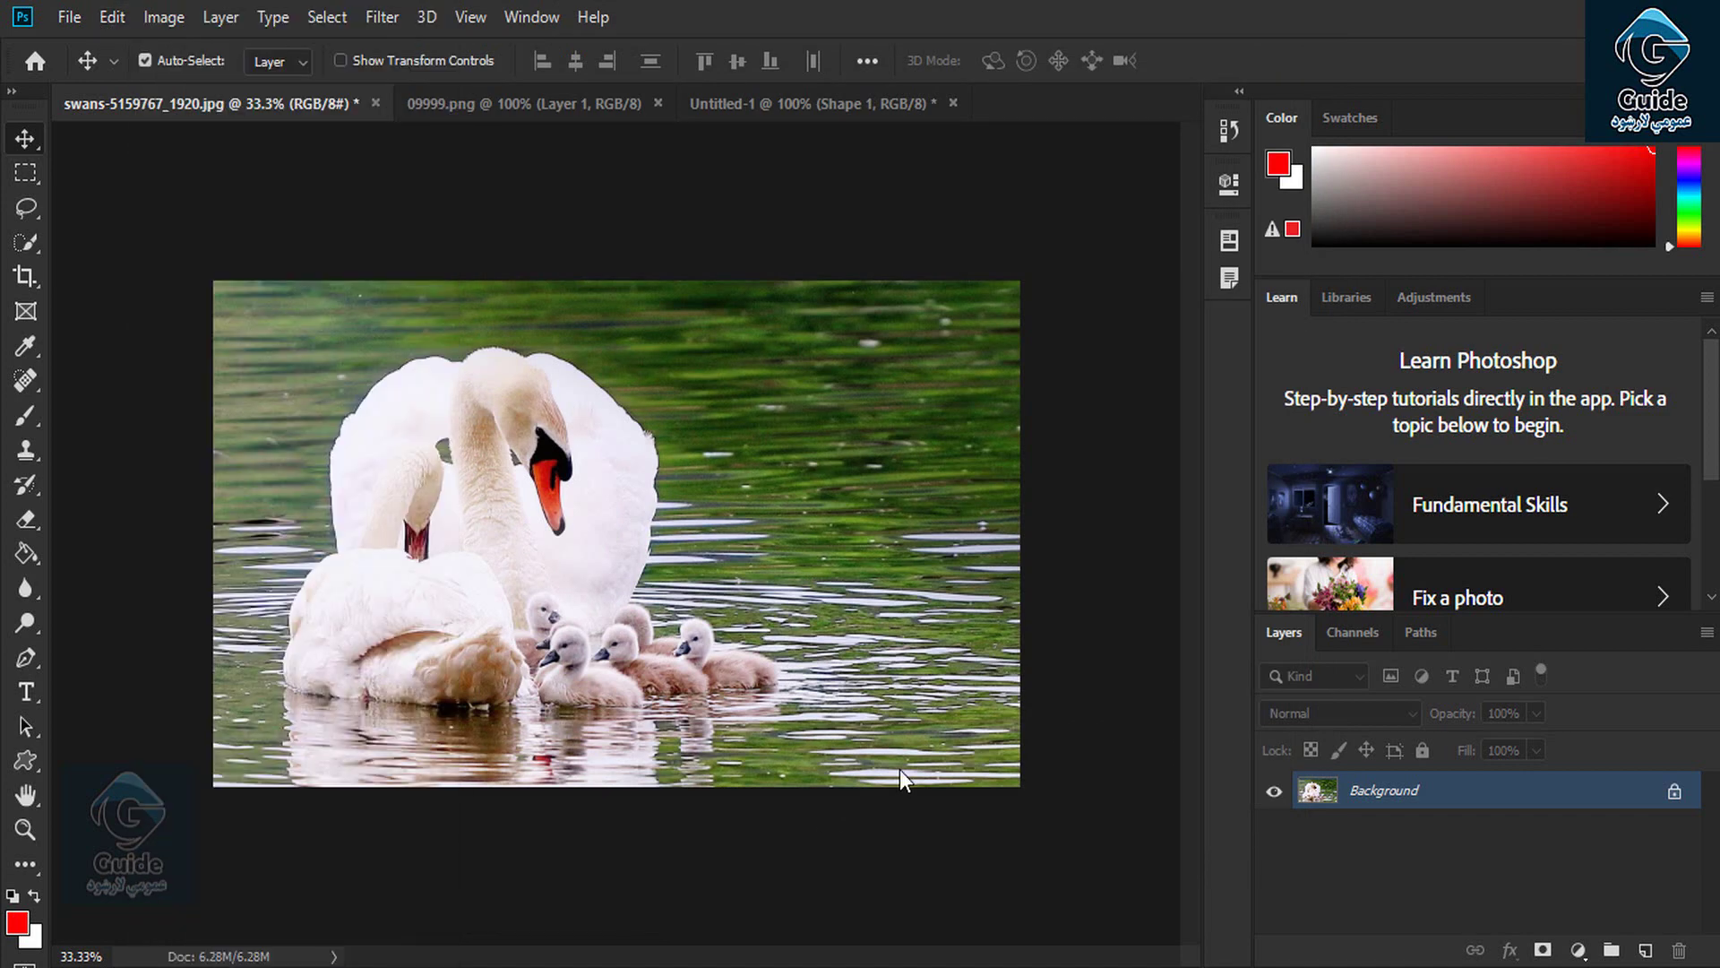
Step: Examine the Remote Connections preferences, including the service name, password and Enable Remote Connections option, and leave without saving
click(105, 17)
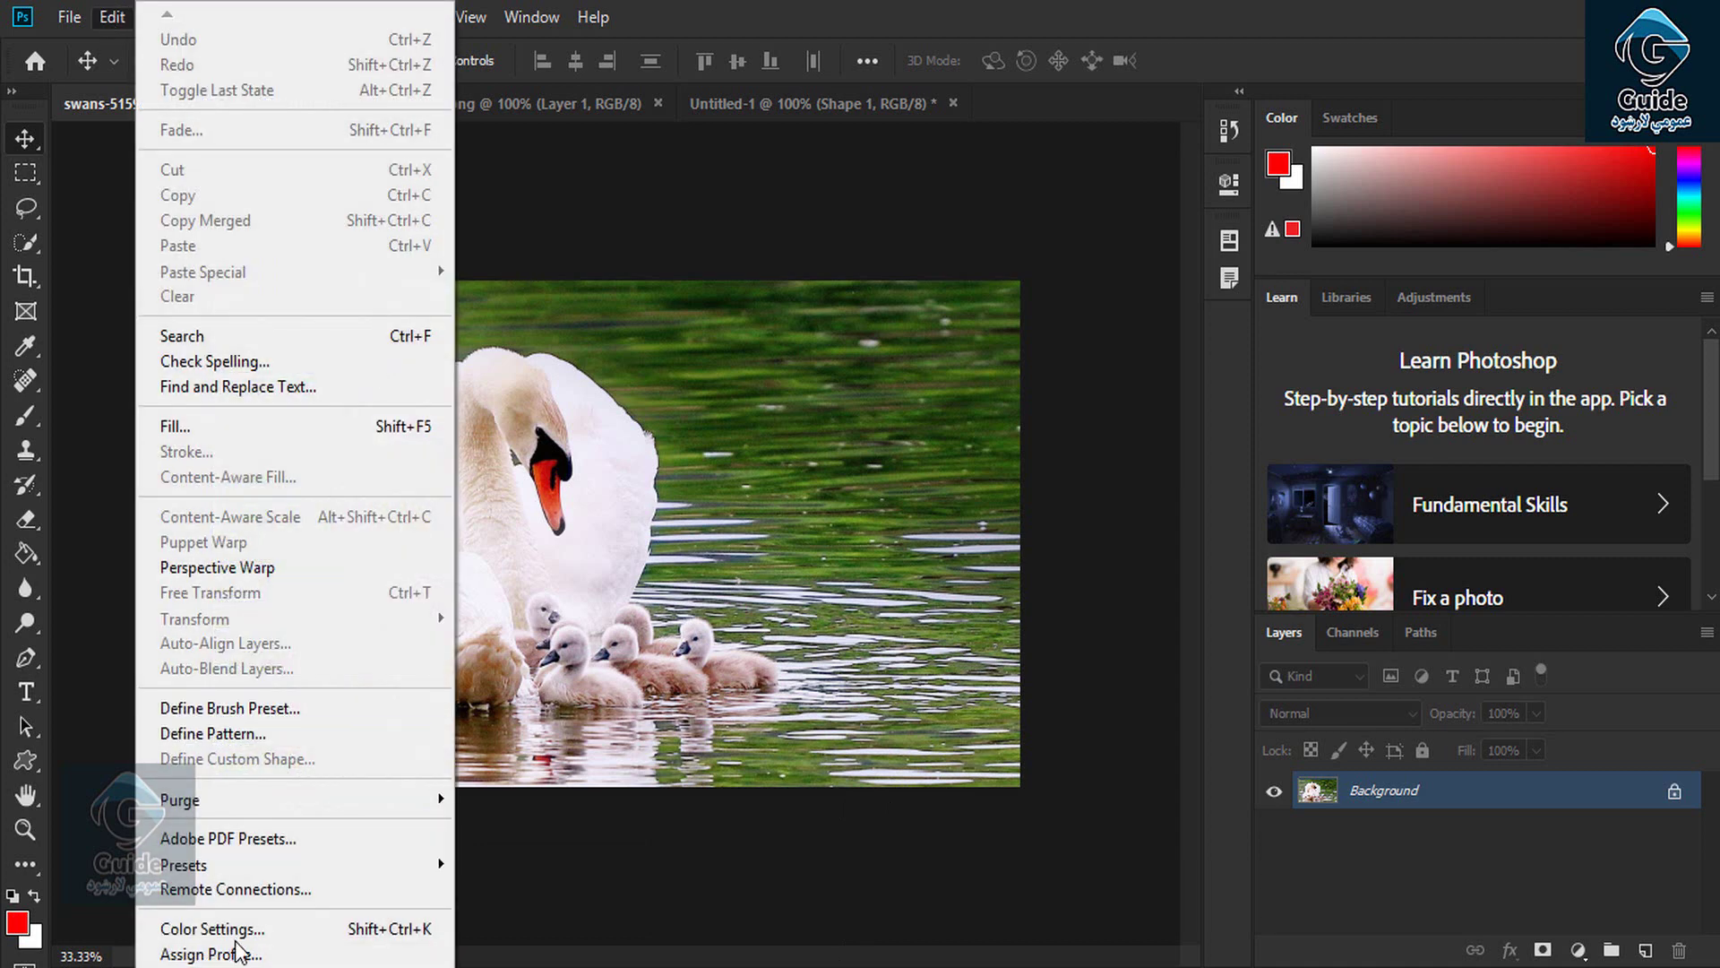
click(249, 887)
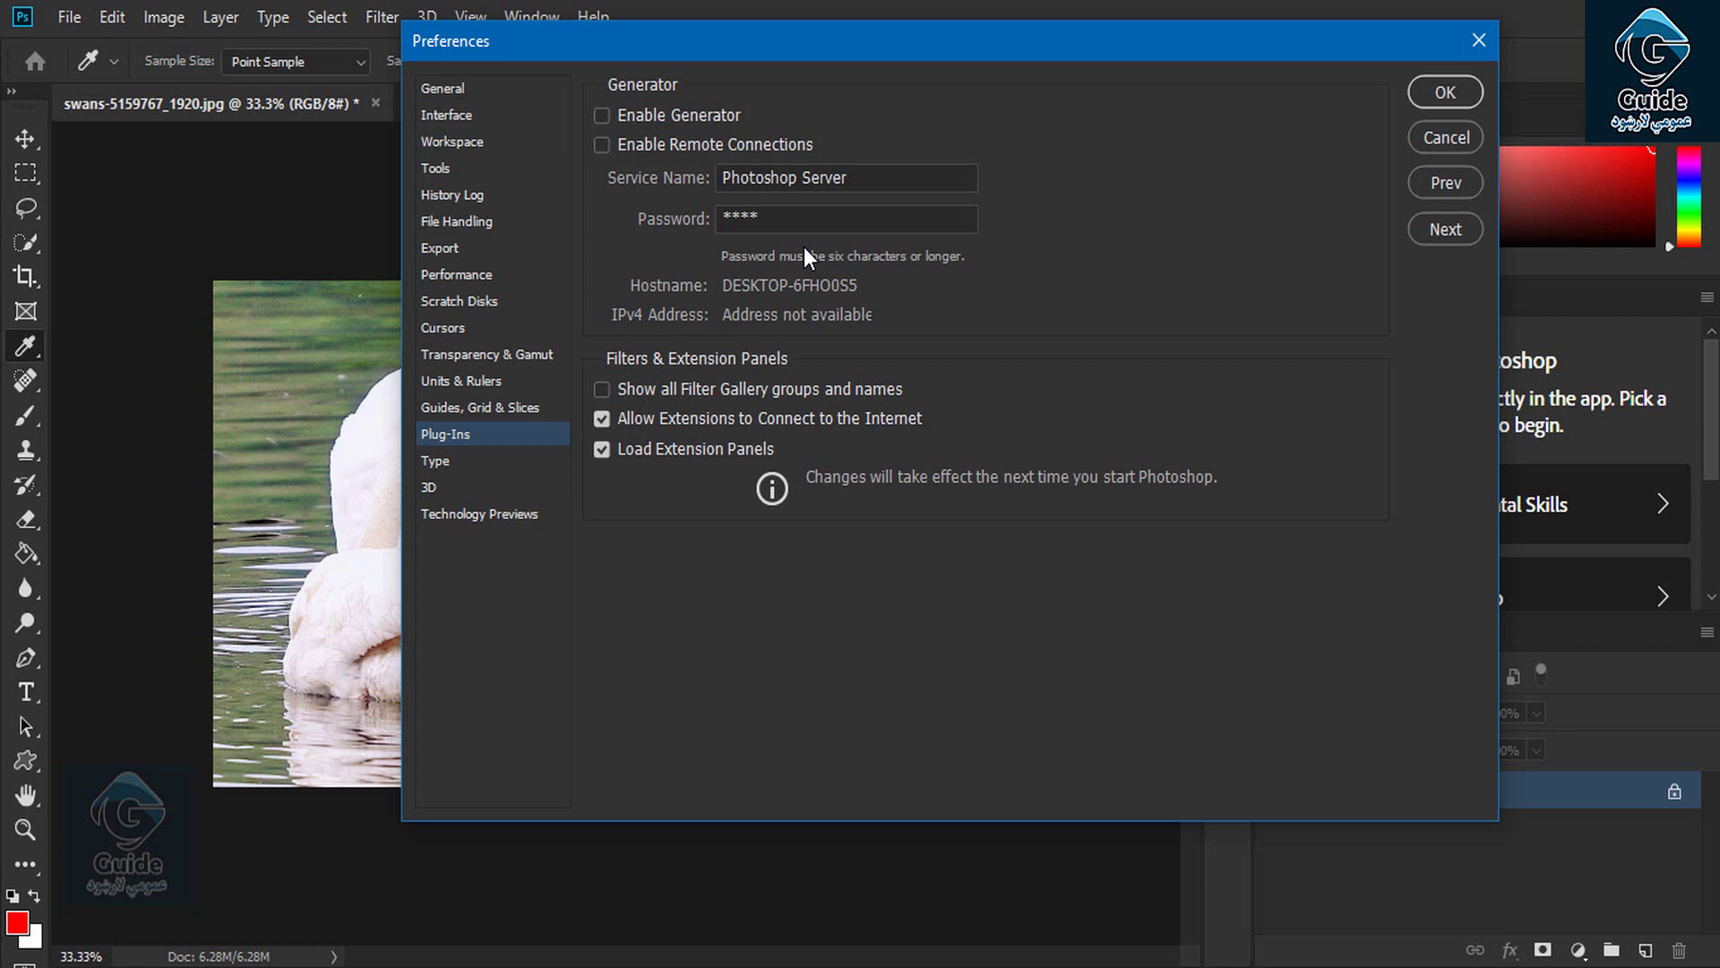
click(882, 178)
drag(867, 178, 677, 179)
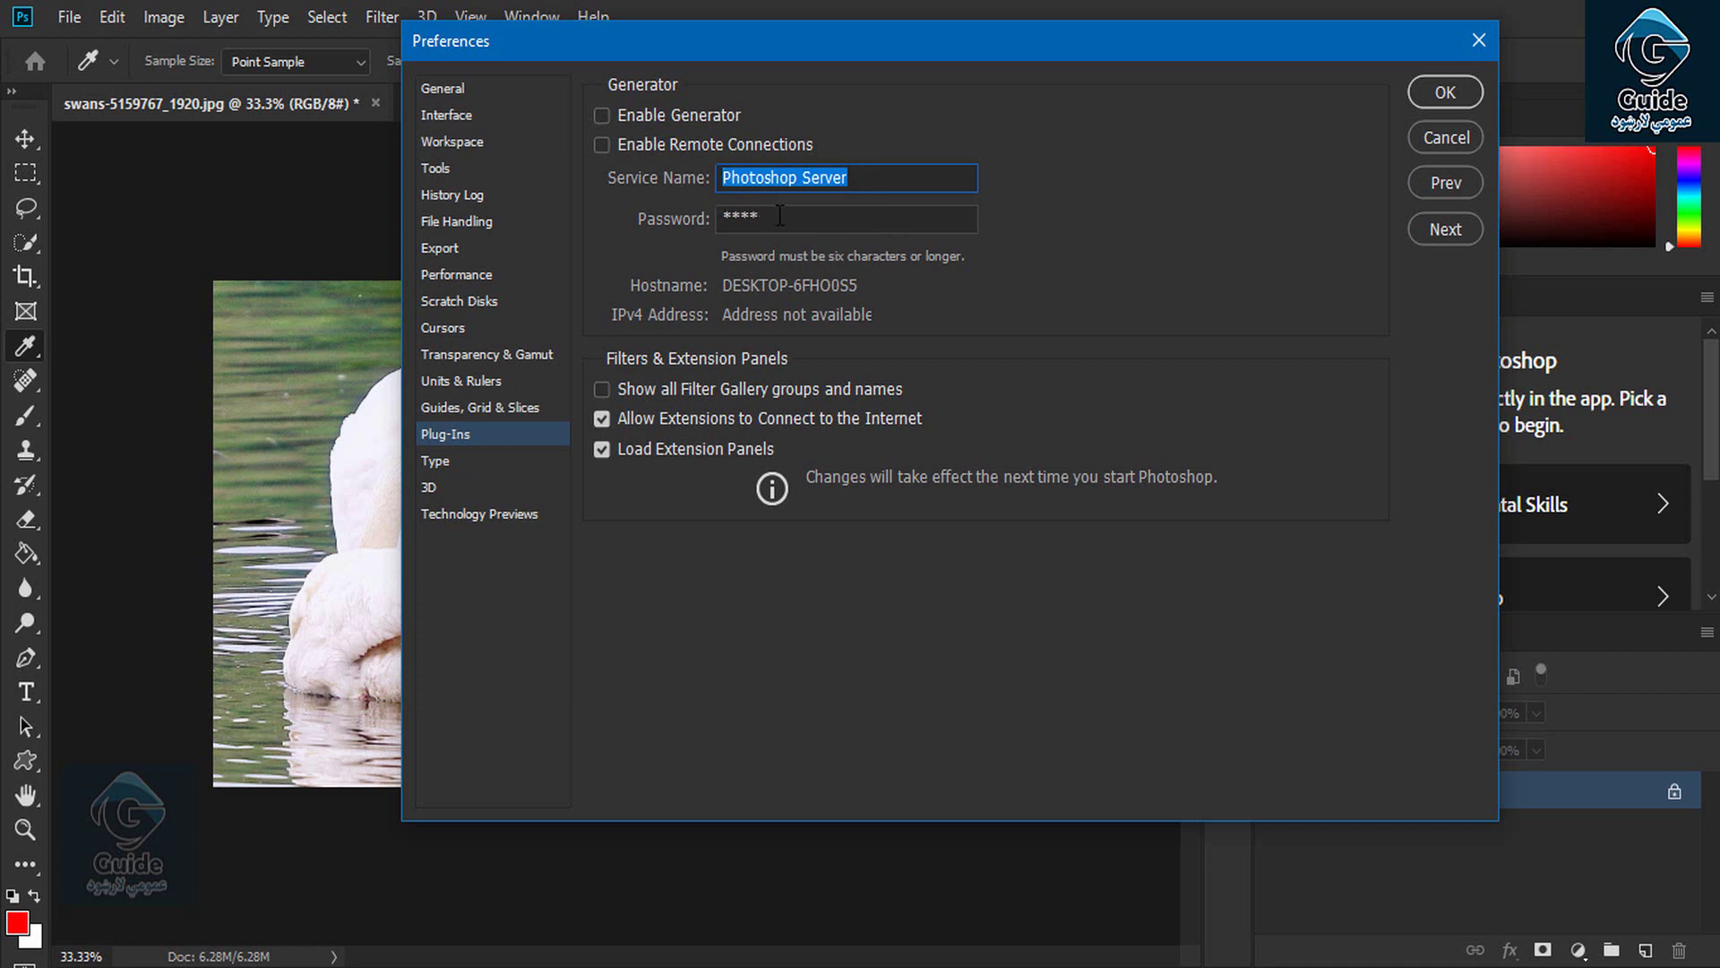
key(Tab)
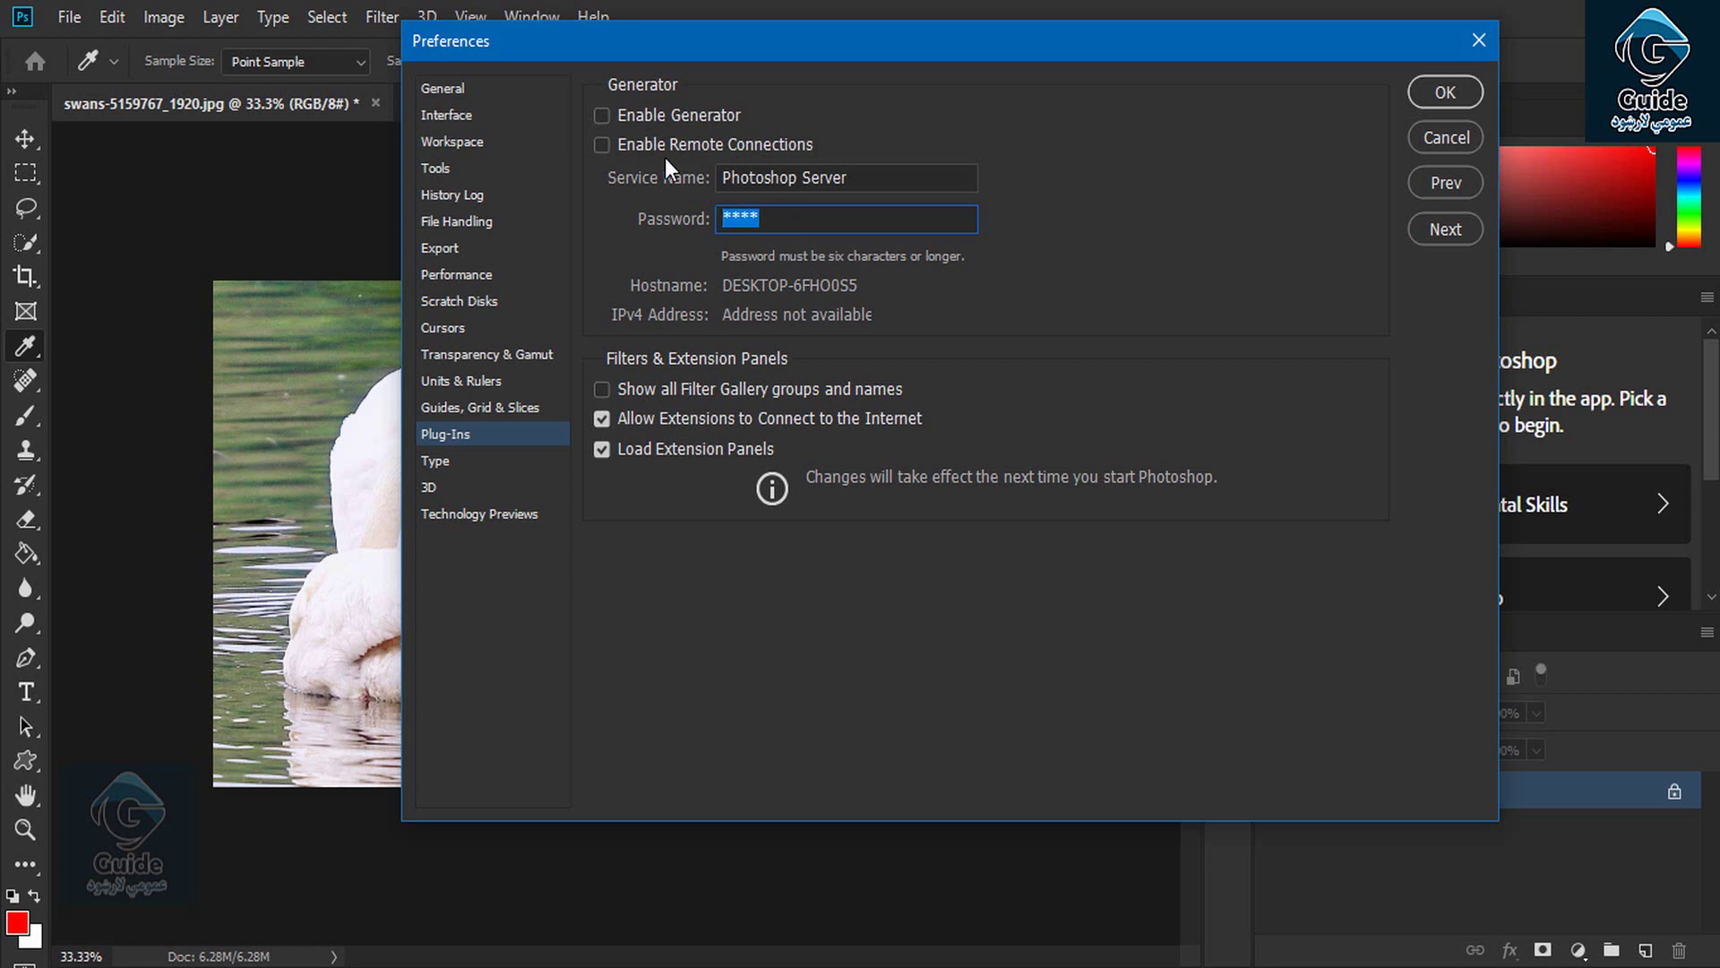
click(632, 147)
click(1418, 138)
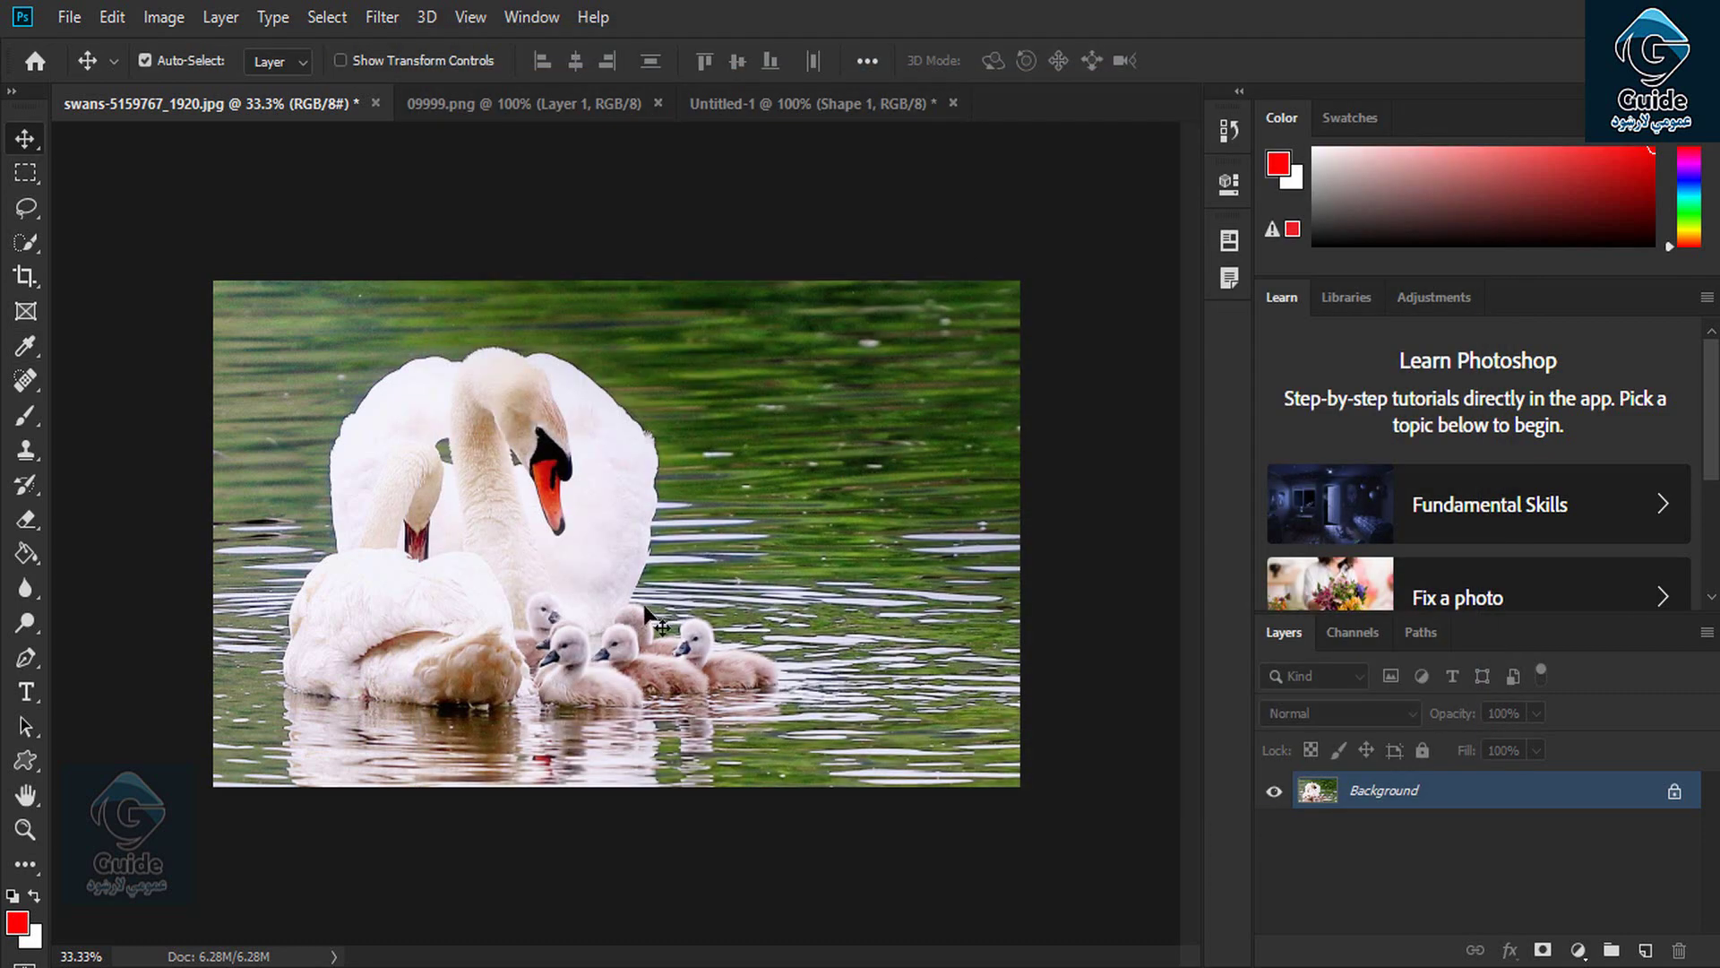
Step: Open Color Settings, switch the preset to Europe Web/Internet 2 and return it to North America General Purpose 2
click(117, 17)
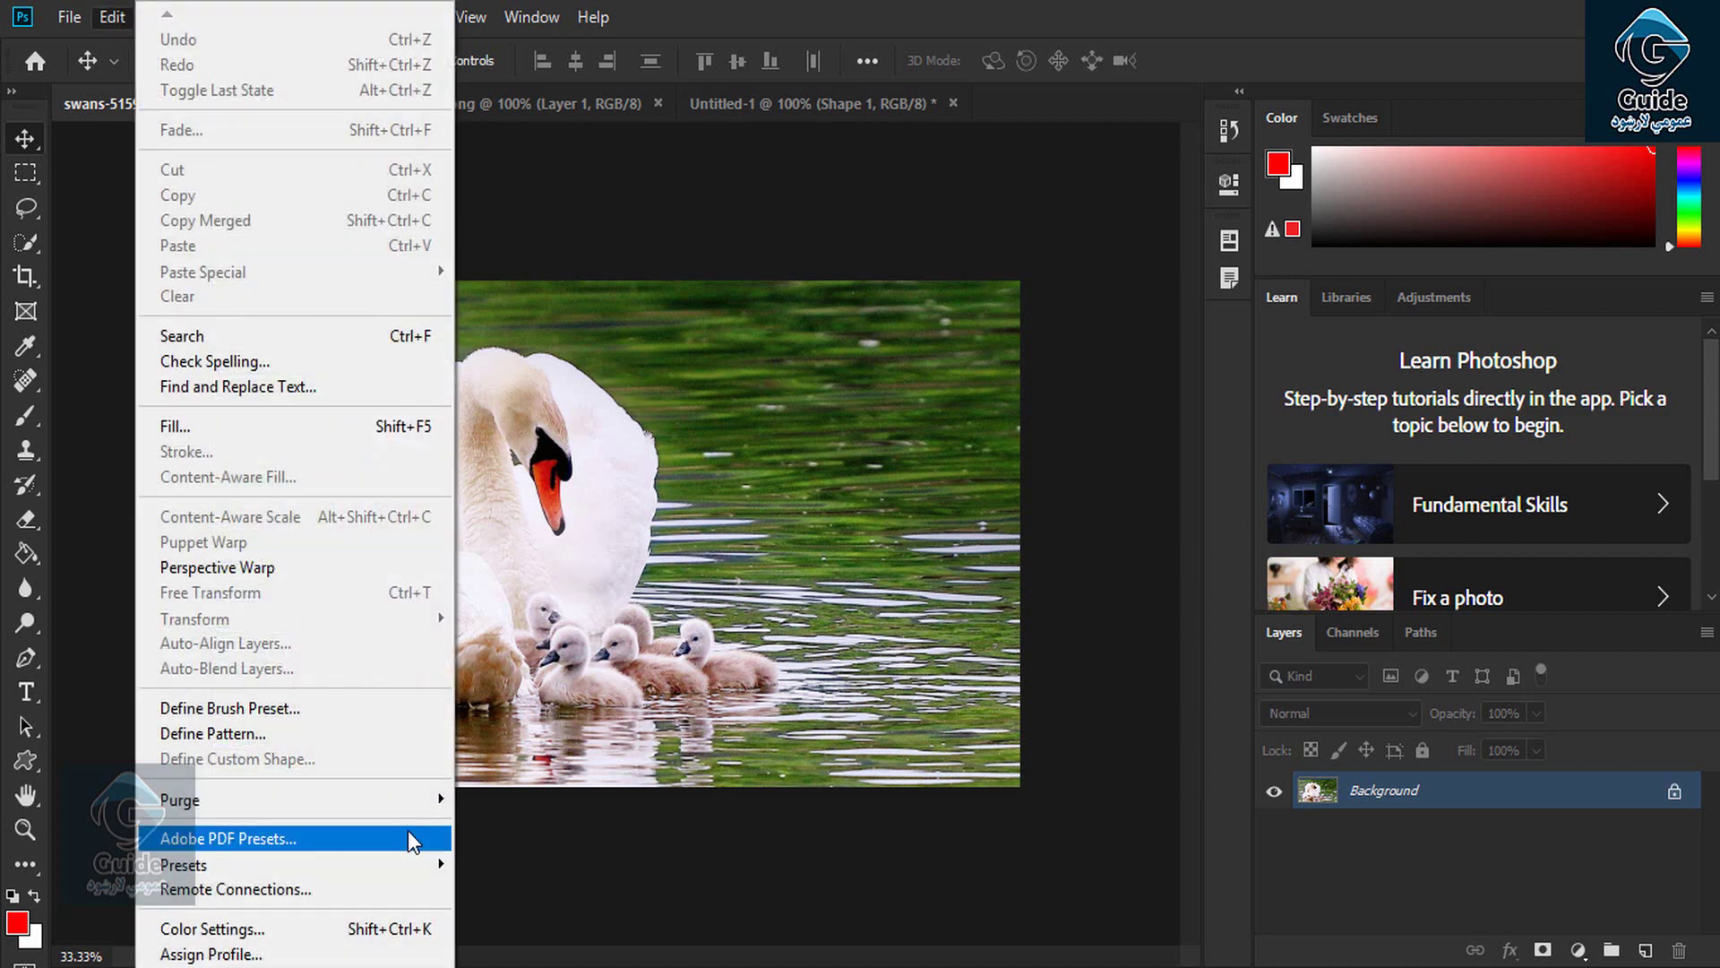
click(328, 934)
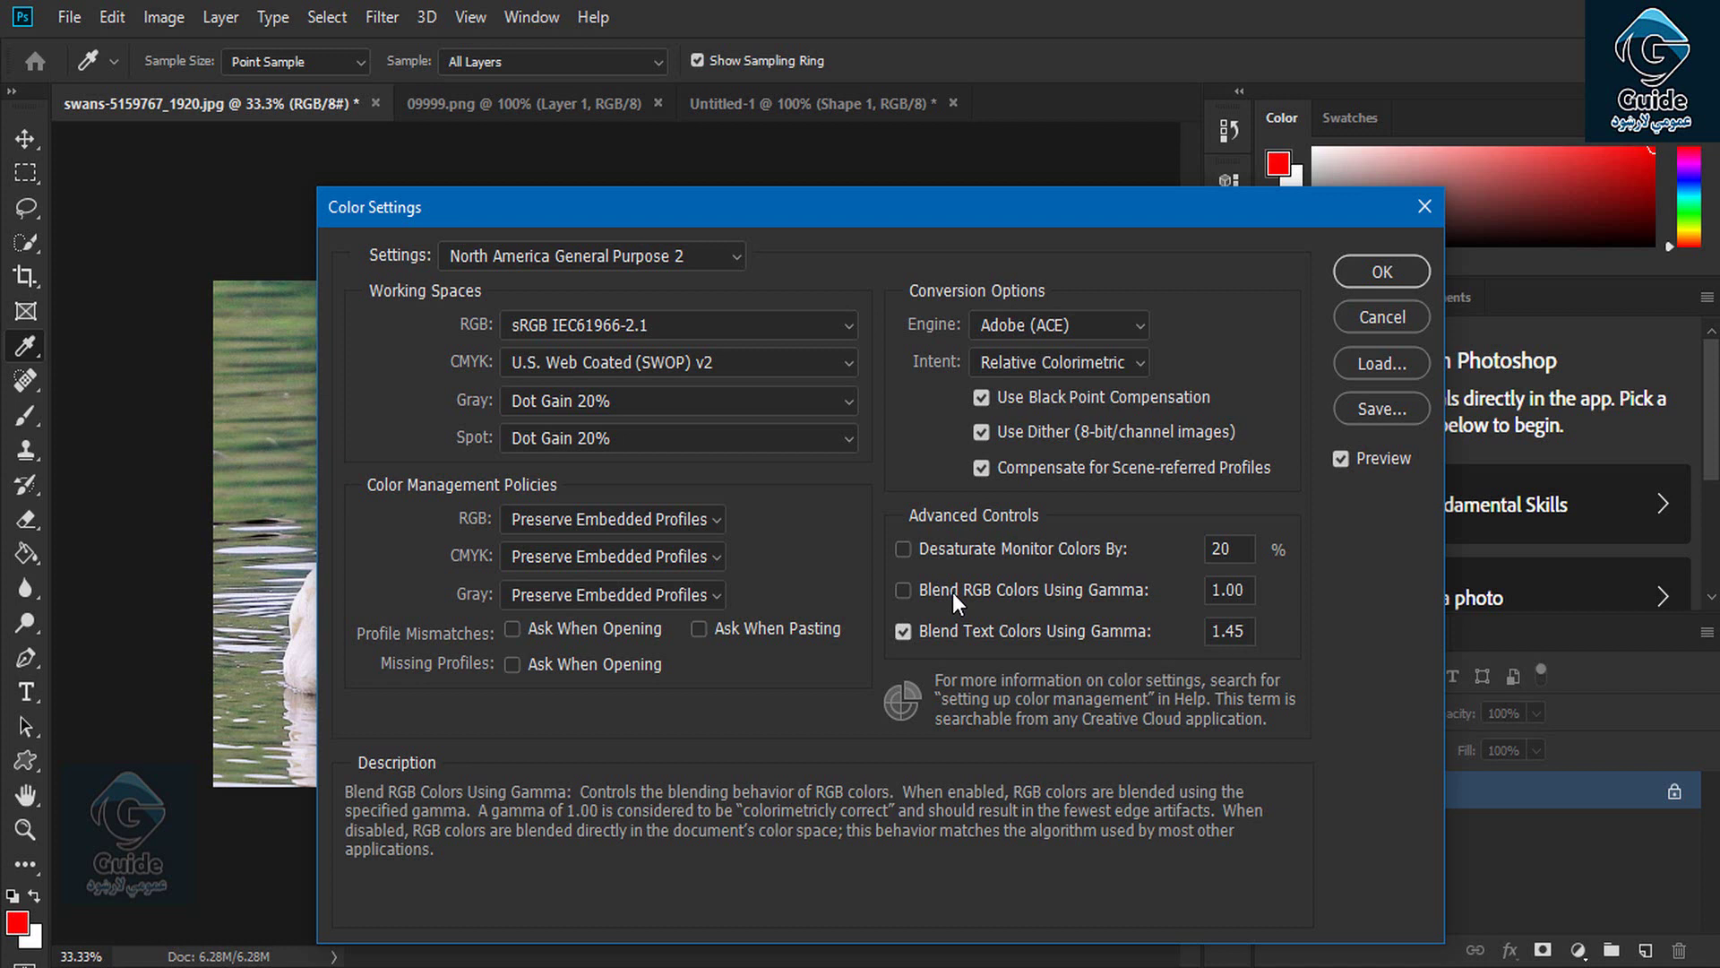
click(509, 264)
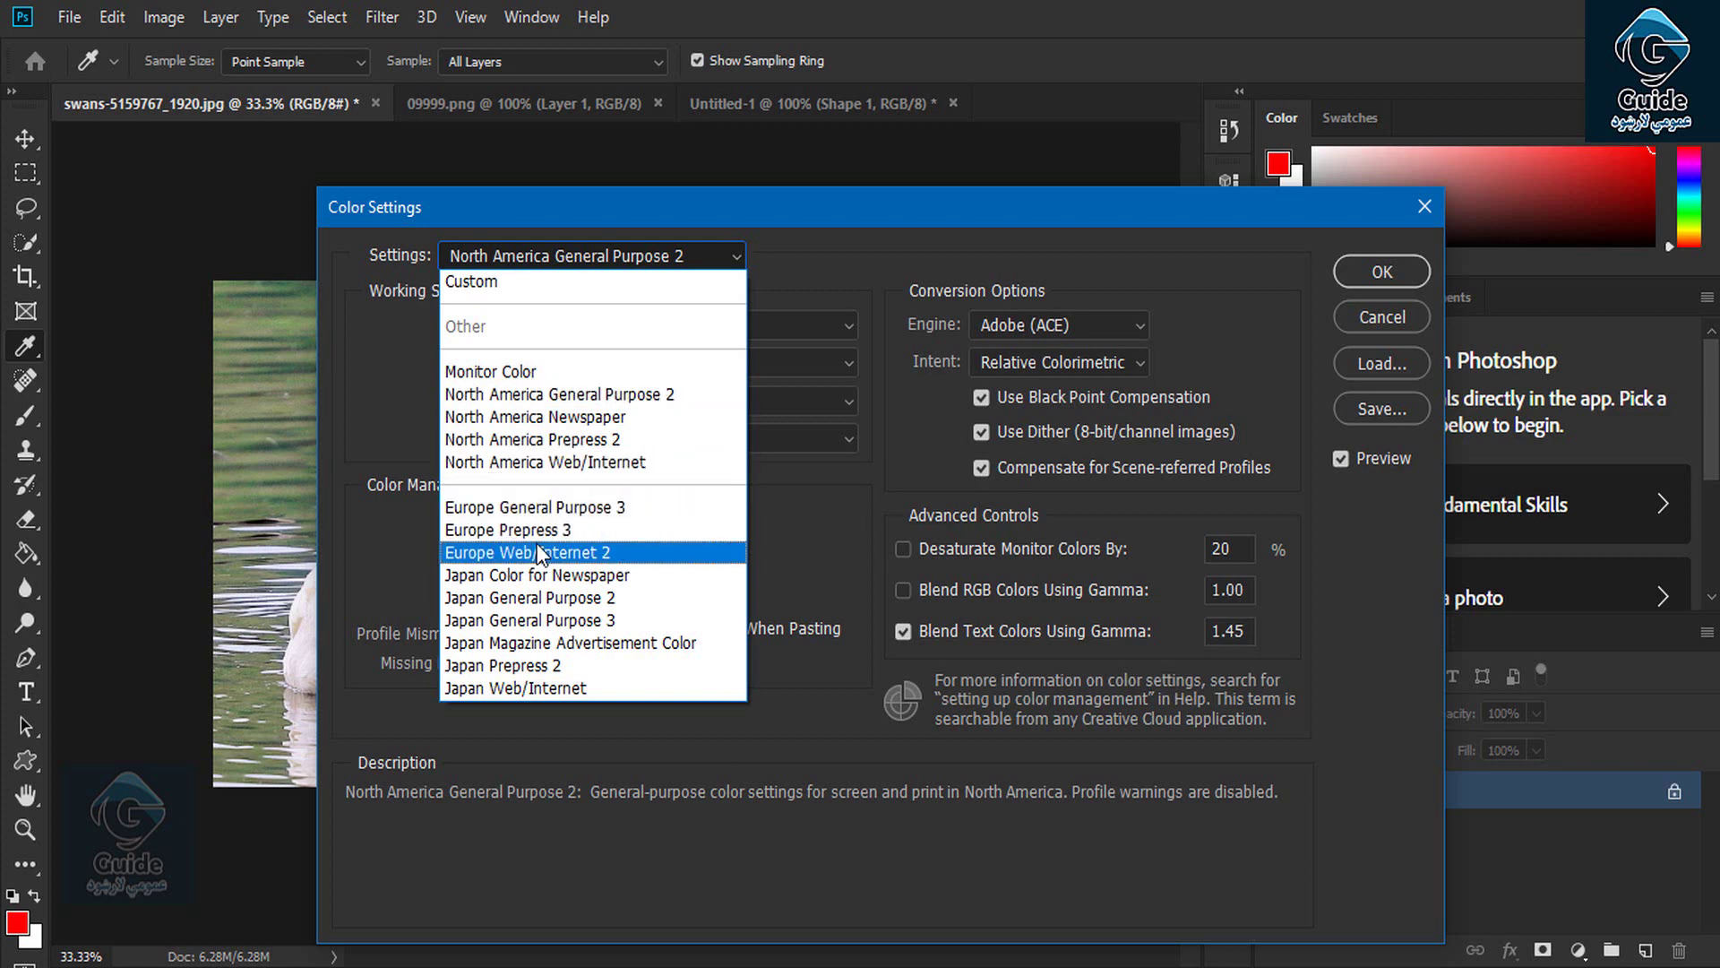
click(535, 551)
click(529, 255)
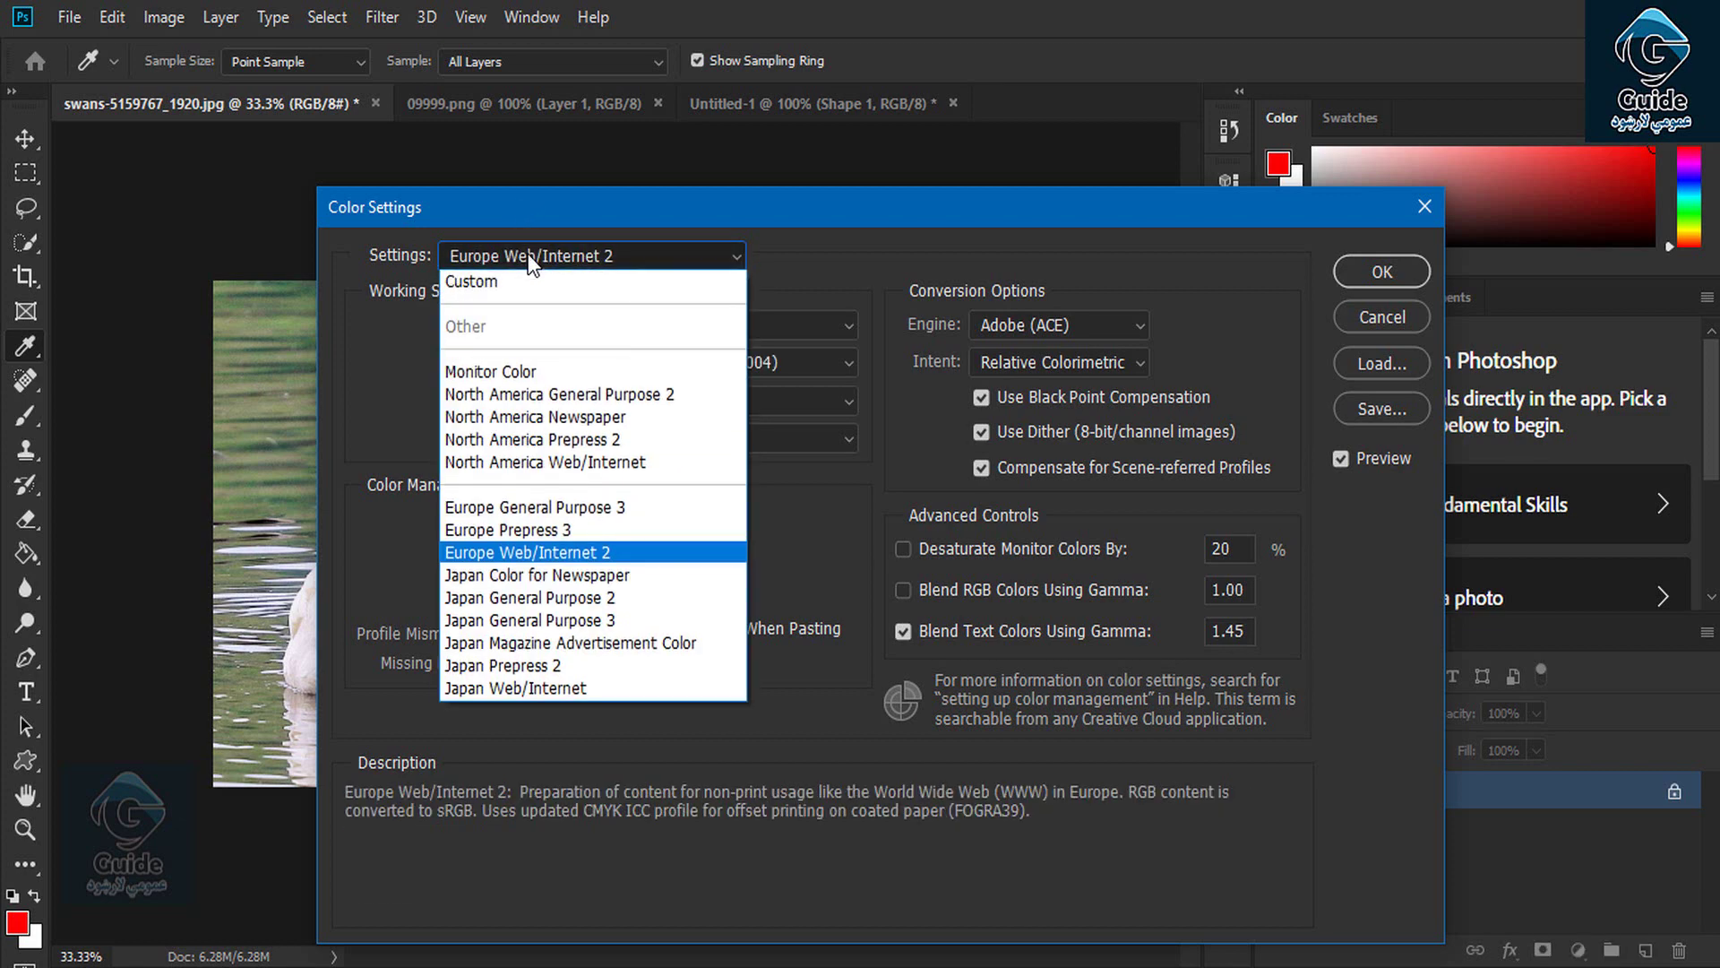
click(550, 395)
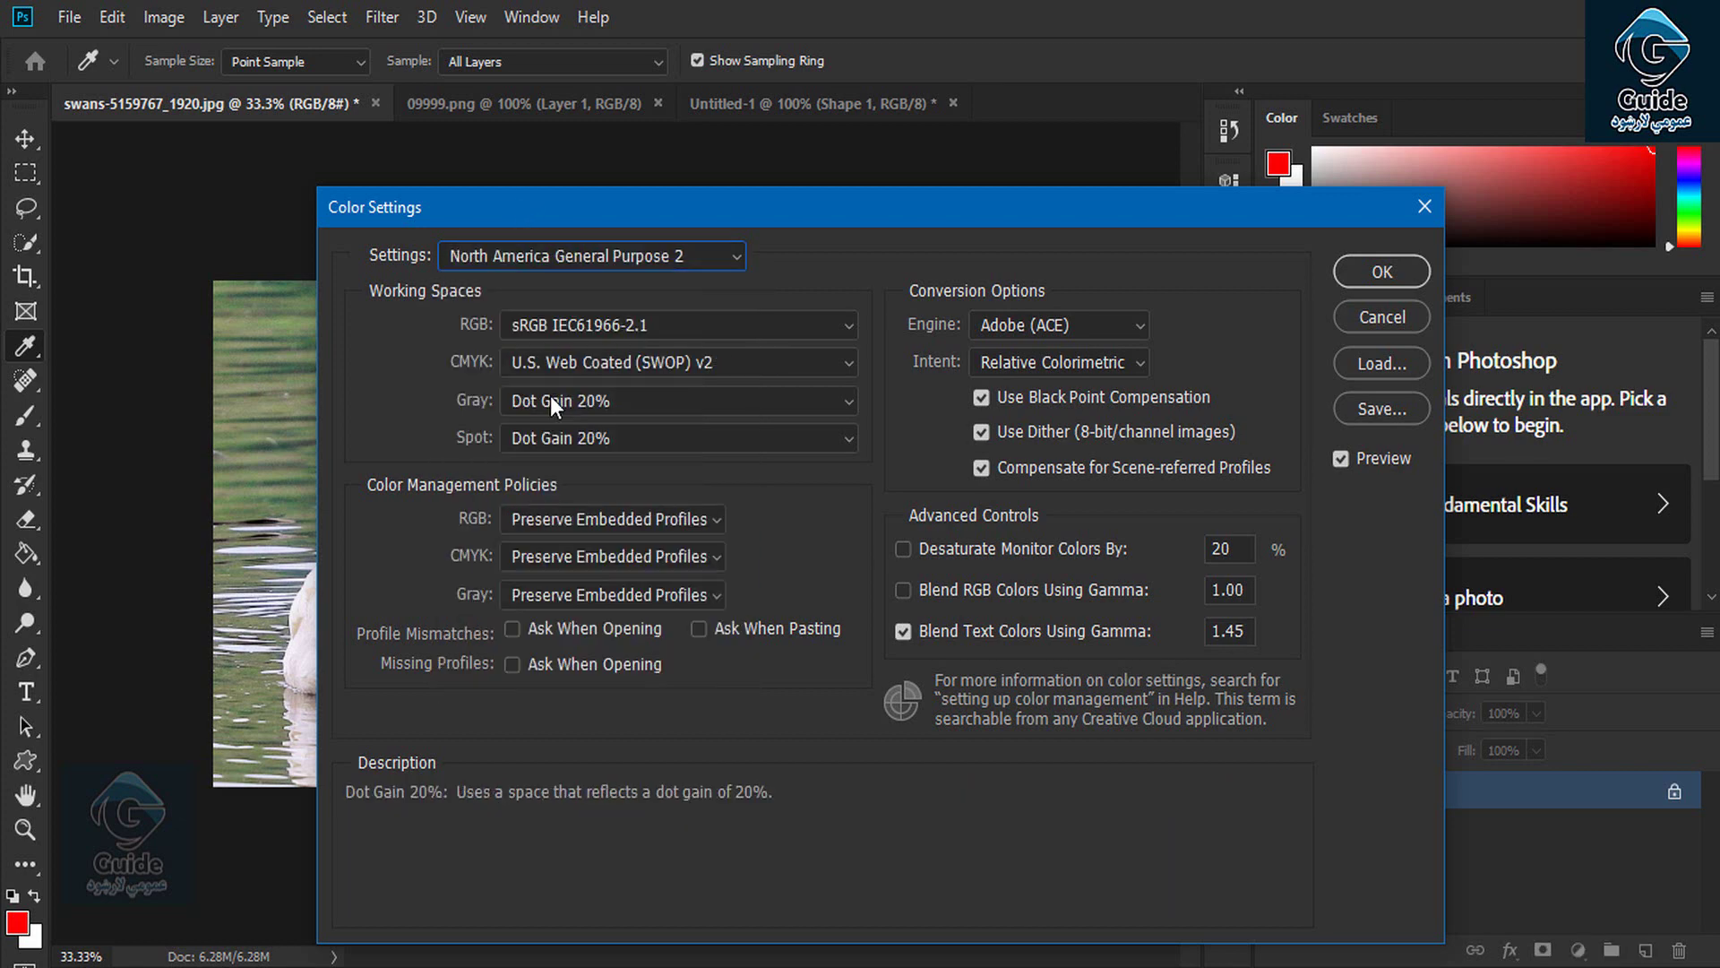
Step: View the available RGB, CMYK, Gray and Spot working spaces in Color Settings
click(535, 326)
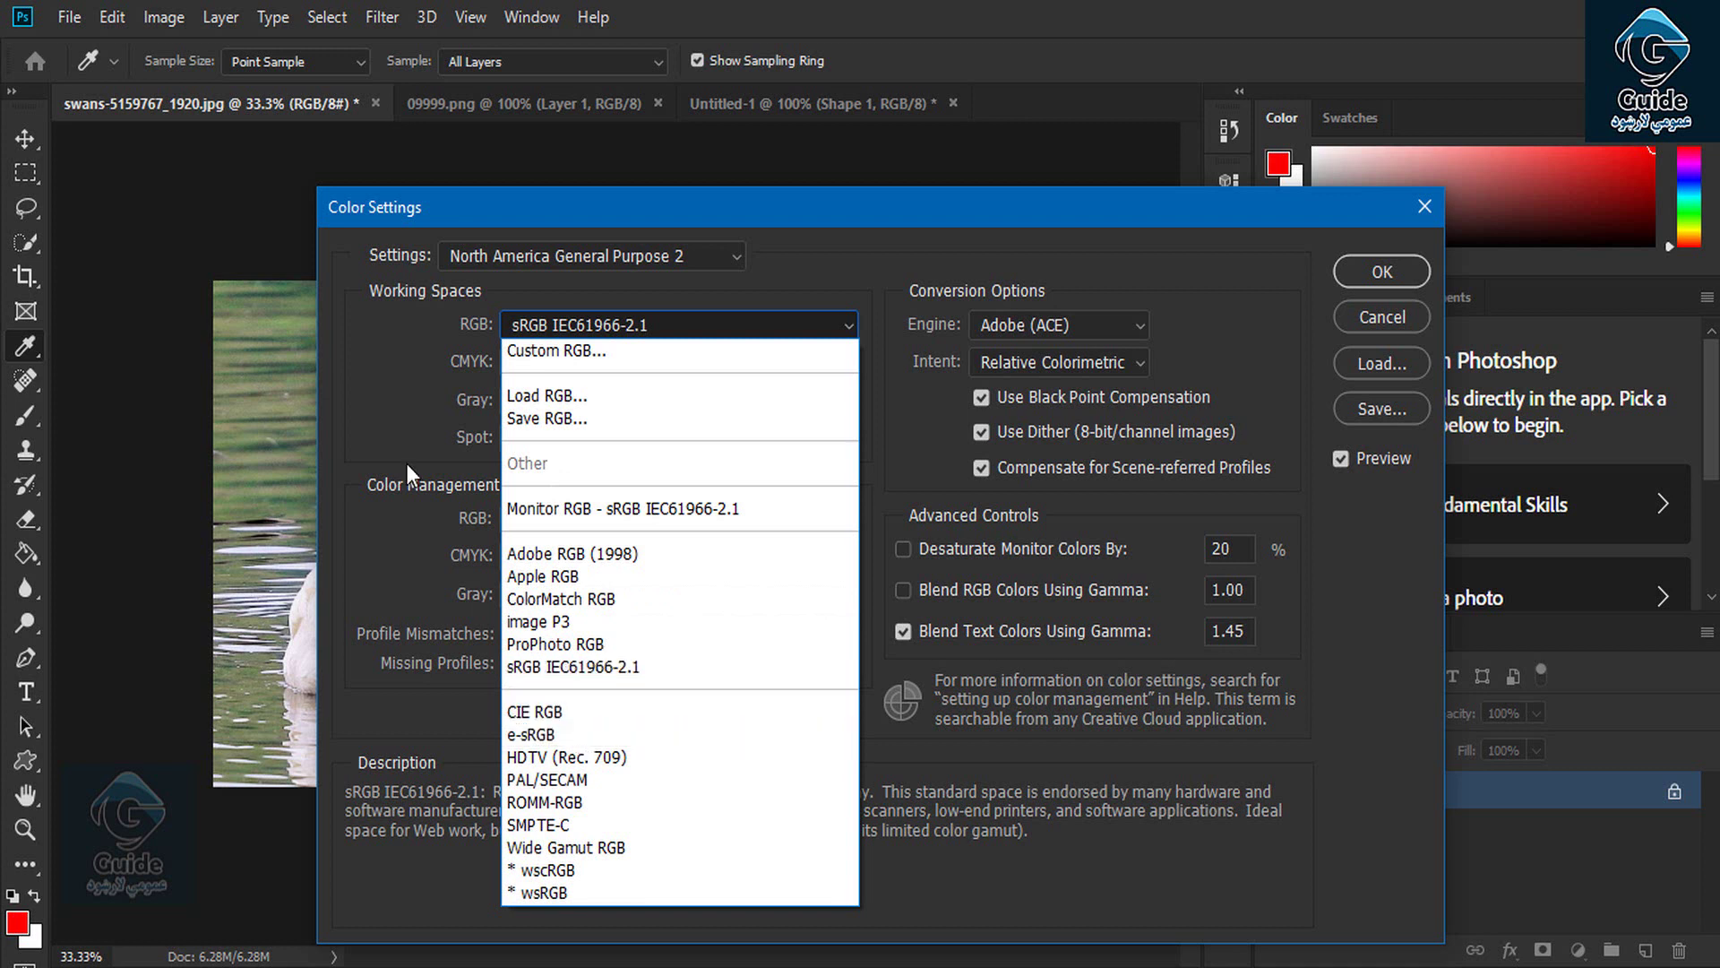
click(428, 396)
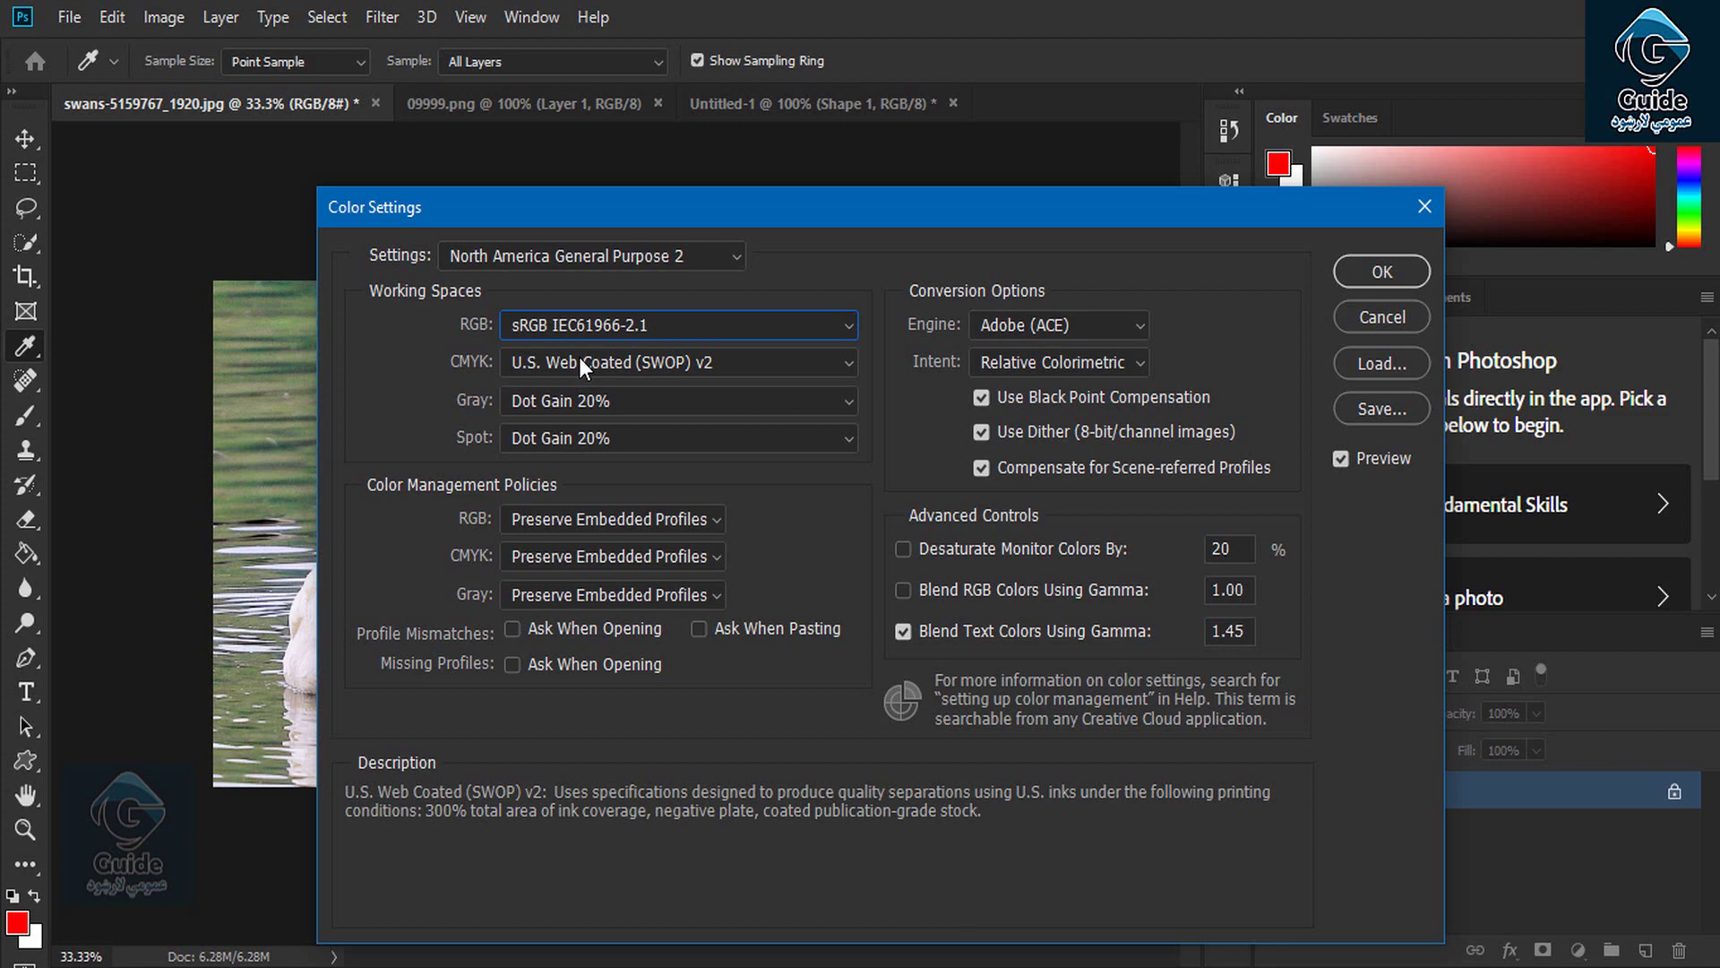
click(580, 358)
click(464, 369)
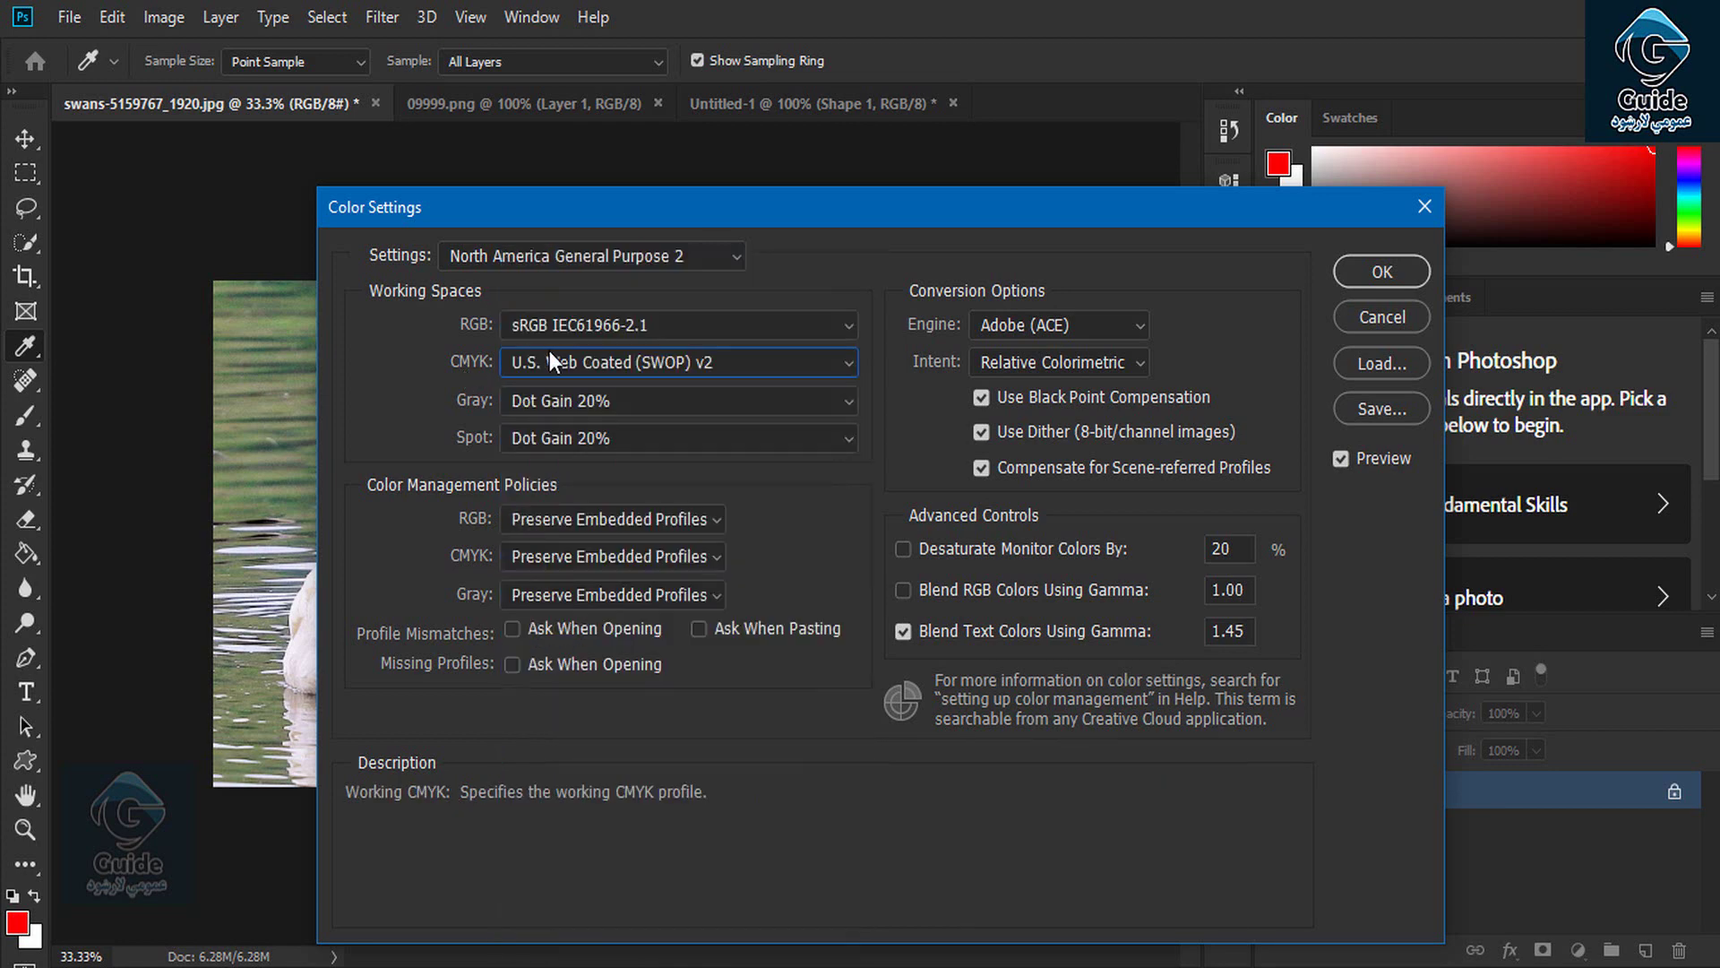
click(543, 400)
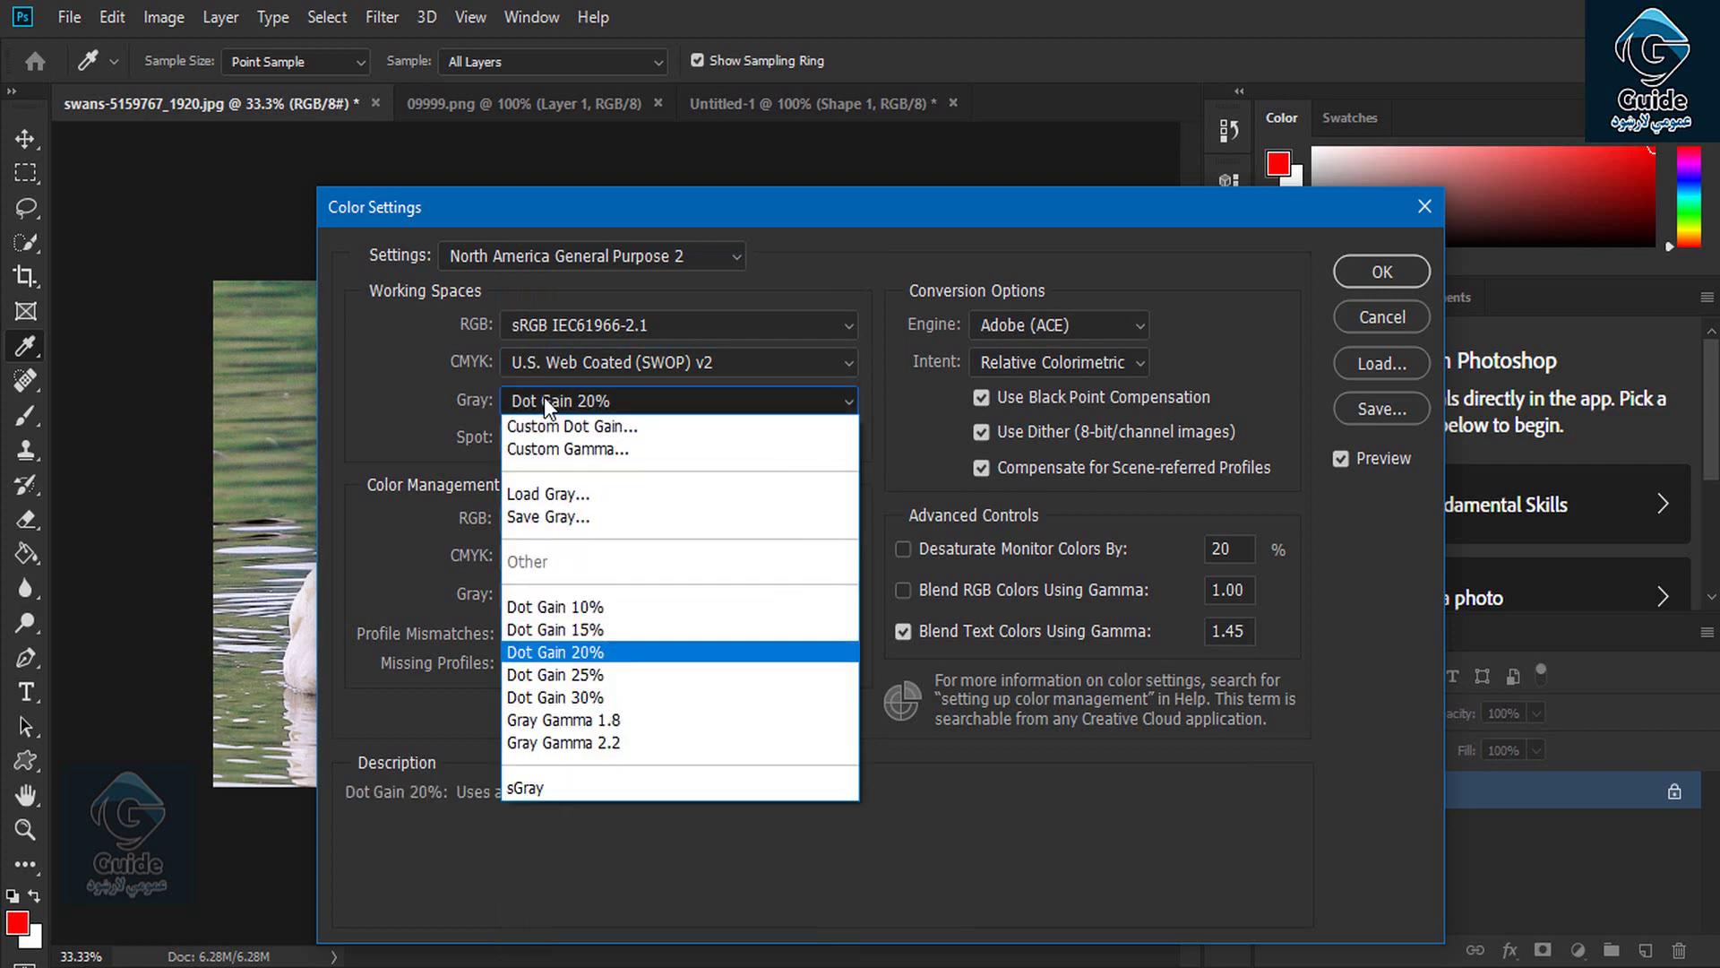
click(545, 396)
click(529, 435)
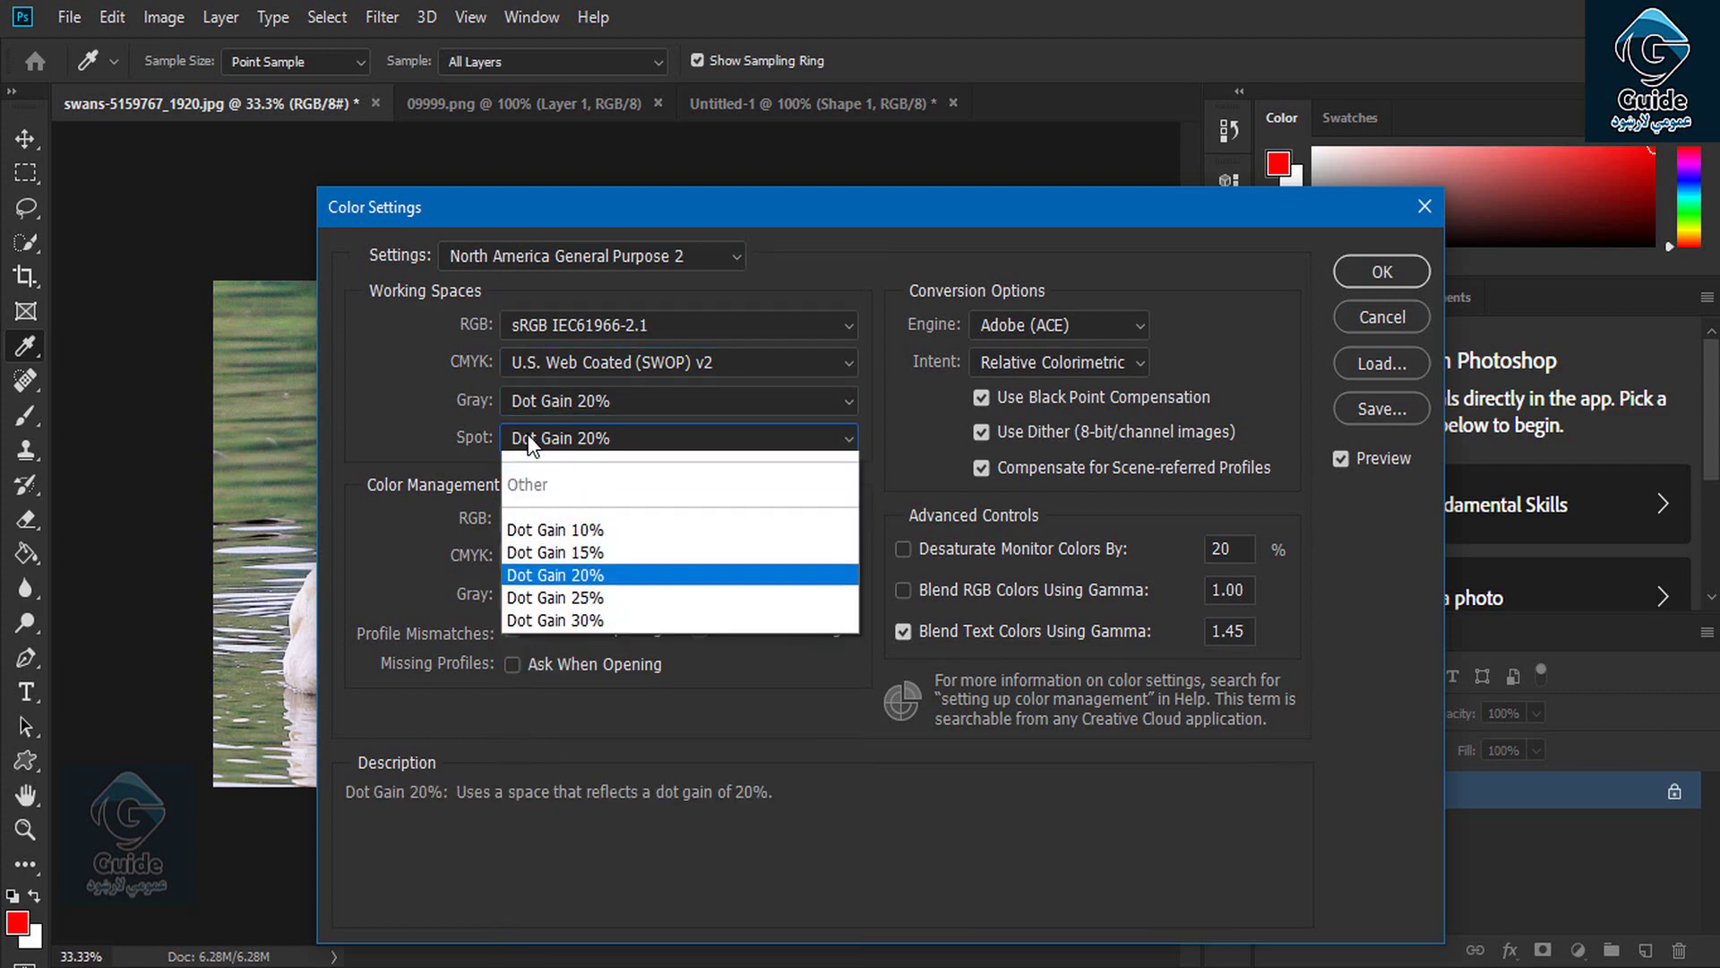
click(529, 434)
Step: View the Engine and Intent choices in the color conversion options
click(1058, 324)
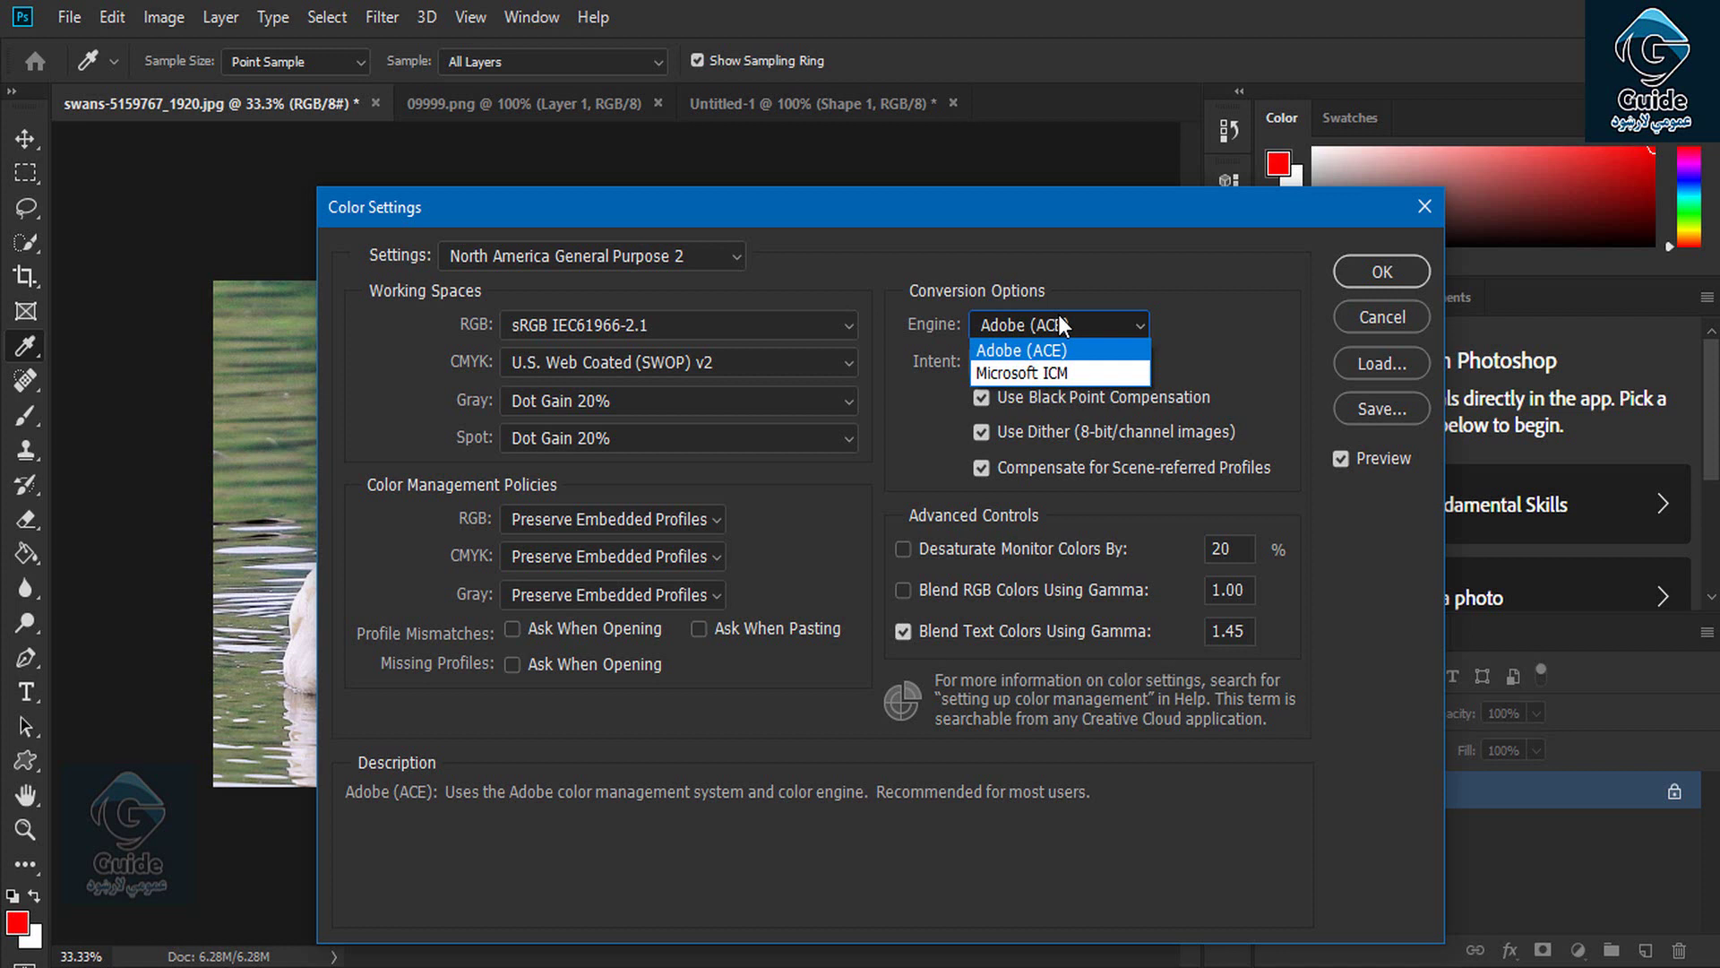
click(1058, 319)
click(1023, 363)
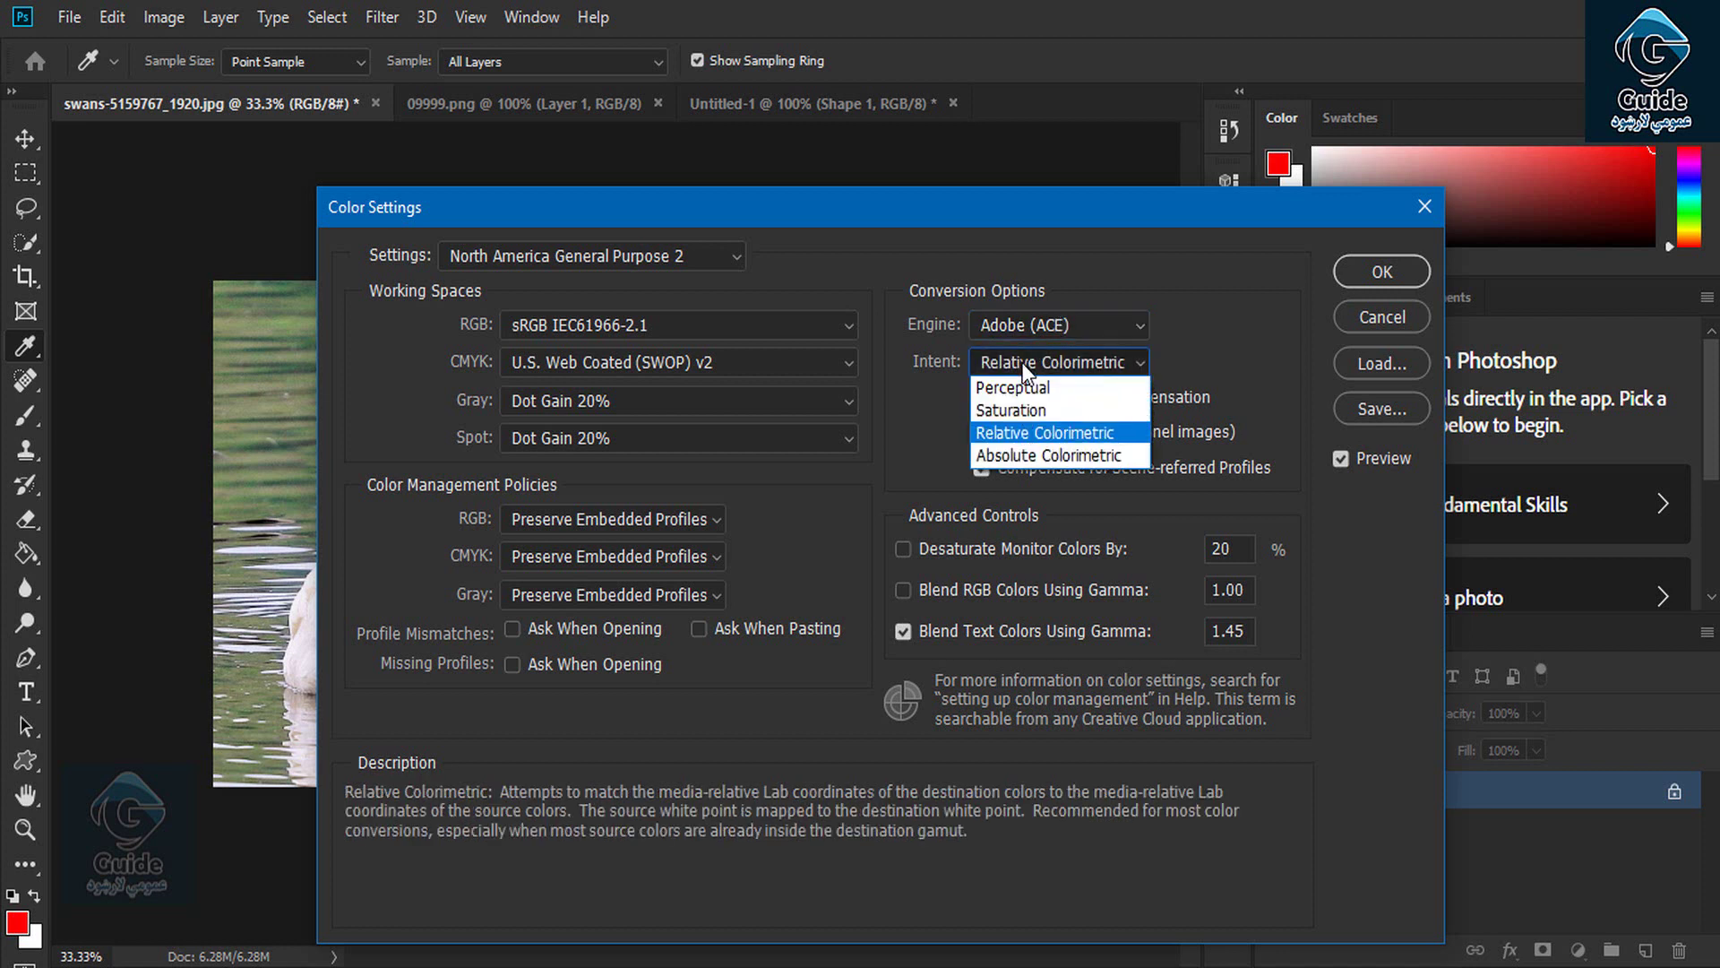
click(1024, 364)
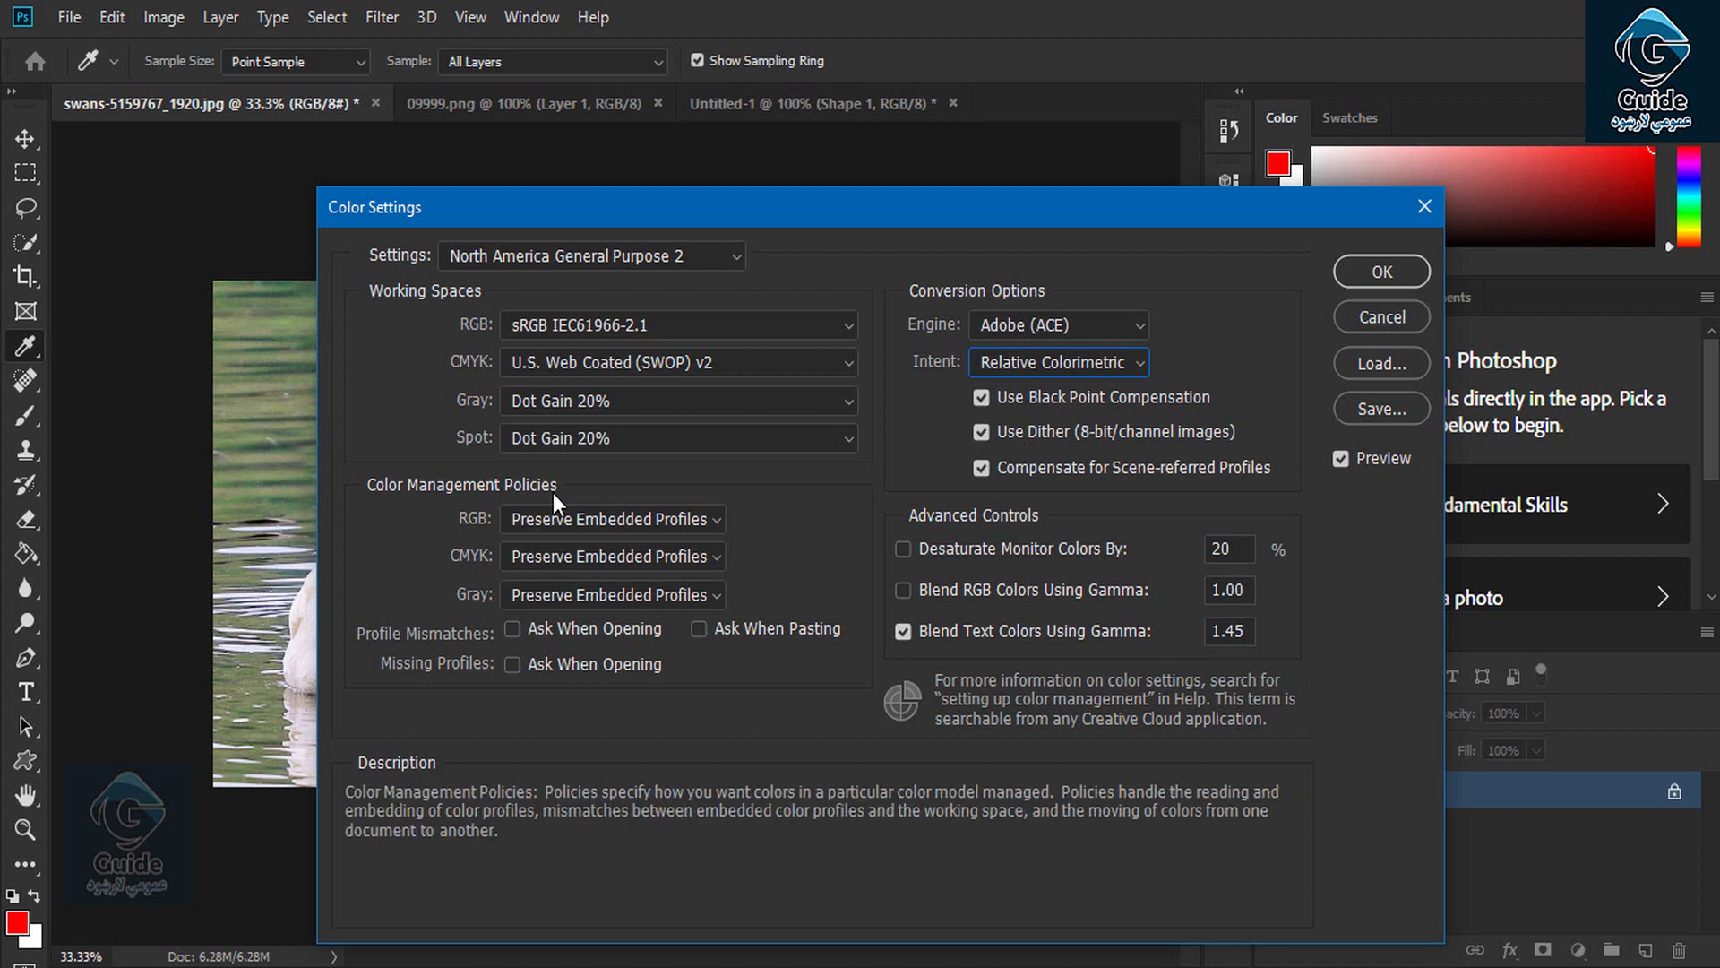
Step: View the RGB color management policy choices and the Load and Save file dialogs, and leave Color Settings without saving
click(583, 523)
click(583, 515)
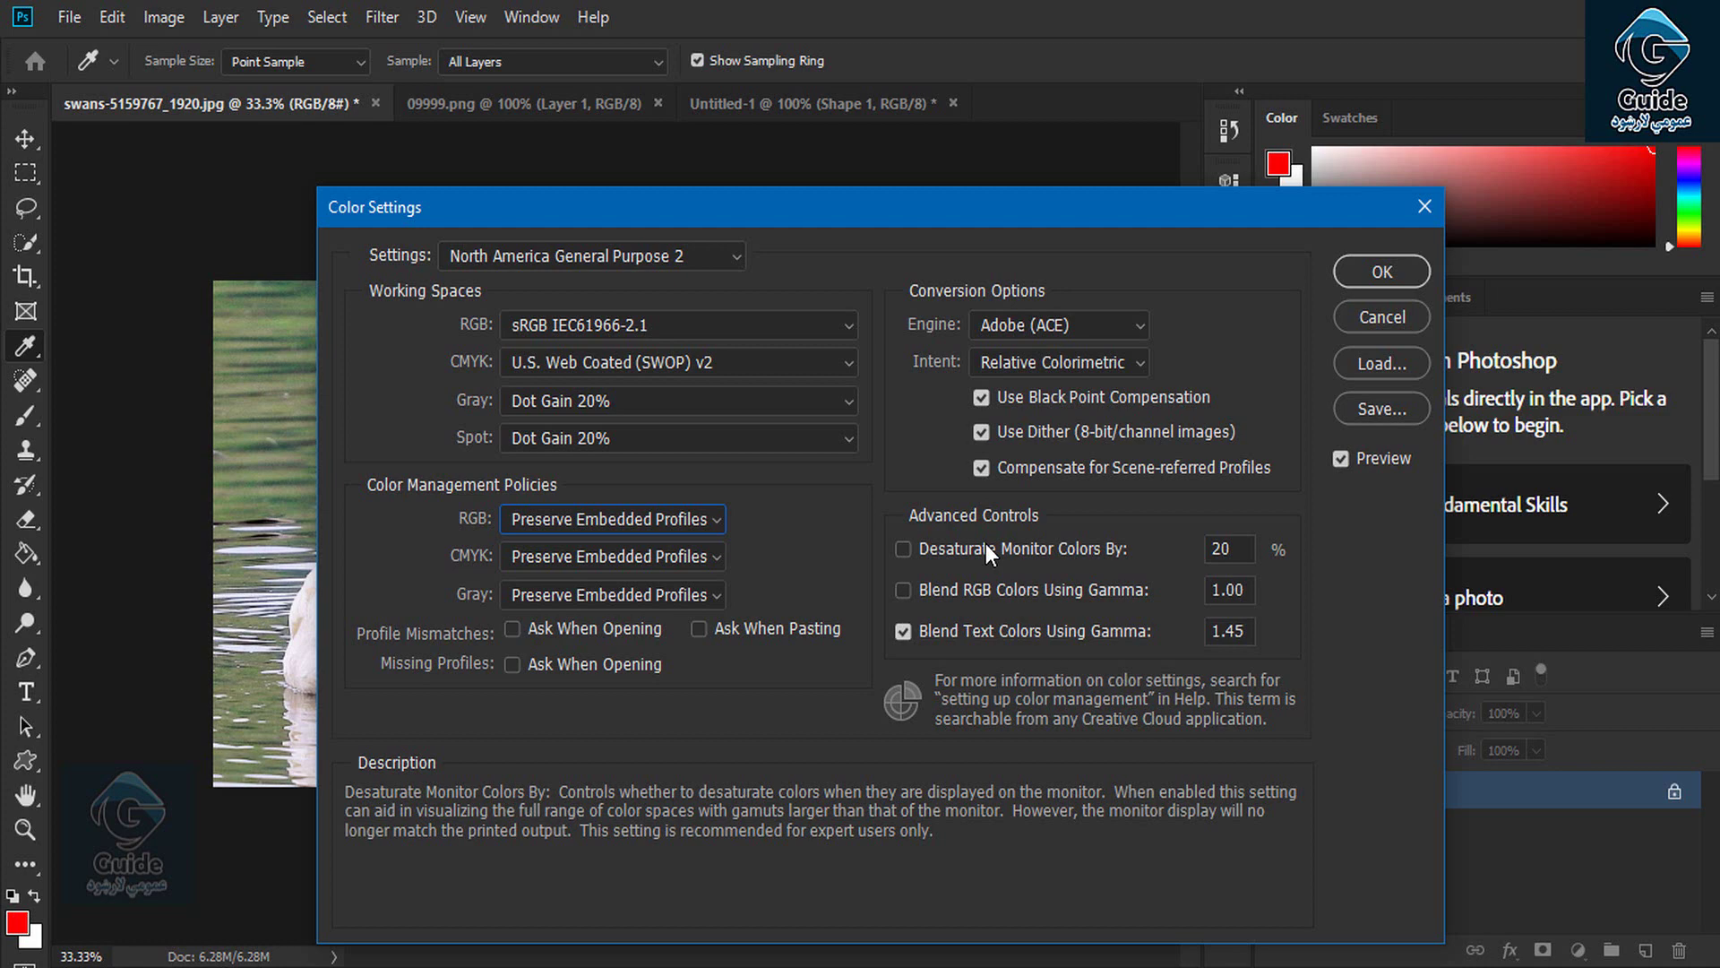
click(1360, 364)
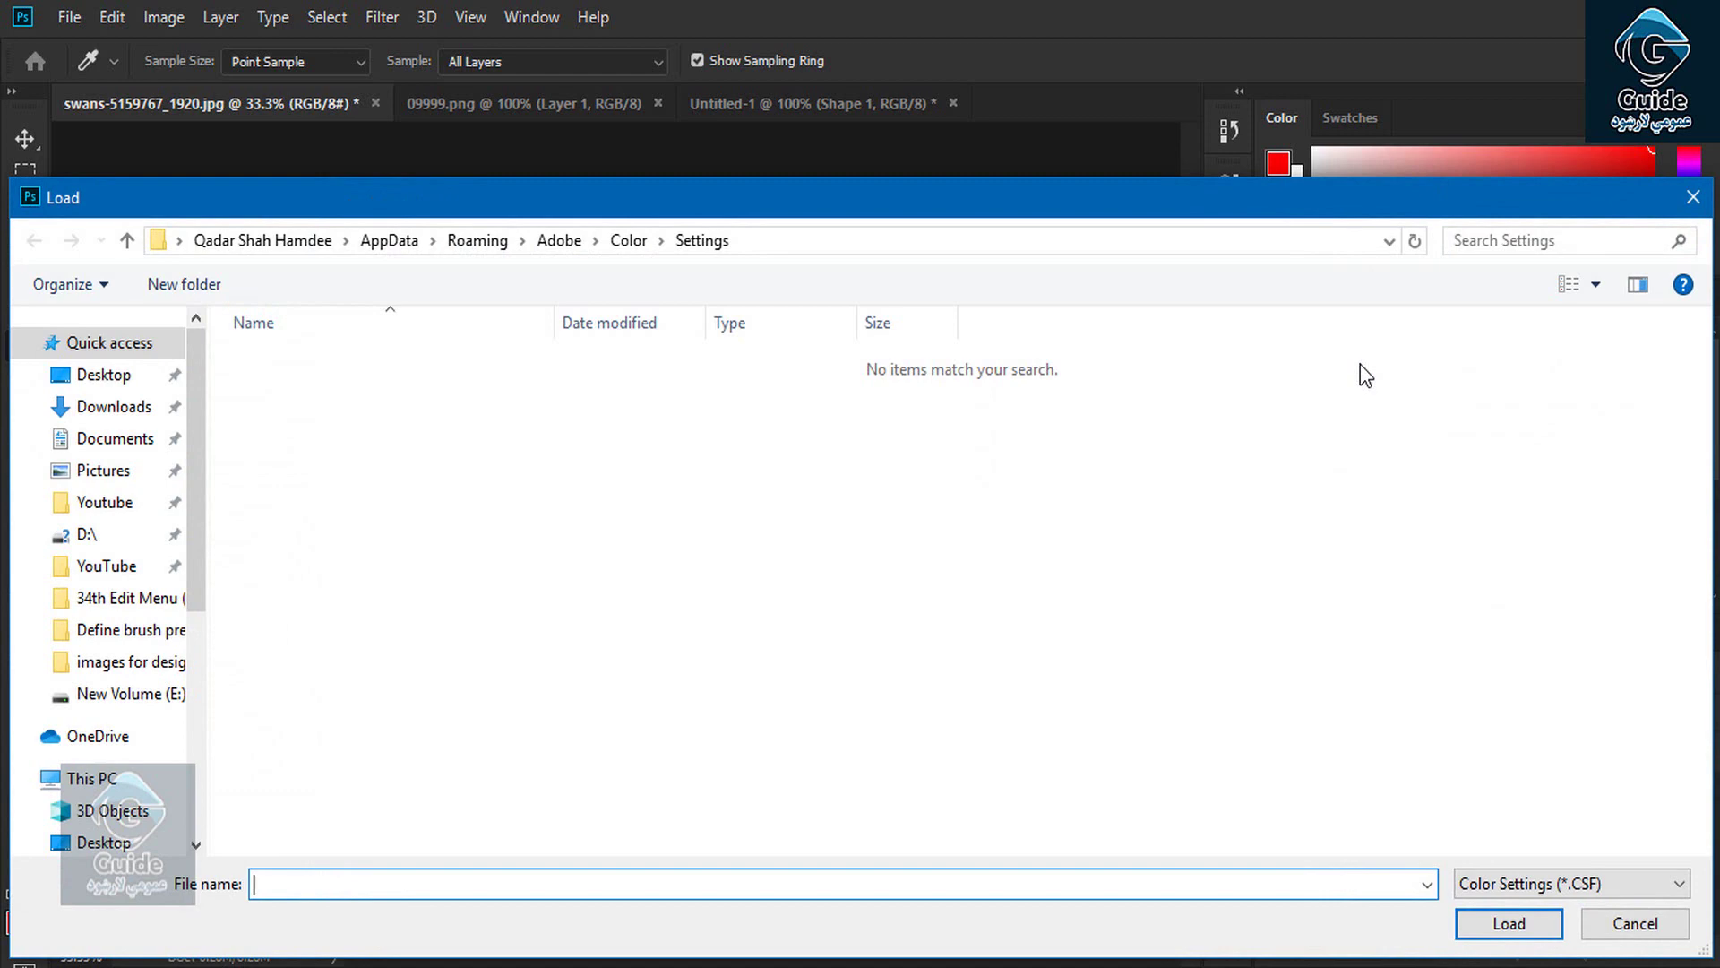
click(1689, 201)
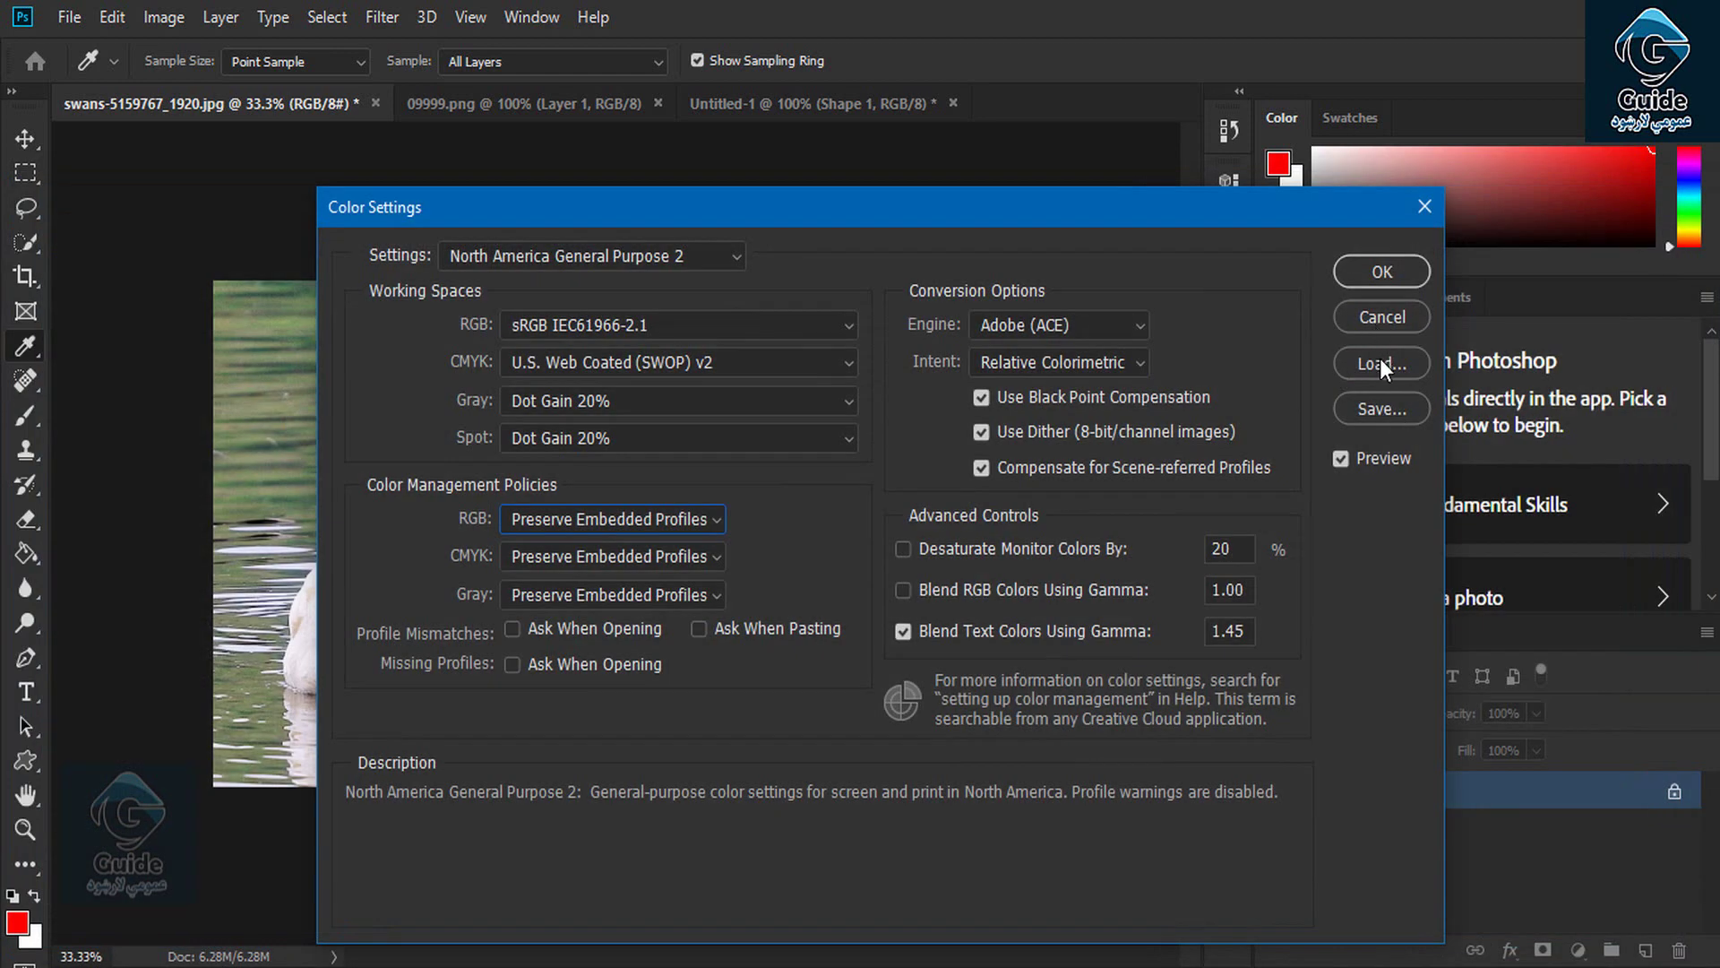
click(1374, 408)
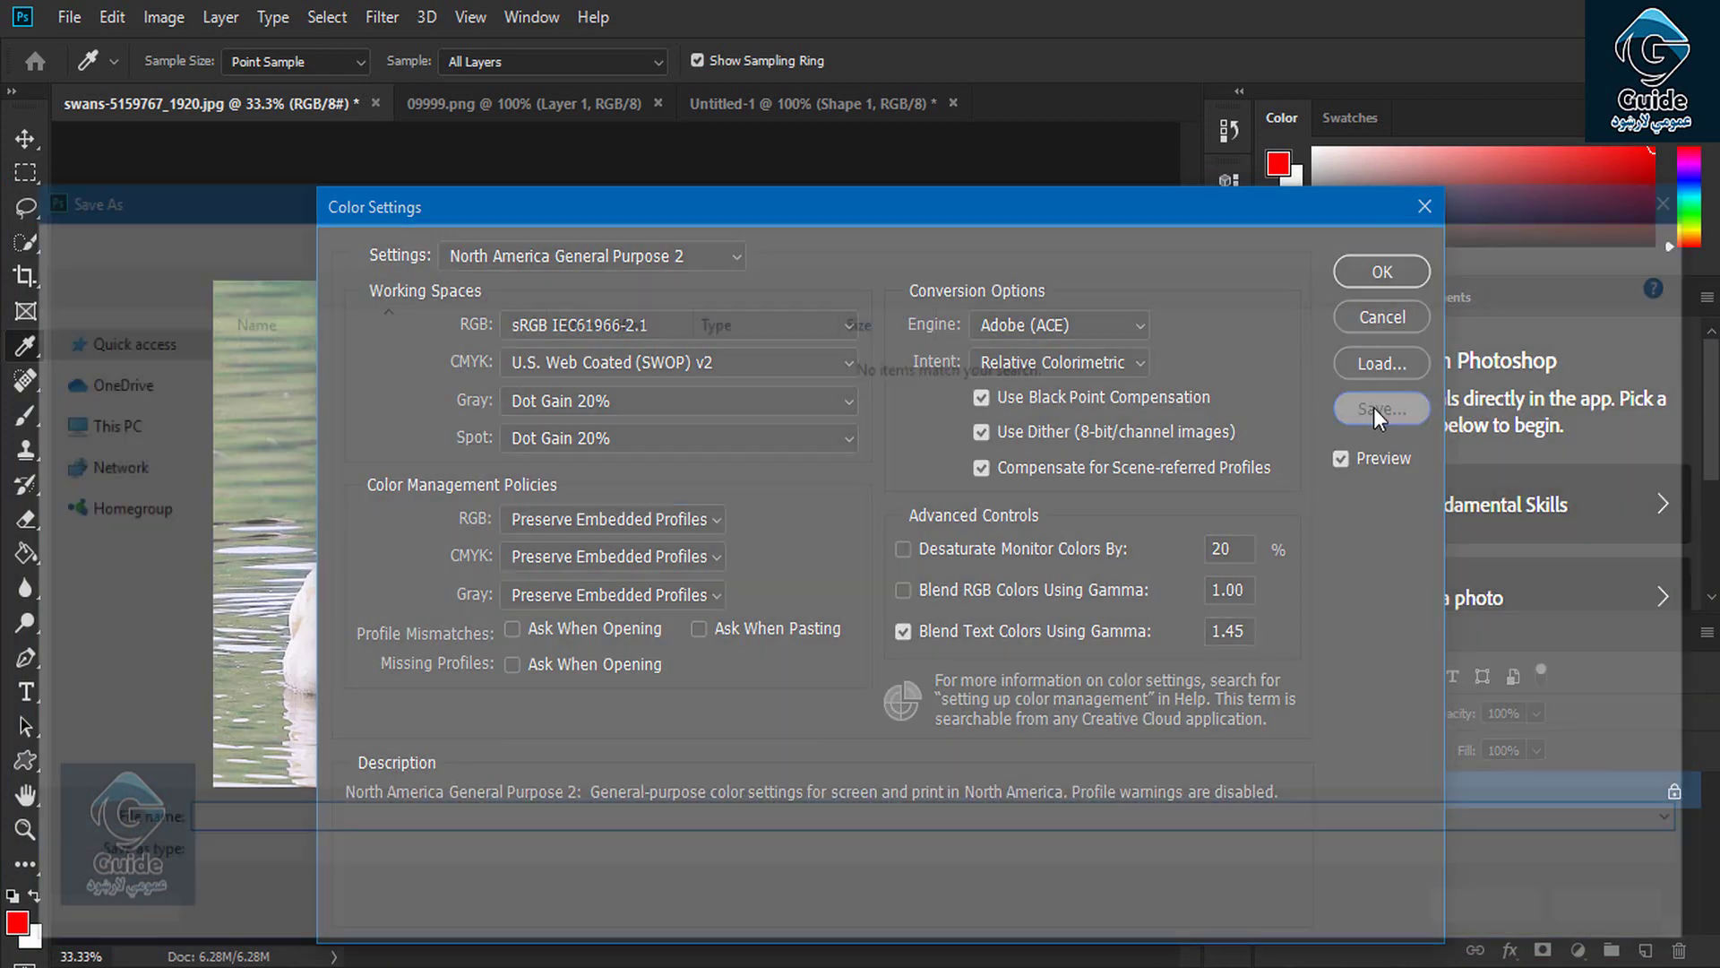
click(1692, 192)
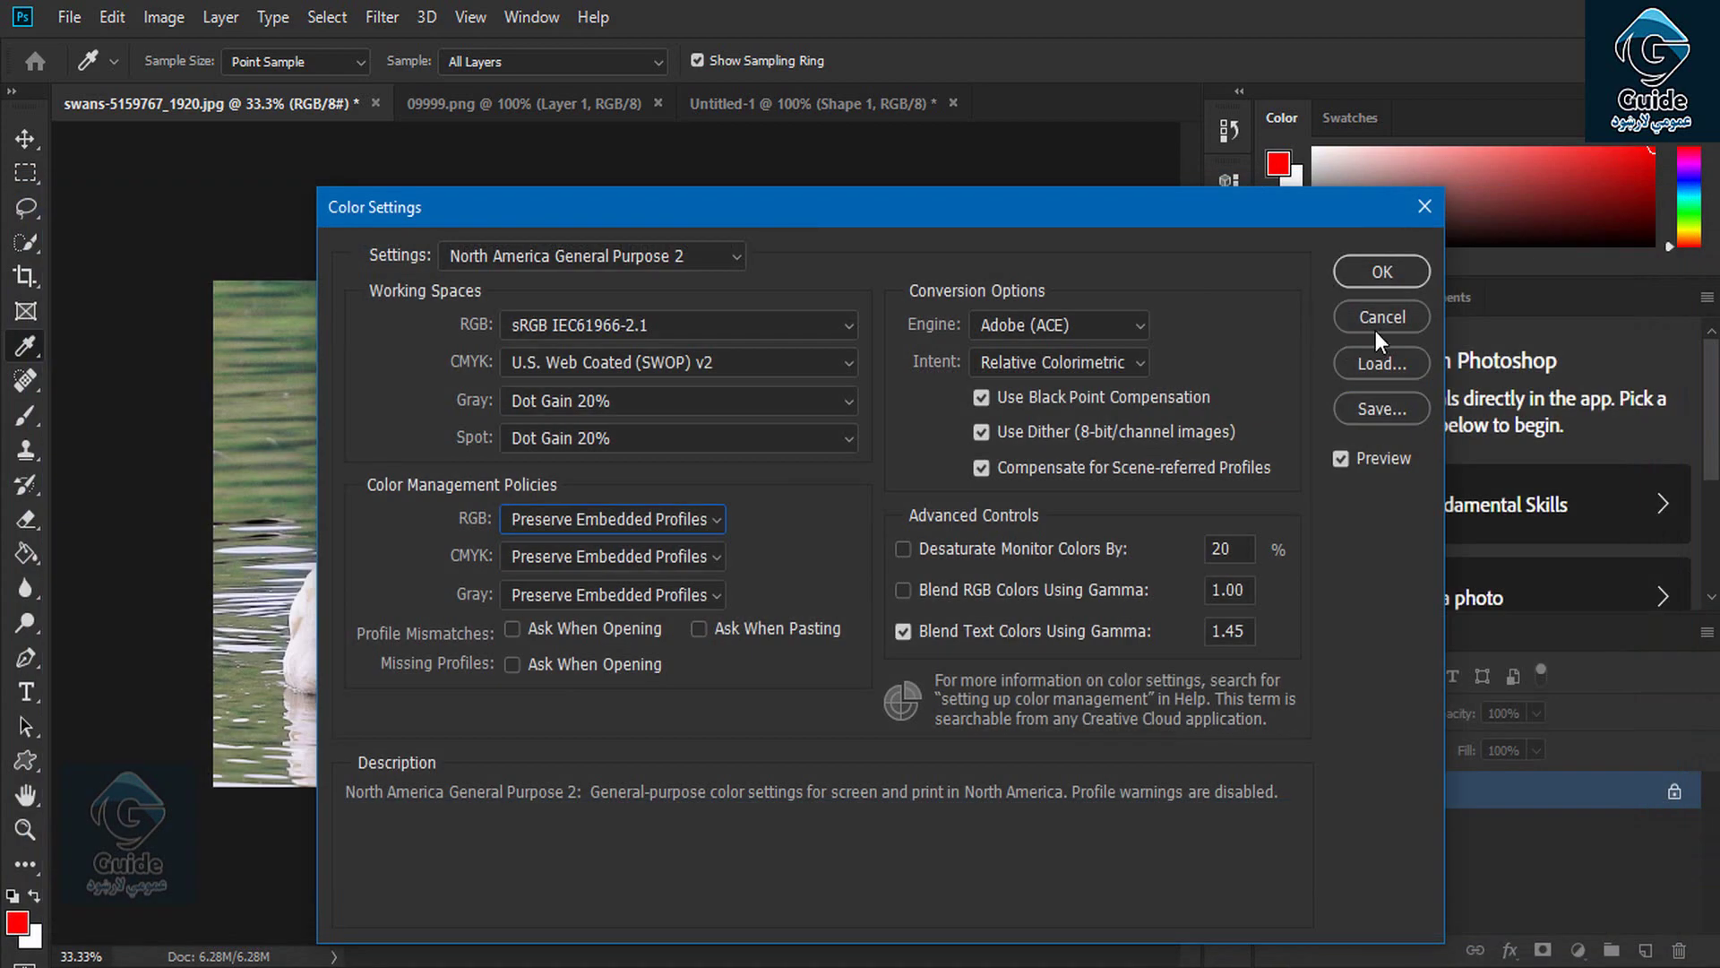
click(1380, 339)
Step: Open Assign Profile for the swans image and compare Adobe RGB (1998) with Don't Color Manage This Document
click(111, 18)
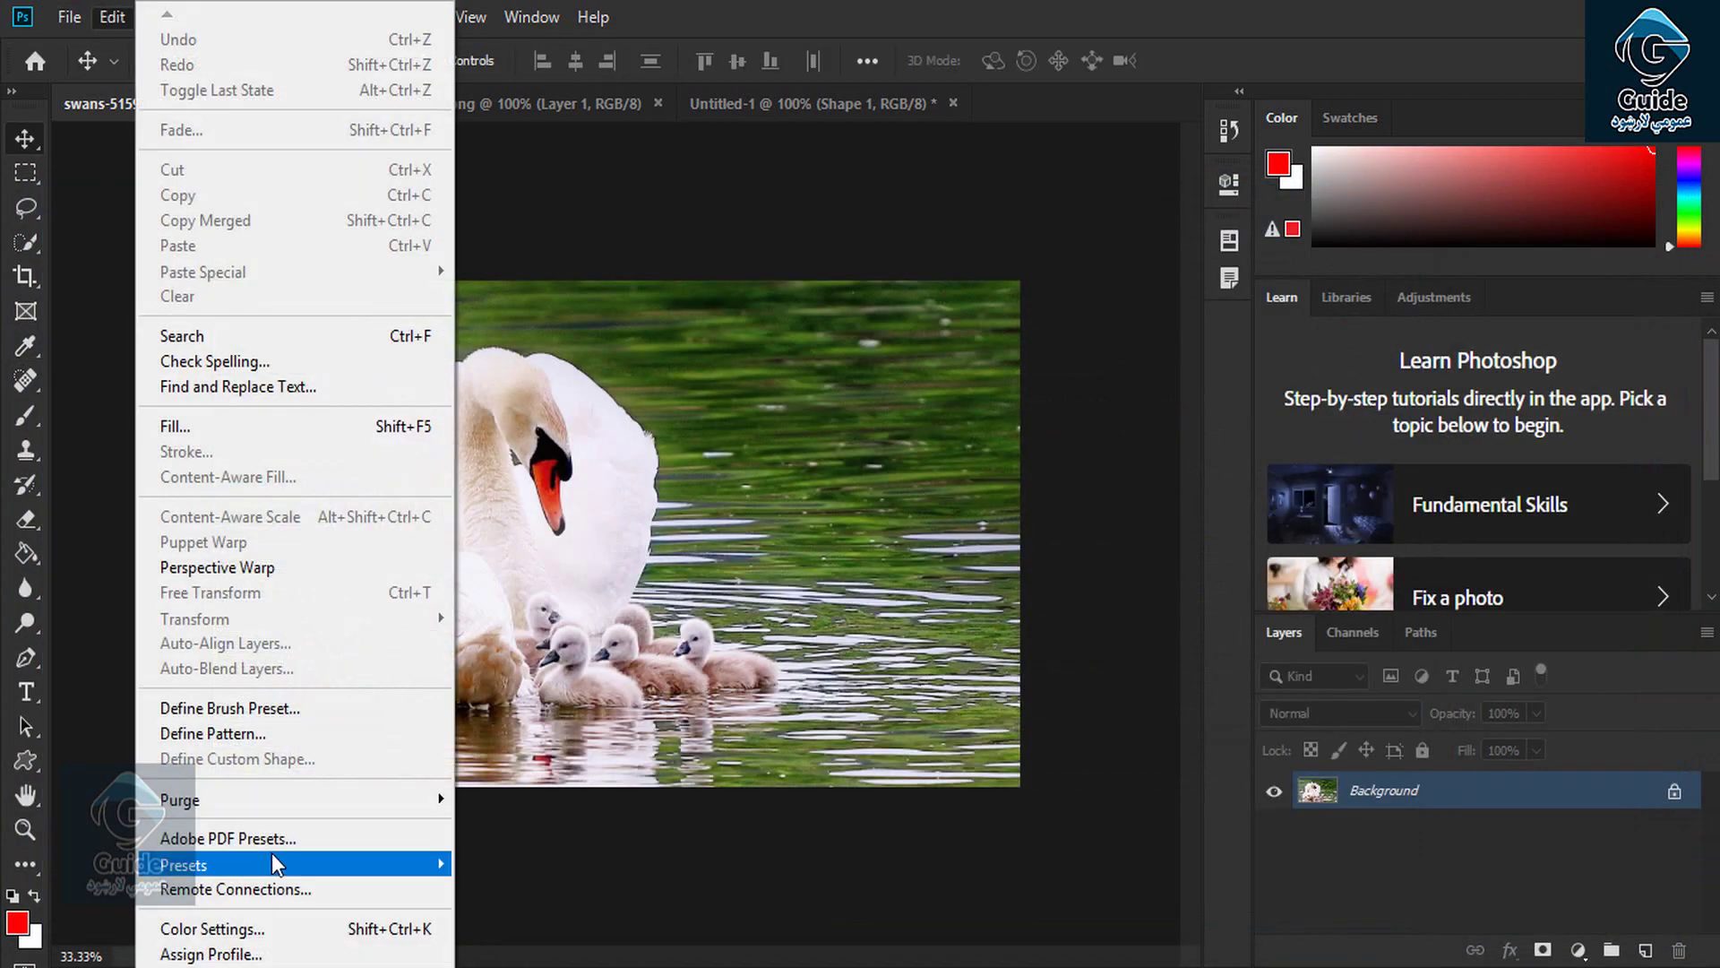
scroll(231, 871, down, 3)
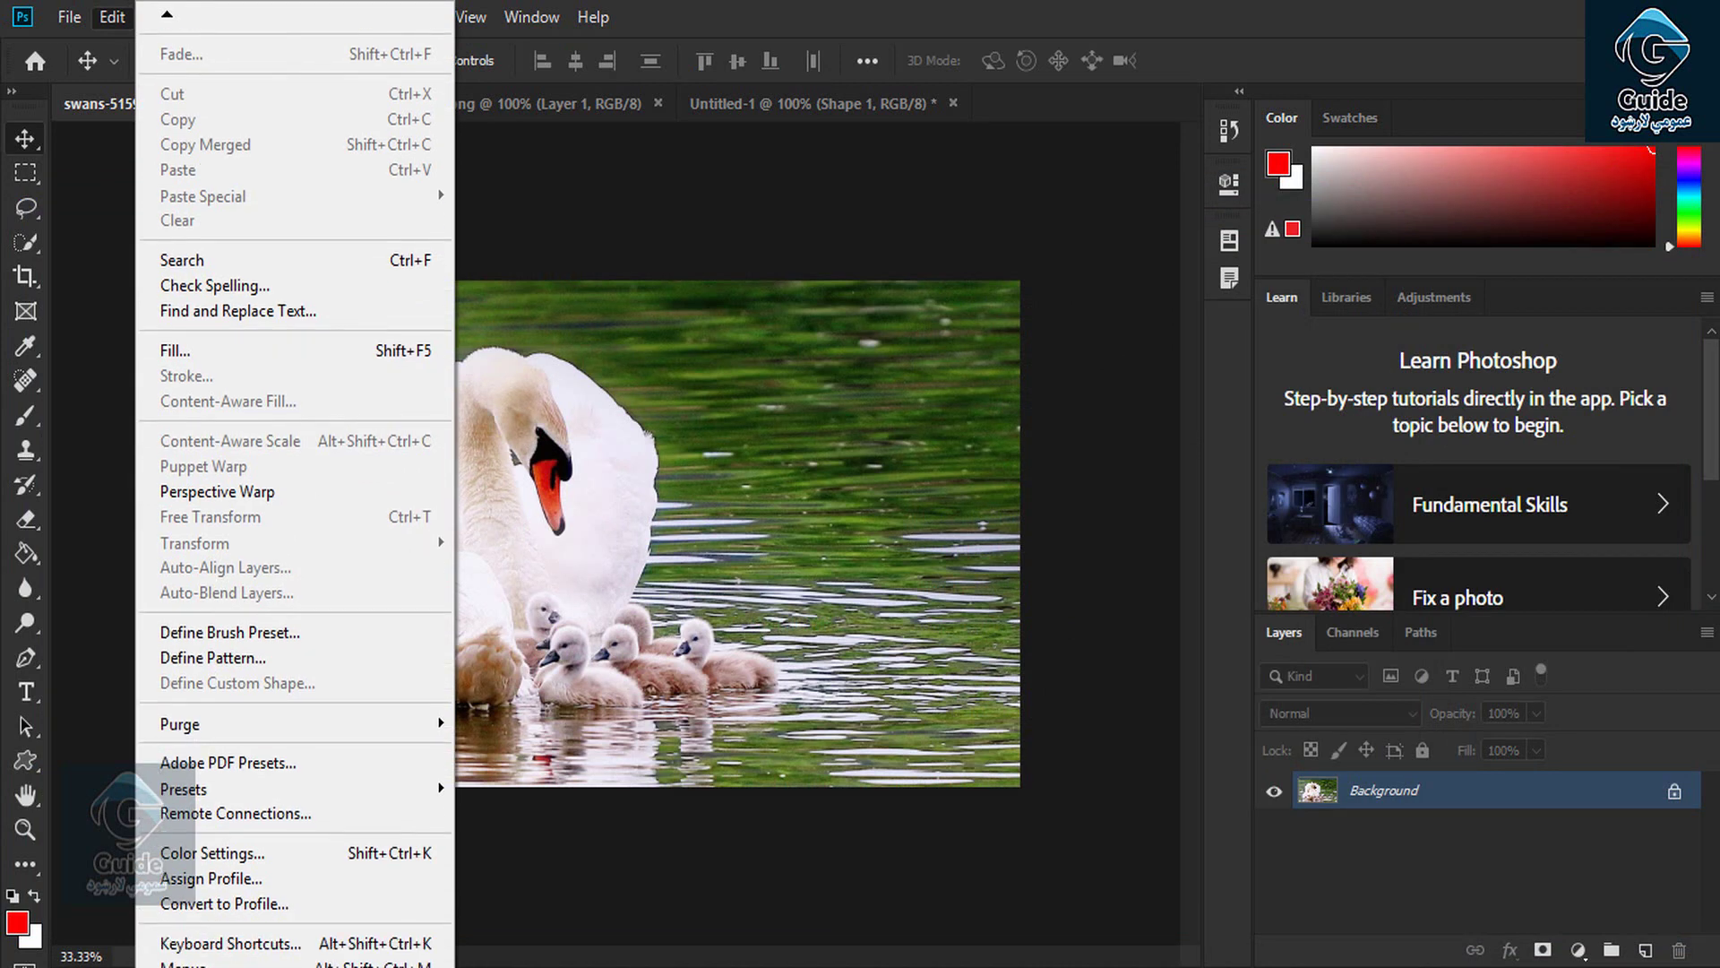
click(226, 862)
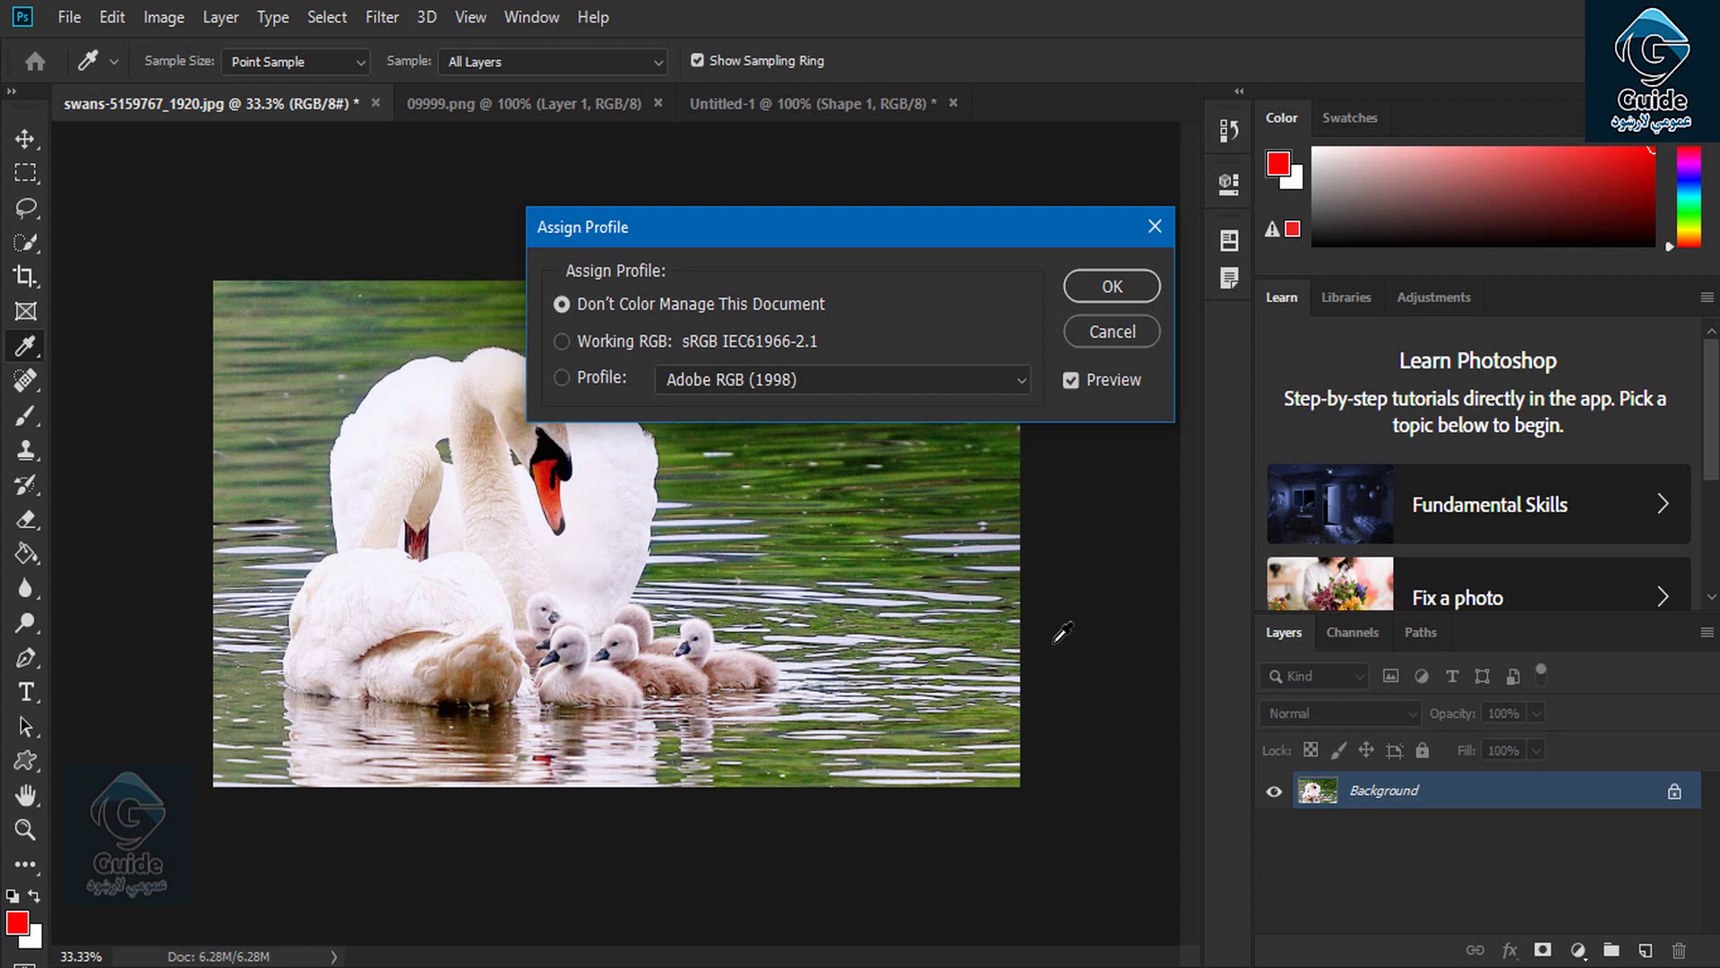
click(590, 380)
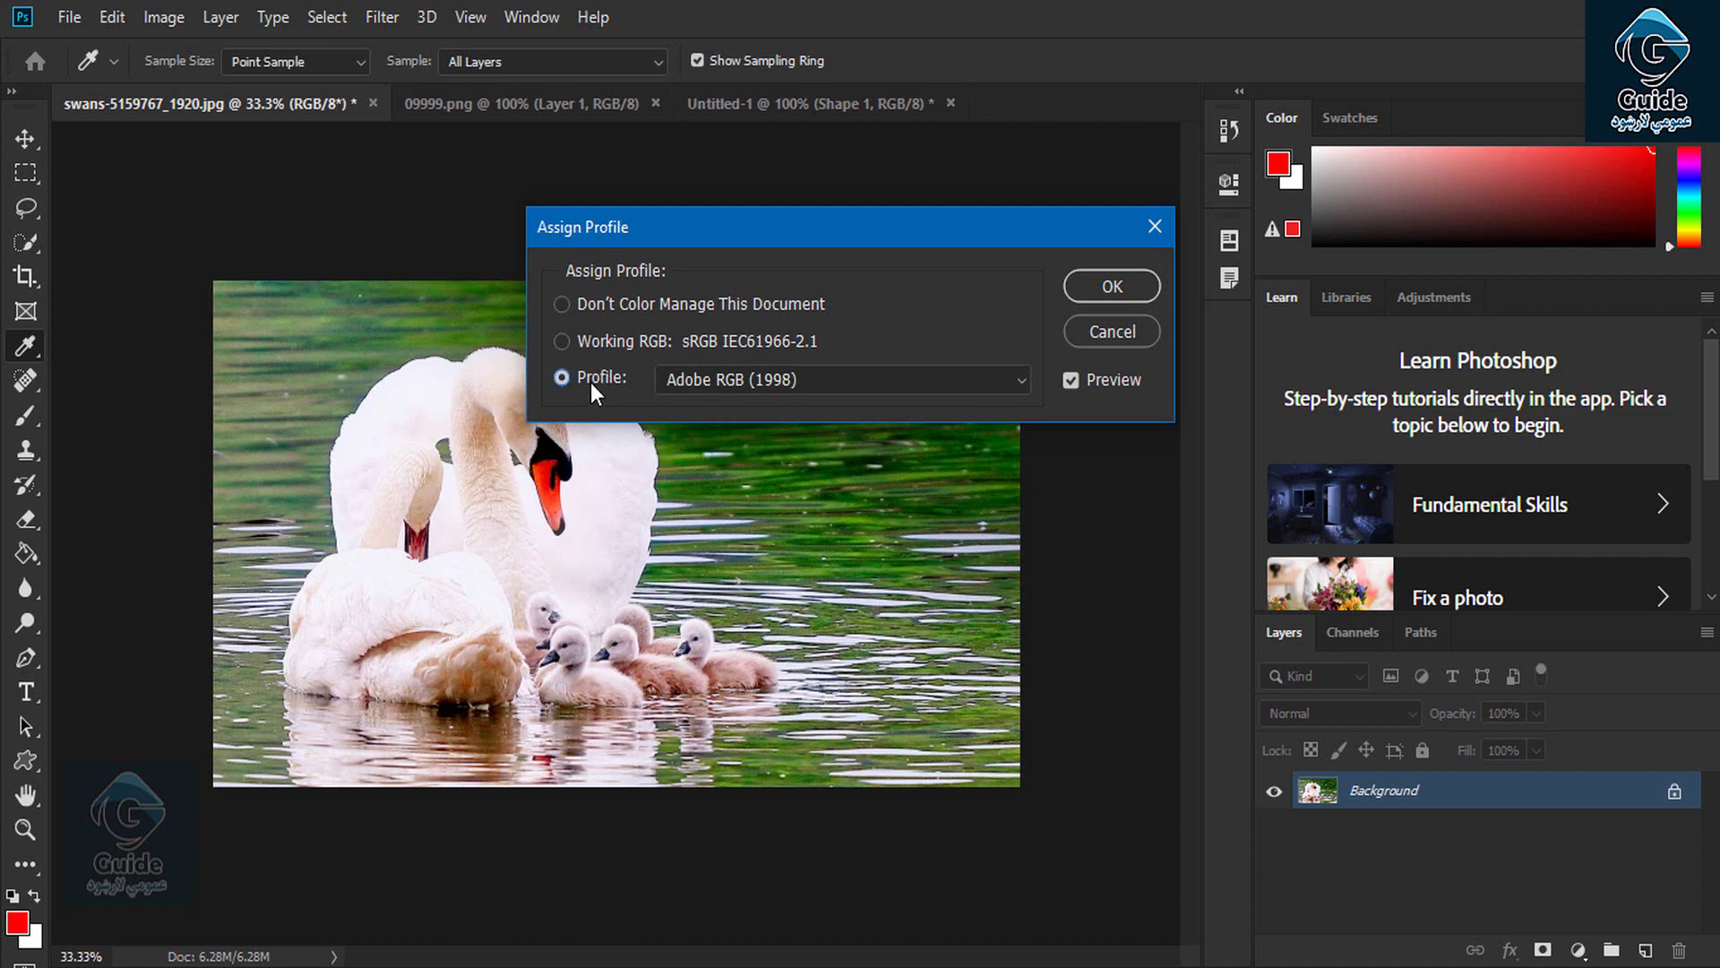
drag(678, 235, 1024, 151)
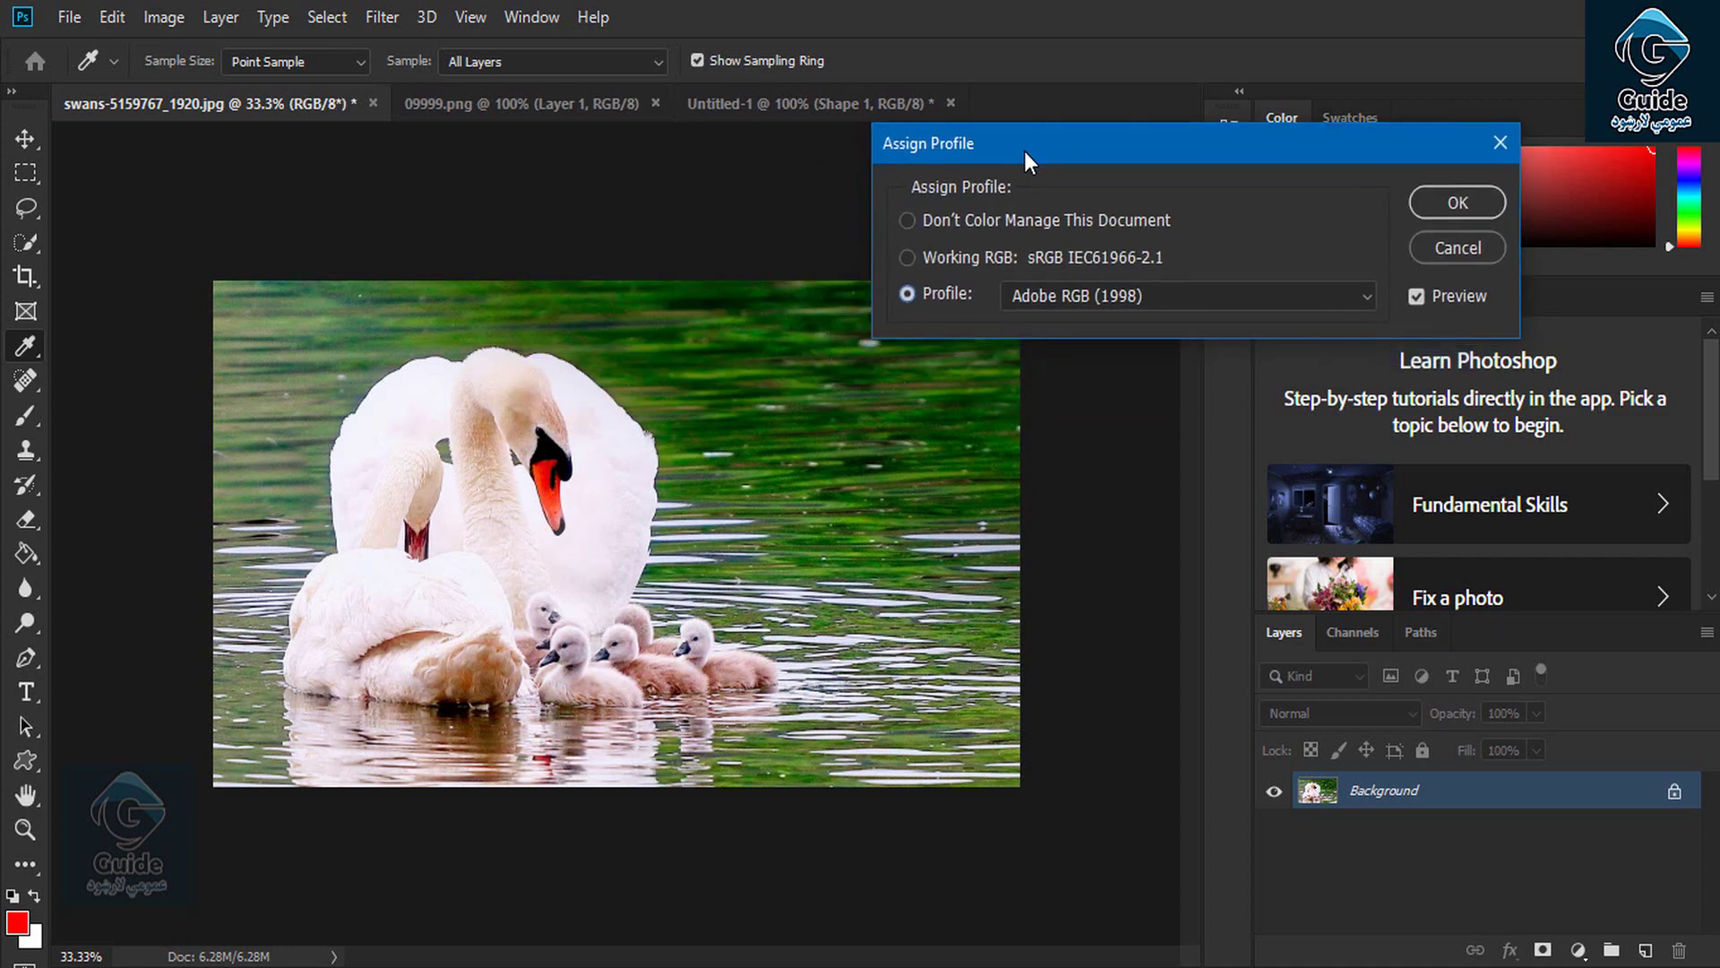
click(950, 224)
click(939, 293)
Step: Preview the image P3, e-sRGB and PAL/SECAM profiles on the swans image
click(1102, 301)
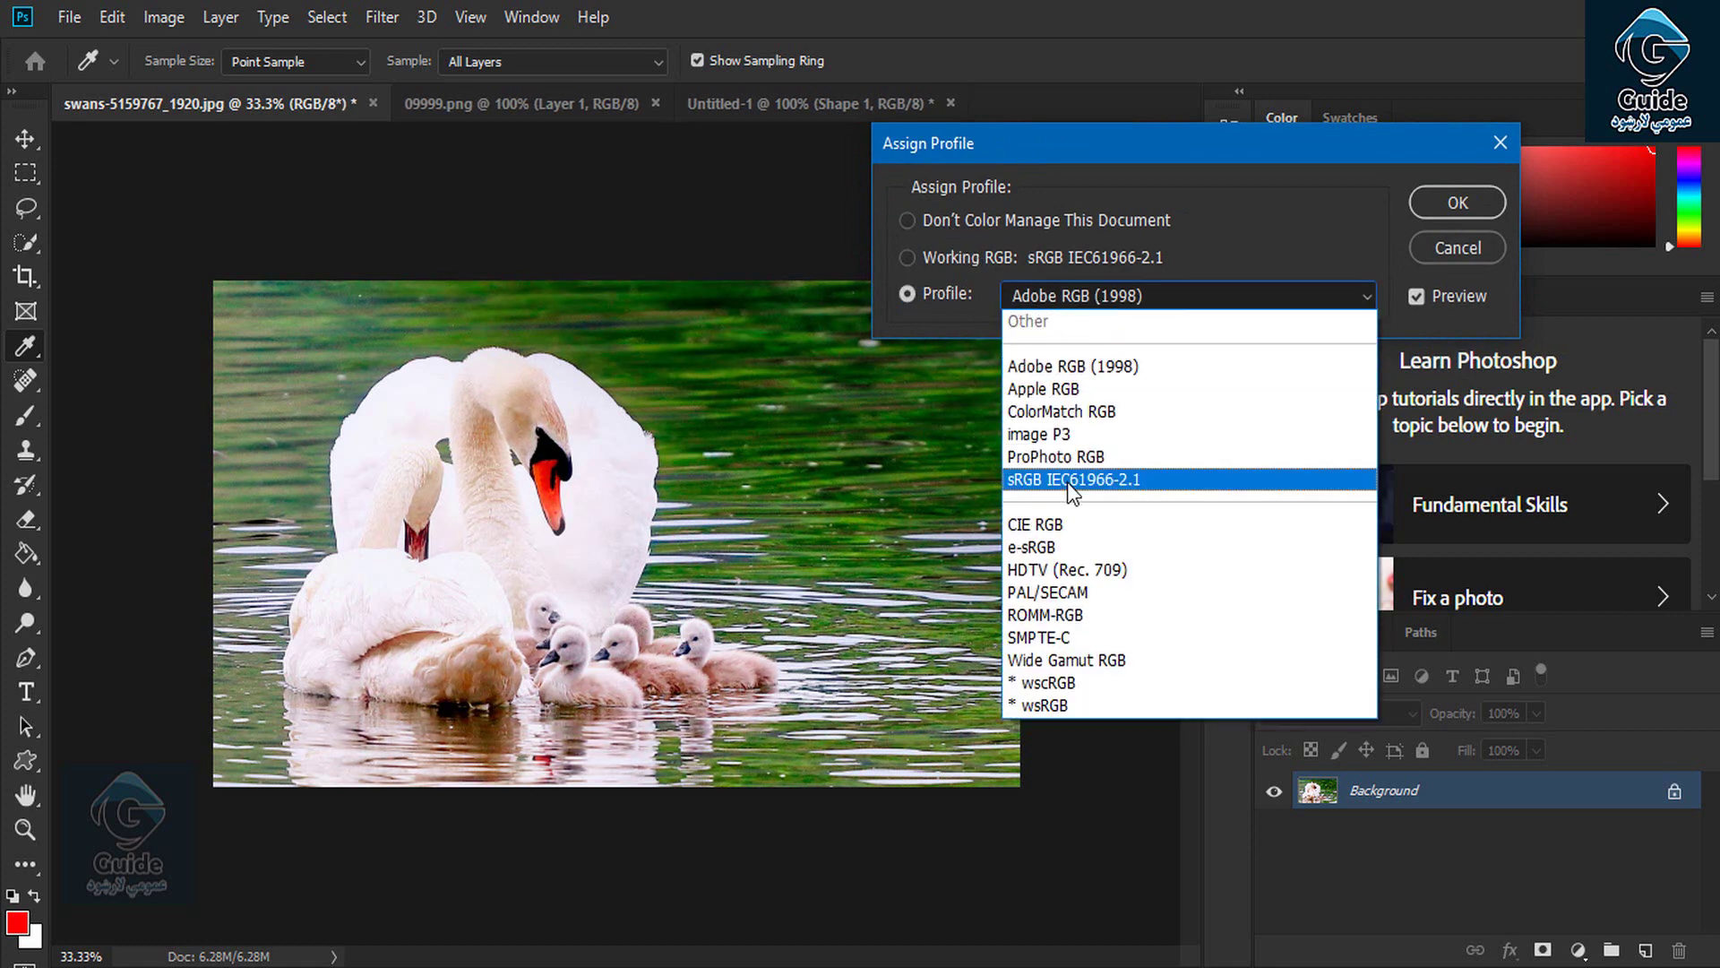
click(1075, 426)
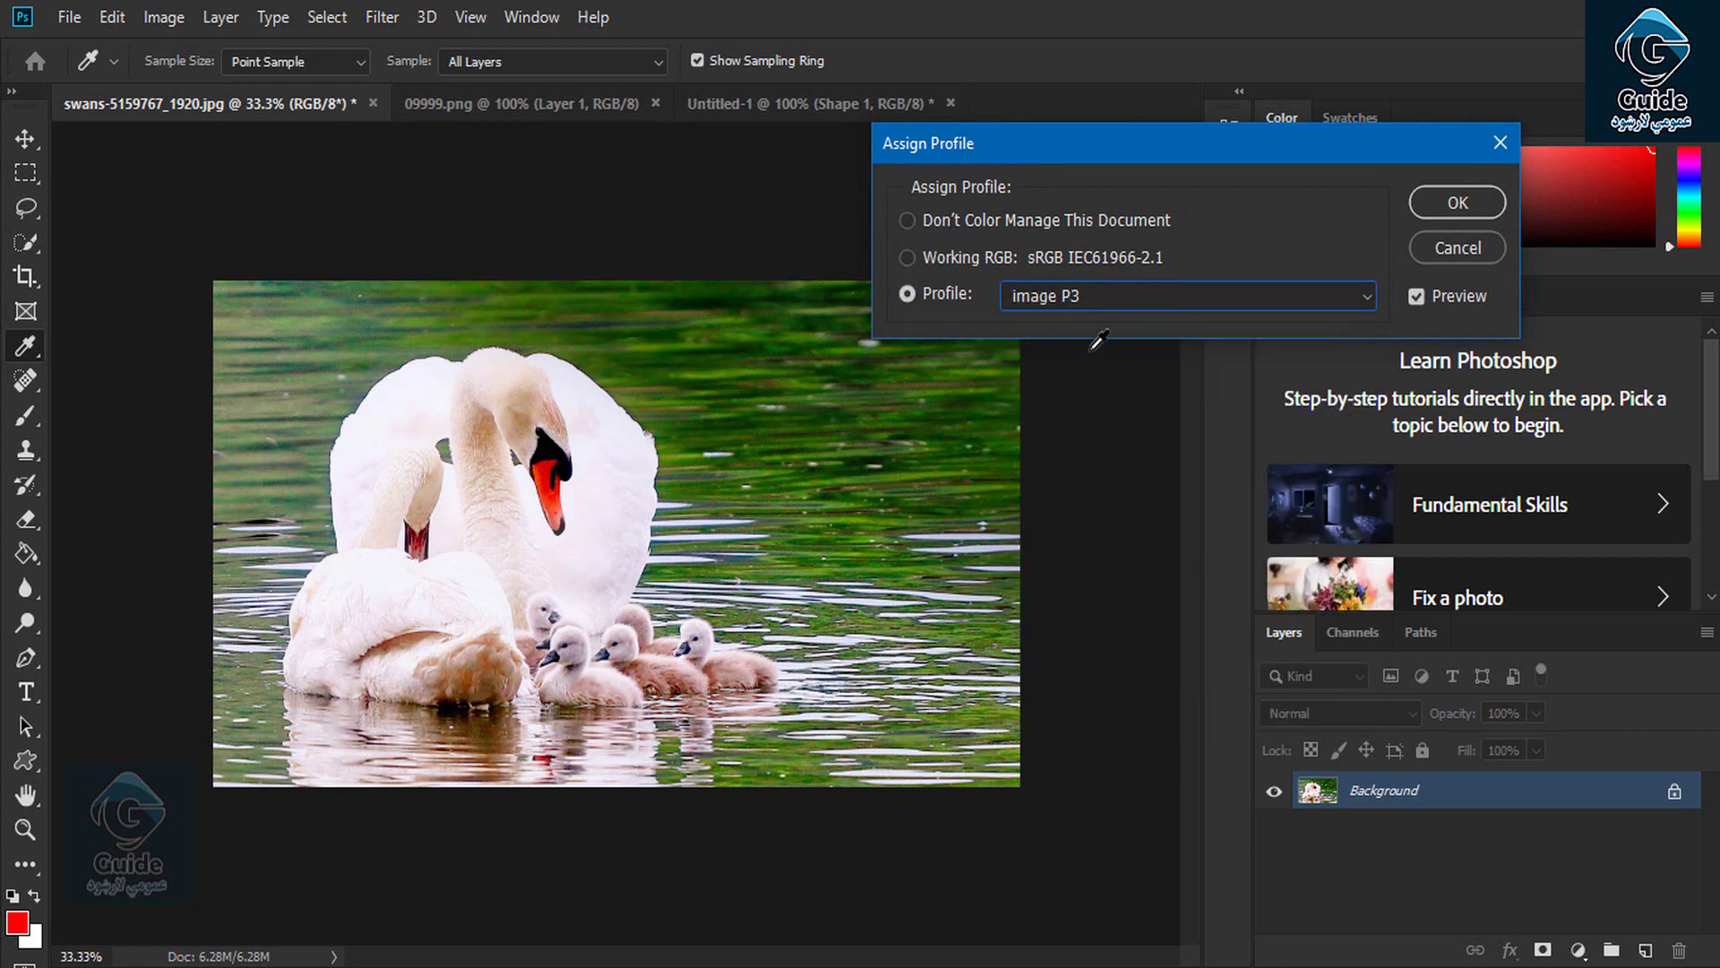
click(1093, 297)
click(1067, 536)
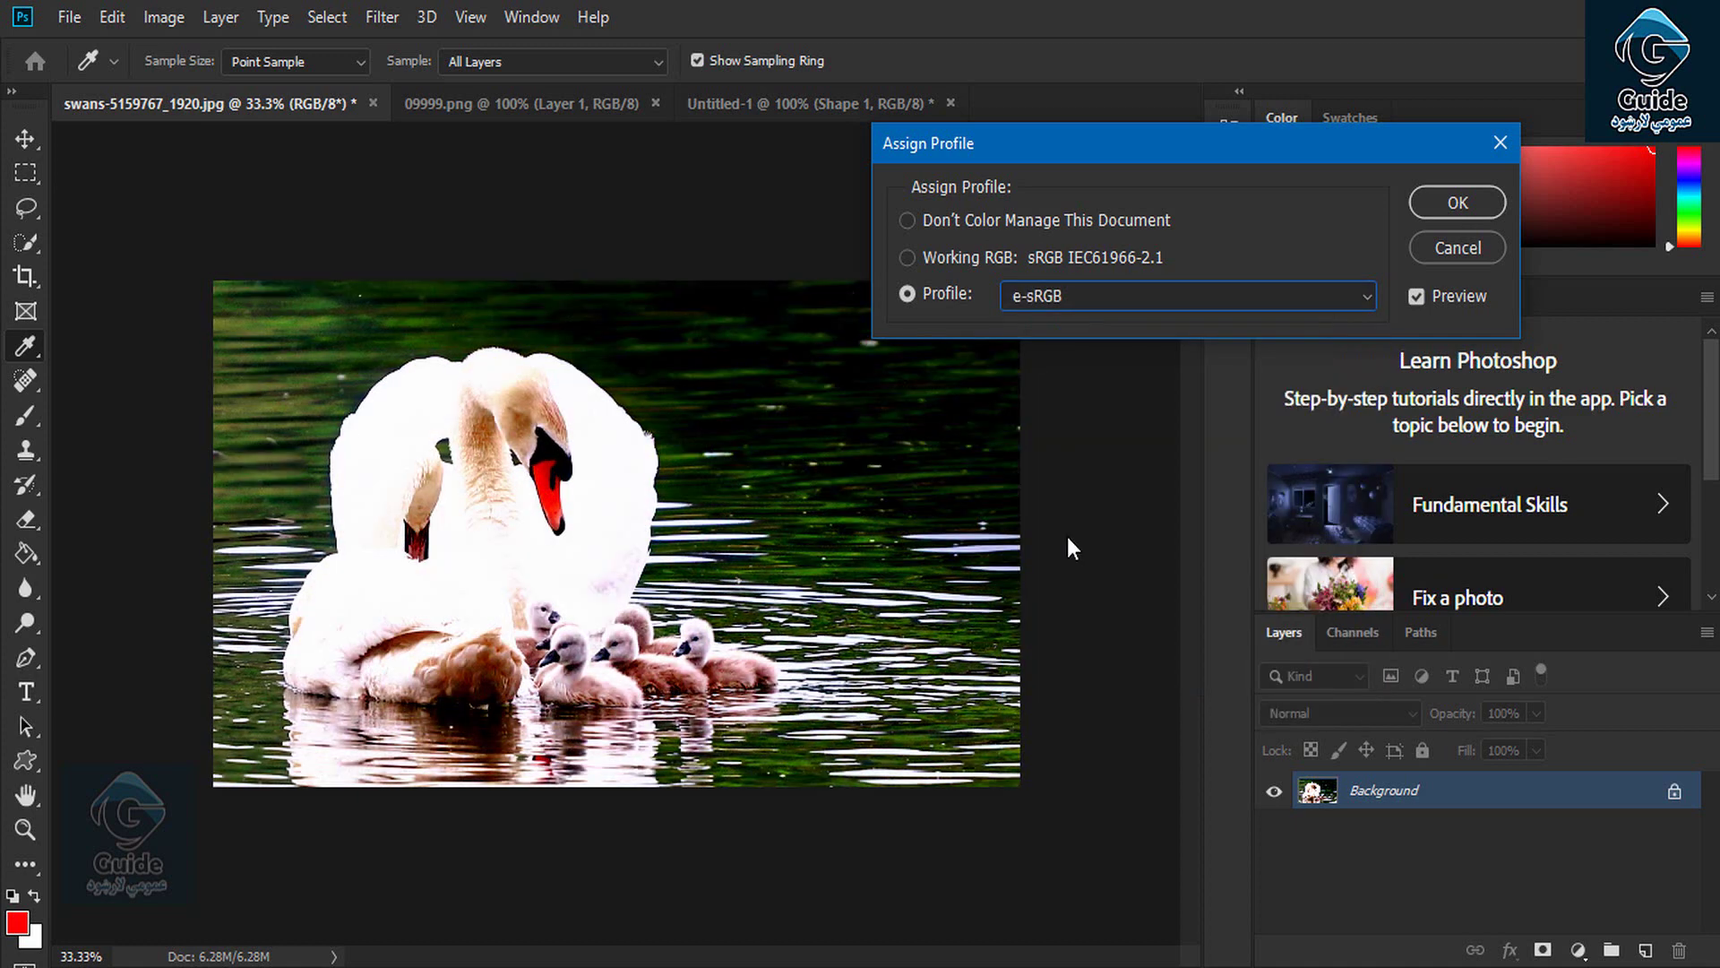
click(1089, 298)
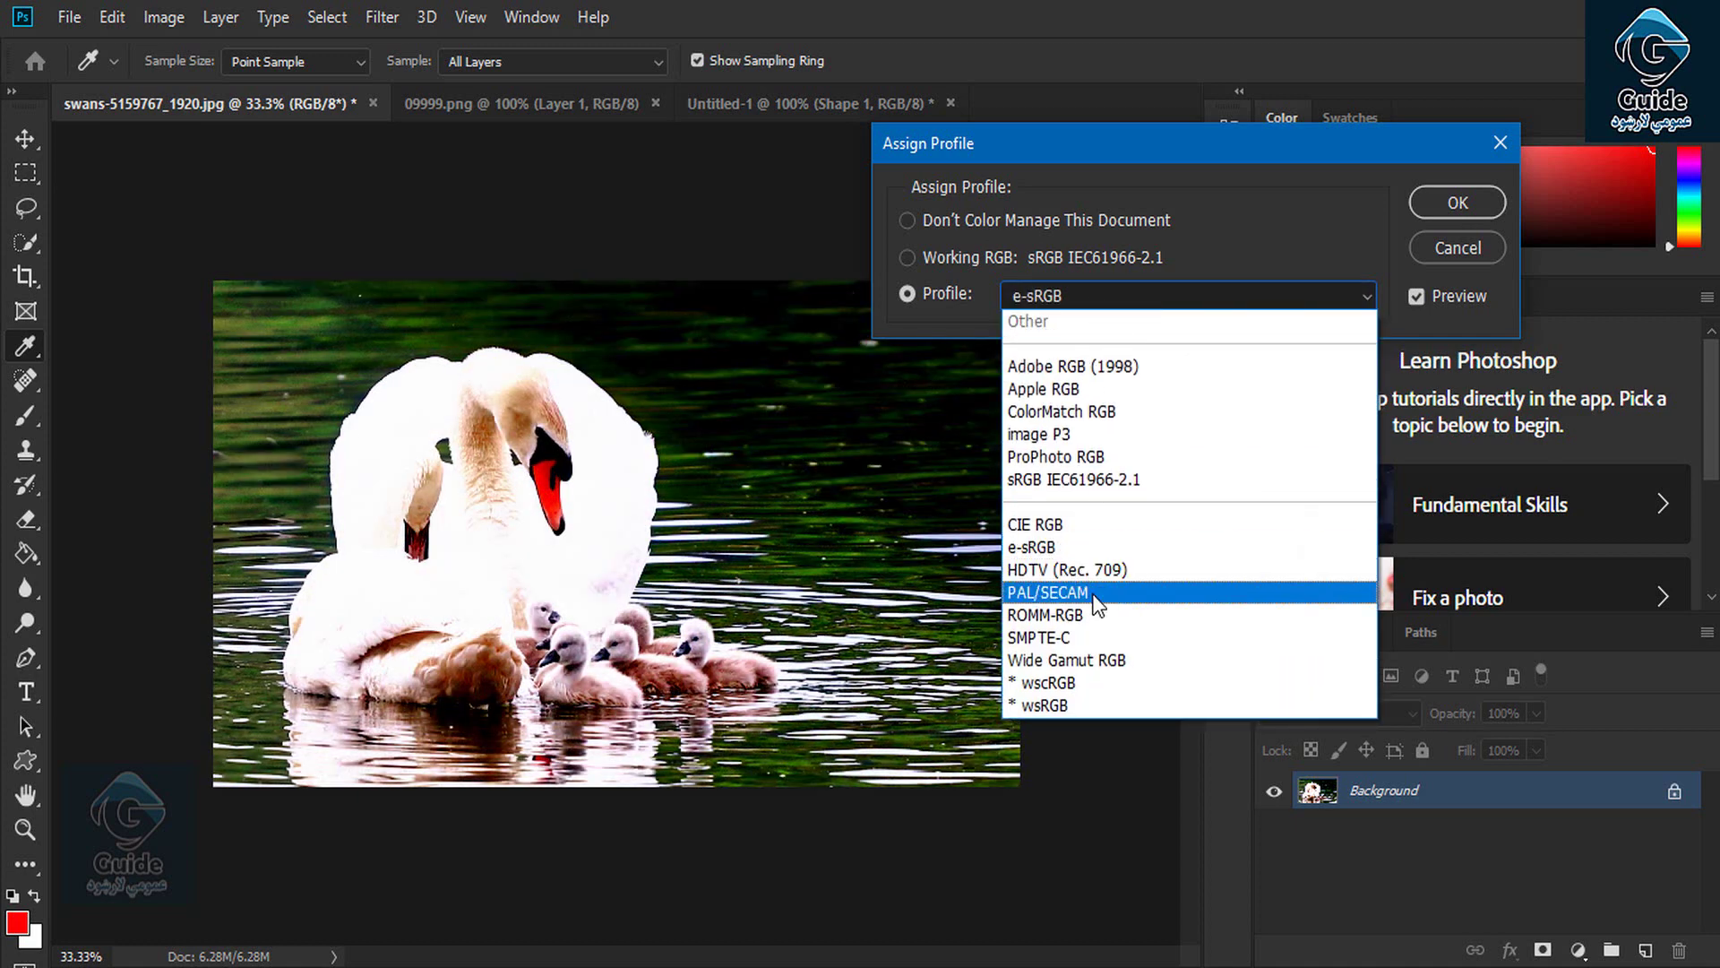
click(1093, 593)
Step: Preview Working RGB and the Wide Gamut RGB profile, return to Don't Color Manage This Document and cancel the profile assignment
click(1060, 264)
click(1057, 296)
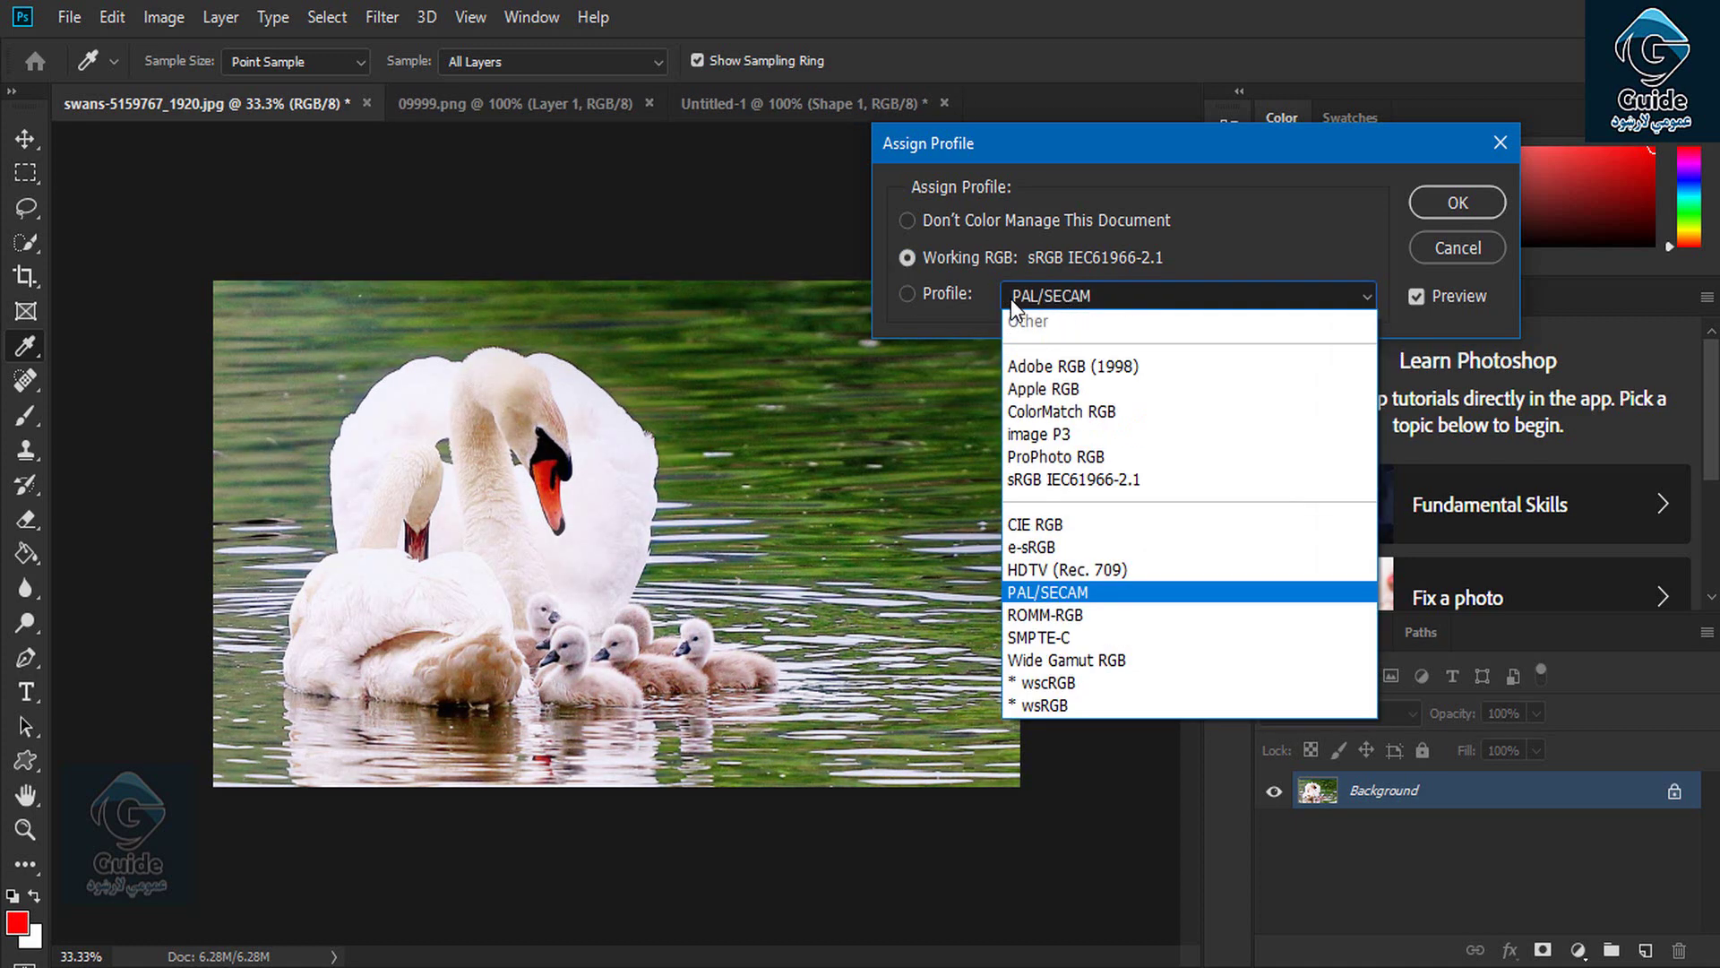
click(1010, 299)
click(1134, 295)
click(1163, 652)
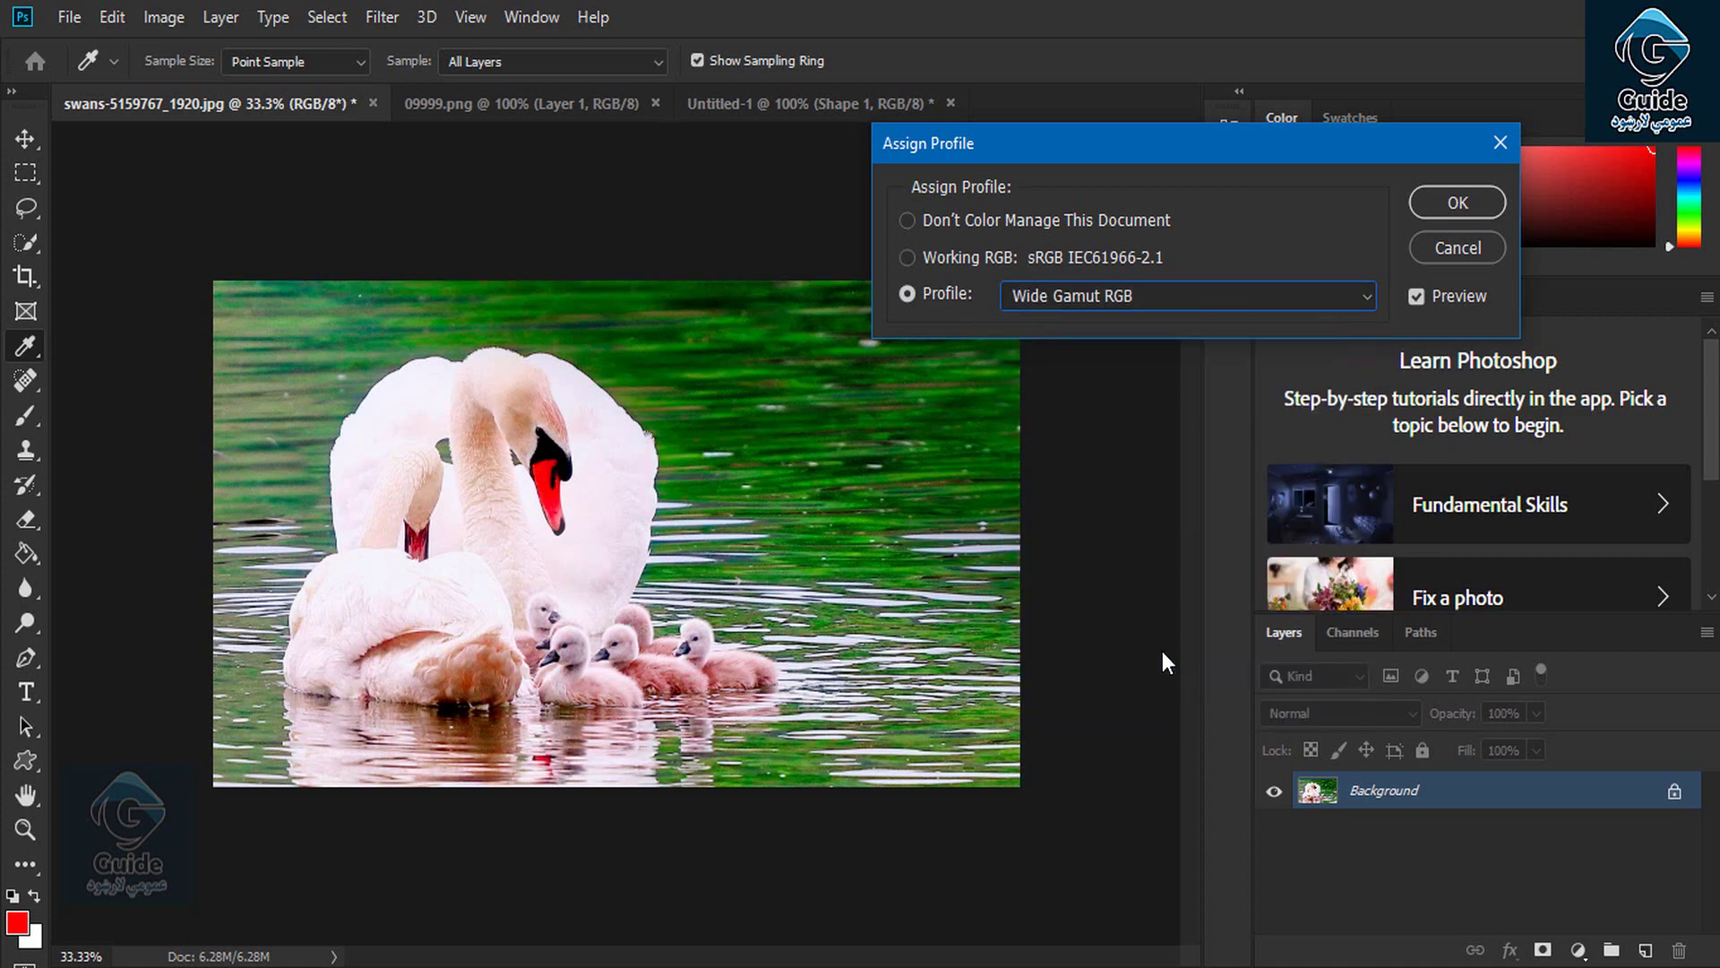
click(1040, 231)
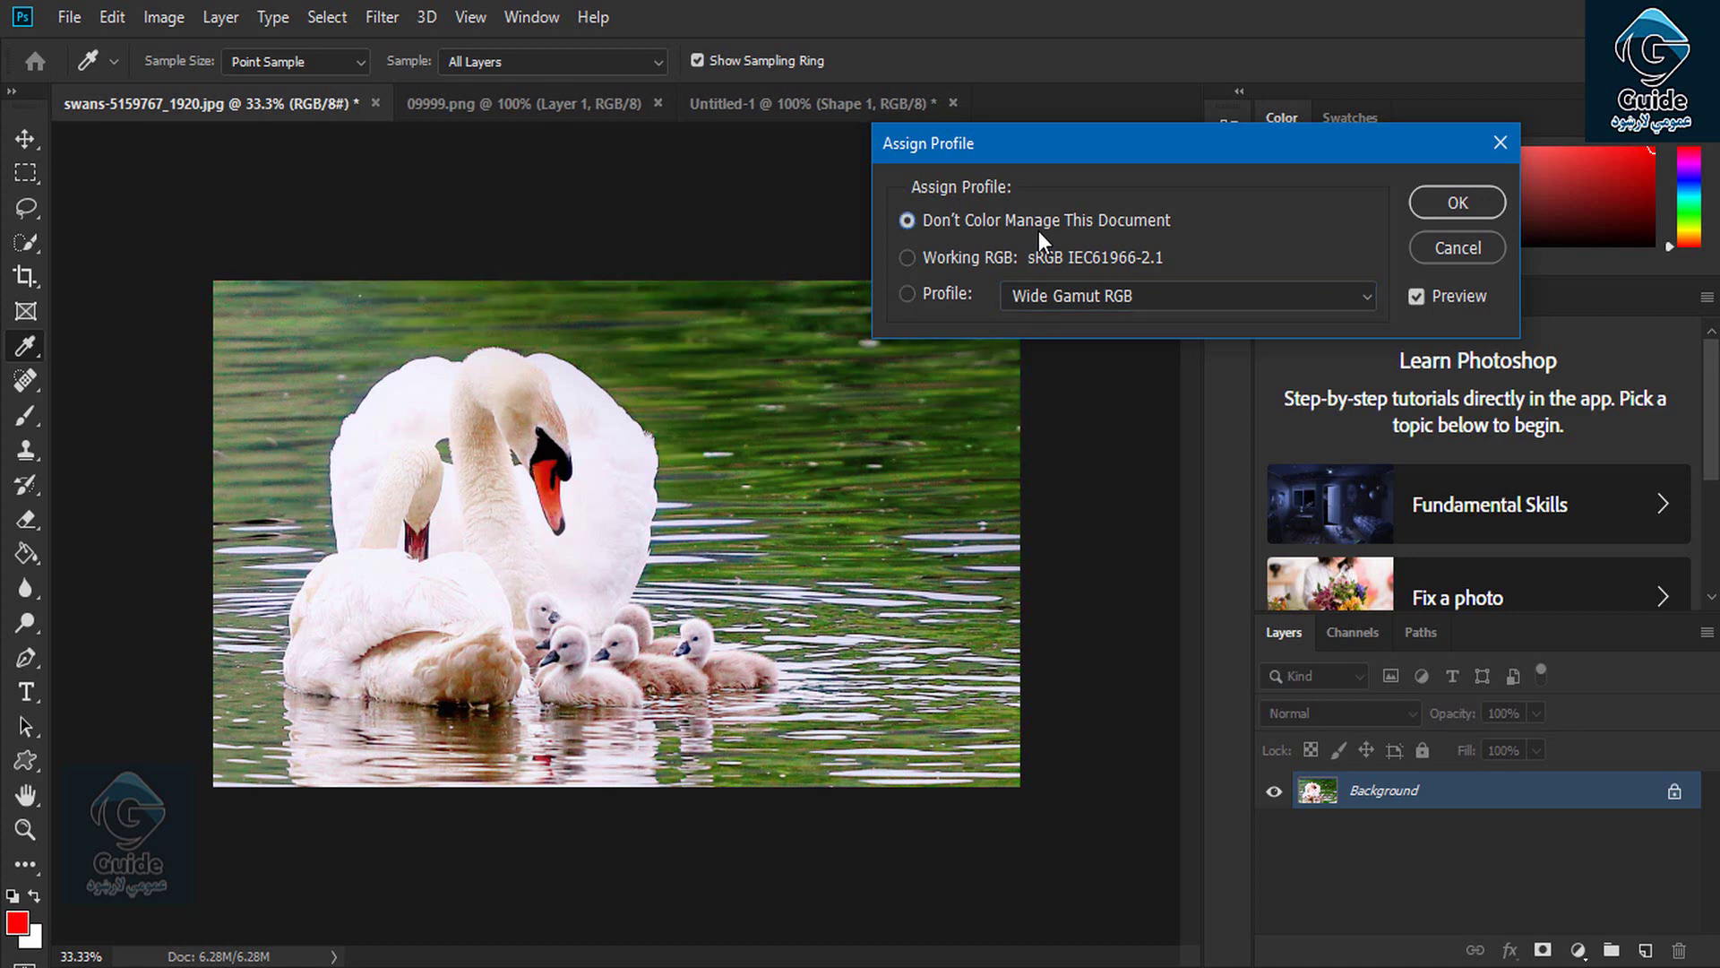
click(1476, 250)
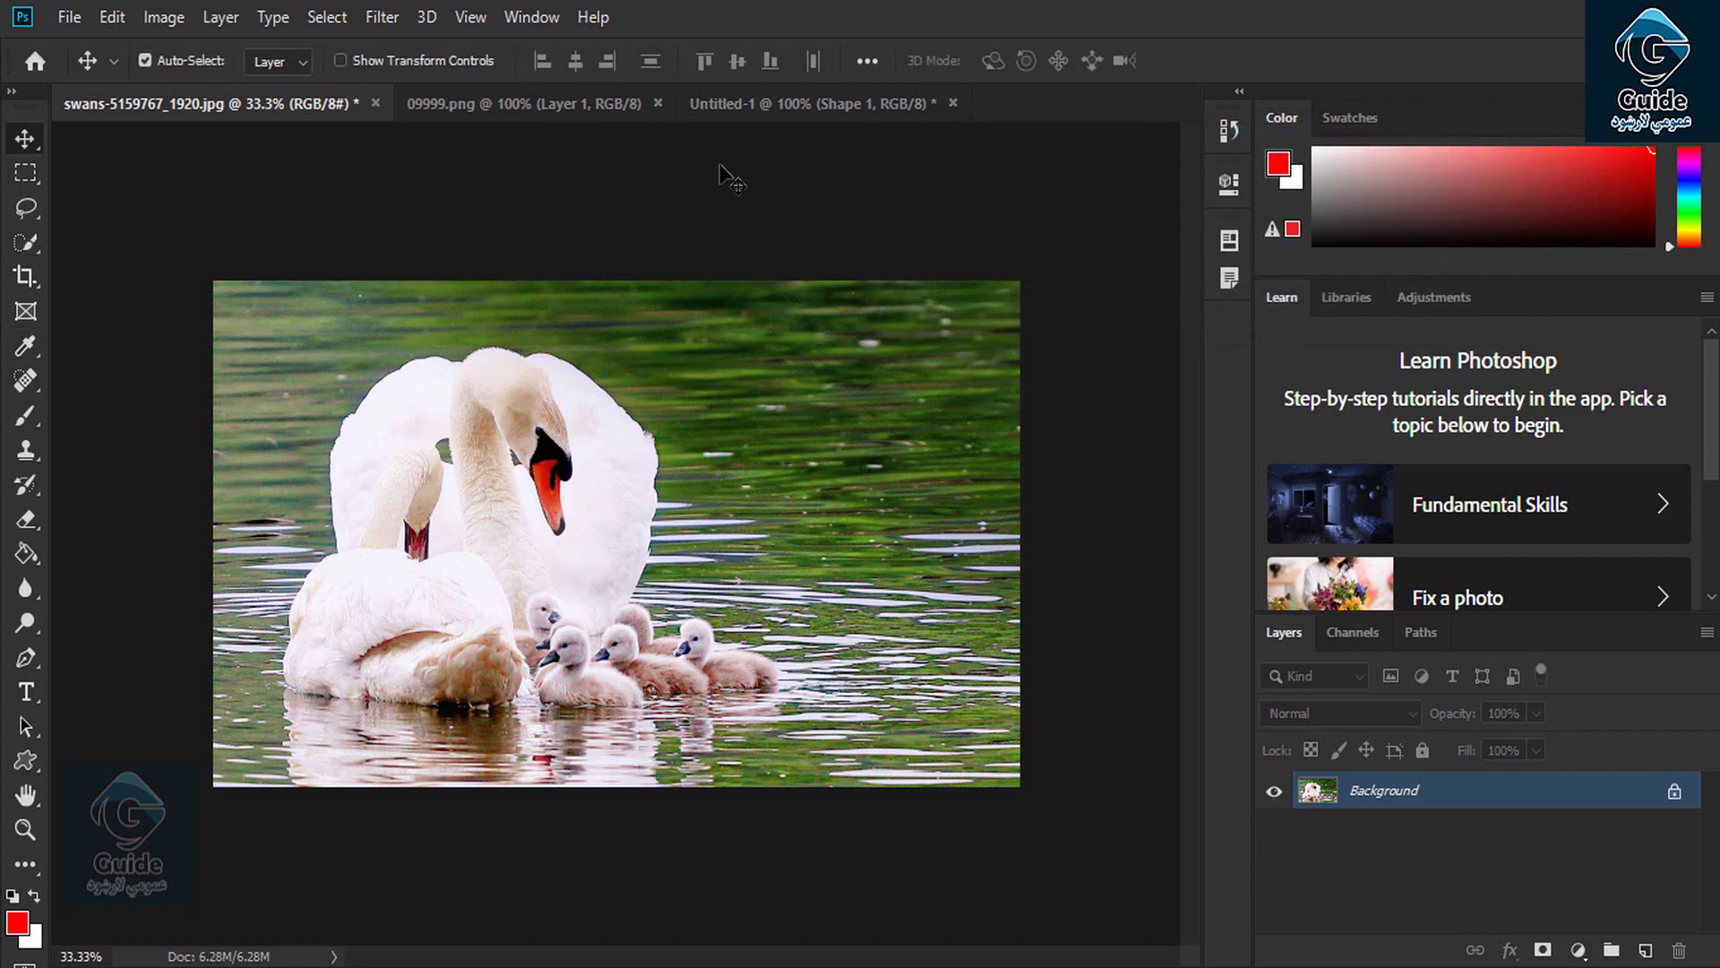
Step: Open Convert to Profile, choose Adobe RGB (1998) as the destination profile and view the Engine choices
click(109, 25)
mouse_move(251, 966)
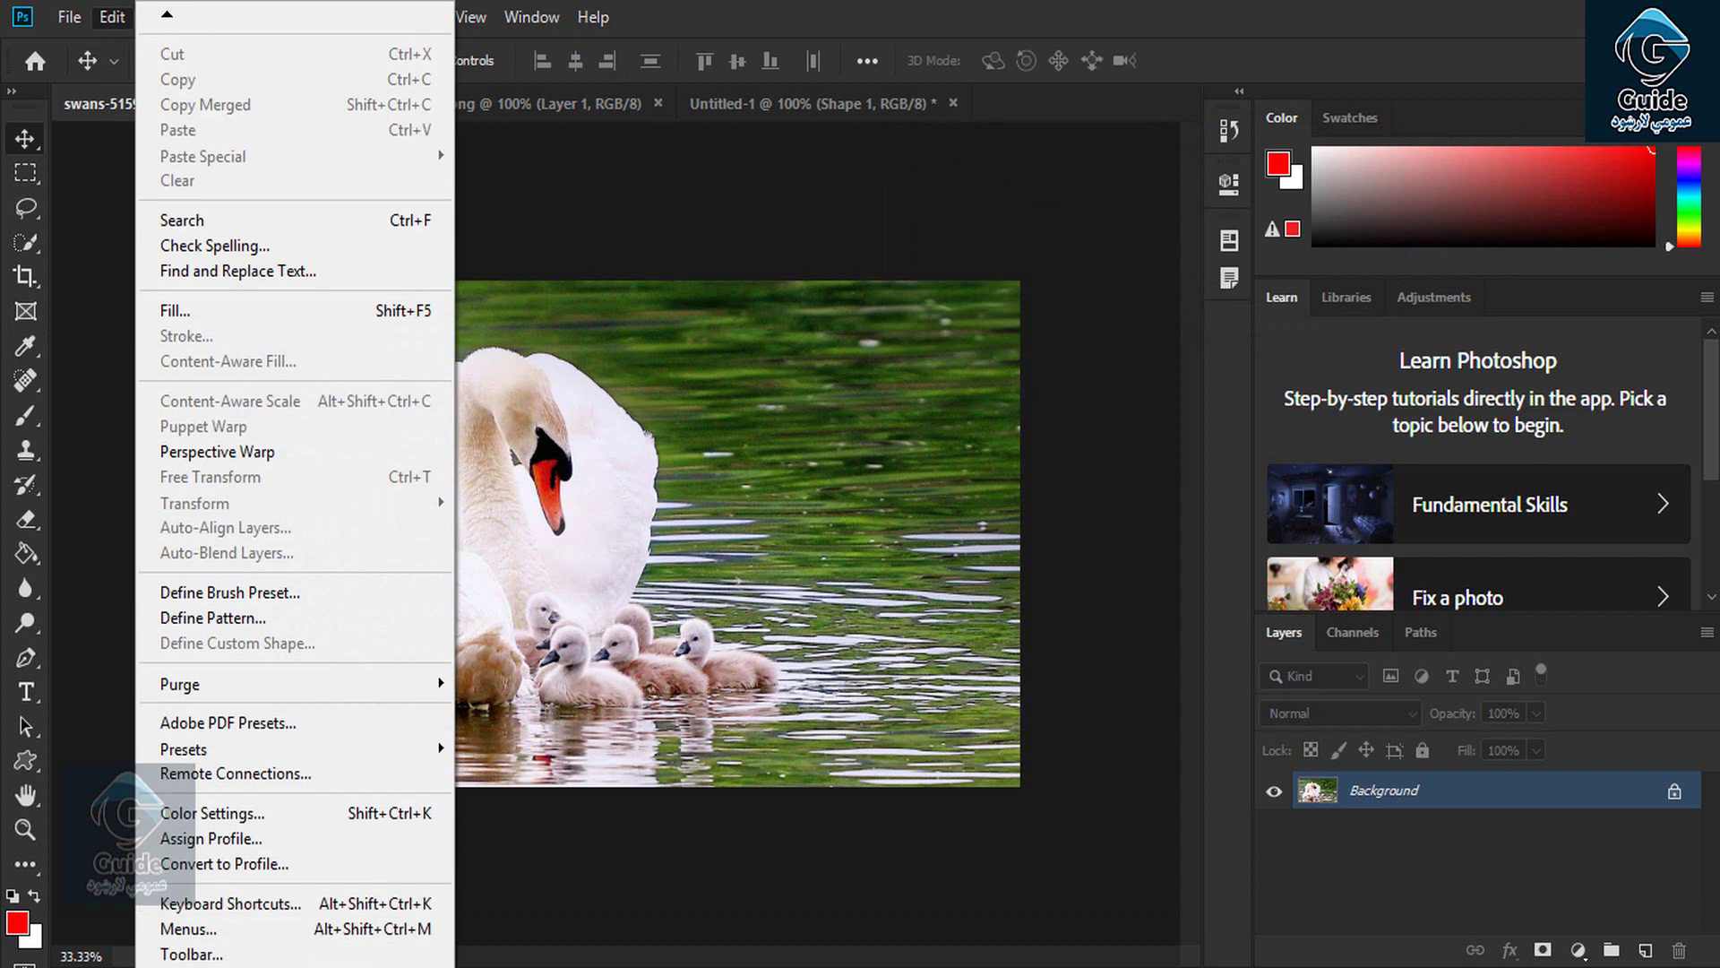
click(268, 862)
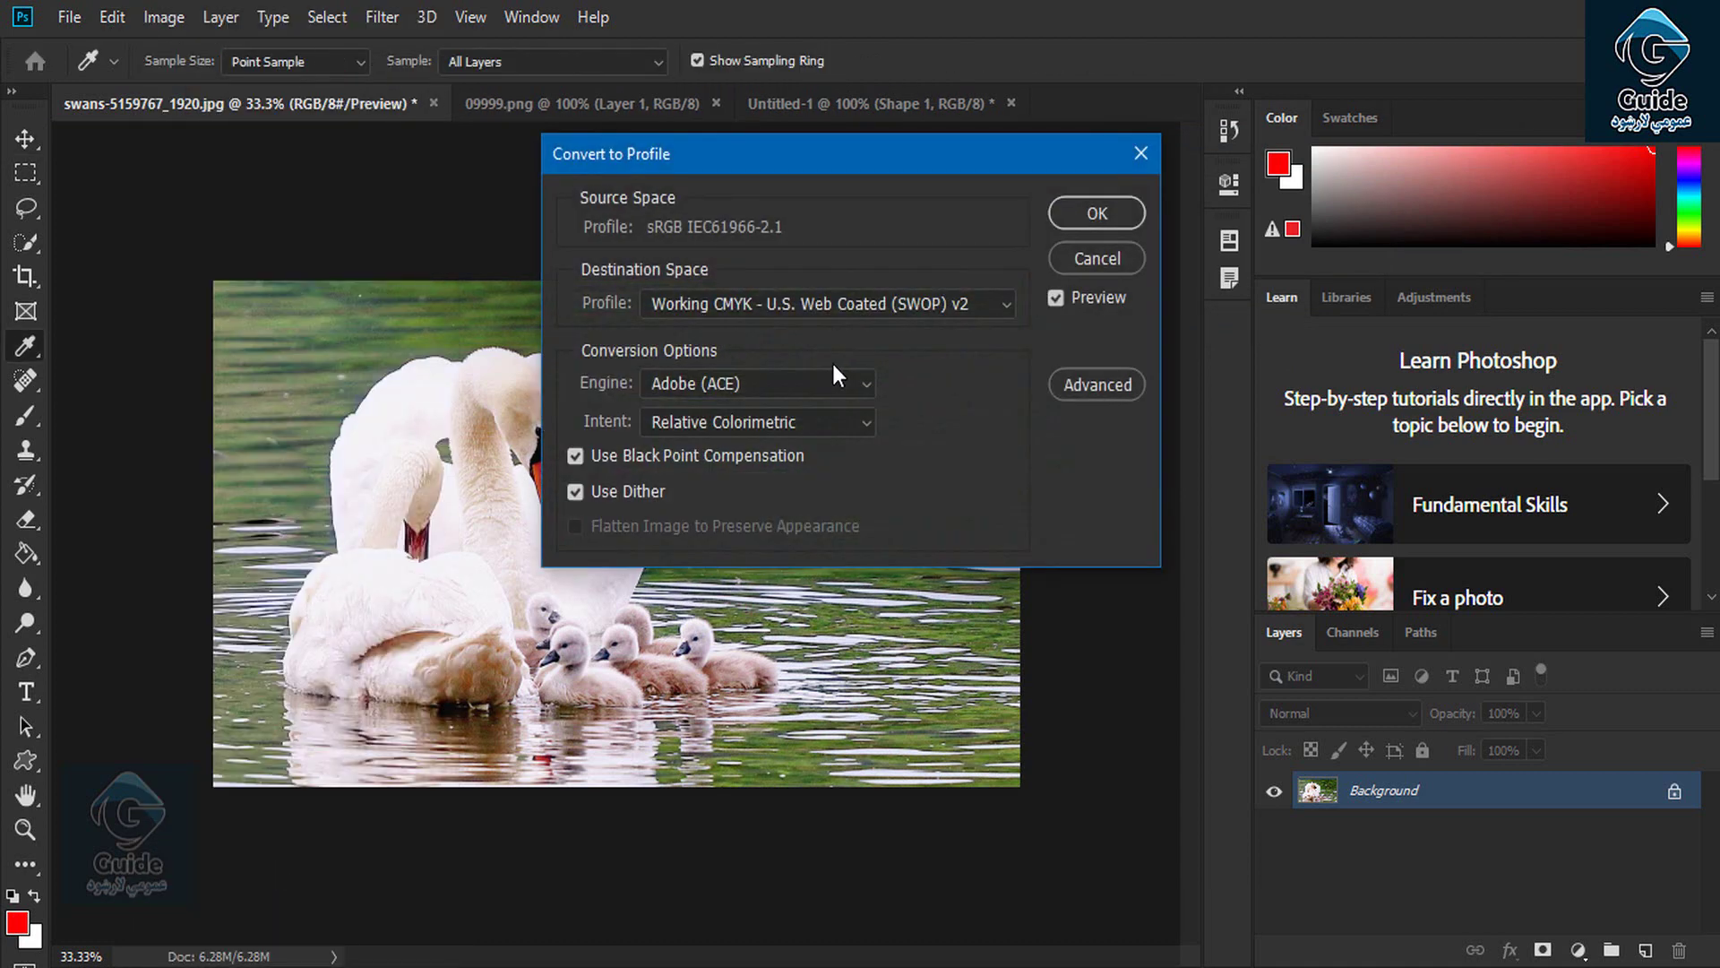
click(697, 302)
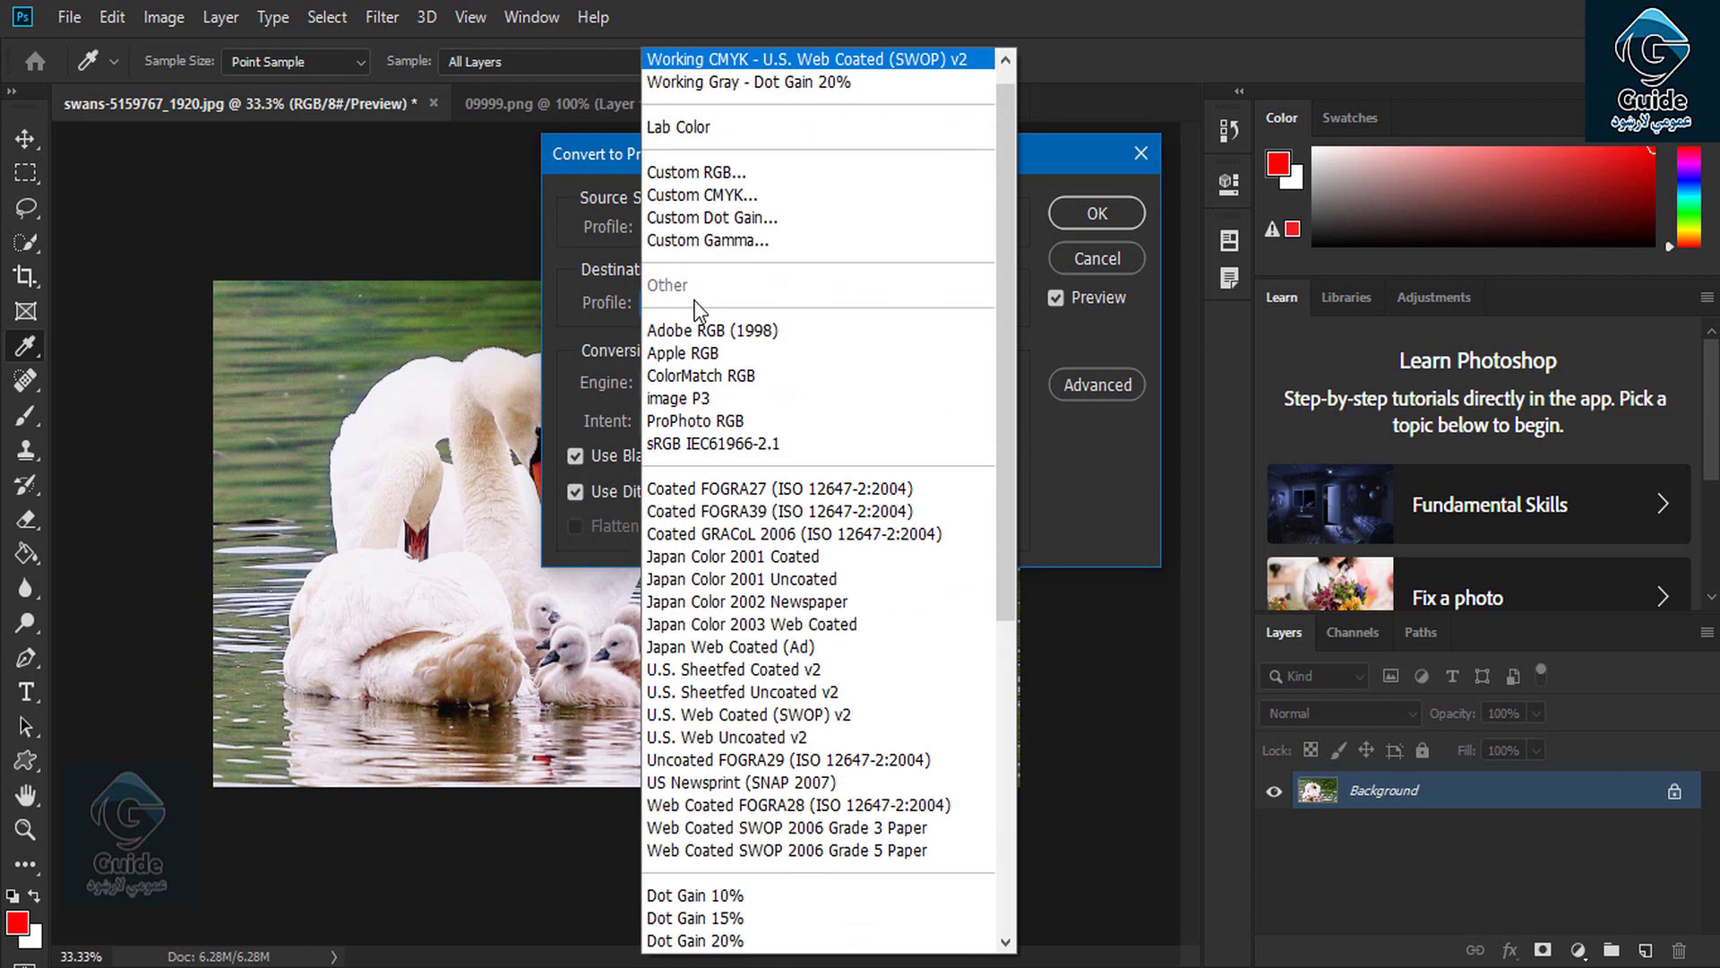
click(695, 331)
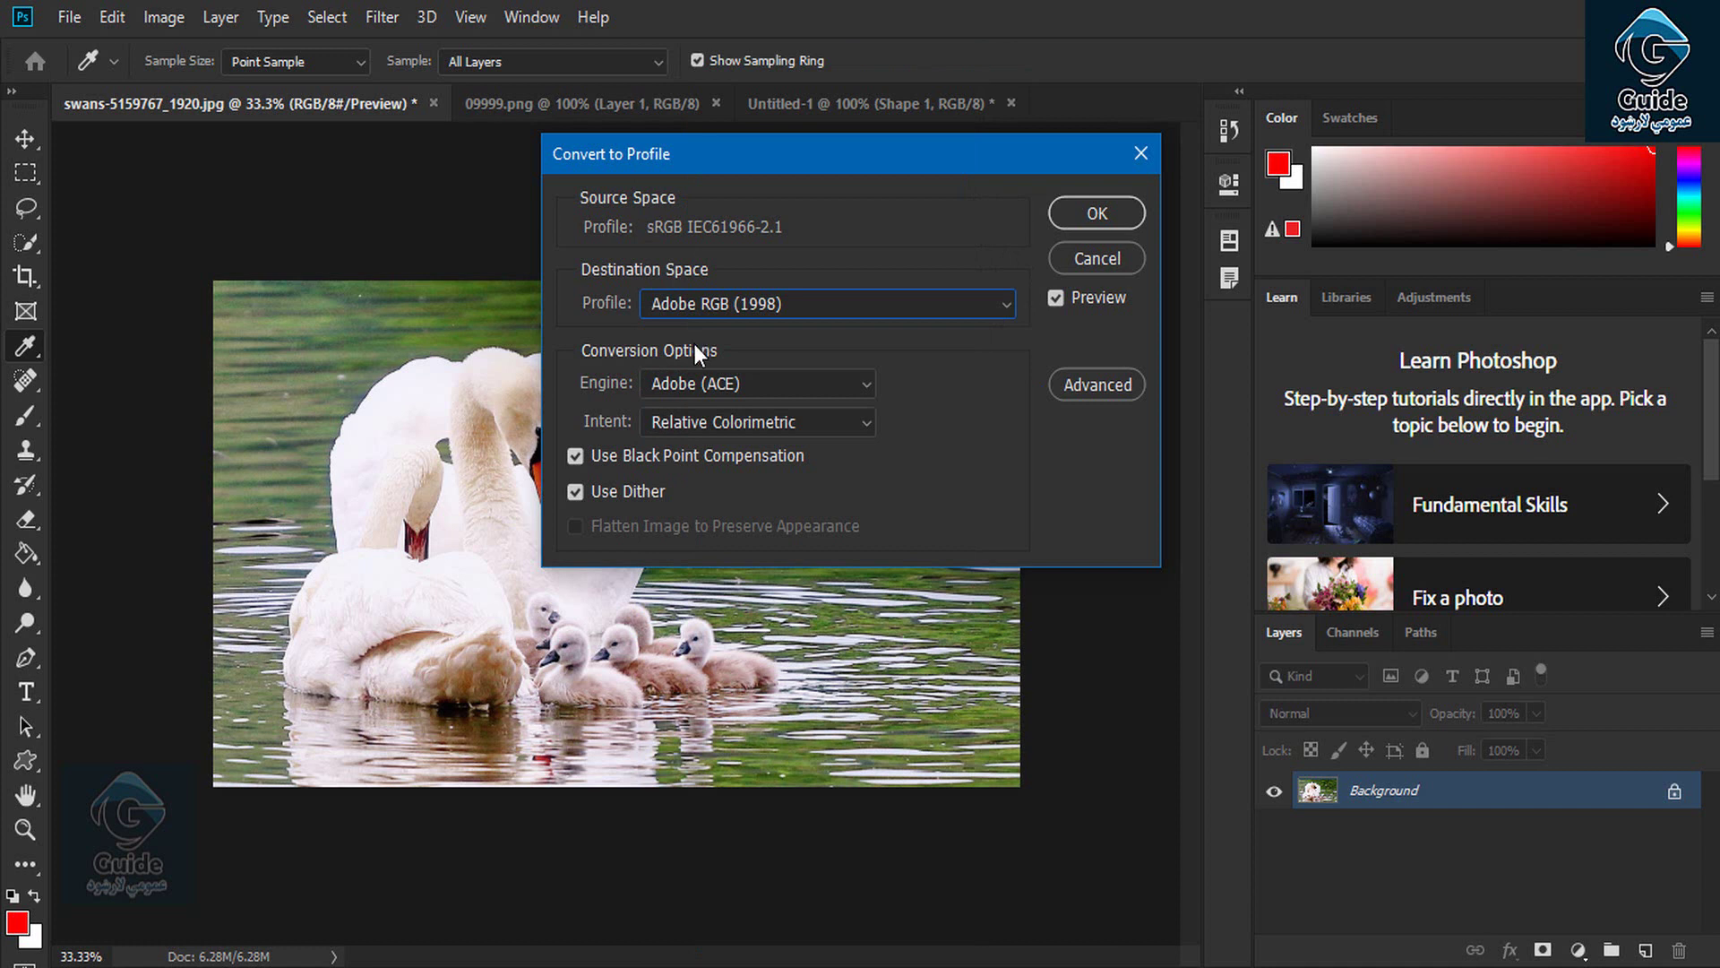
click(696, 384)
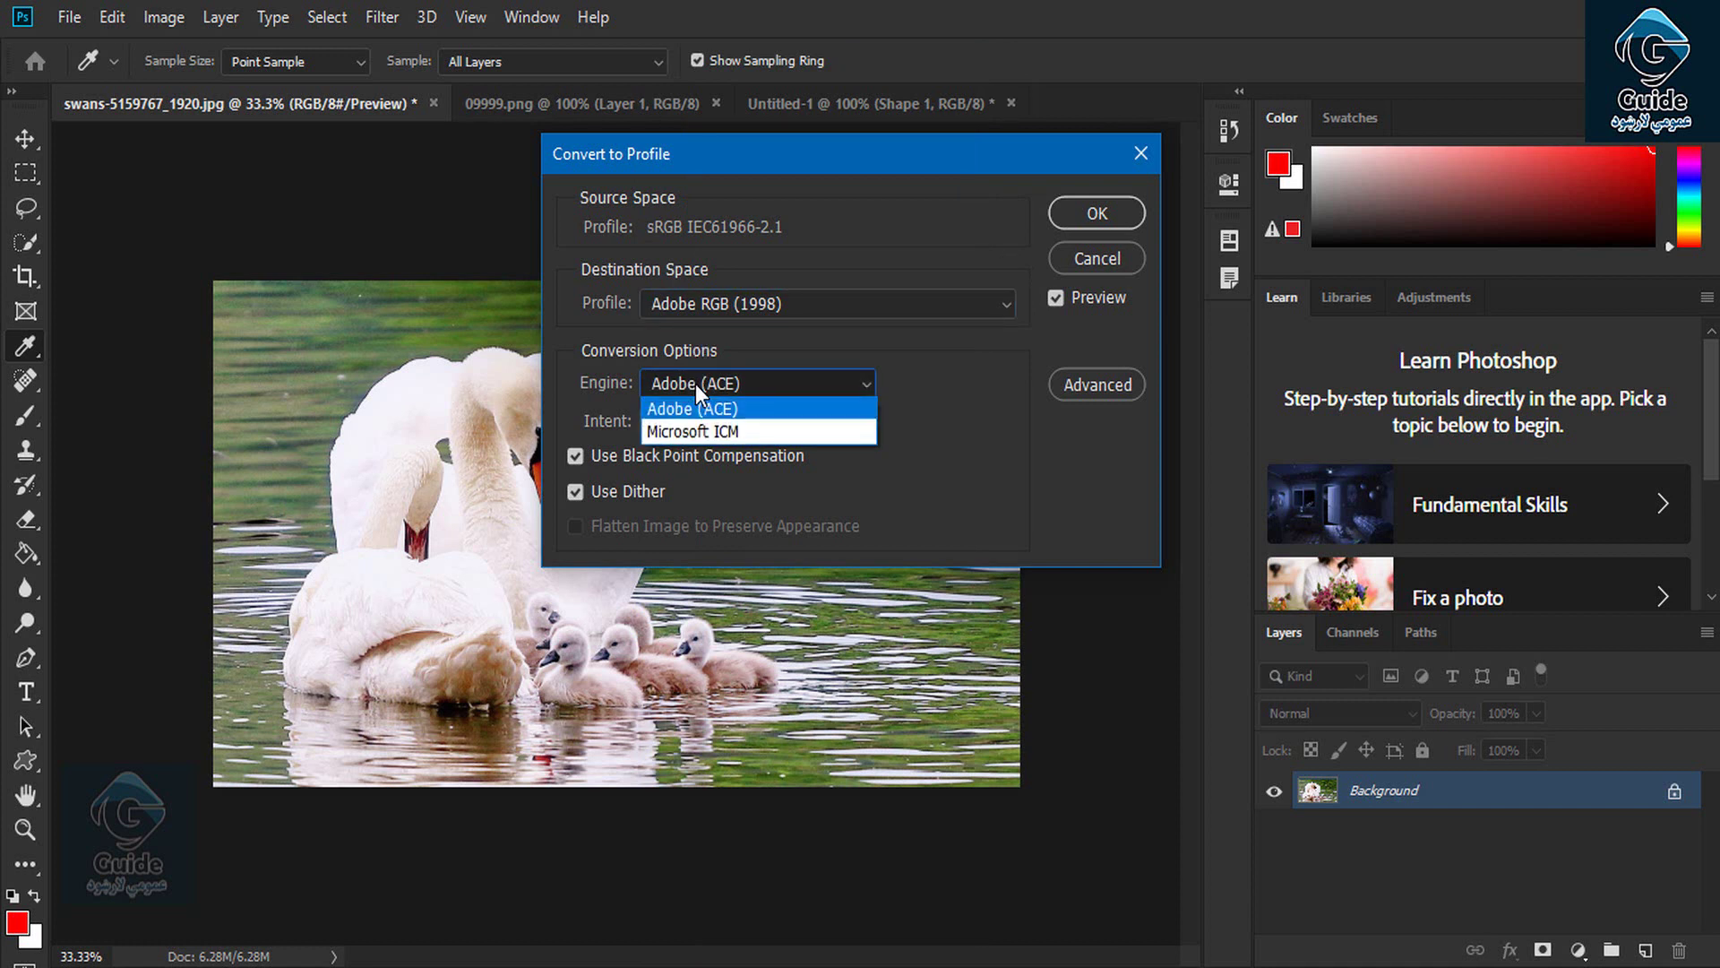
click(695, 383)
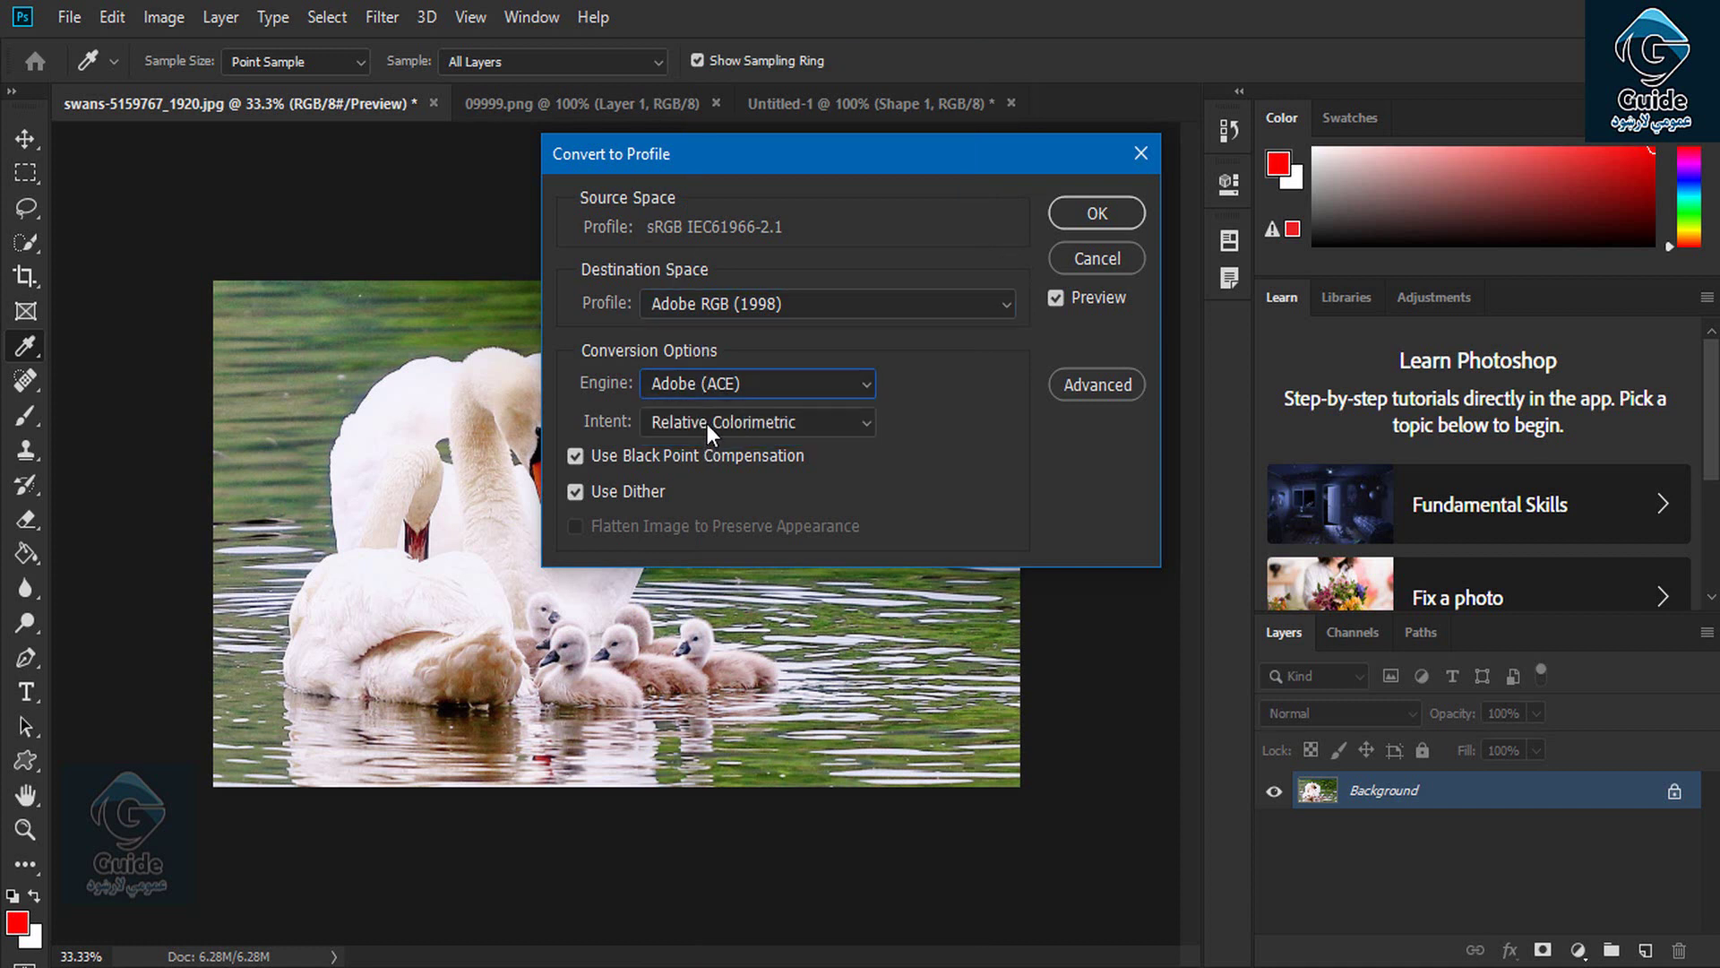
Step: Convert the image to Working CMYK - U.S. Web Coated (SWOP) v2 through the advanced conversion options, and undo the conversion
click(1095, 385)
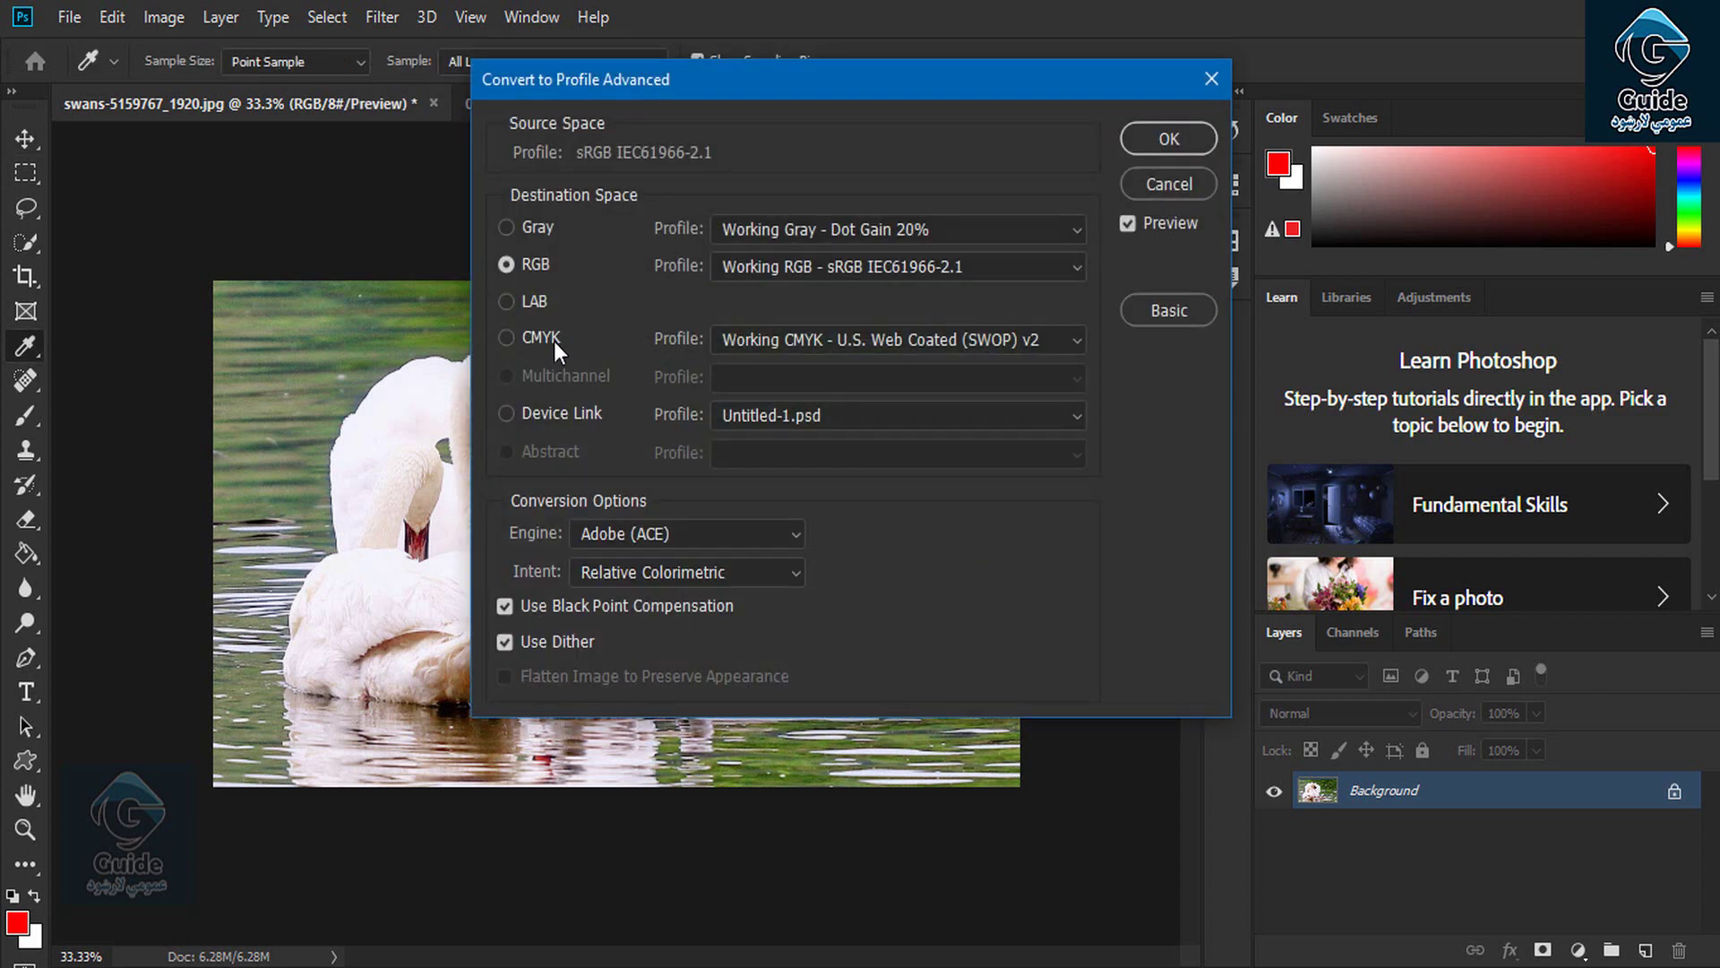
click(528, 338)
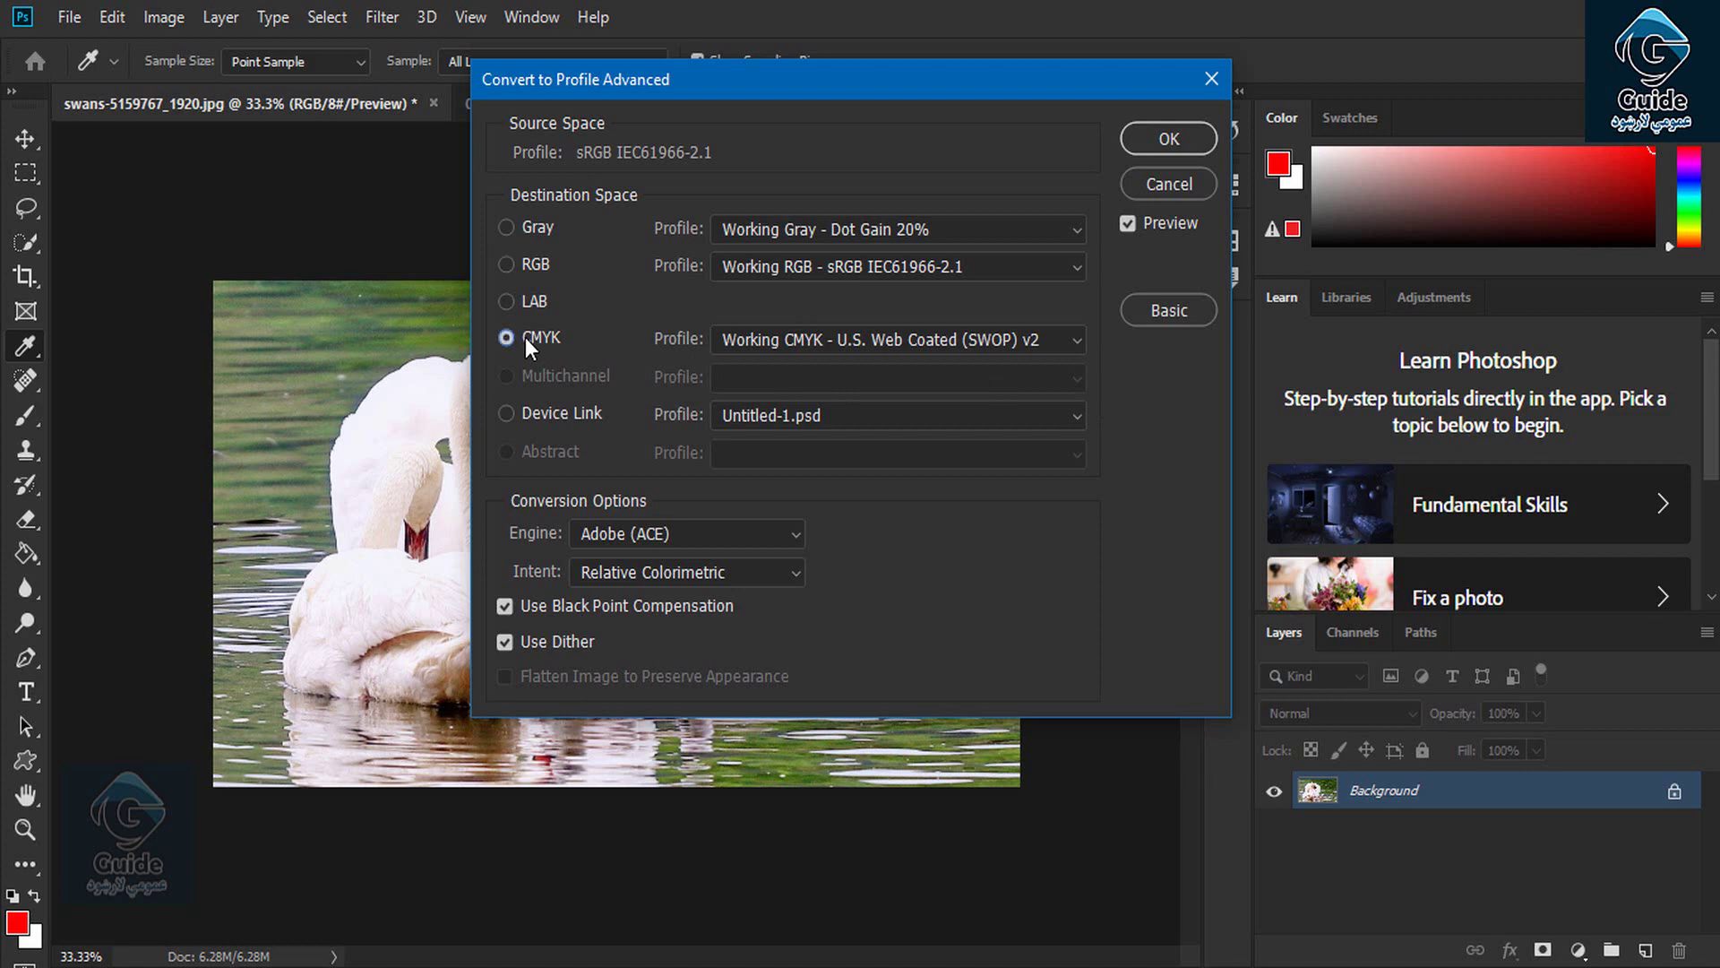
click(1159, 134)
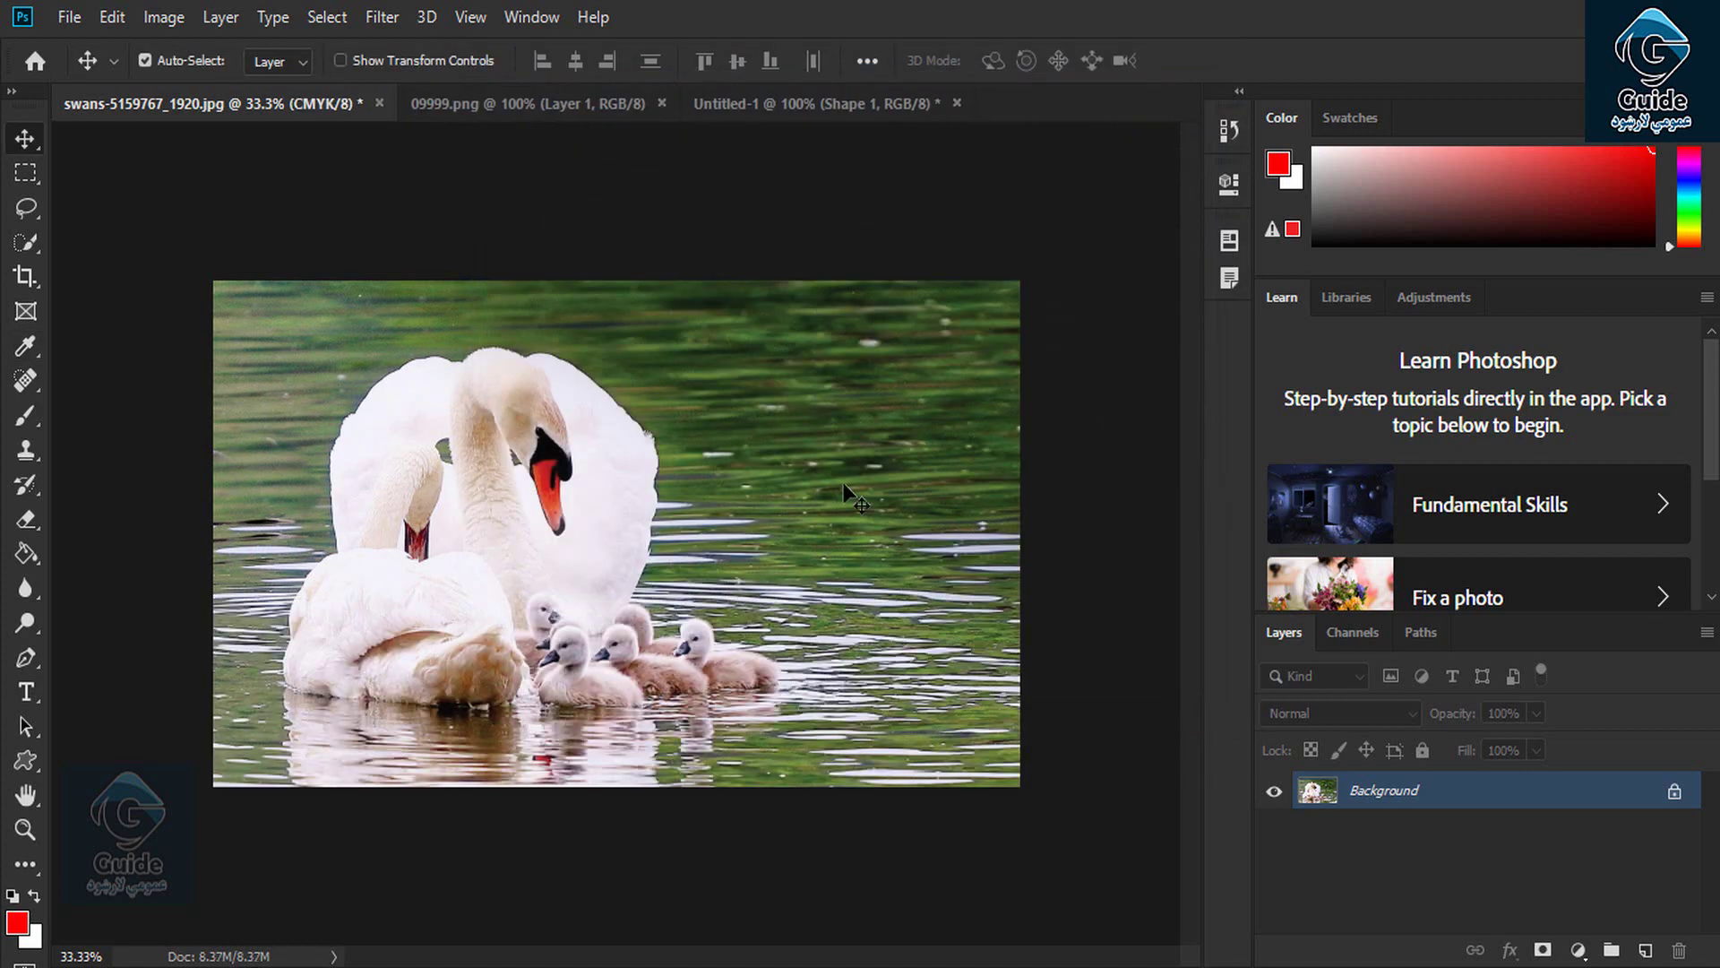
key(ctrl+z)
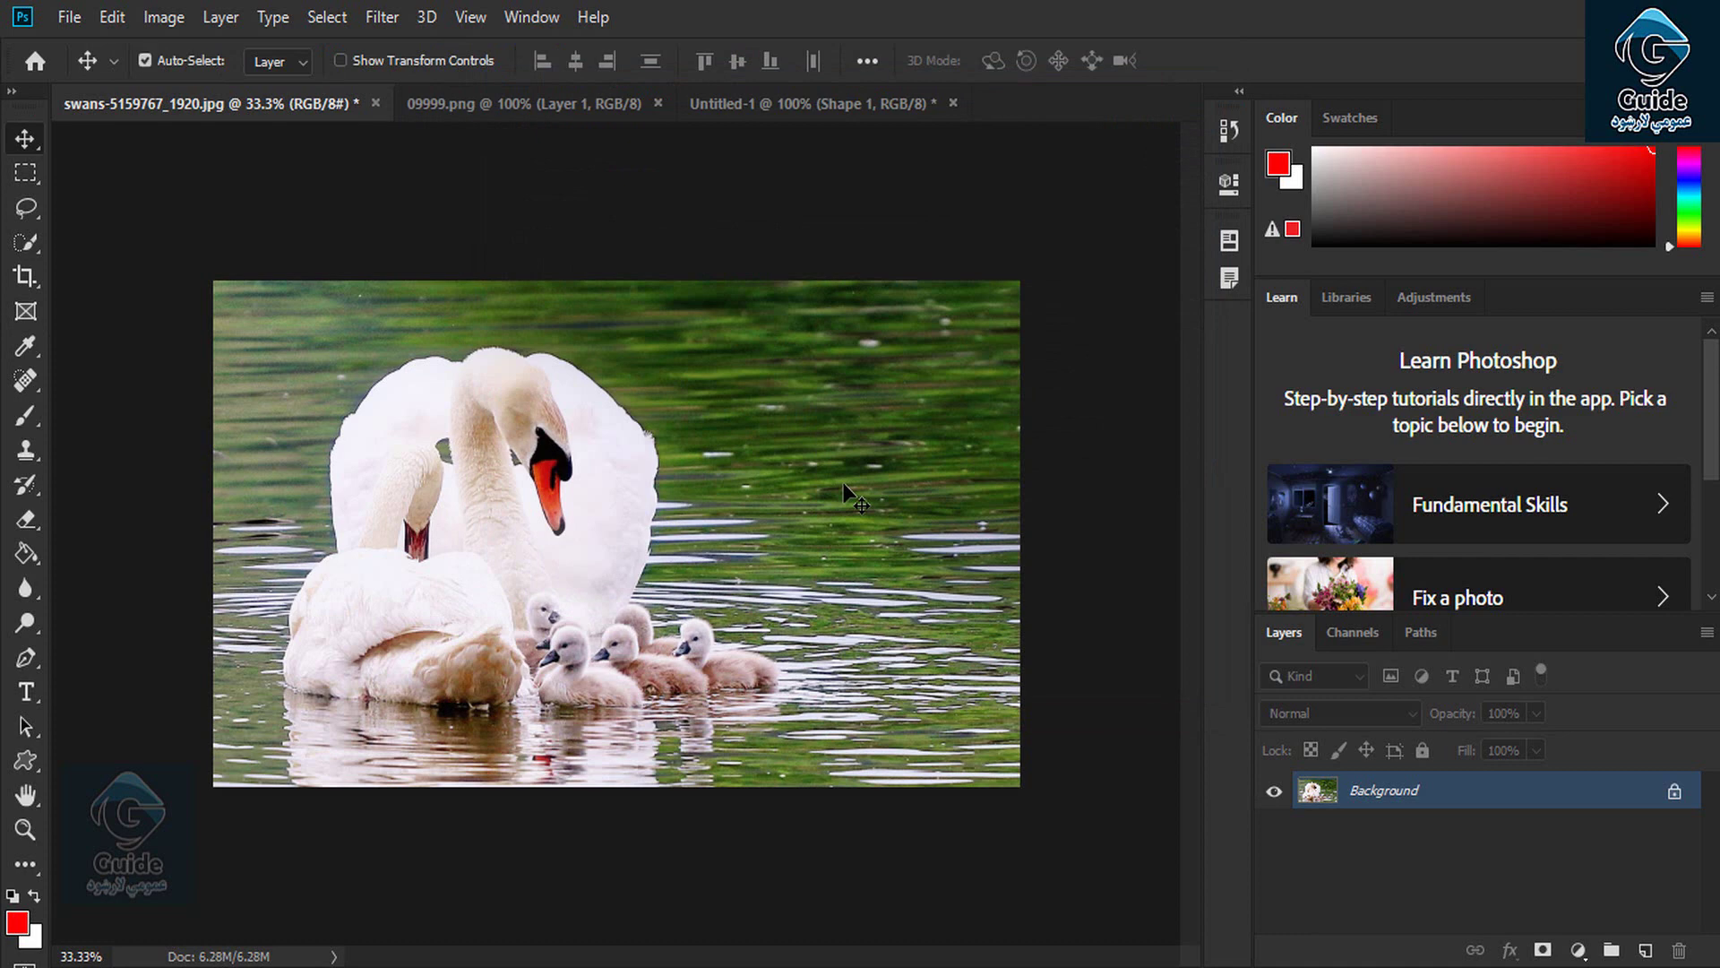
Step: Examine the Keyboard Shortcuts settings for the application menus and leave them without saving
click(112, 17)
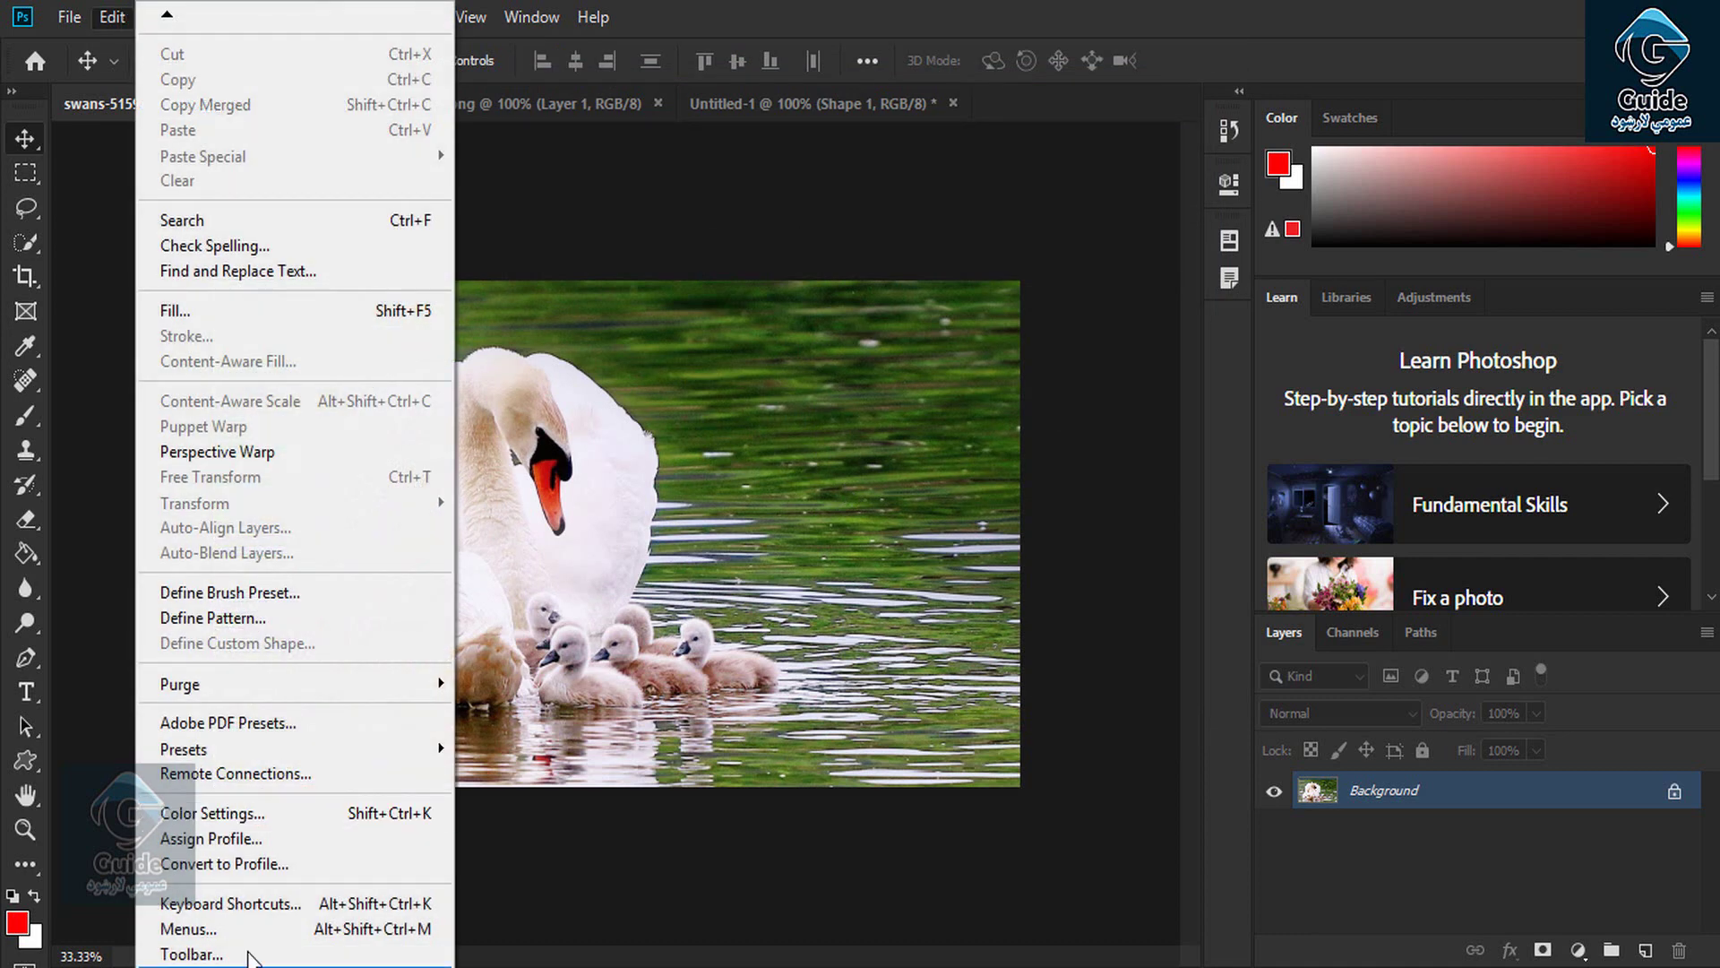
click(760, 756)
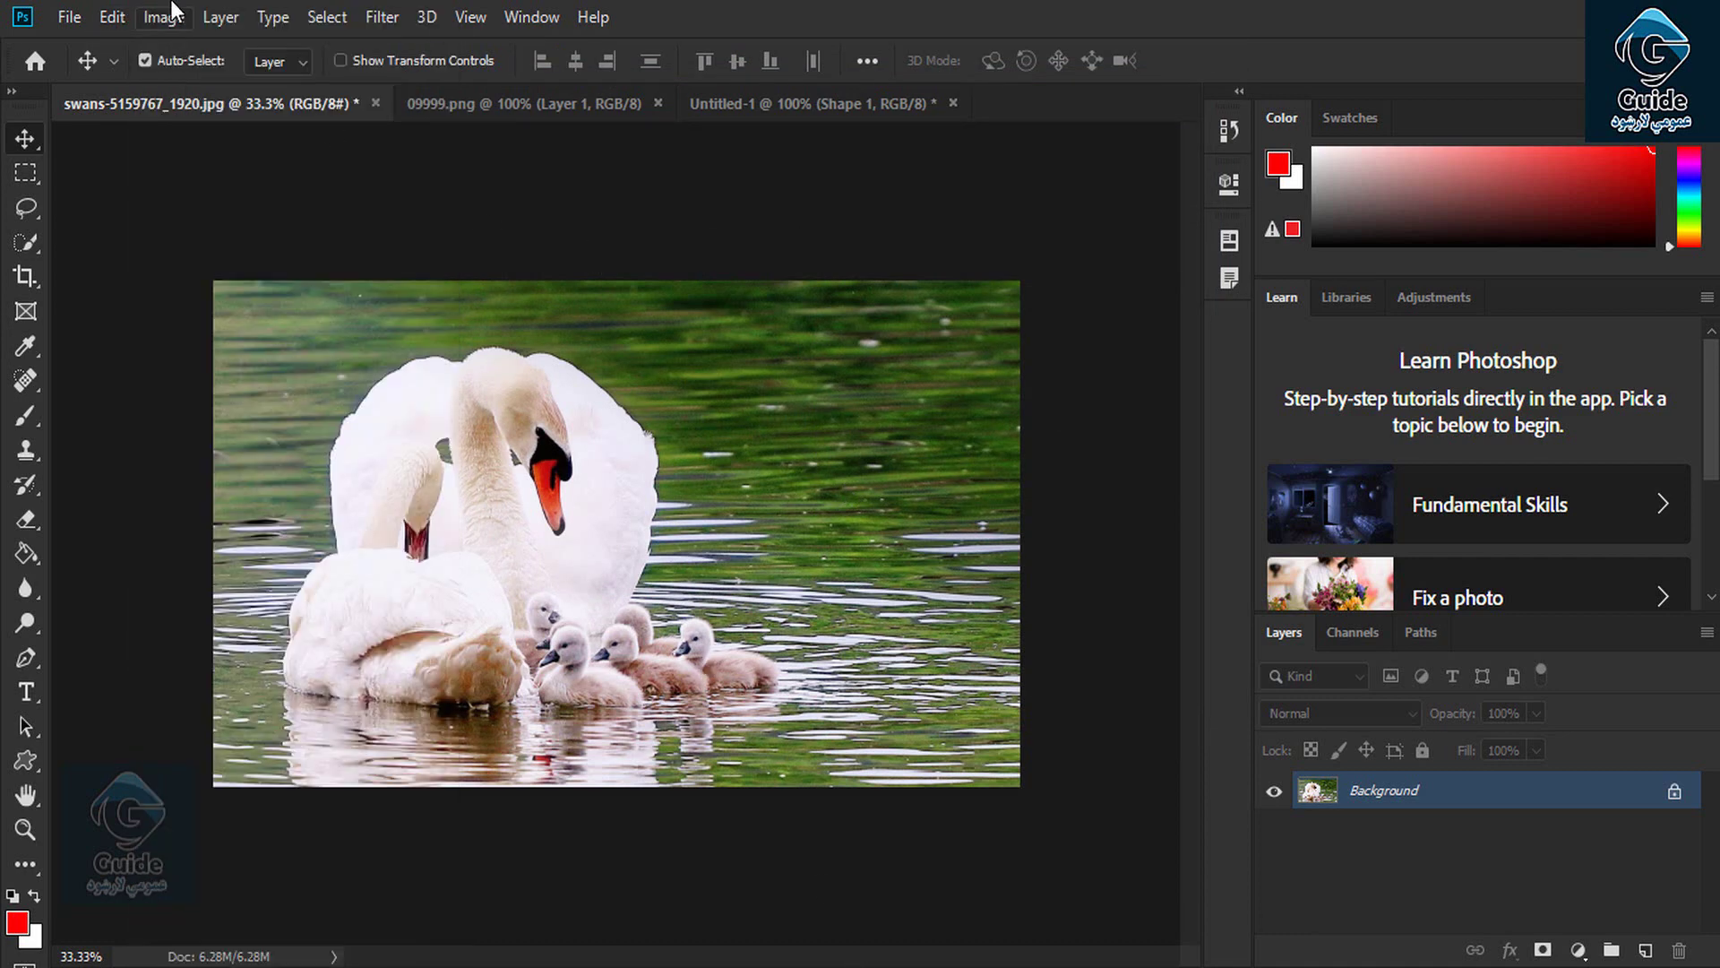
click(121, 13)
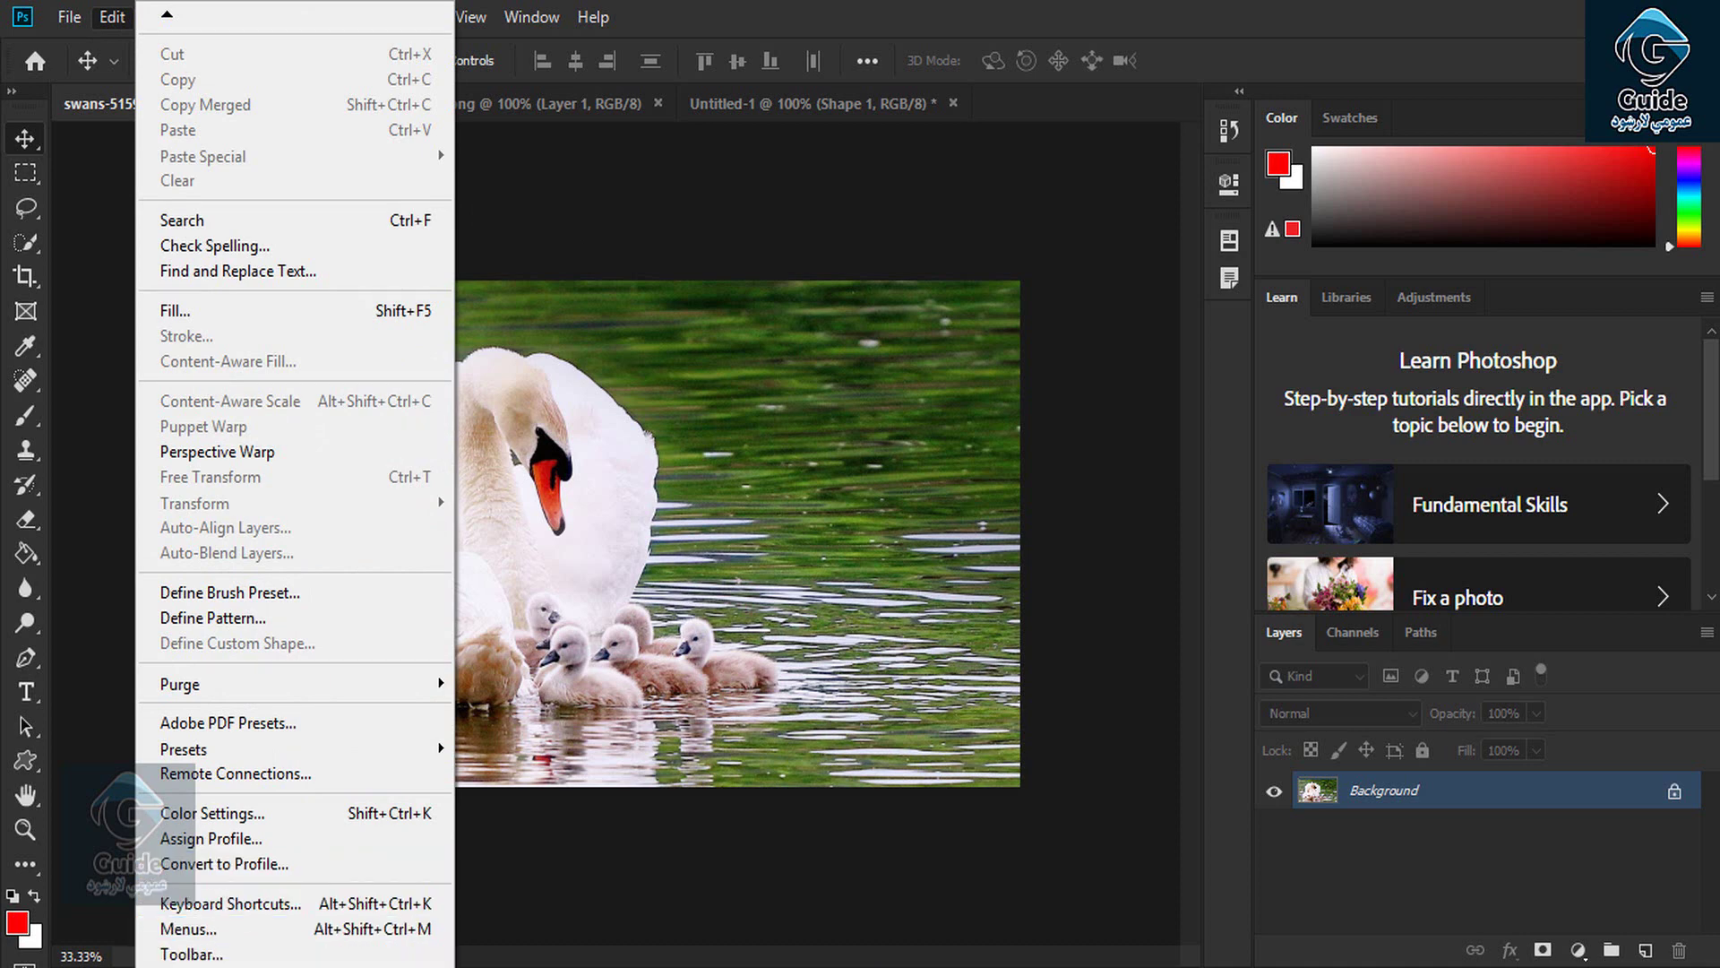
mouse_move(264, 965)
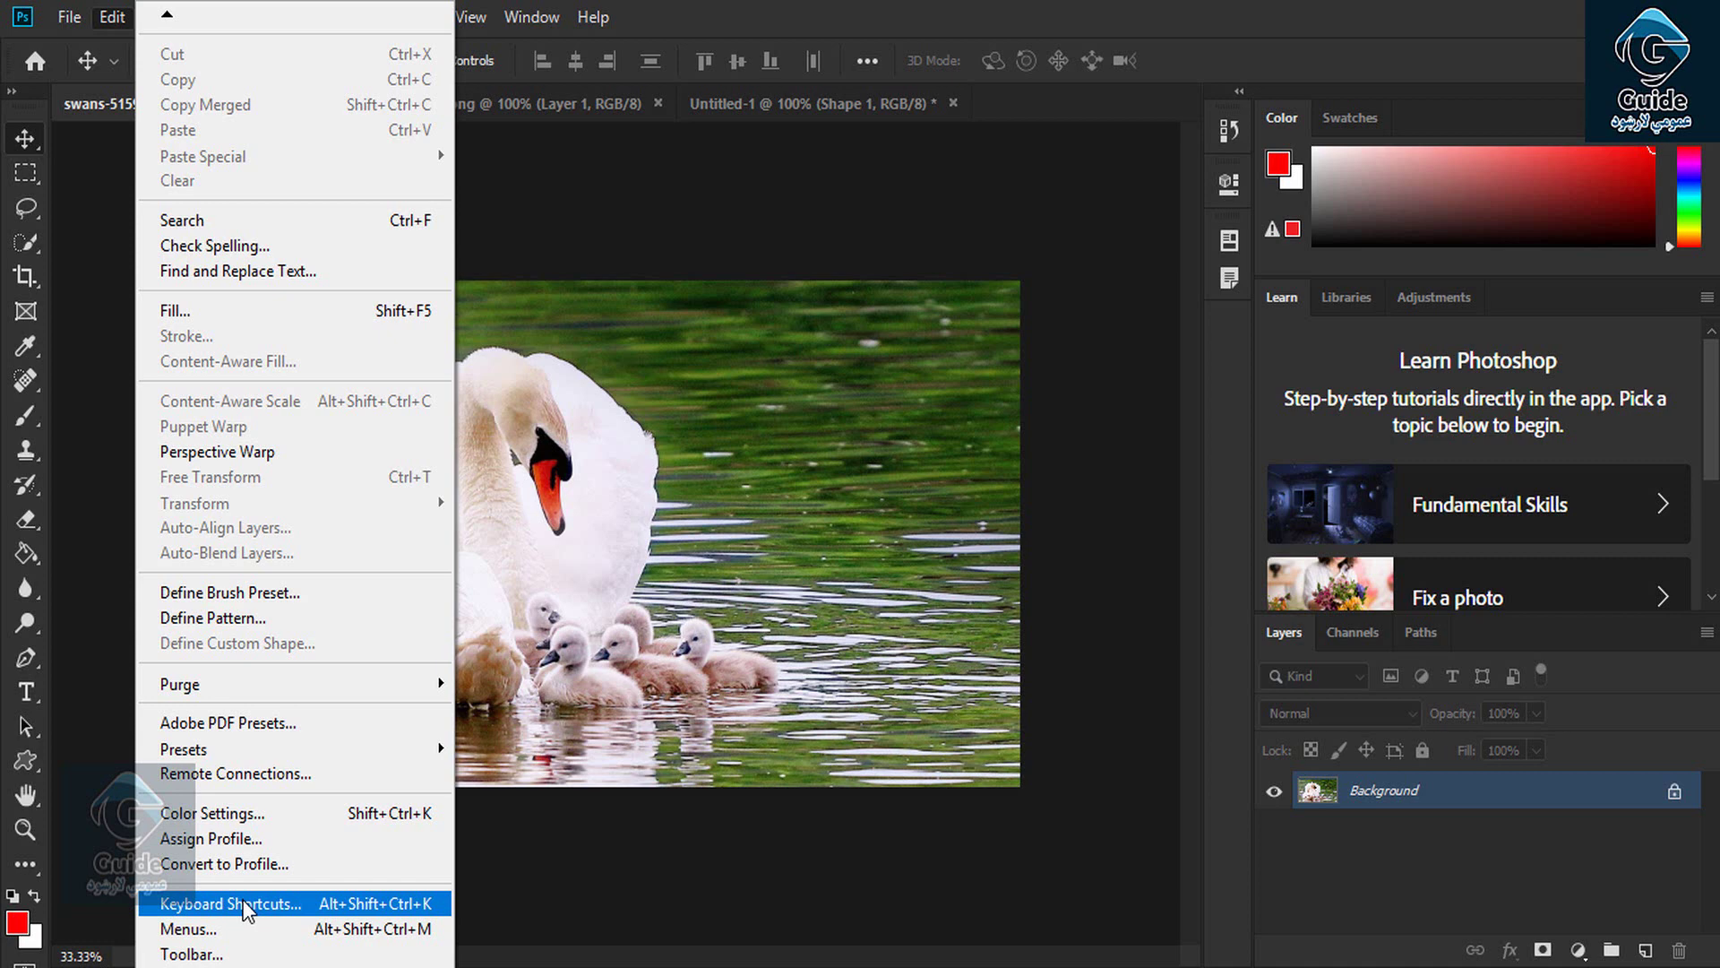
click(244, 899)
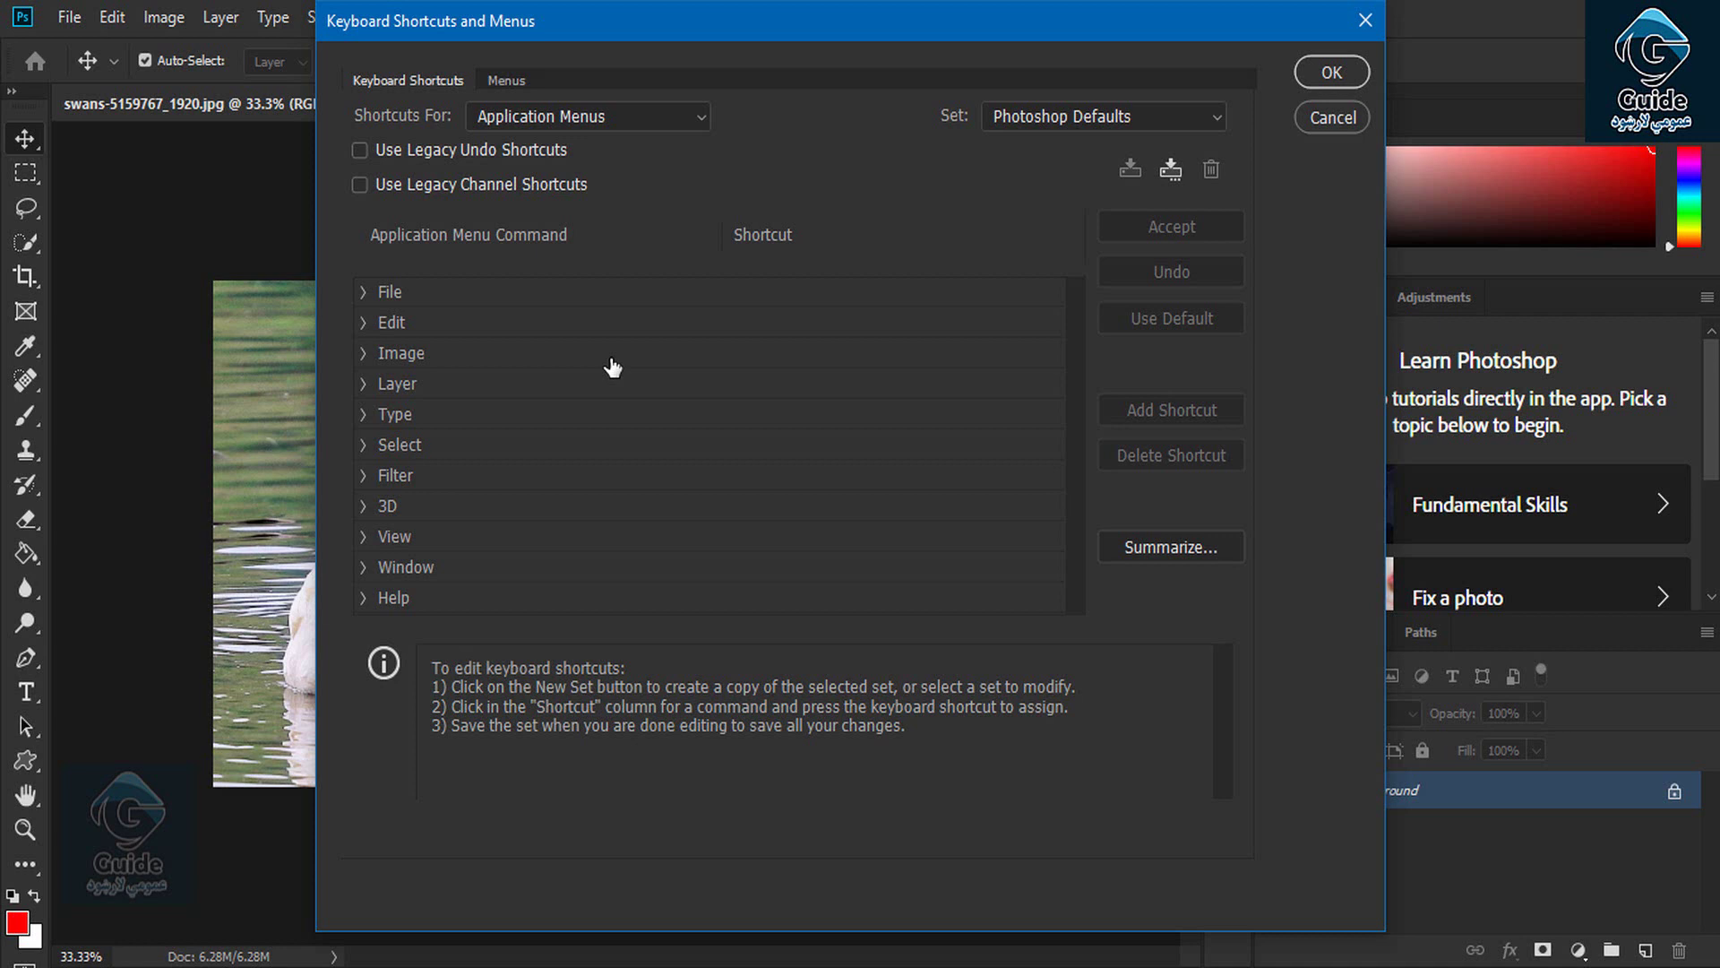
click(1315, 121)
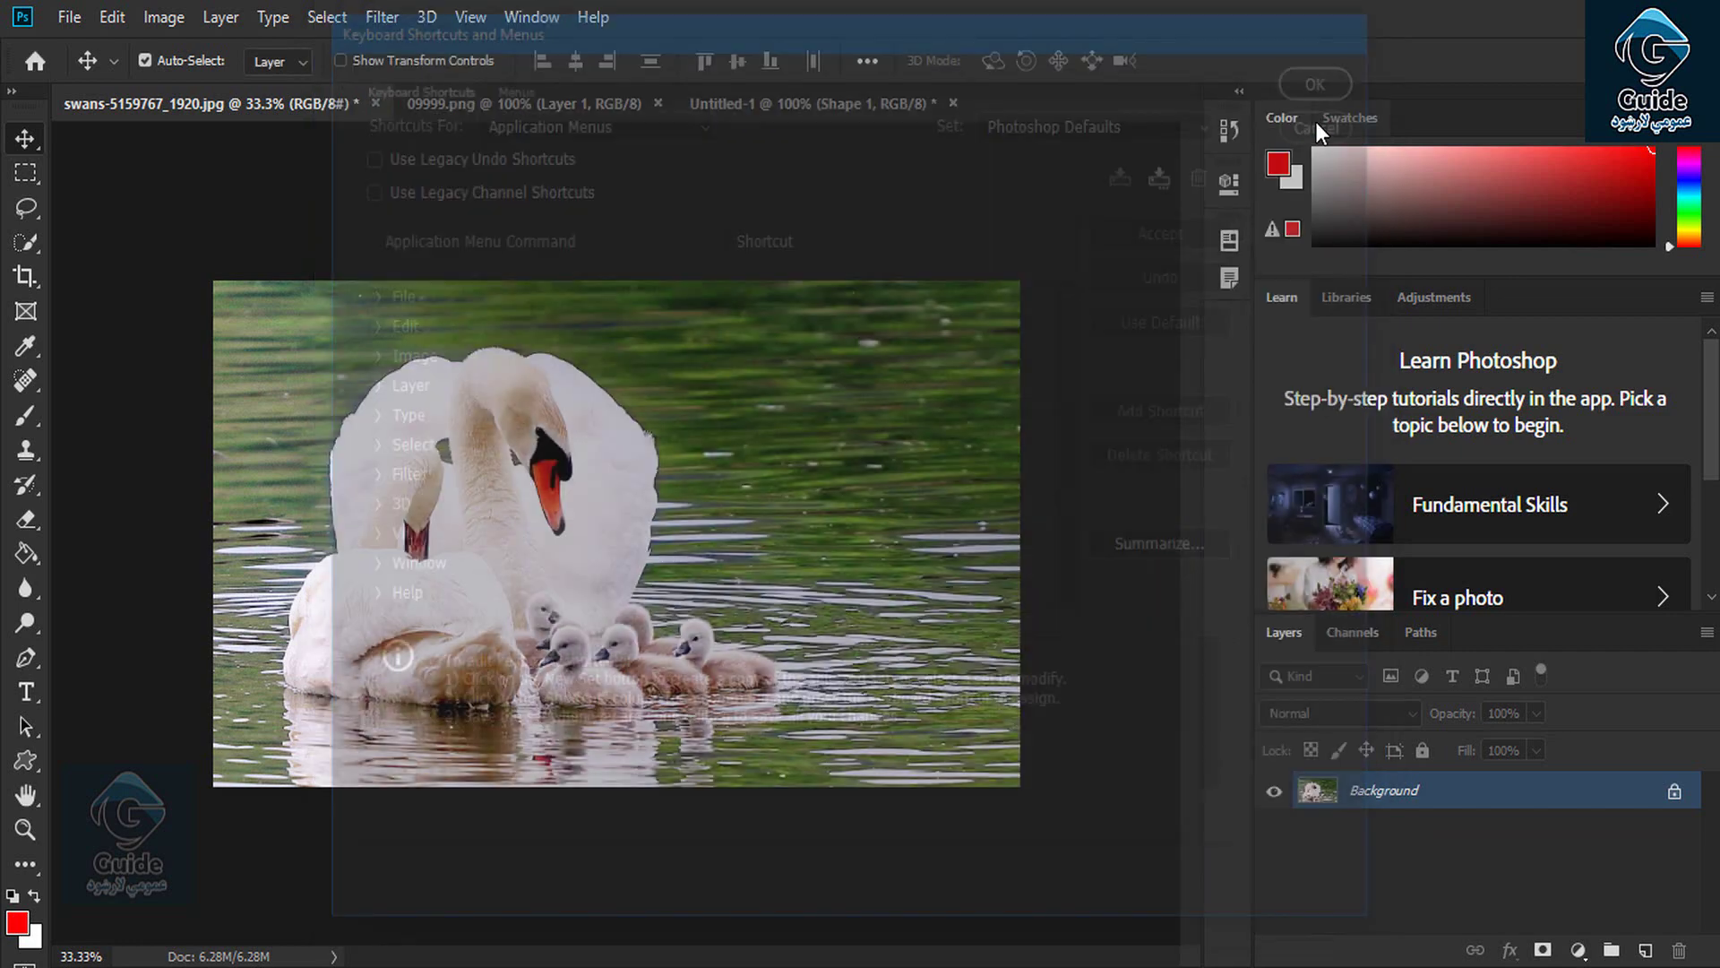